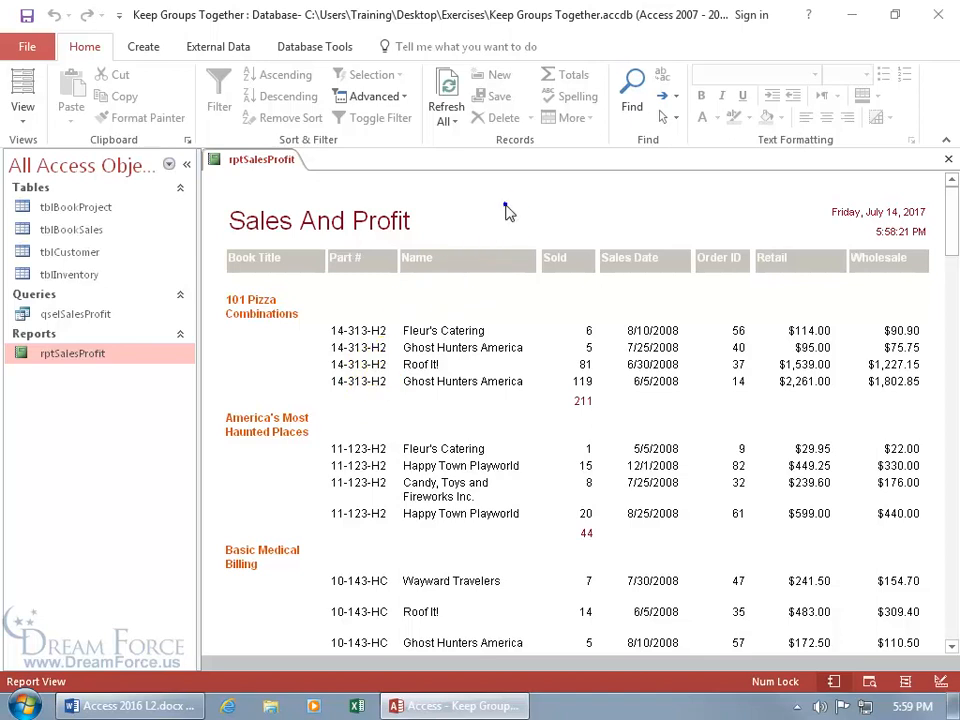
Step: Open the report in Design View and set the BookTitle Header section's Force New Page property to Before Section
{"action": "right_click", "coordinate": [509, 212]}
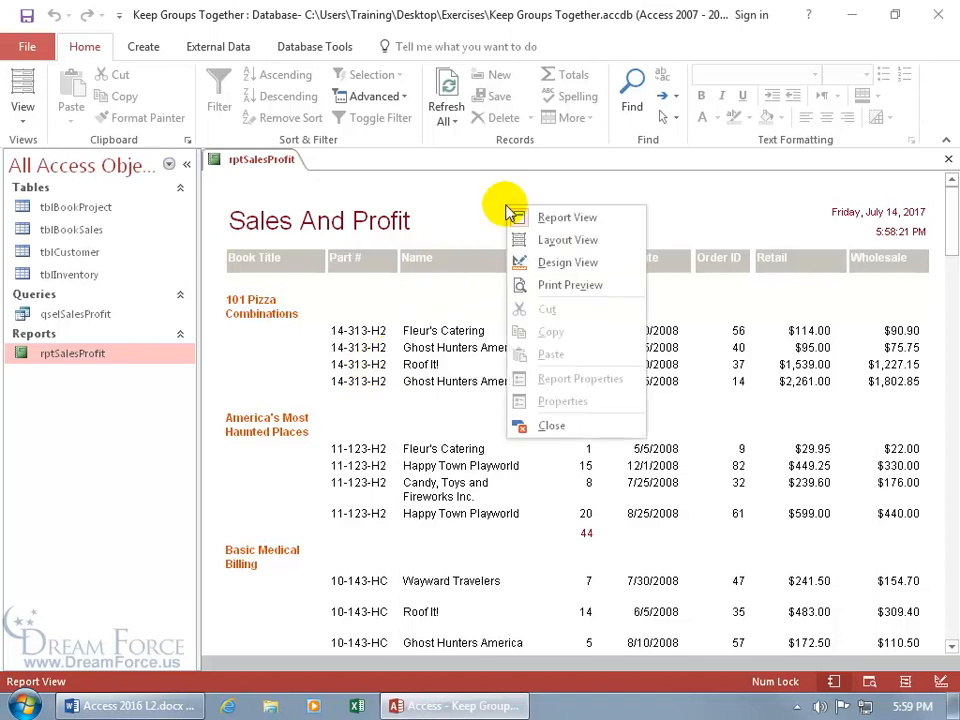
{"action": "left_click", "coordinate": [543, 263]}
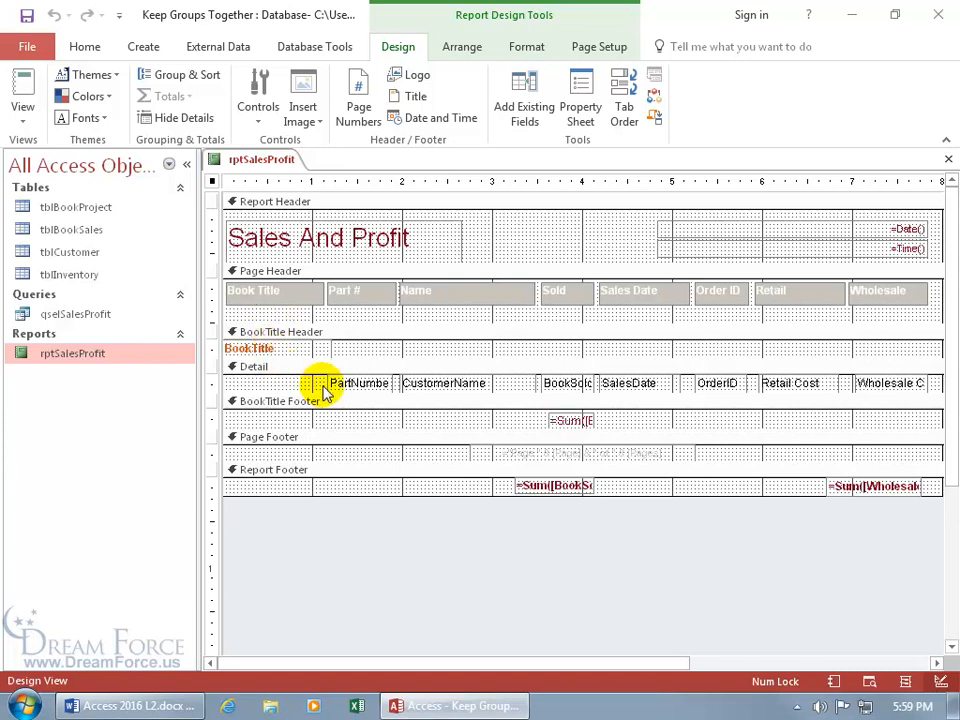
{"action": "double_click", "coordinate": [290, 335]}
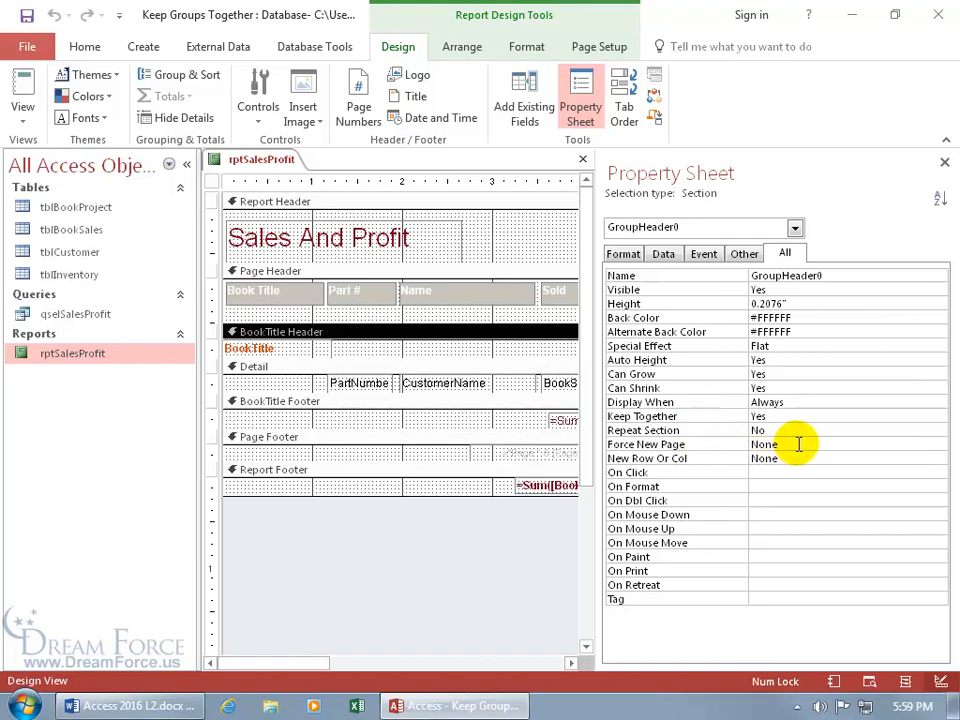
{"action": "left_click", "coordinate": [770, 444]}
{"action": "left_click", "coordinate": [939, 445]}
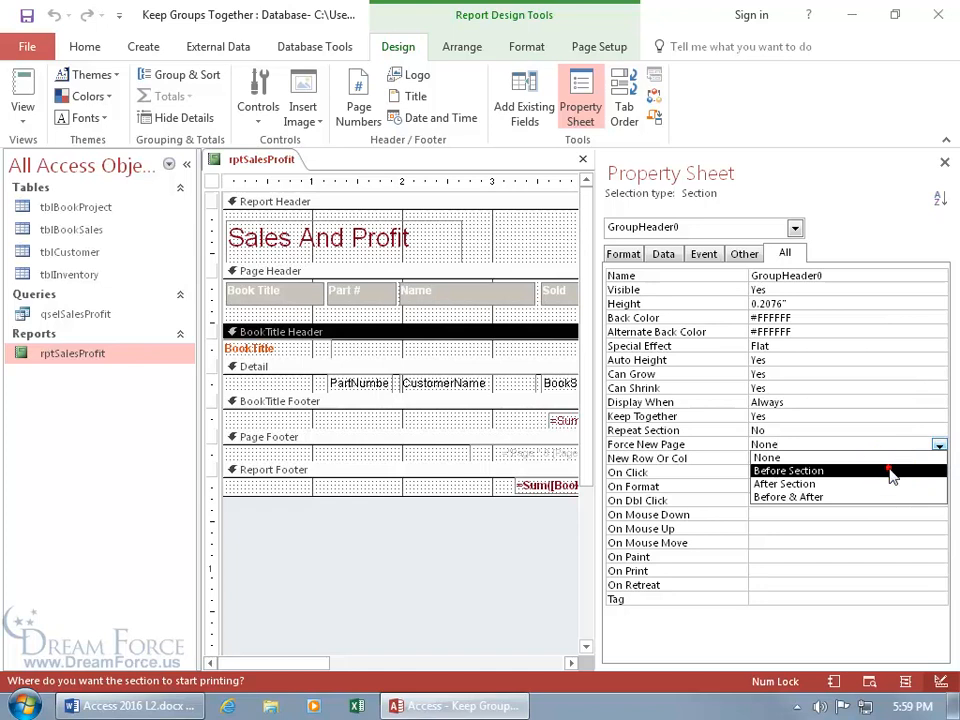
{"action": "left_click", "coordinate": [834, 471]}
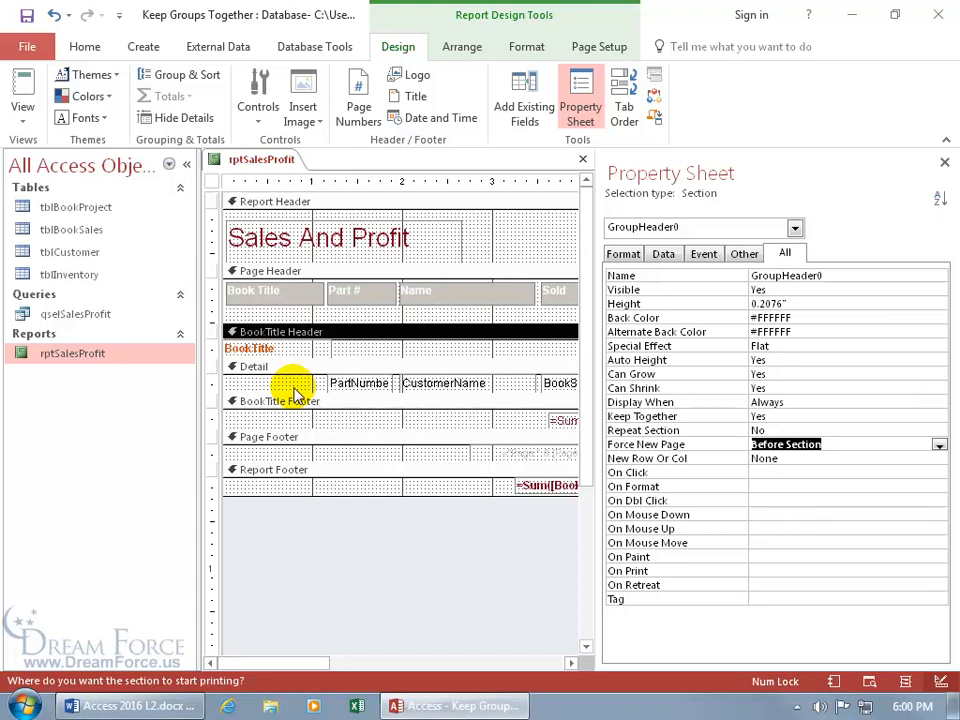
Step: Preview the report for printing and check how the book title groups break across pages 1 to 4
{"action": "right_click", "coordinate": [254, 165]}
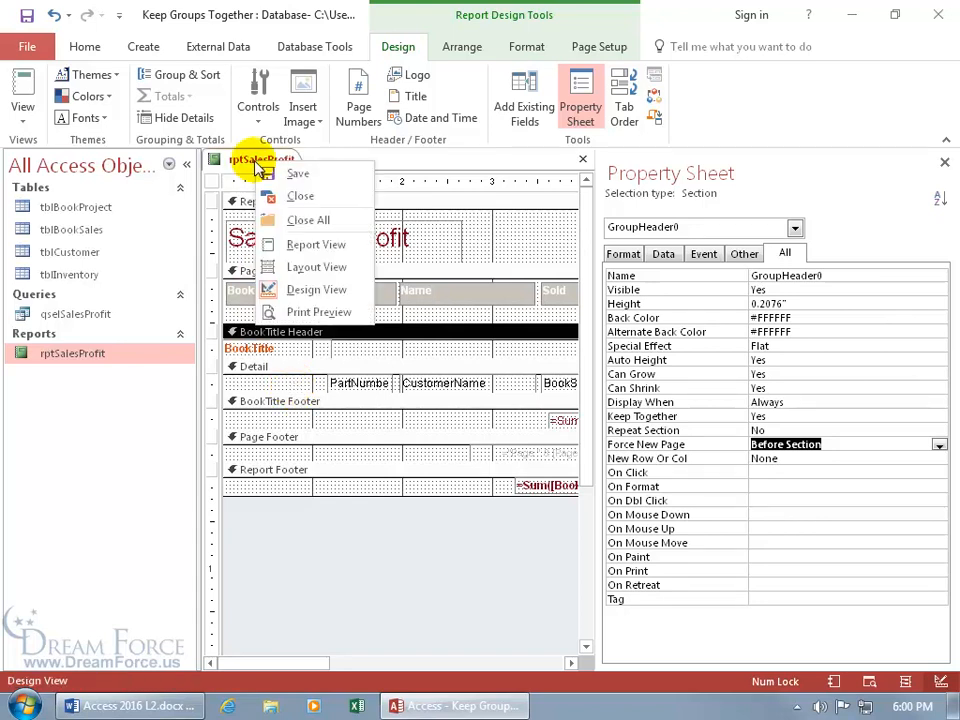
{"action": "left_click", "coordinate": [300, 311]}
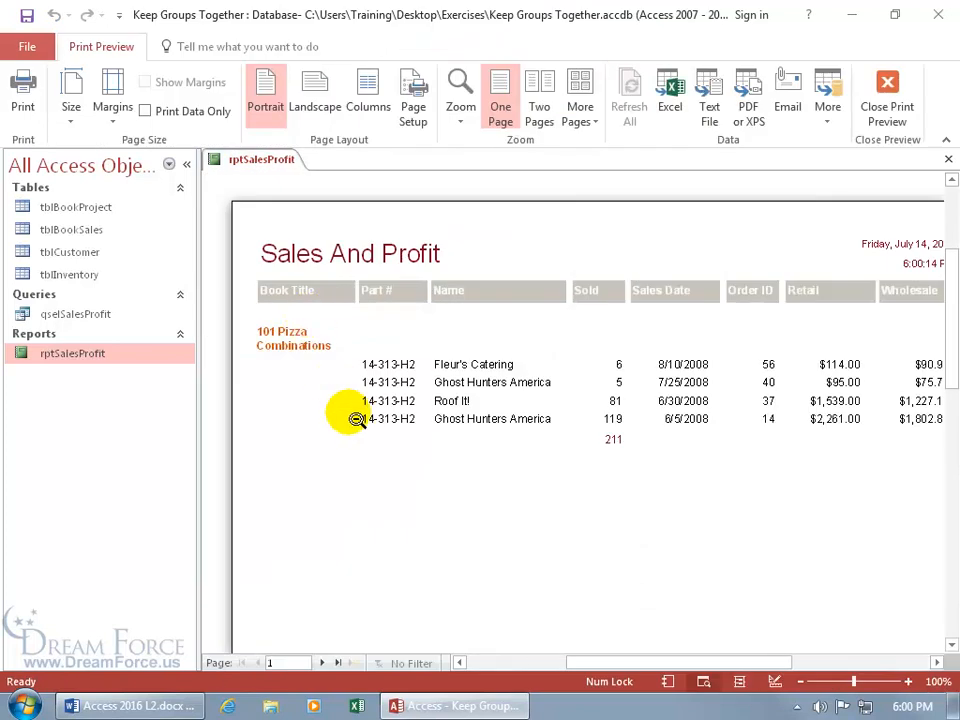
{"action": "left_click", "coordinate": [392, 481]}
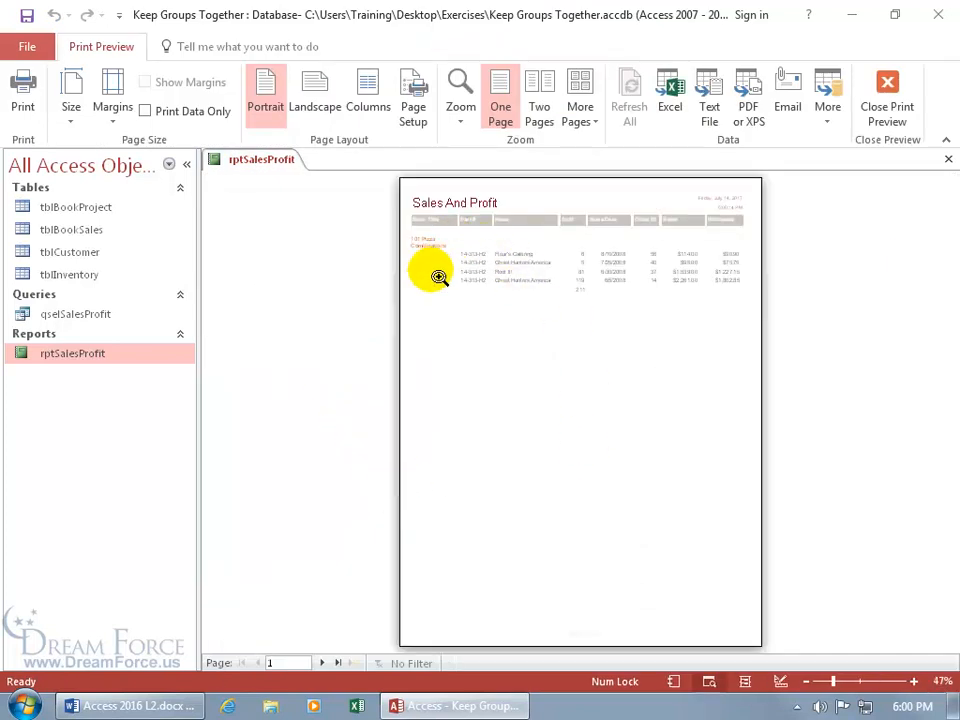
{"action": "left_click", "coordinate": [321, 663]}
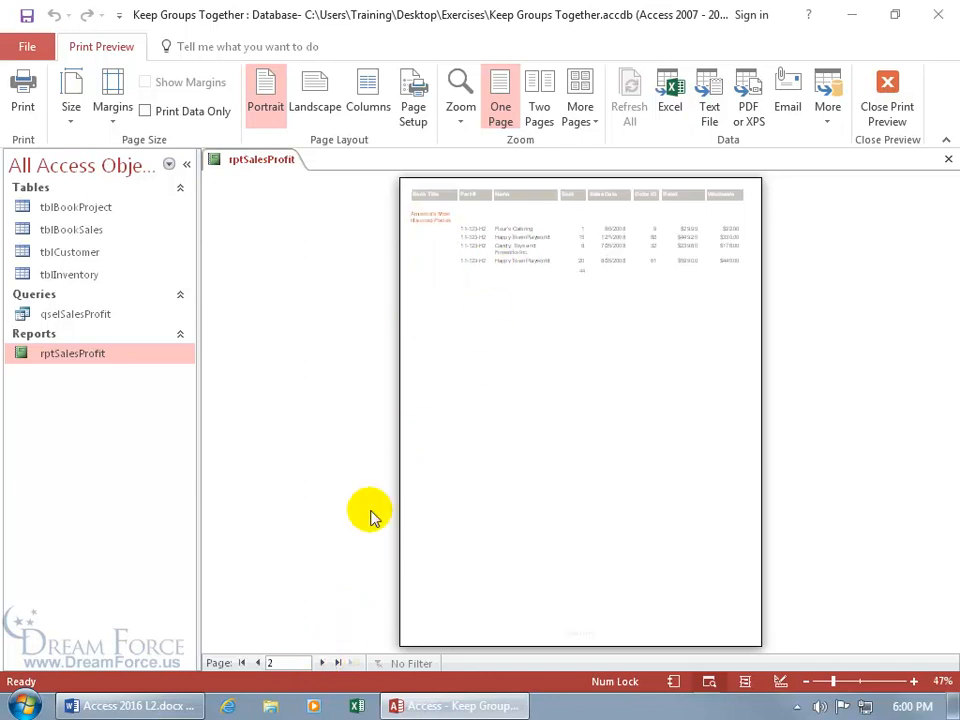
{"action": "left_click", "coordinate": [321, 663]}
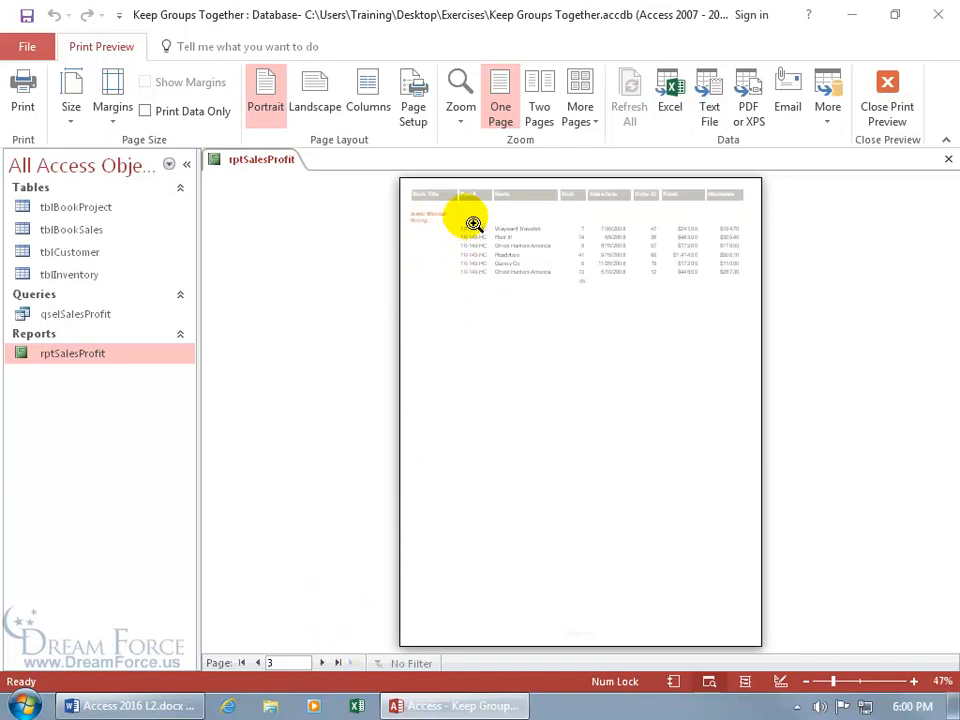
{"action": "left_click", "coordinate": [473, 222]}
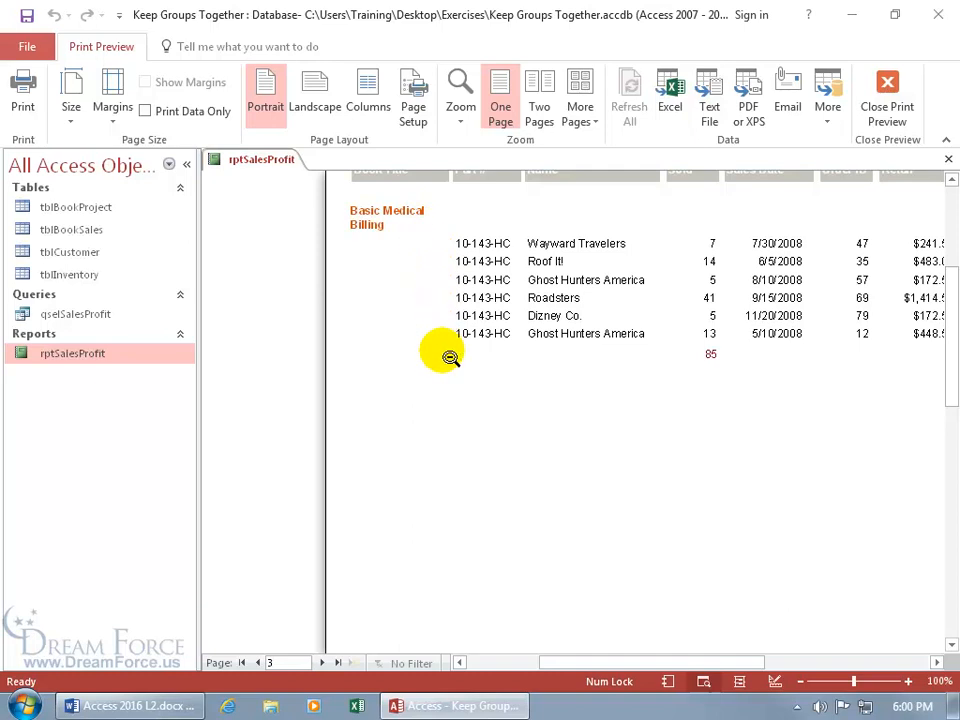
{"action": "left_click", "coordinate": [321, 663]}
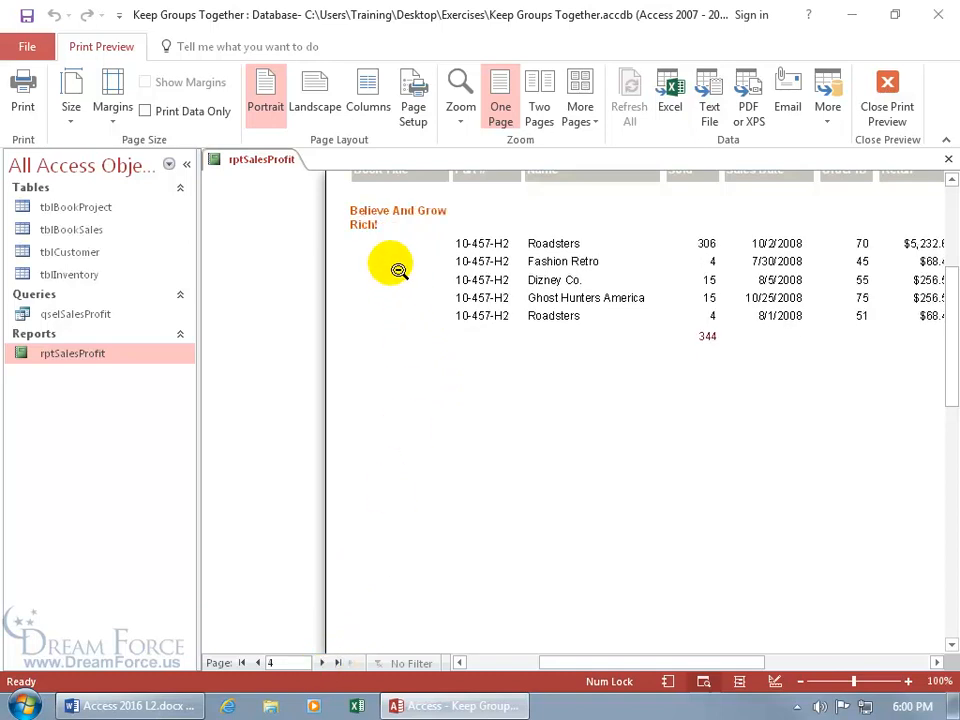
Step: Return to Design View and set the BookTitle Header's Force New Page property to After Section
{"action": "right_click", "coordinate": [389, 216]}
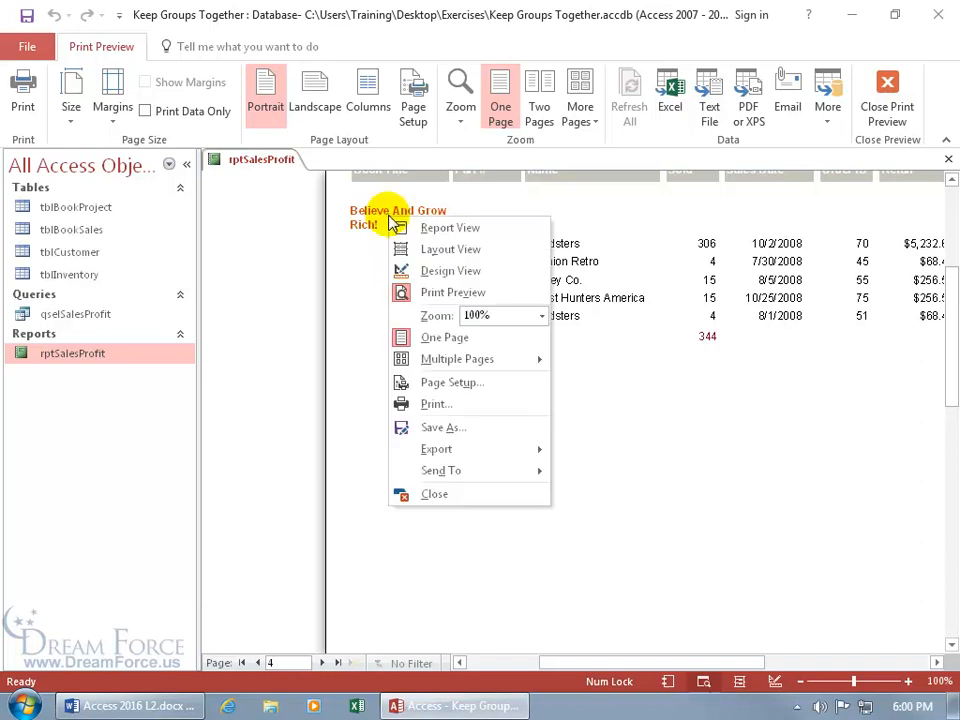
{"action": "left_click", "coordinate": [437, 270]}
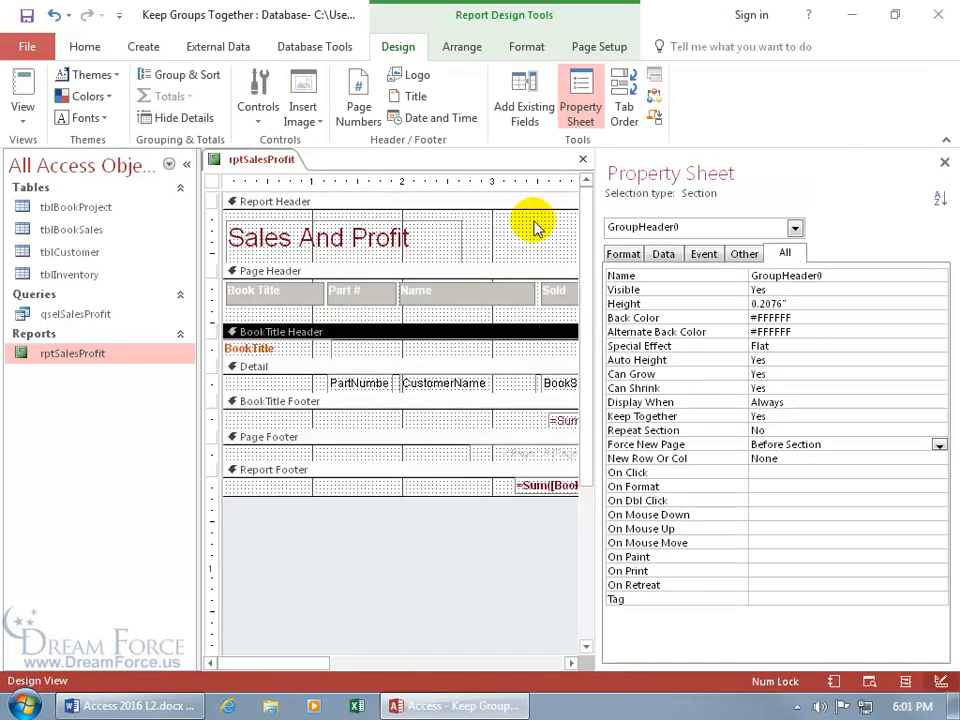
{"action": "left_click", "coordinate": [840, 444]}
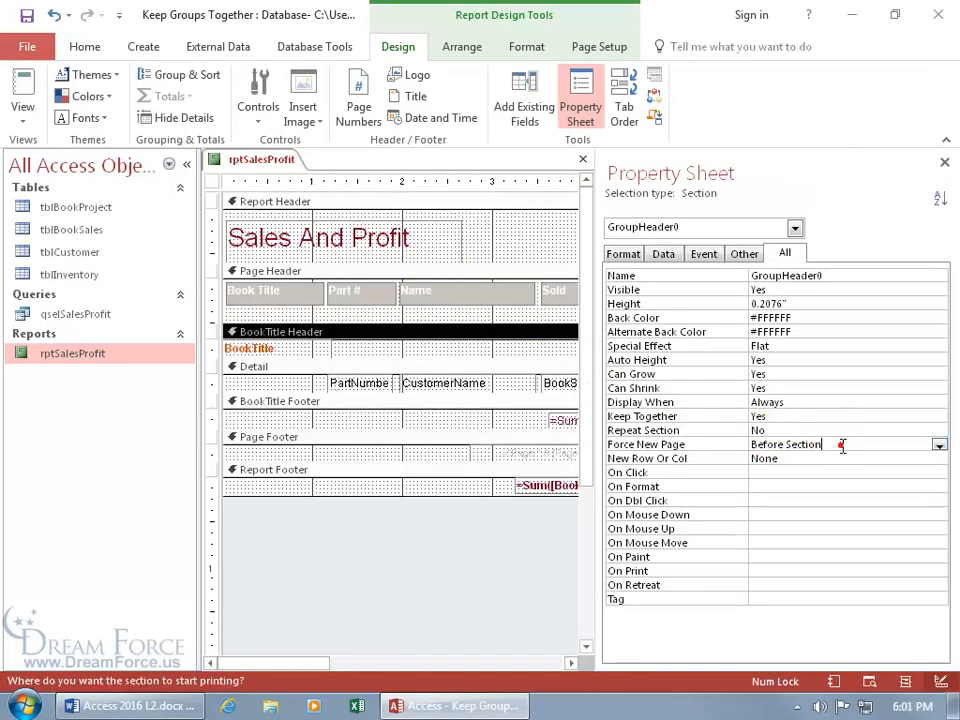
{"action": "left_click", "coordinate": [937, 444]}
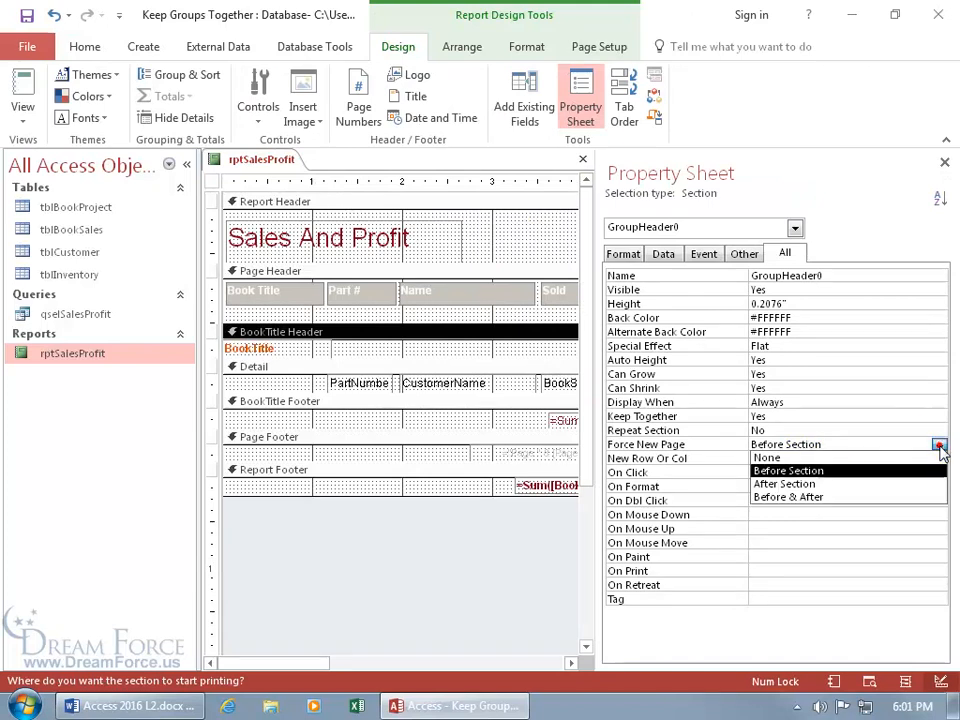
{"action": "left_click", "coordinate": [897, 482]}
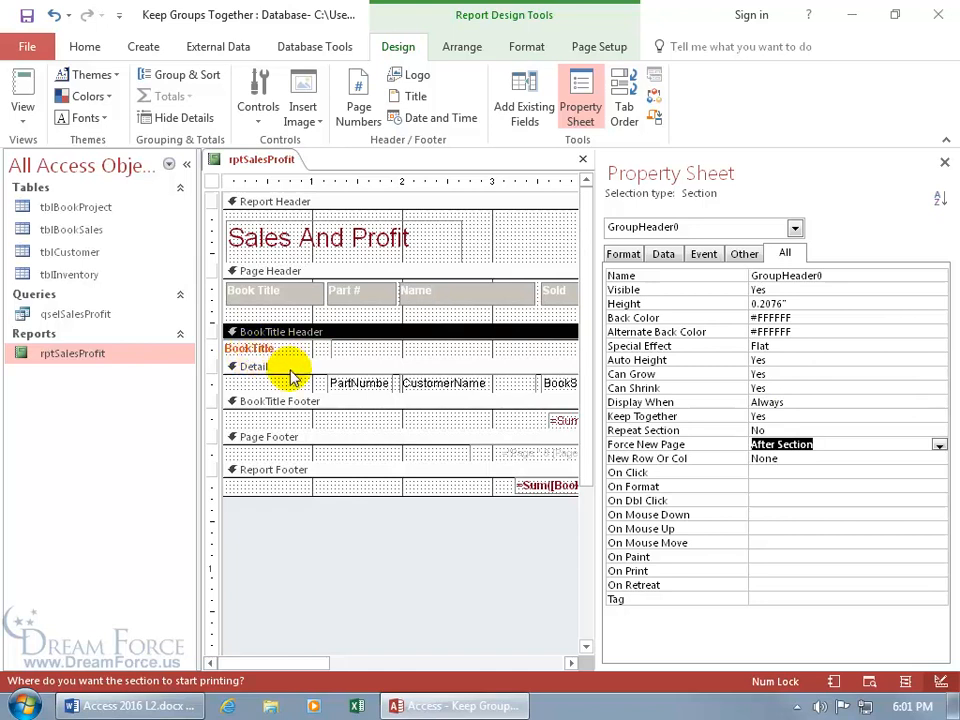
Step: Preview the report for printing and examine how titles and their records are split across pages 1 to 6
{"action": "right_click", "coordinate": [255, 158]}
{"action": "left_click", "coordinate": [292, 310]}
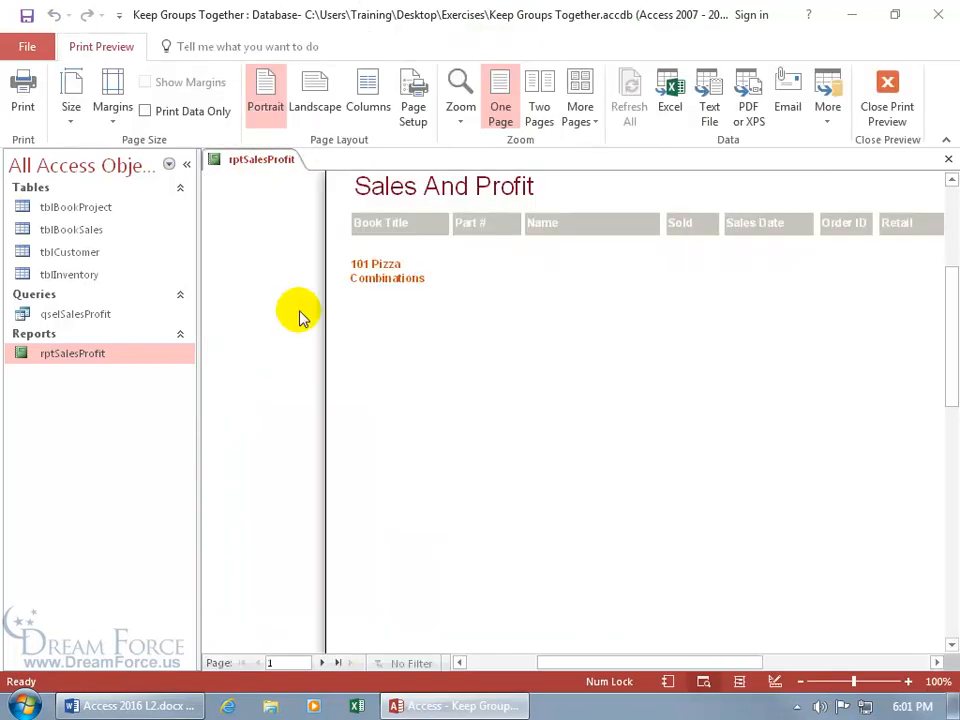
{"action": "left_click", "coordinate": [321, 662]}
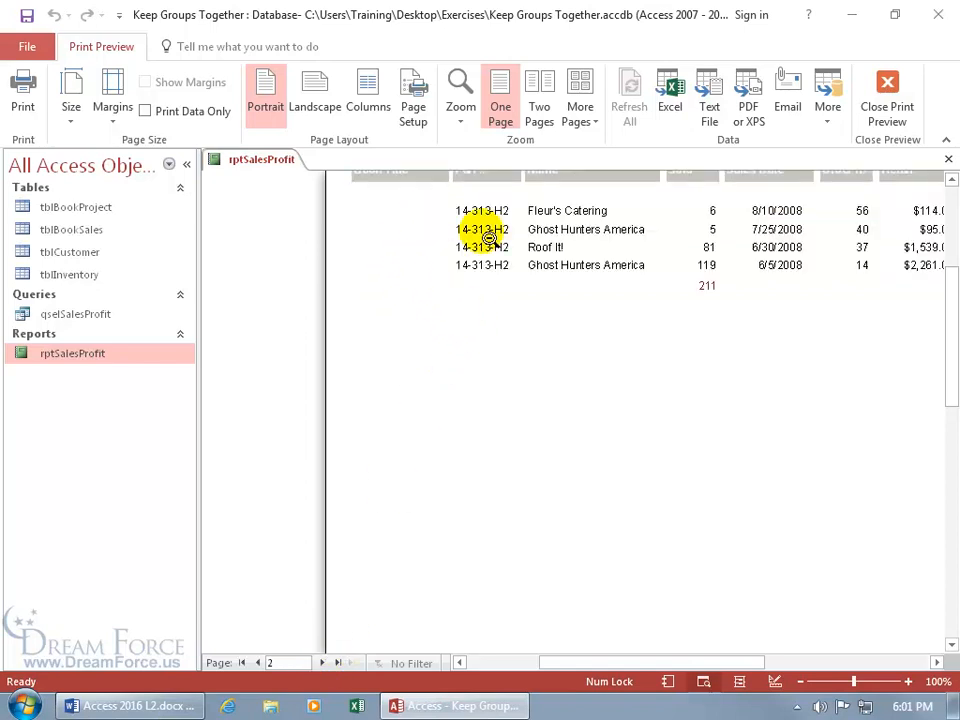
{"action": "left_click", "coordinate": [321, 662]}
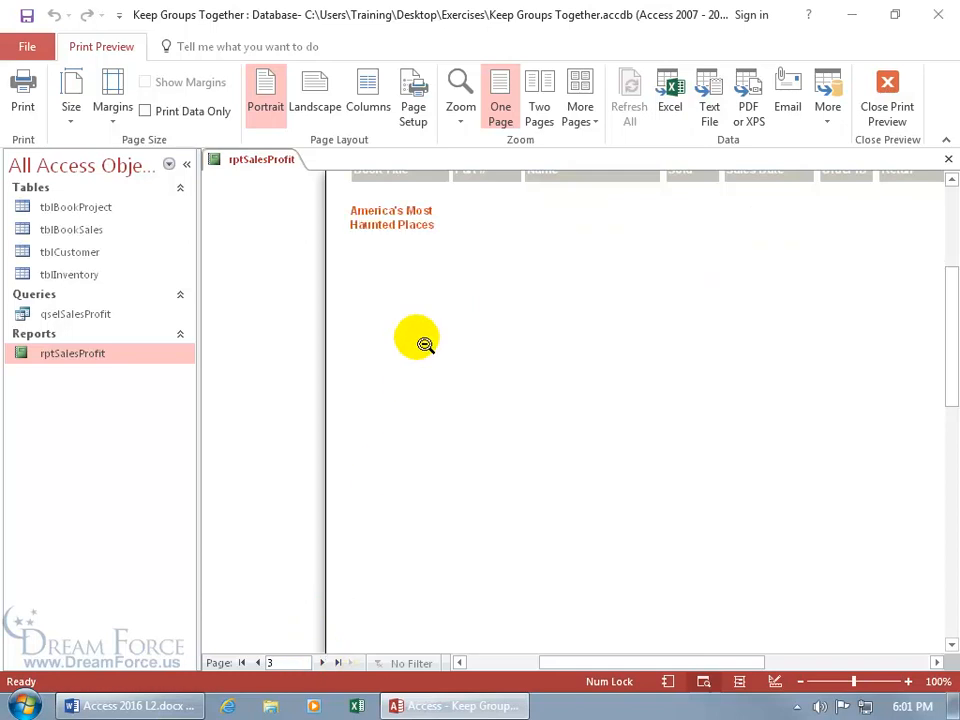
{"action": "left_click", "coordinate": [321, 662]}
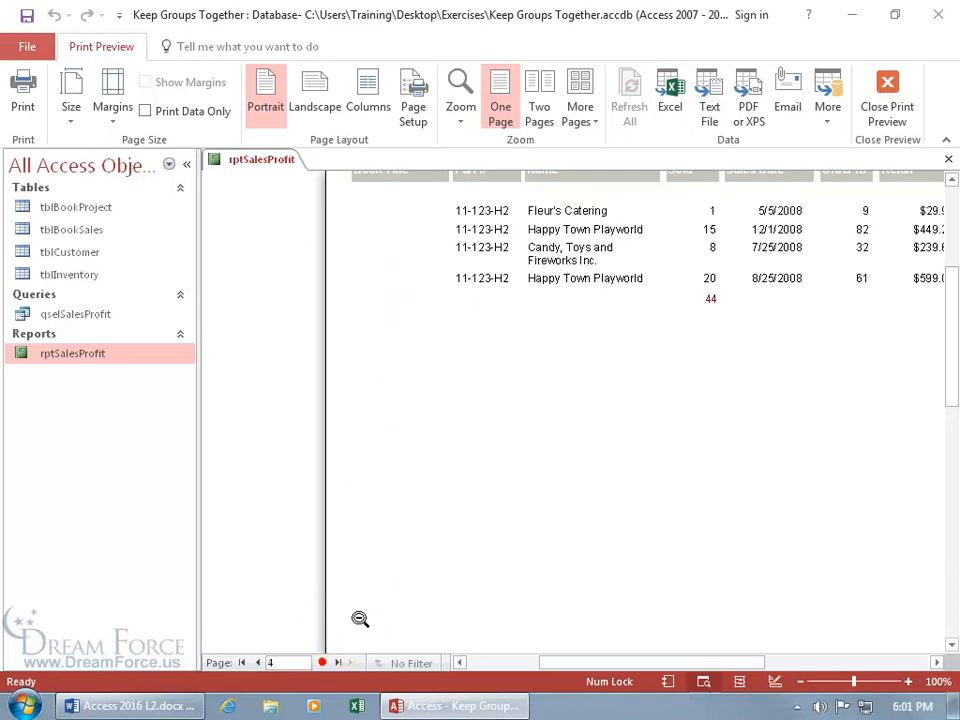
{"action": "left_click", "coordinate": [321, 662]}
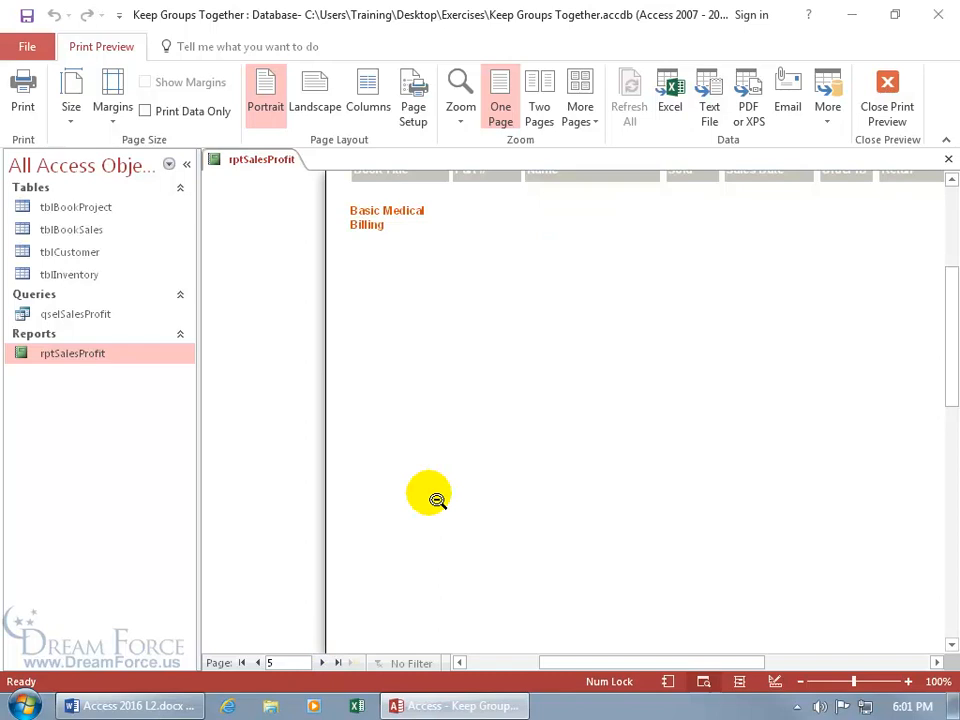
{"action": "left_click", "coordinate": [321, 662]}
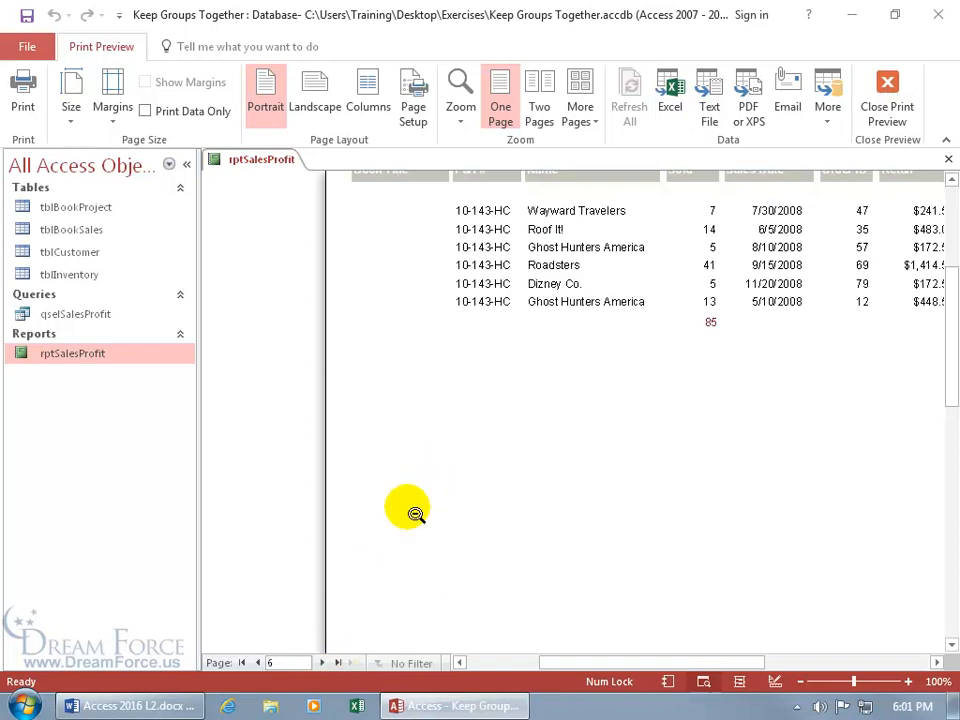
Step: Return to Design View, open the help for the Force New Page property and read the Section.ForceNewPage Property (Access) article in the browser
{"action": "right_click", "coordinate": [454, 316]}
{"action": "left_click", "coordinate": [489, 365]}
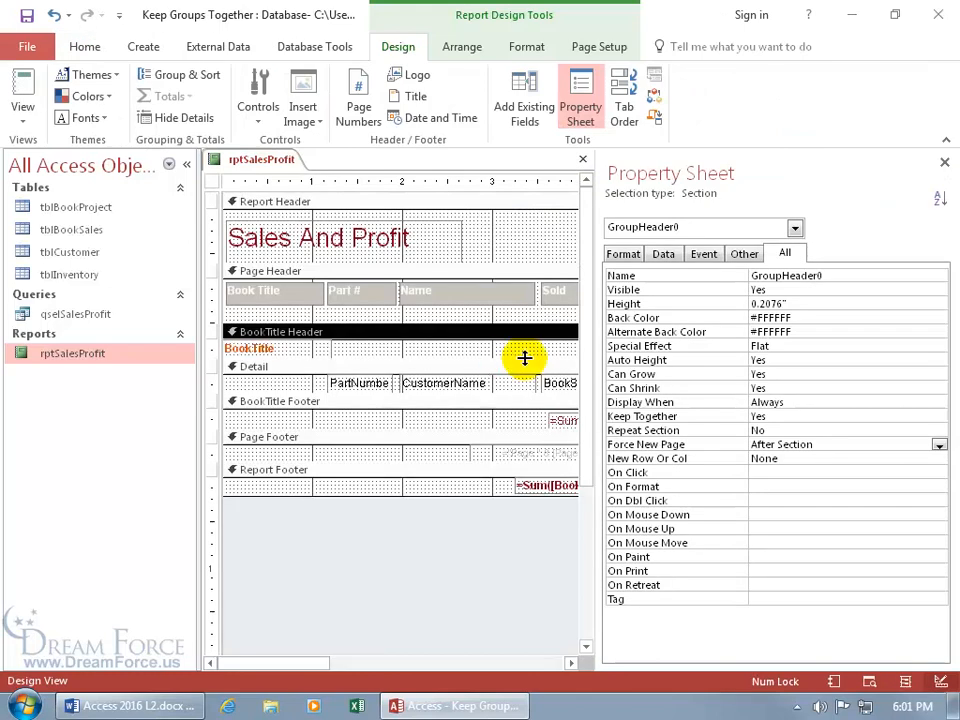
{"action": "left_click", "coordinate": [937, 444]}
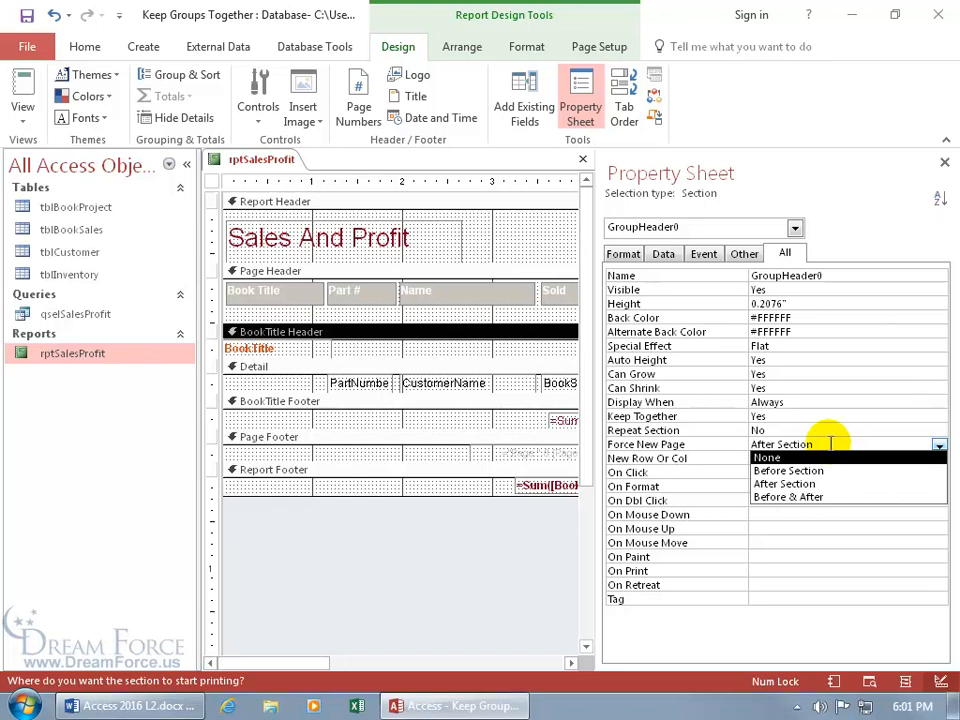
{"action": "key", "text": "F1"}
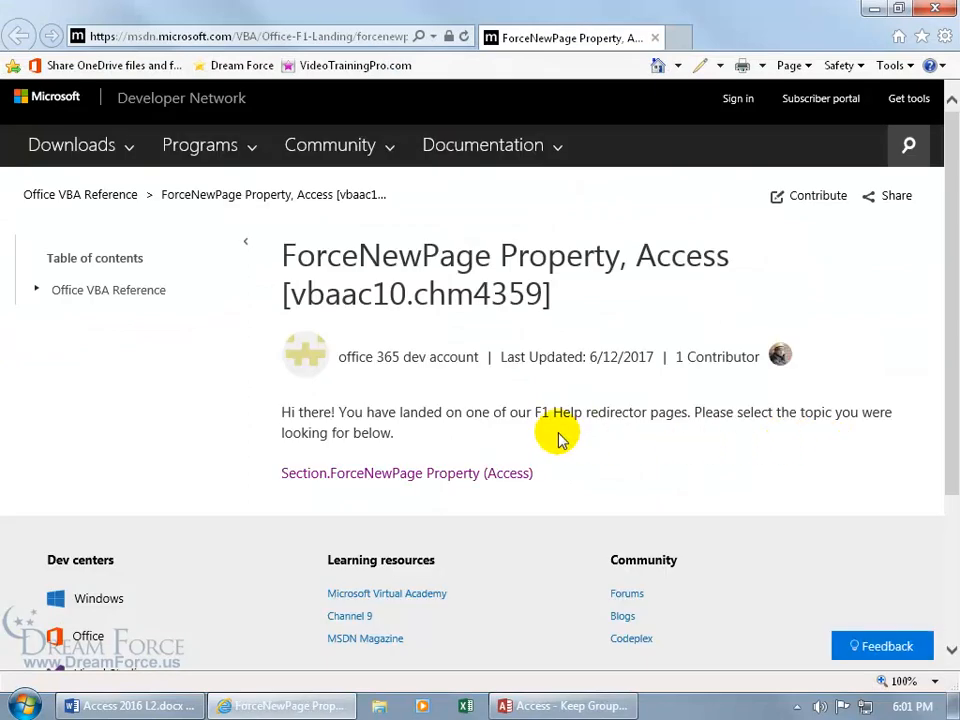
{"action": "left_click", "coordinate": [414, 483]}
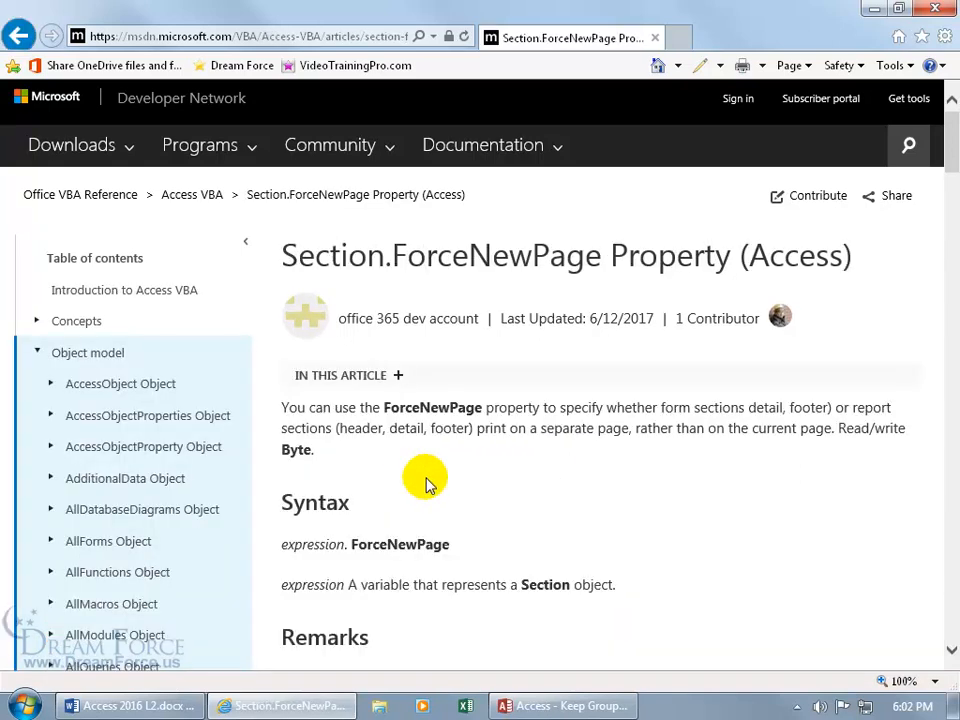
{"action": "scroll", "coordinate": [564, 483], "scroll_direction": "down", "scroll_amount": 3}
{"action": "scroll", "coordinate": [564, 483], "scroll_direction": "down", "scroll_amount": 3}
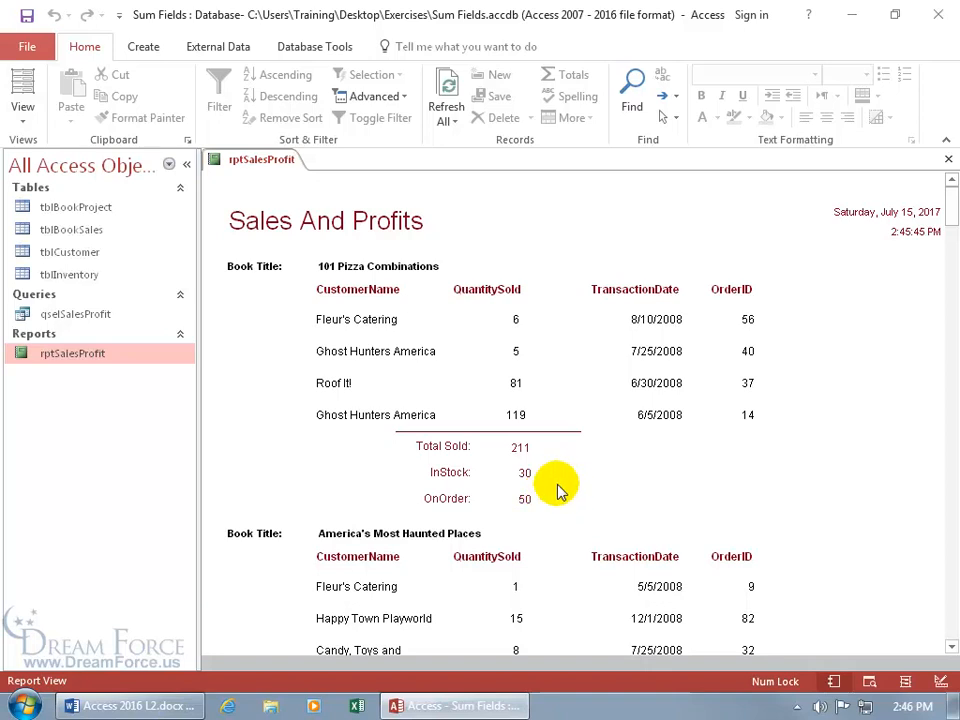
Step: In the Sum Fields database, open rptSalesProfit in Design View and add a text box to the BookTitle Footer beside the InStock field
{"action": "right_click", "coordinate": [613, 472]}
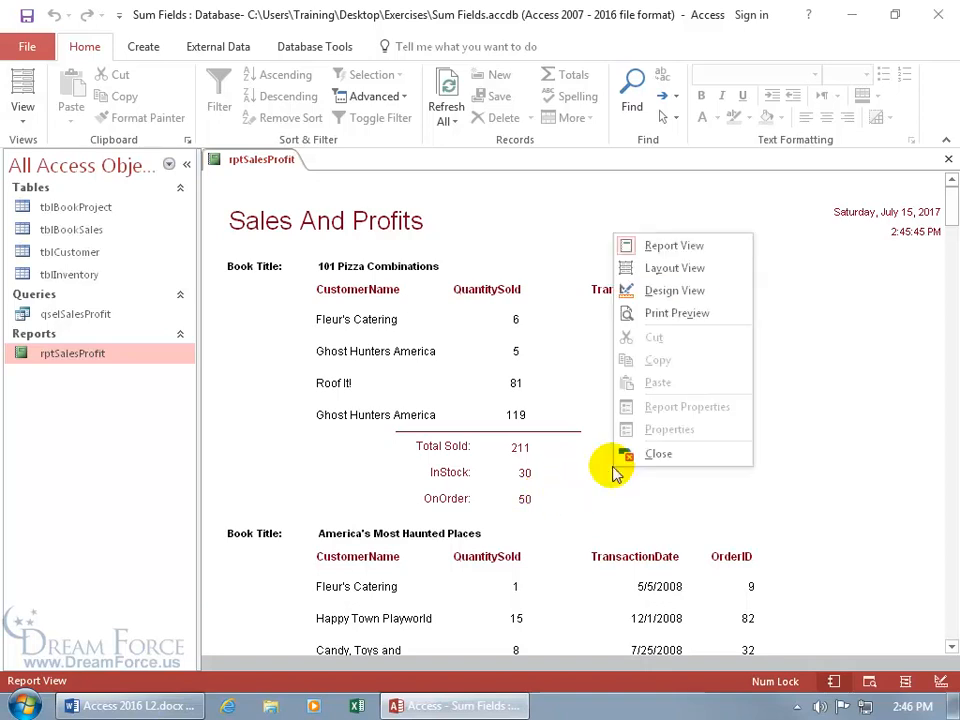
{"action": "left_click", "coordinate": [676, 301]}
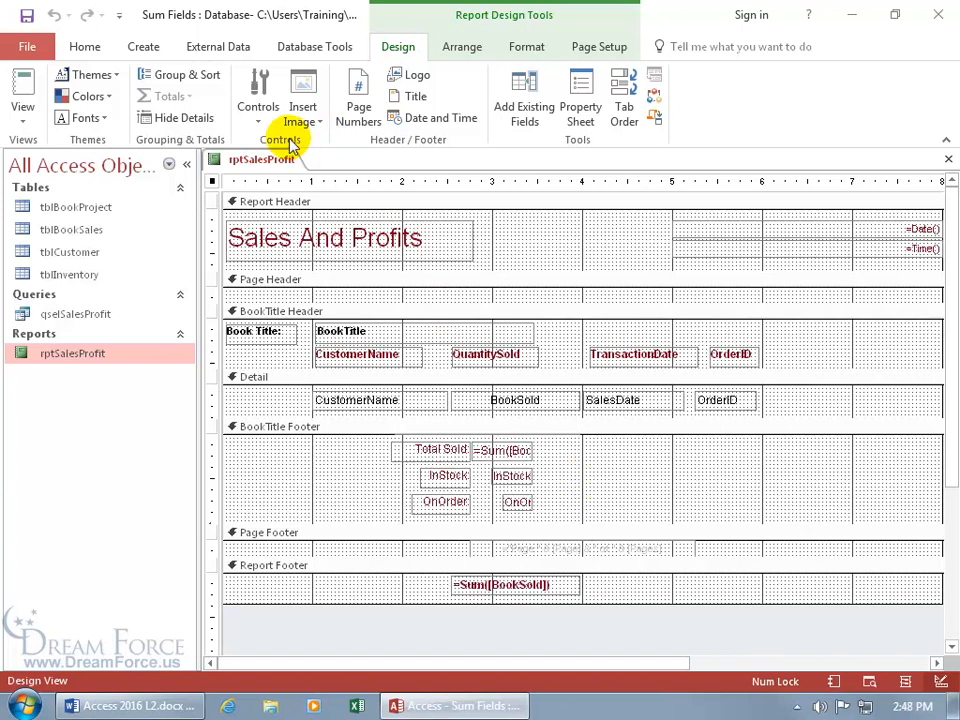
{"action": "left_click", "coordinate": [258, 118]}
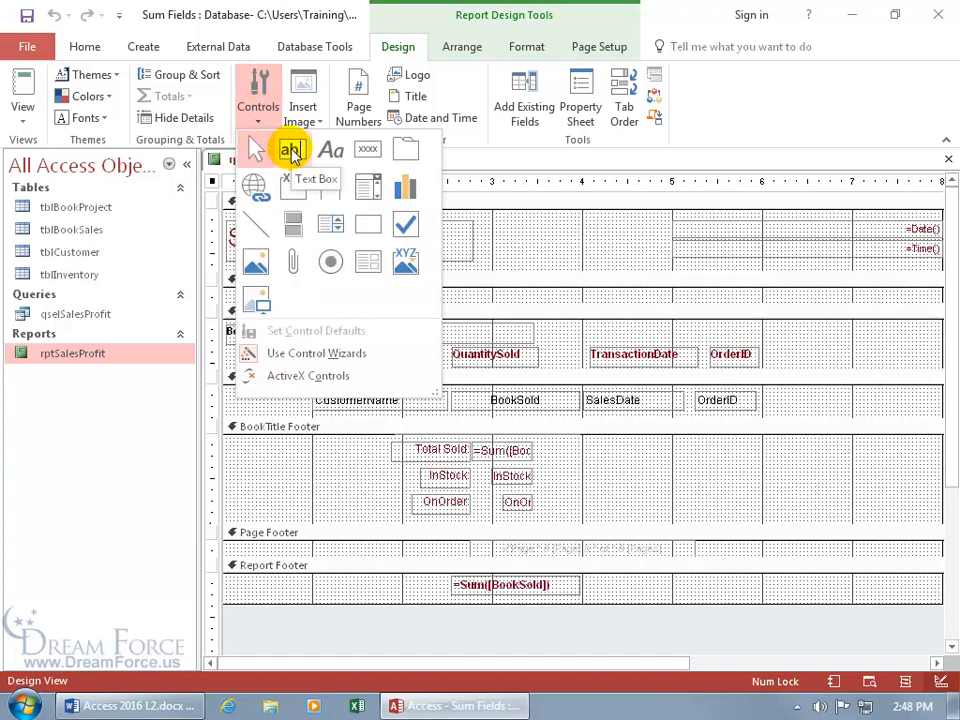
{"action": "left_click", "coordinate": [290, 152]}
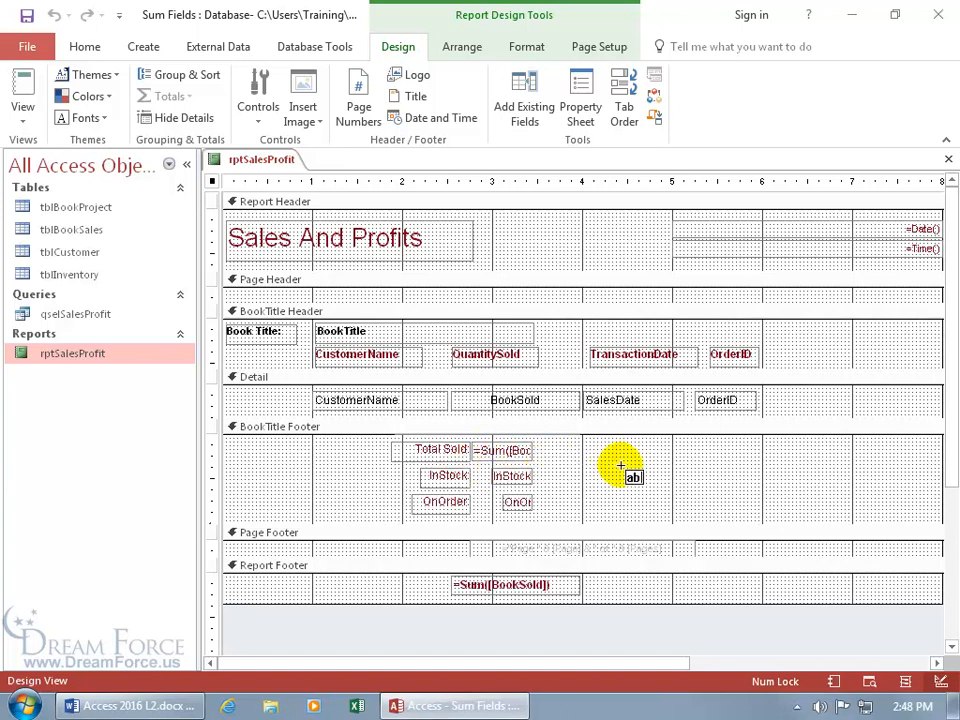
{"action": "left_click", "coordinate": [671, 468]}
{"action": "left_click", "coordinate": [668, 474]}
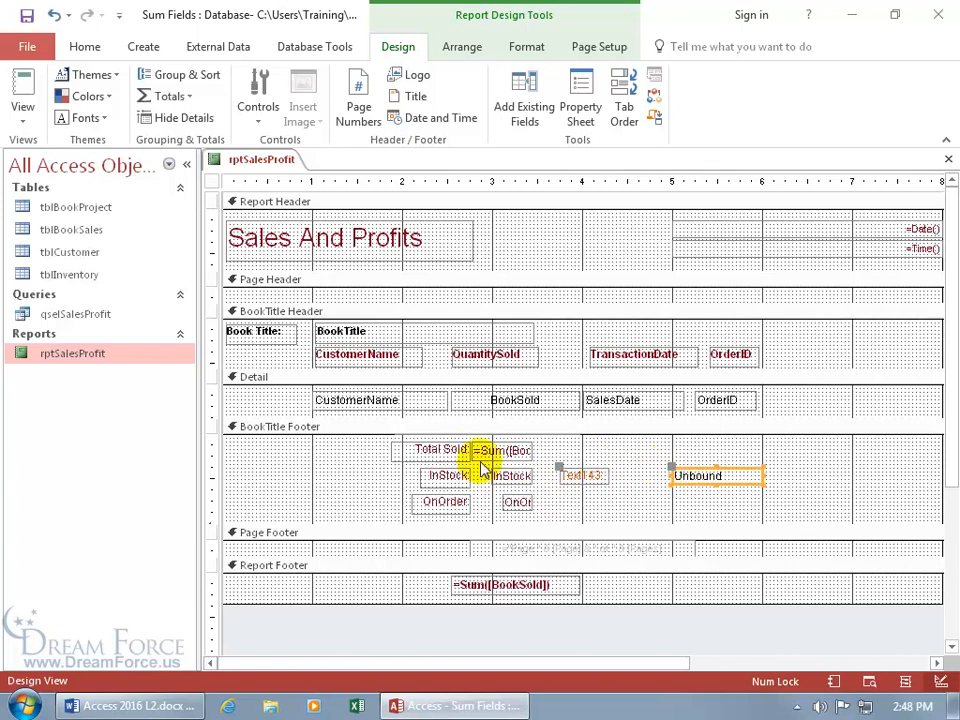
Step: Set the Name property of the new text box's attached label in the BookTitle Footer to LabelTI
{"action": "left_click", "coordinate": [586, 476]}
{"action": "left_click", "coordinate": [584, 476]}
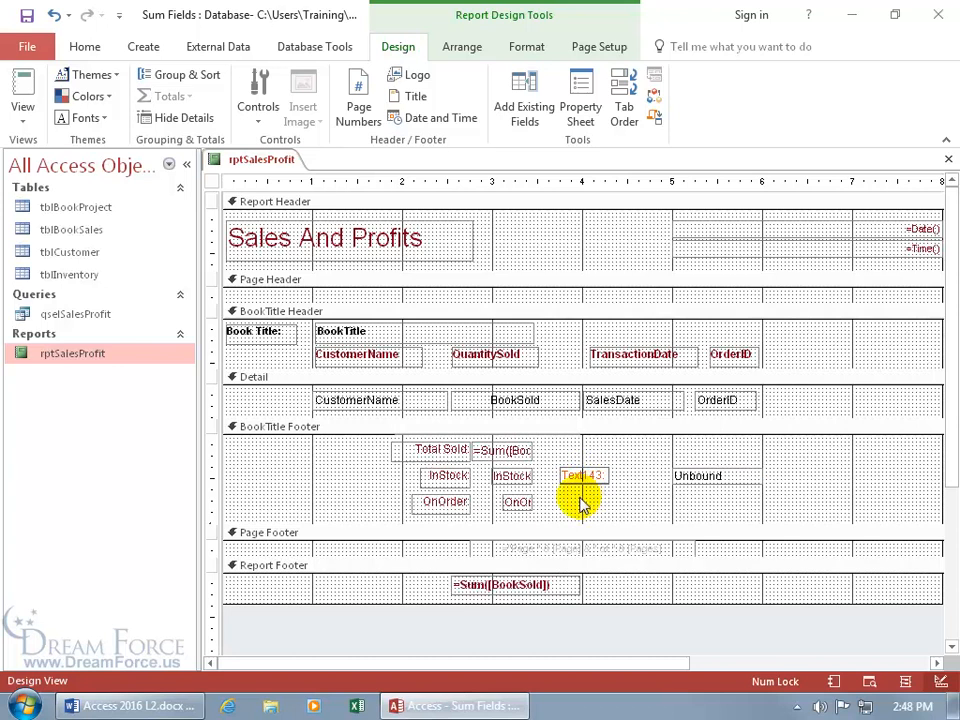
{"action": "double_click", "coordinate": [600, 487]}
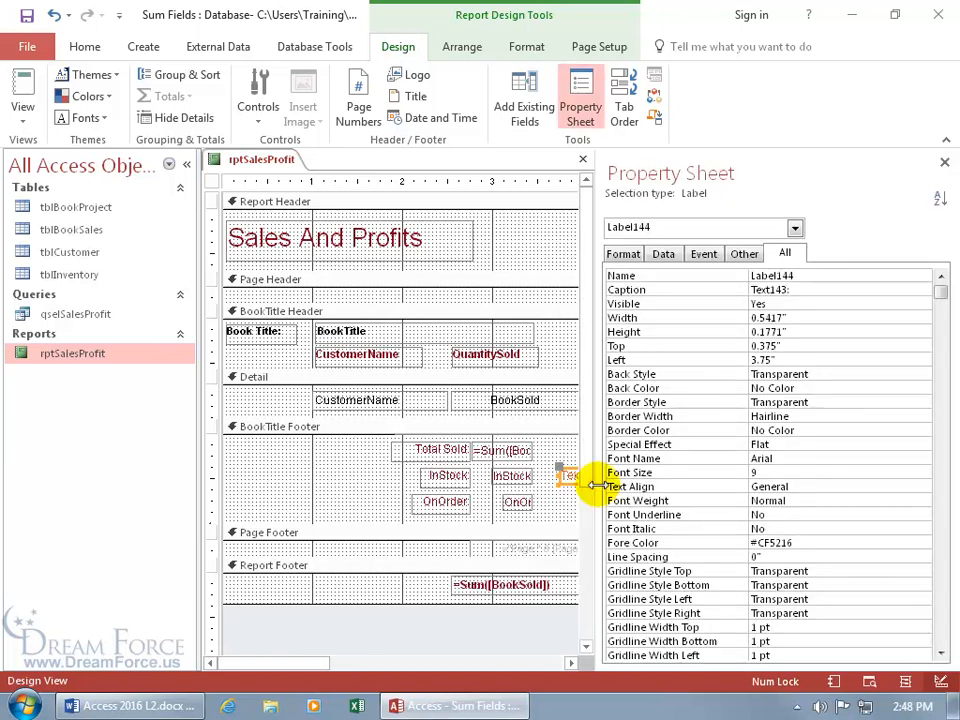
{"action": "left_click", "coordinate": [801, 277]}
{"action": "key", "text": "BackSpace"}
{"action": "key", "text": "BackSpace"}
{"action": "key", "text": "BackSpace"}
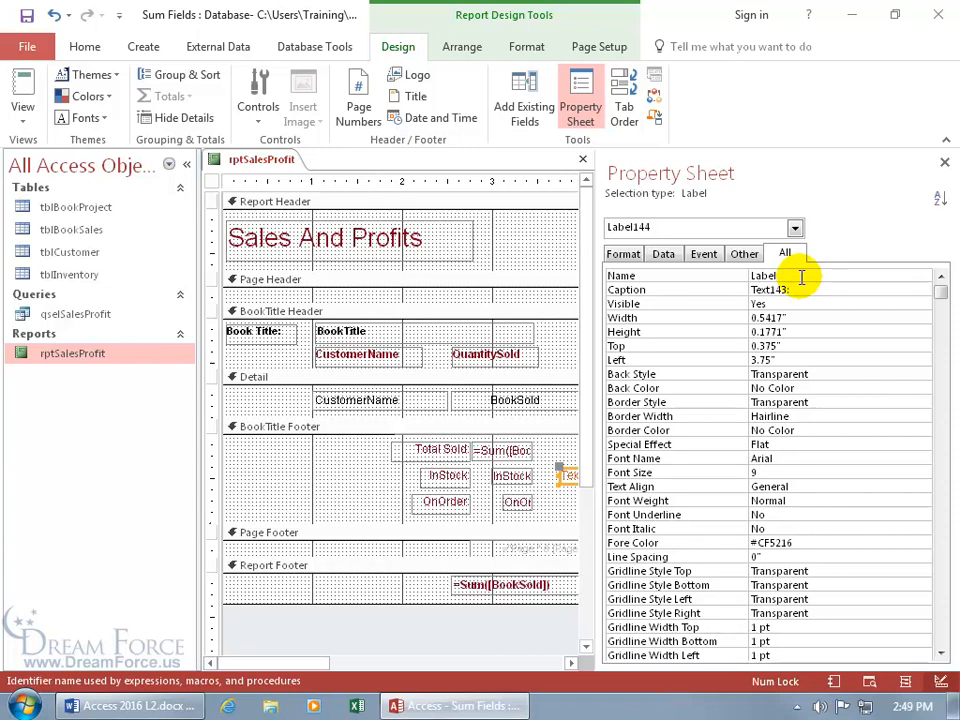
{"action": "type", "text": "T"}
{"action": "key", "text": "Return"}
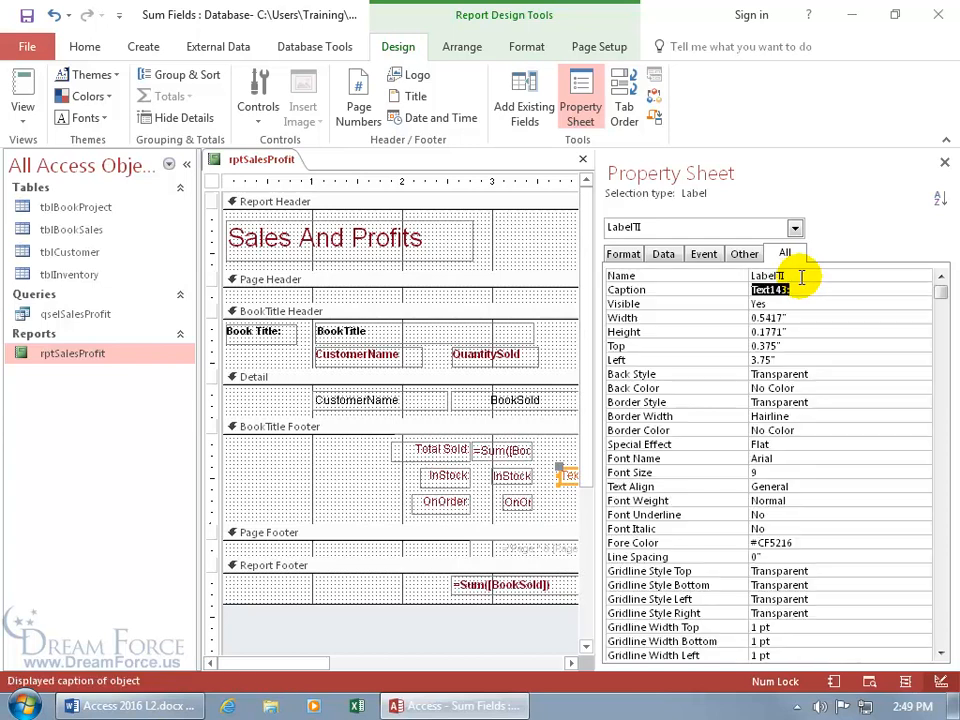
Step: Reselect LabelTI by its name after selecting the Book Title label, and set its caption to Total Inventory
{"action": "left_click", "coordinate": [403, 337]}
{"action": "left_click", "coordinate": [285, 326]}
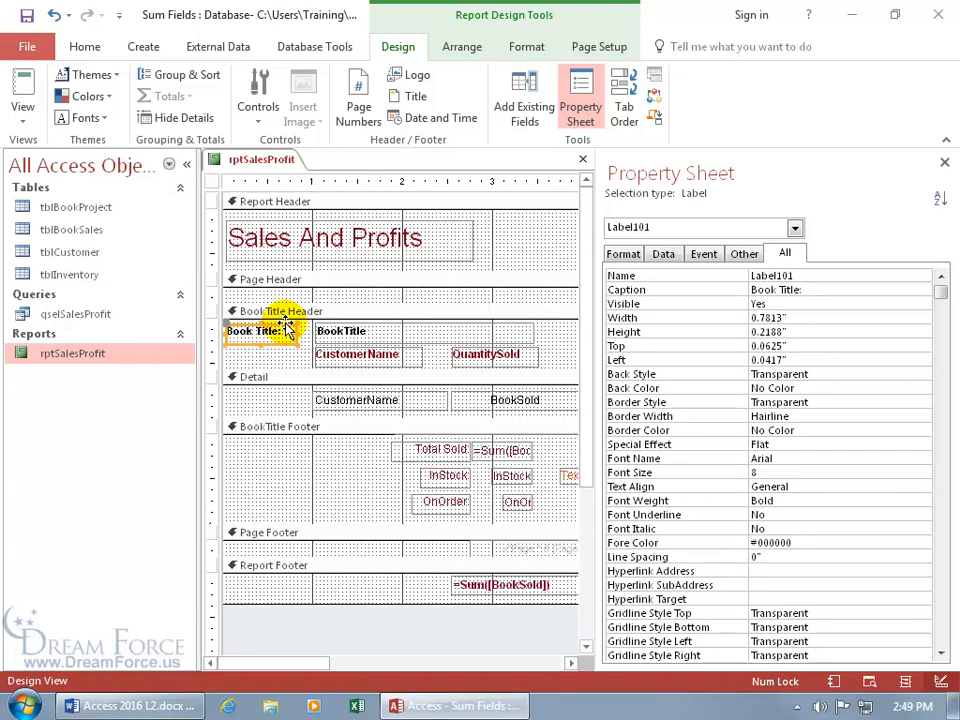
{"action": "left_click", "coordinate": [793, 229]}
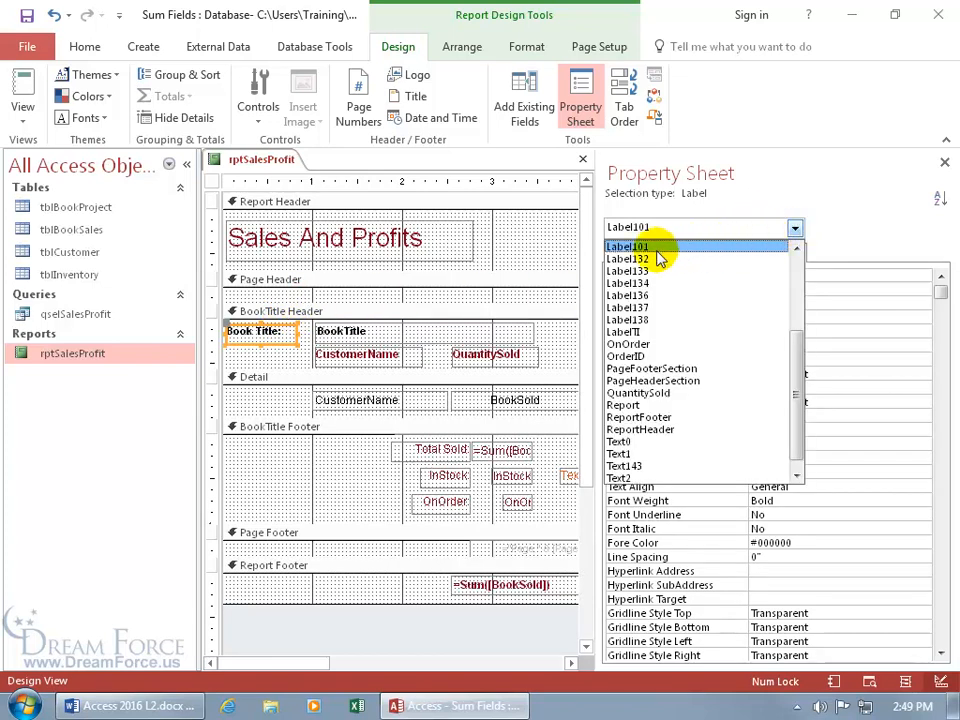
{"action": "left_click", "coordinate": [640, 333]}
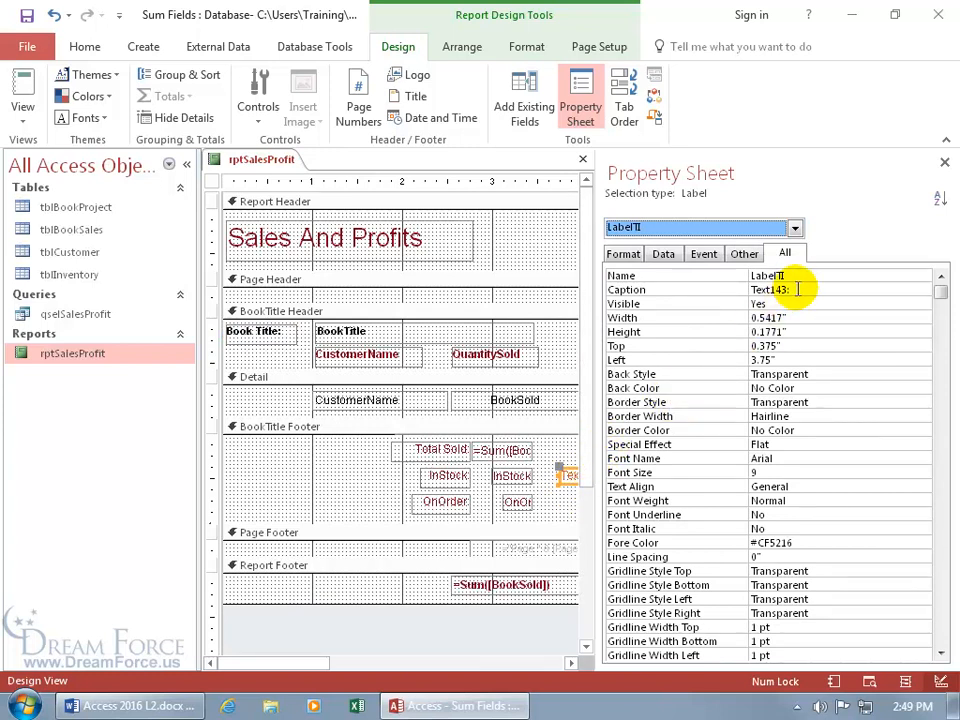
{"action": "left_click", "coordinate": [797, 289]}
{"action": "left_click", "coordinate": [797, 289]}
{"action": "key", "text": "BackSpace"}
{"action": "key", "text": "BackSpace"}
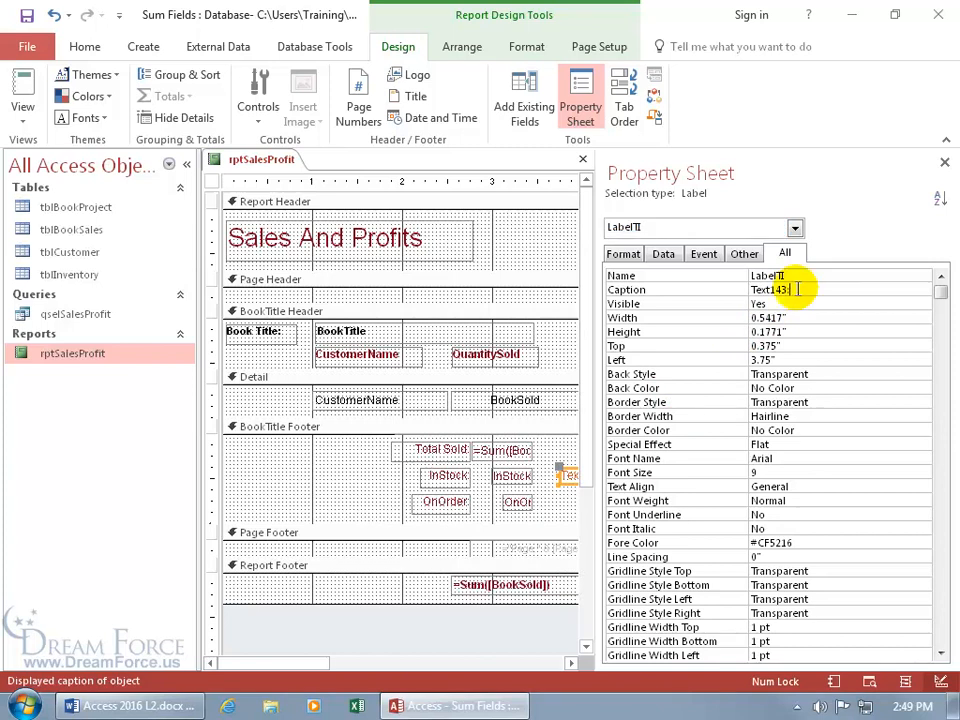
{"action": "key", "text": "BackSpace"}
{"action": "key", "text": "BackSpace"}
{"action": "key", "text": "BackSpace"}
{"action": "key", "text": "BackSpace"}
{"action": "key", "text": "BackSpace"}
{"action": "key", "text": "BackSpace"}
{"action": "type", "text": "Total Inventory"}
{"action": "key", "text": "Return"}
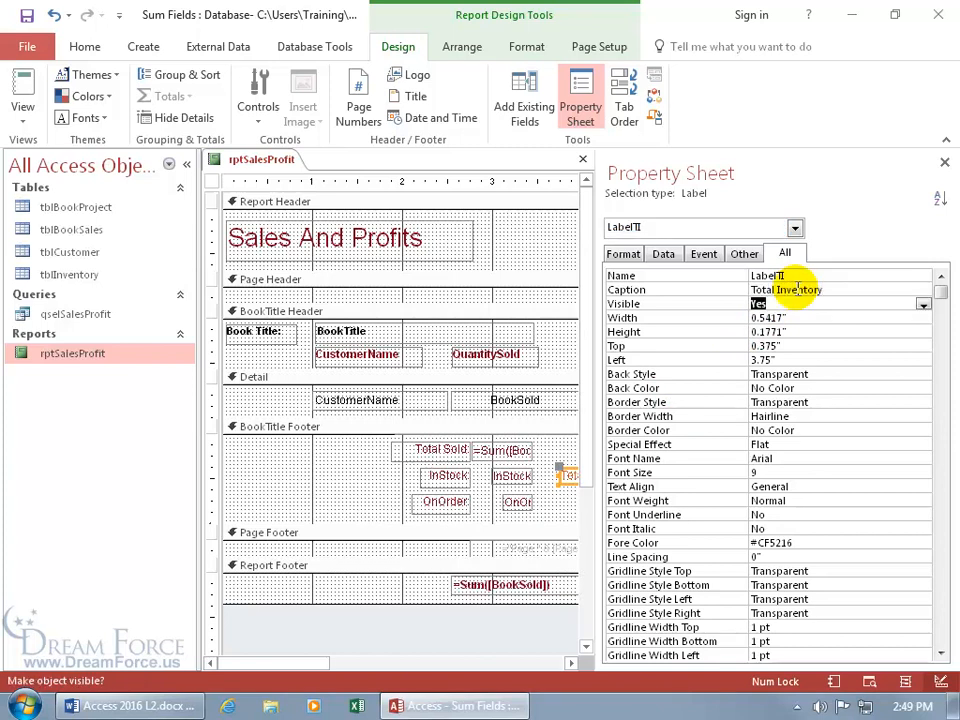
{"action": "left_click", "coordinate": [944, 161]}
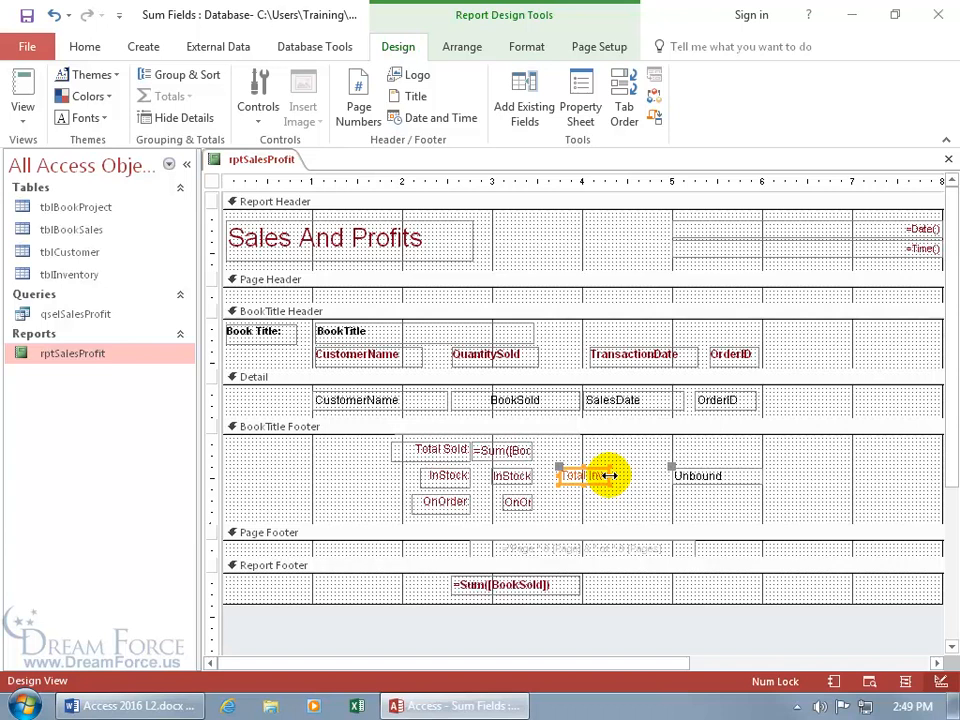
Step: Widen the Total Inventory label toward the Unbound text box so more of its caption fits
{"action": "left_click_drag", "start_coordinate": [609, 475], "coordinate": [618, 474]}
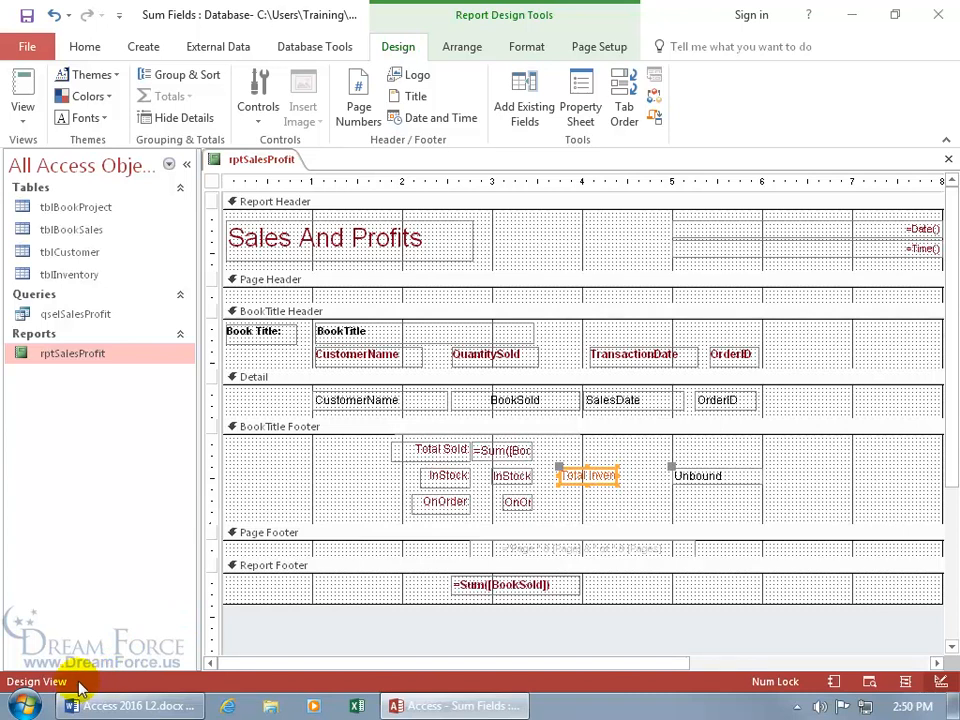
{"action": "left_click", "coordinate": [617, 476]}
{"action": "left_click", "coordinate": [619, 476]}
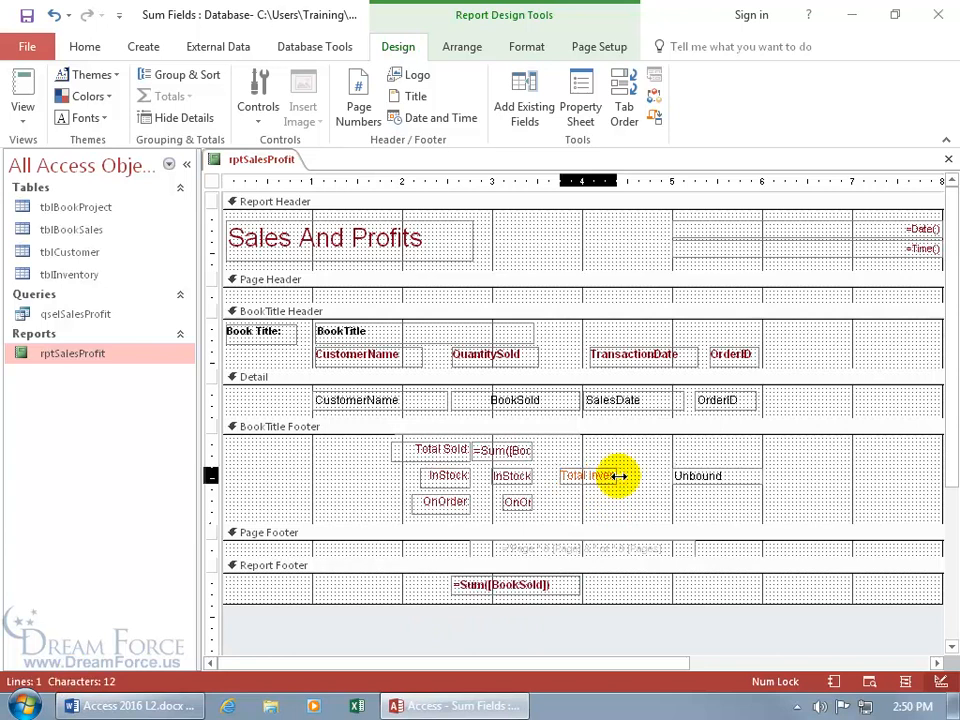
{"action": "left_click_drag", "start_coordinate": [619, 476], "coordinate": [632, 477]}
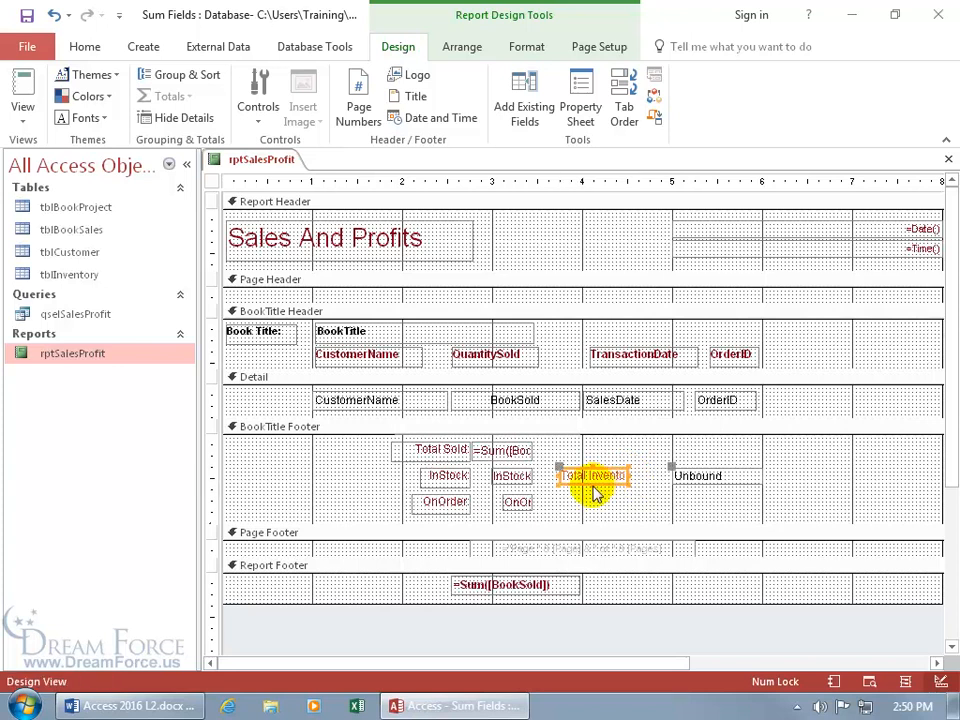
Step: Try making the Total Inventory label taller so its caption wraps onto two lines, and undo the change
{"action": "left_click_drag", "start_coordinate": [593, 483], "coordinate": [593, 501]}
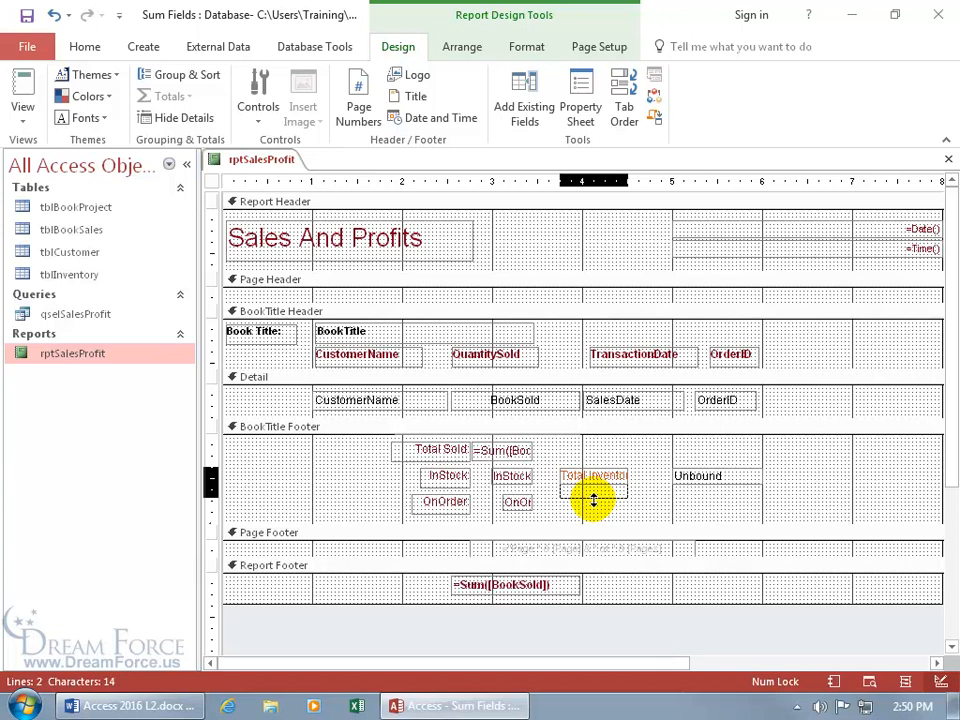
{"action": "left_click", "coordinate": [593, 500]}
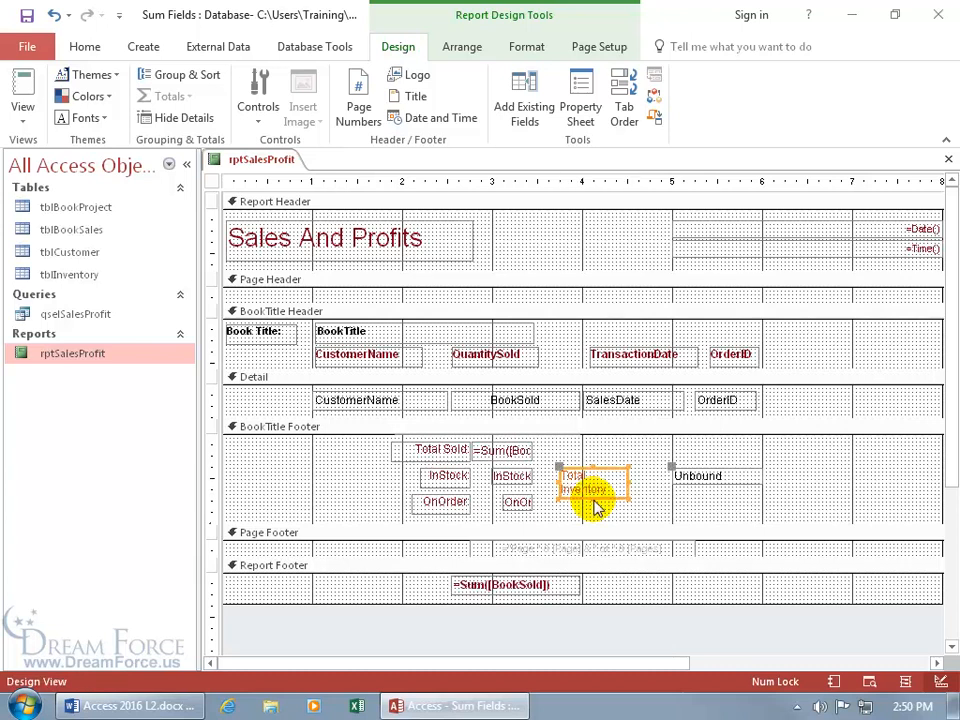
{"action": "left_click", "coordinate": [48, 16]}
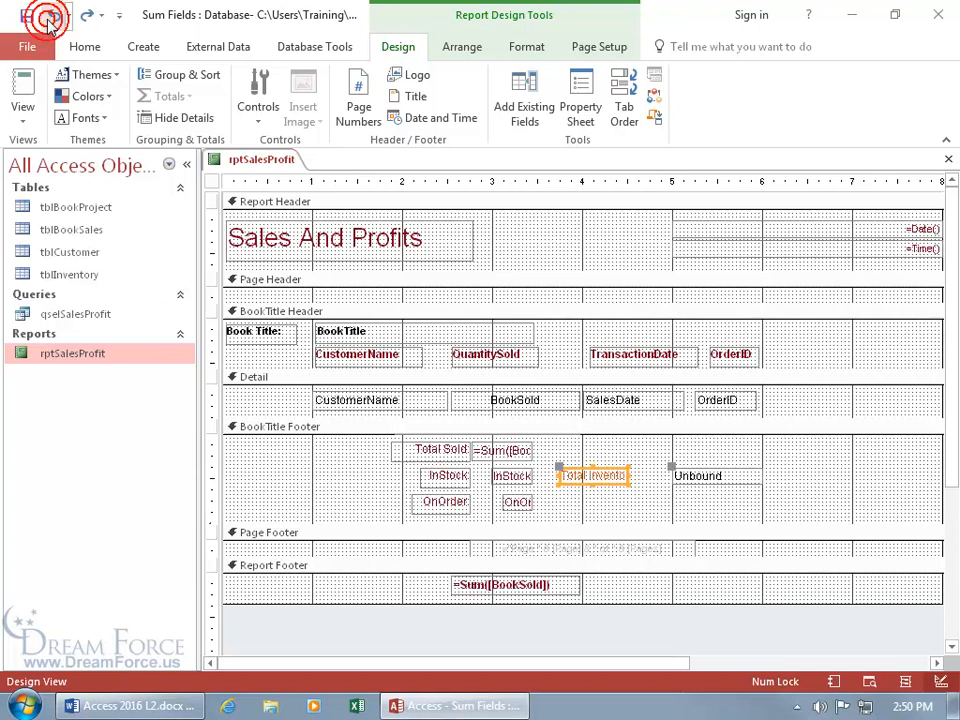
Step: Widen the Total Inventory label to about 0.89 inches and check the report in Print Preview before returning to Design View
{"action": "left_click", "coordinate": [629, 476]}
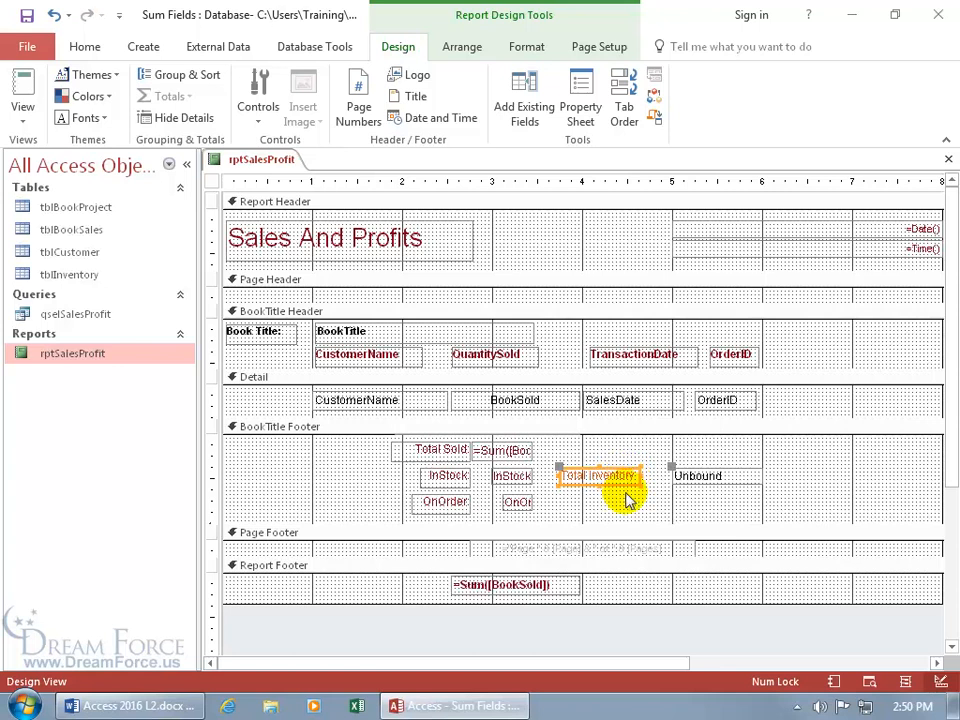
{"action": "right_click", "coordinate": [262, 160]}
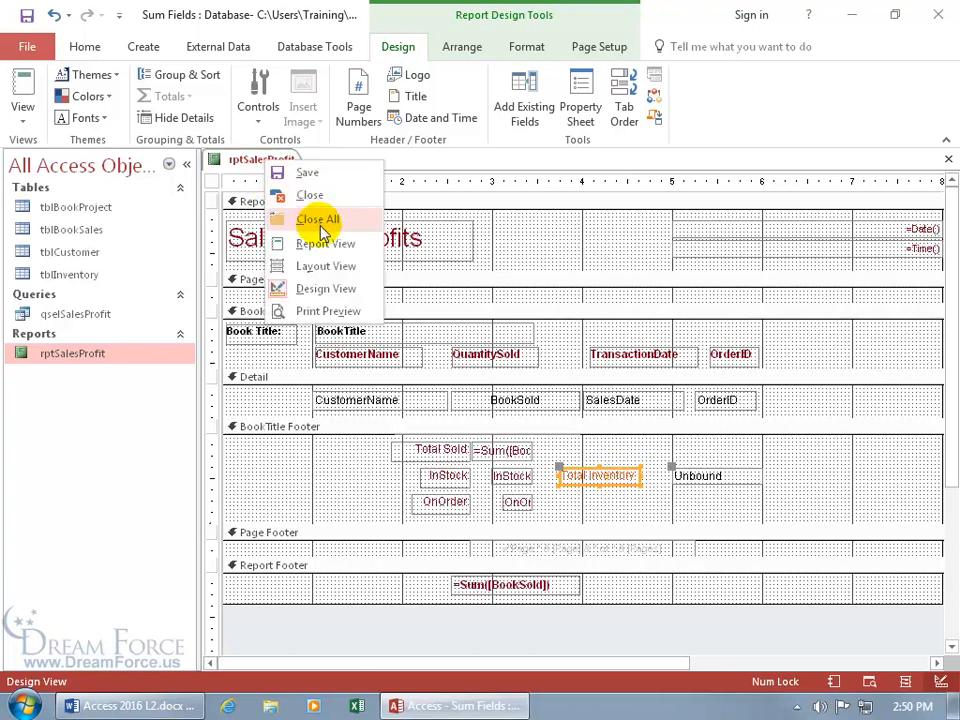
{"action": "left_click", "coordinate": [322, 311]}
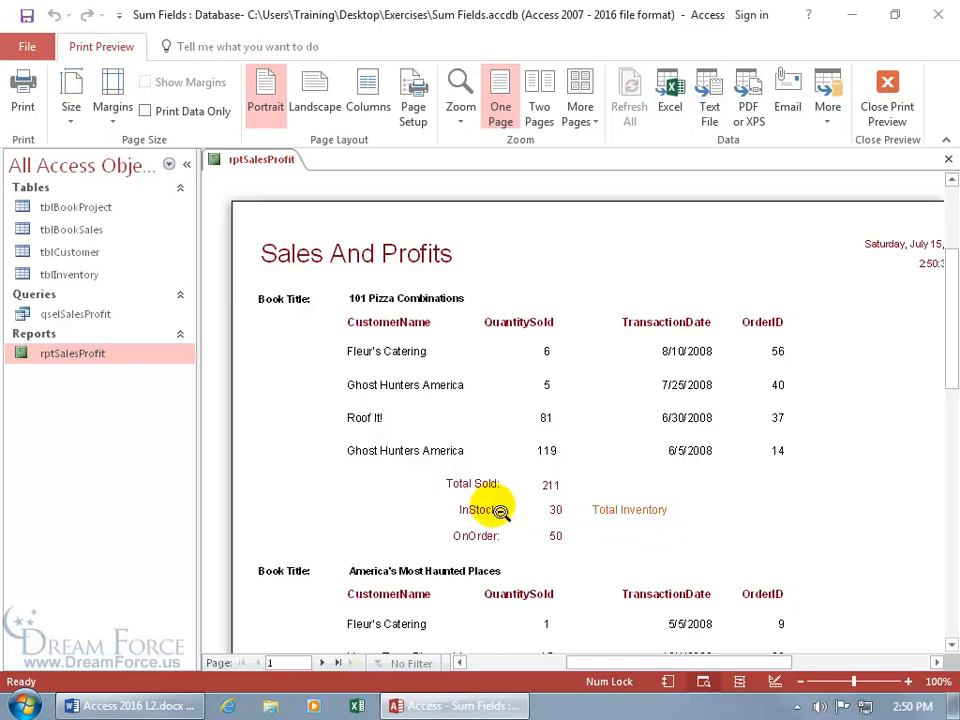
{"action": "right_click", "coordinate": [606, 482]}
{"action": "left_click", "coordinate": [658, 238]}
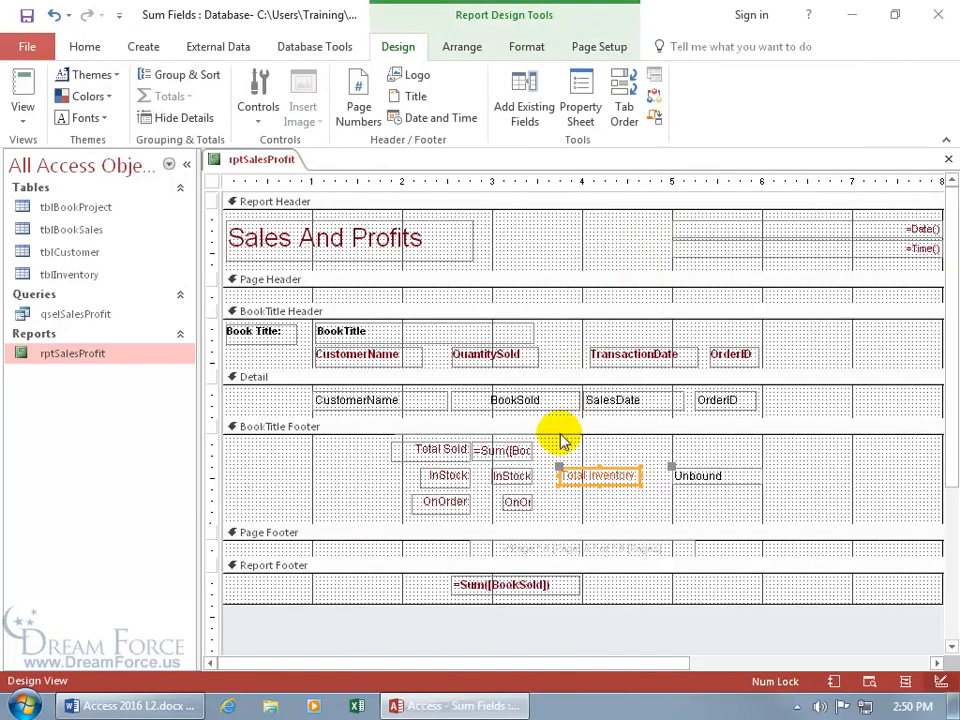
Step: Copy the InStock label's Fore Color value #7F001B to the Total Inventory label, and undo the color change
{"action": "left_click", "coordinate": [452, 472]}
{"action": "left_click", "coordinate": [456, 468]}
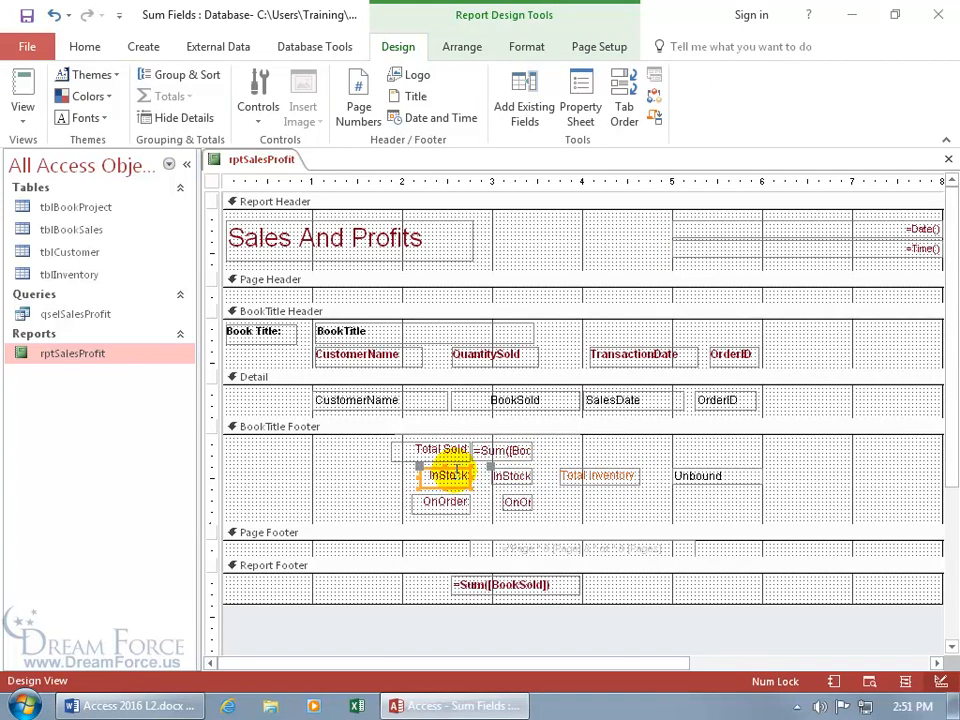
{"action": "double_click", "coordinate": [456, 470]}
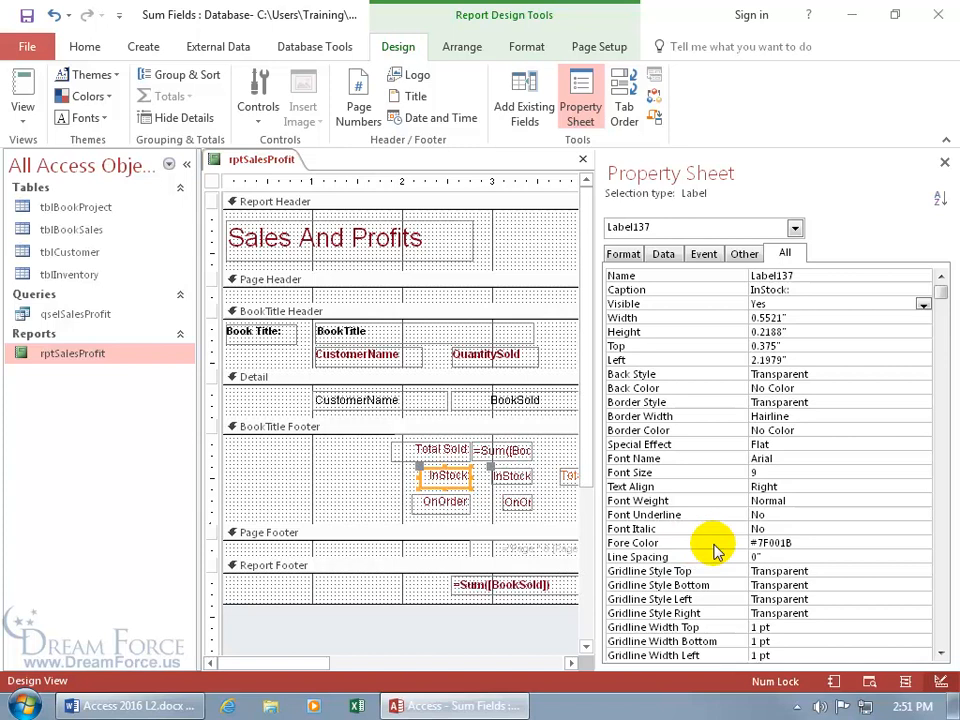
{"action": "left_click", "coordinate": [805, 543]}
{"action": "left_click_drag", "start_coordinate": [809, 542], "coordinate": [735, 540]}
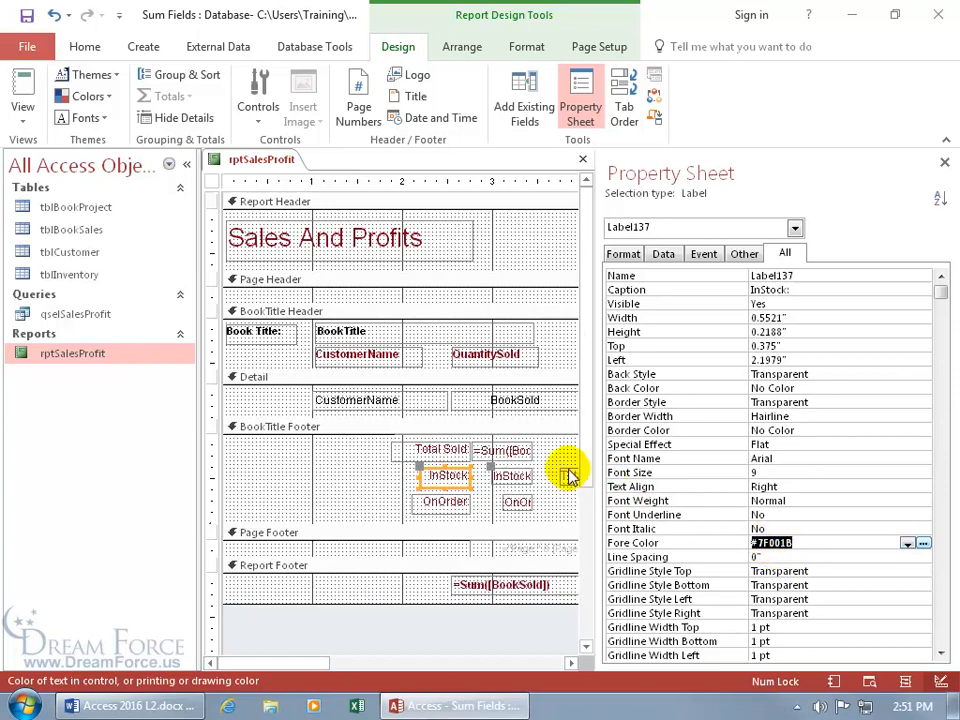
{"action": "left_click", "coordinate": [563, 470]}
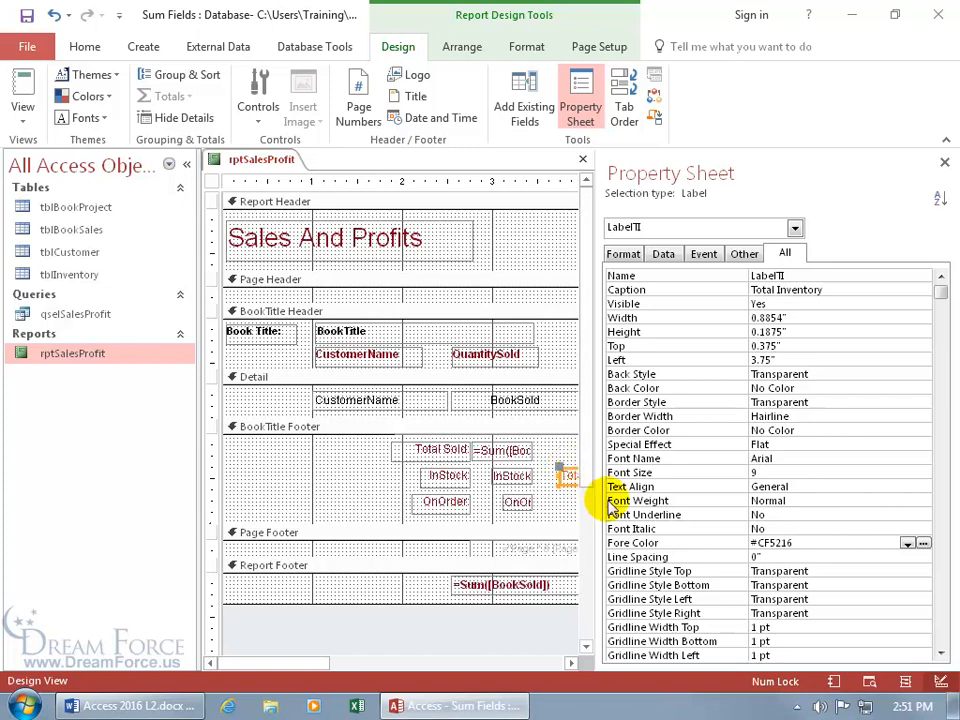
{"action": "left_click_drag", "start_coordinate": [820, 544], "coordinate": [748, 550]}
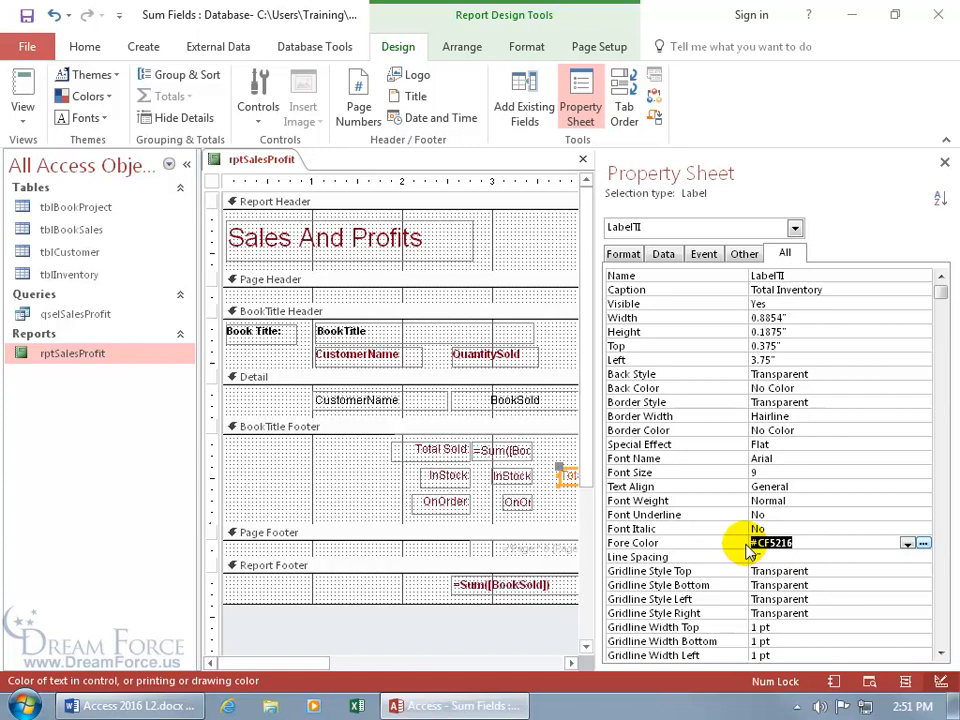
{"action": "type", "text": "#7F001B"}
{"action": "key", "text": "Return"}
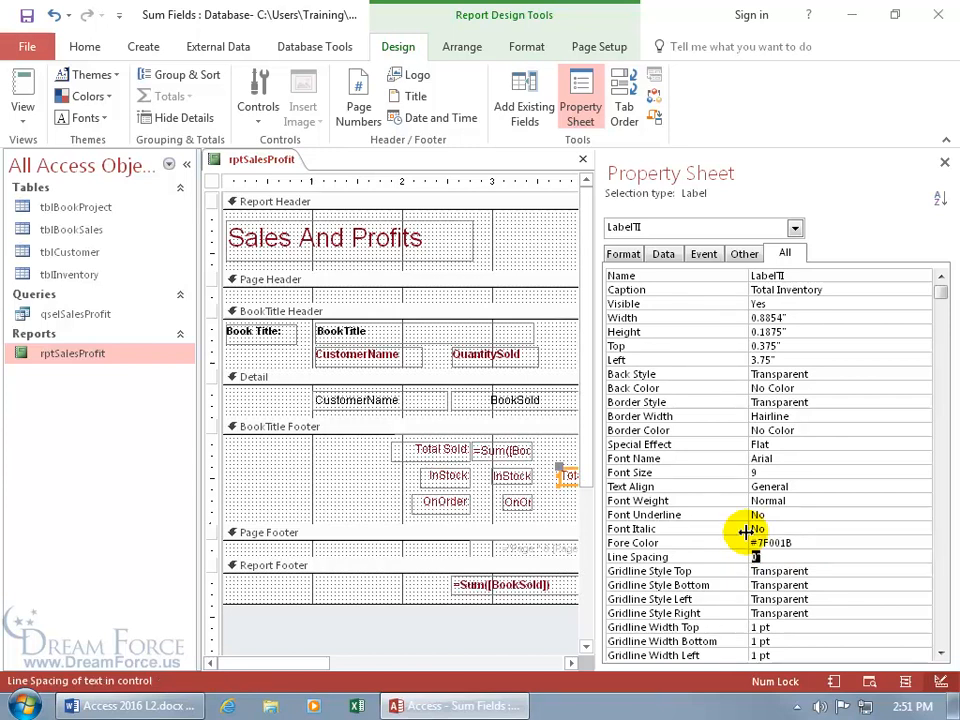
{"action": "left_click", "coordinate": [944, 162]}
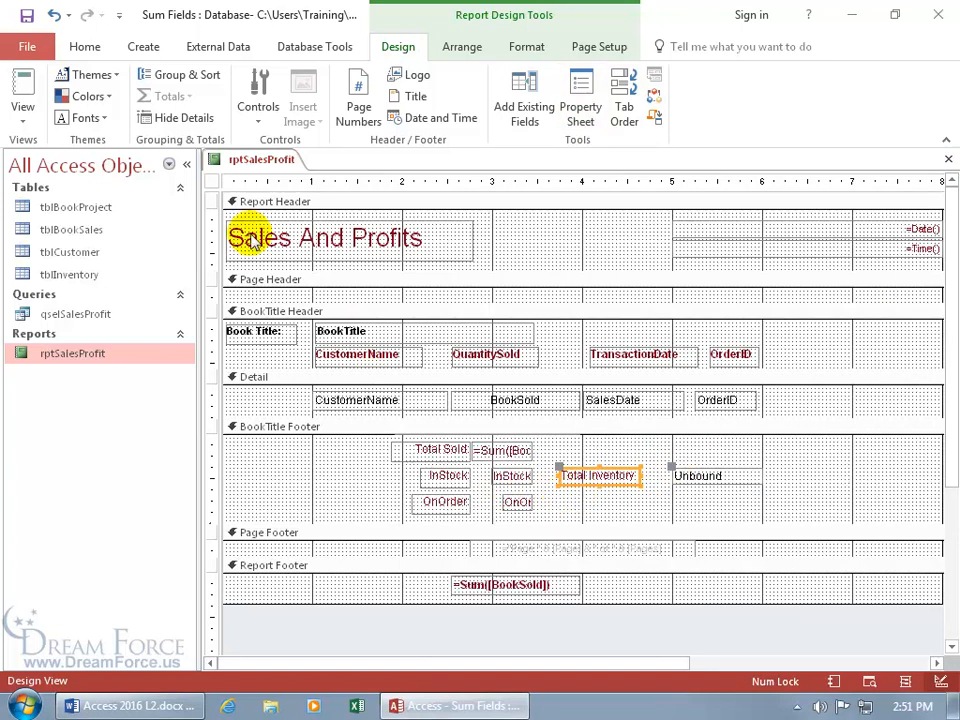
{"action": "left_click", "coordinate": [53, 15]}
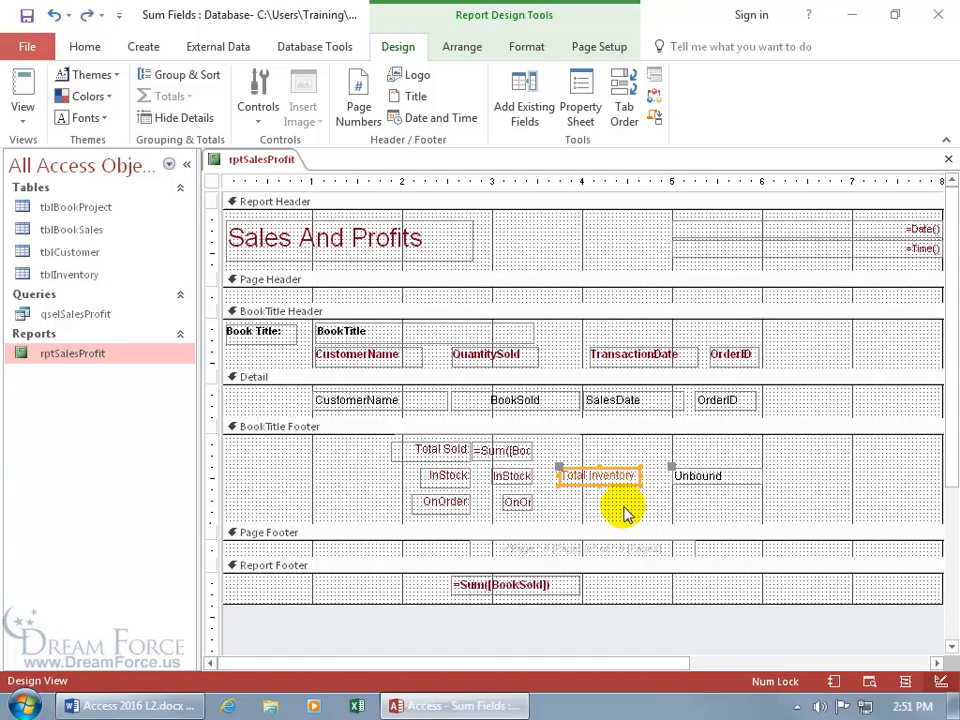
Step: Compare the formatting of the InStock and Total Inventory labels, and copy InStock's formatting to Total Inventory with Format Painter
{"action": "left_click", "coordinate": [533, 47]}
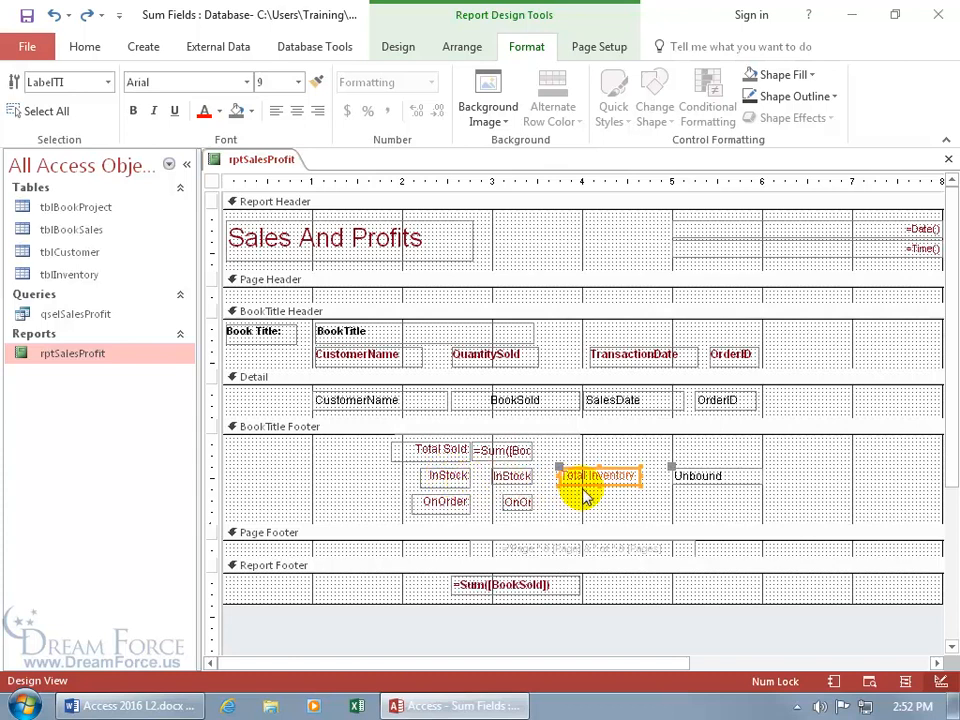
{"action": "left_click", "coordinate": [442, 480]}
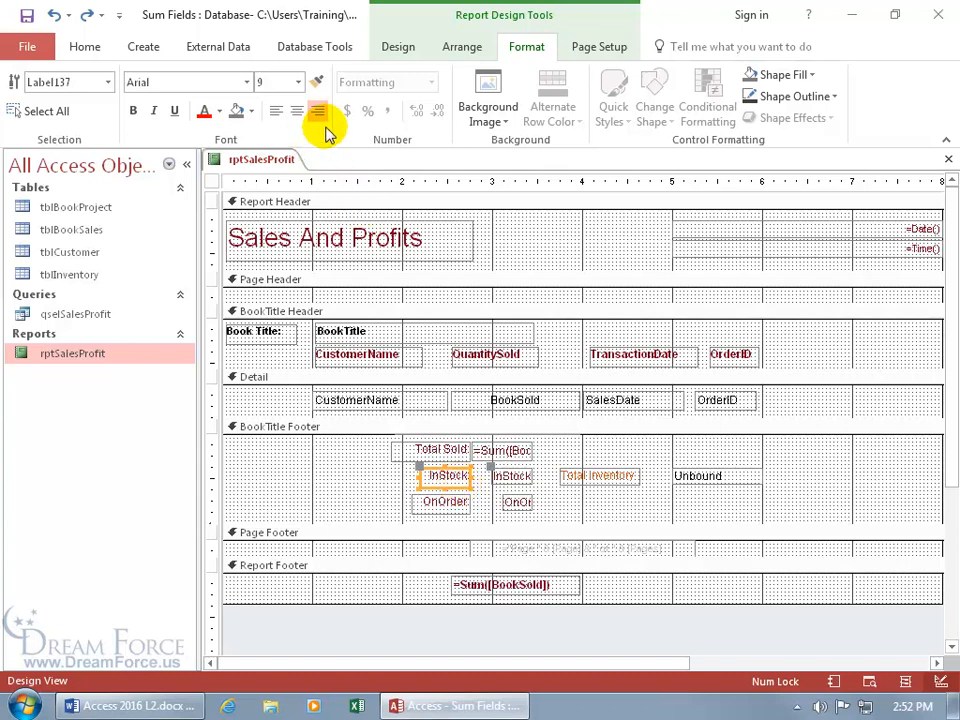
{"action": "left_click", "coordinate": [602, 476]}
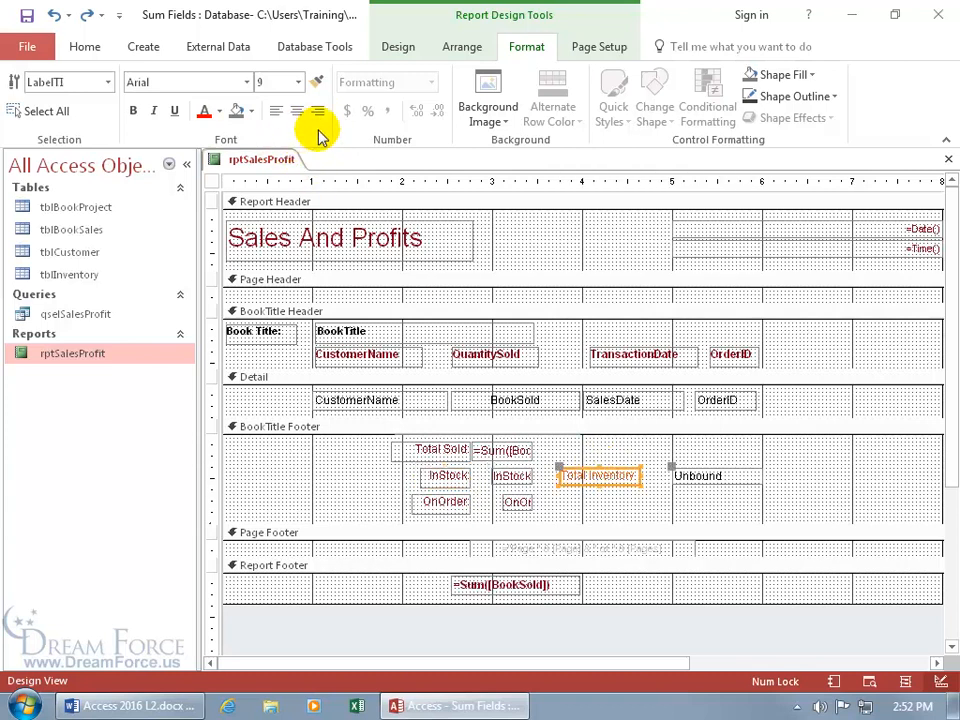
{"action": "left_click", "coordinate": [448, 477]}
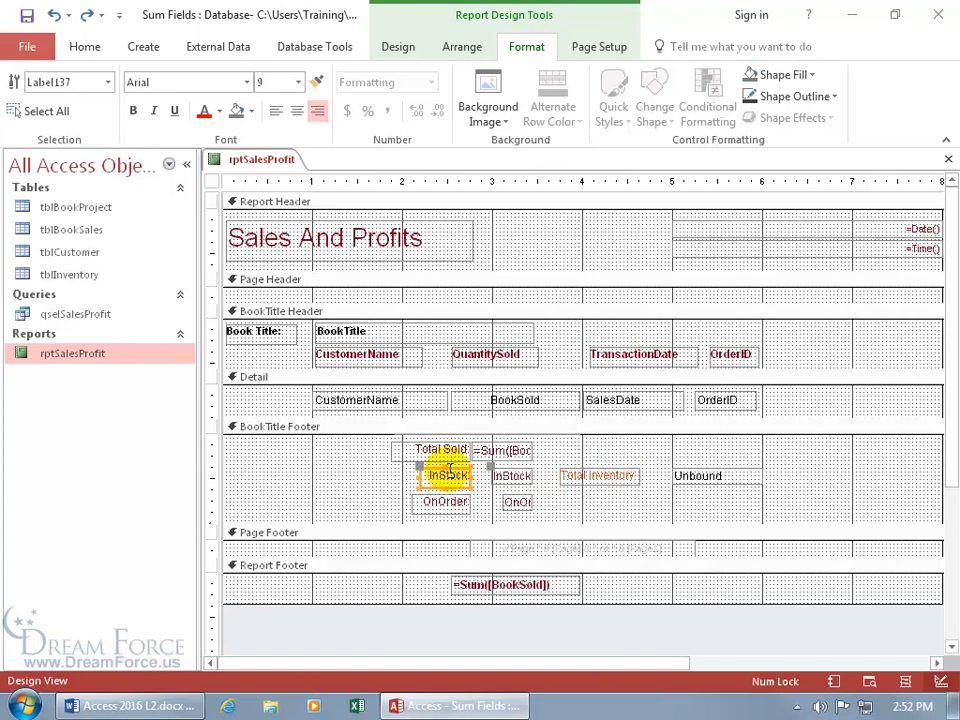
{"action": "left_click", "coordinate": [317, 83]}
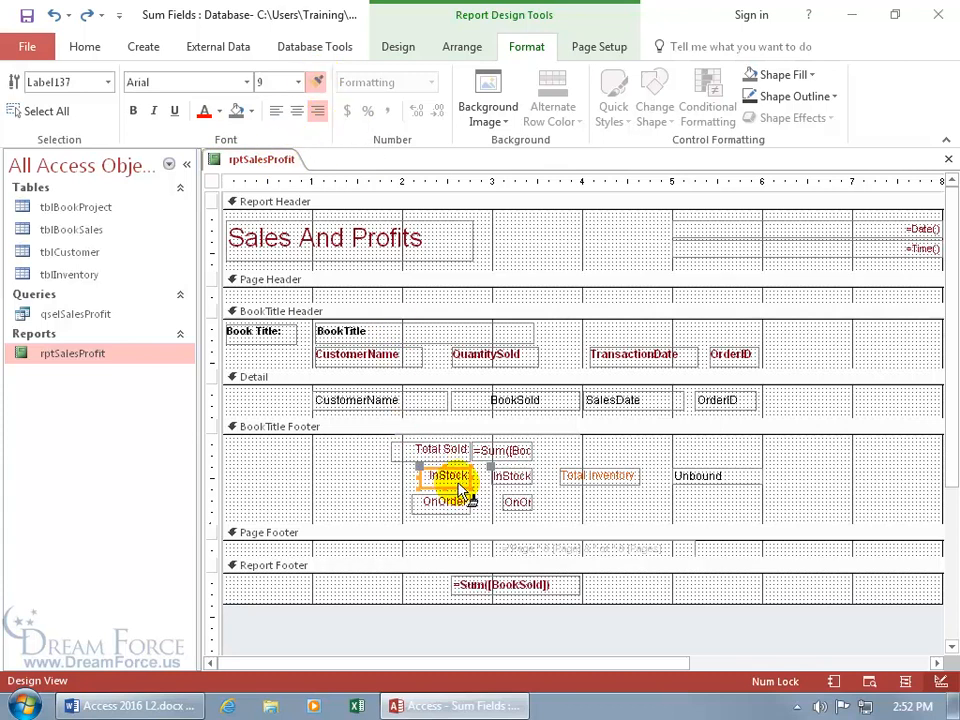
{"action": "left_click", "coordinate": [572, 476]}
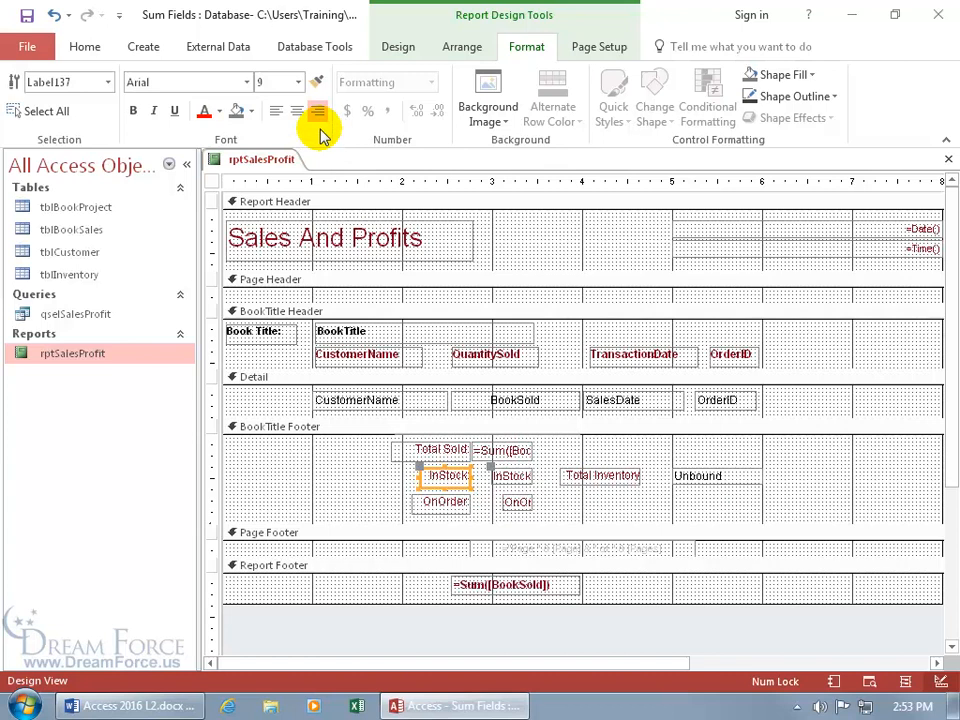
Step: Rename the unbound text box beside the Total Inventory label in the BookTitle Footer to TextTotalInventory
{"action": "left_click", "coordinate": [697, 476]}
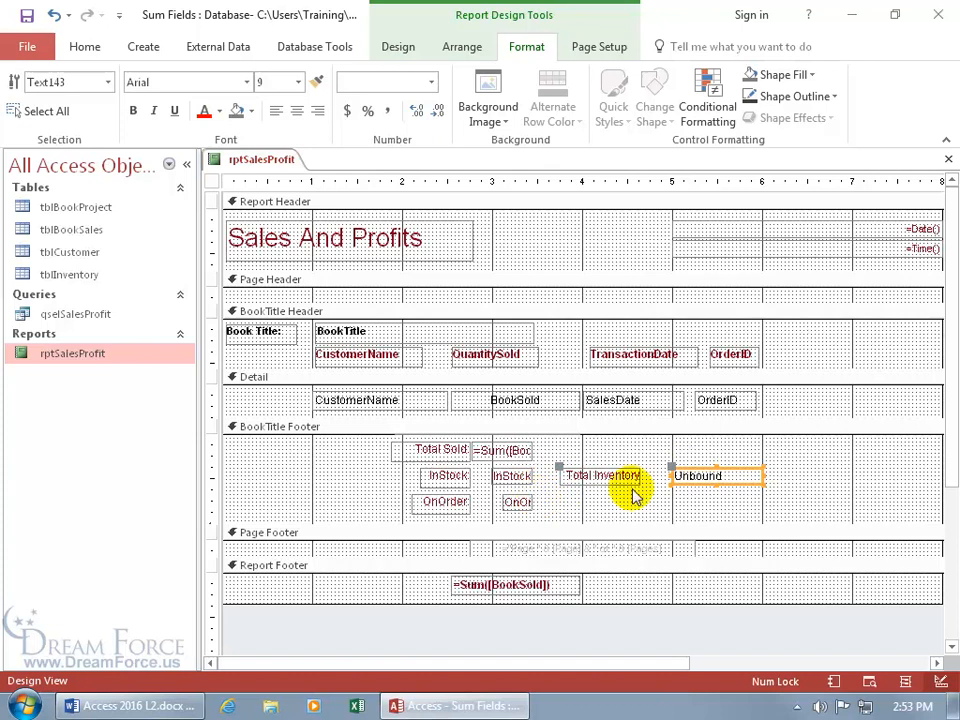
{"action": "double_click", "coordinate": [698, 474]}
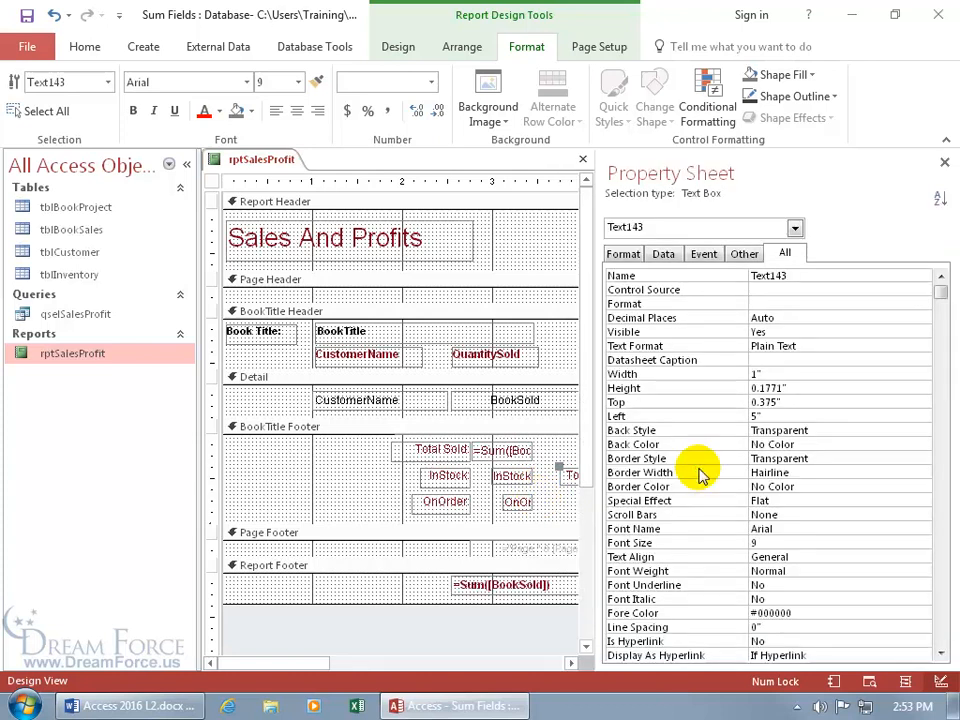
{"action": "left_click", "coordinate": [788, 275]}
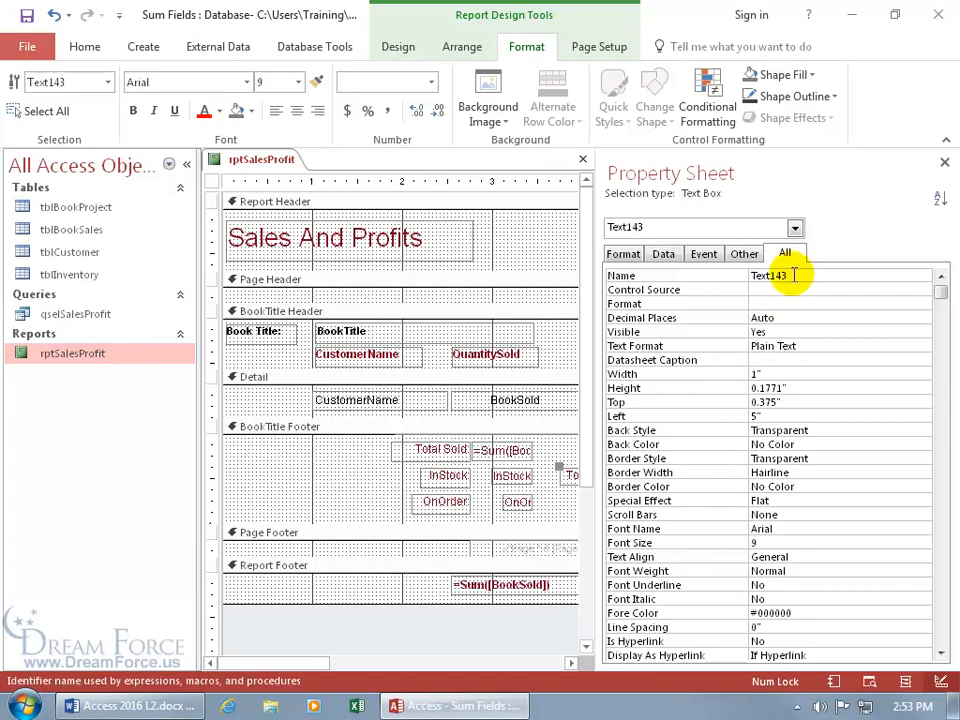
{"action": "key", "text": "BackSpace"}
{"action": "key", "text": "BackSpace"}
{"action": "key", "text": "BackSpace"}
{"action": "type", "text": "TotalInventory"}
{"action": "key", "text": "Return"}
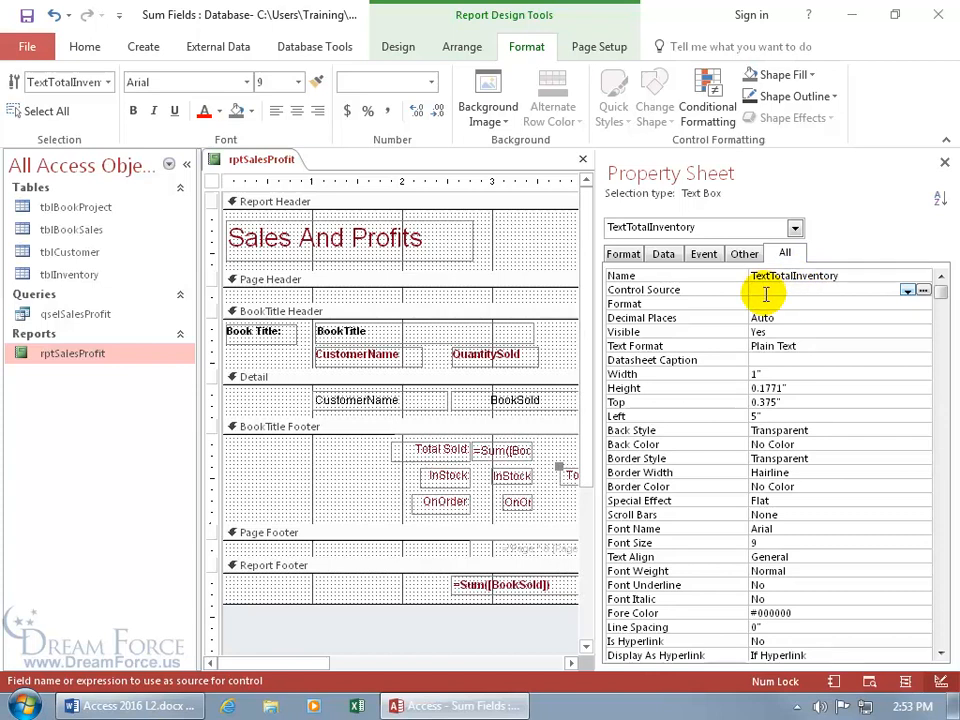
Step: Set the Control Source of the TextTotalInventory text box to =[instock]+[onorder], entering it in the Zoom window
{"action": "left_click", "coordinate": [907, 290]}
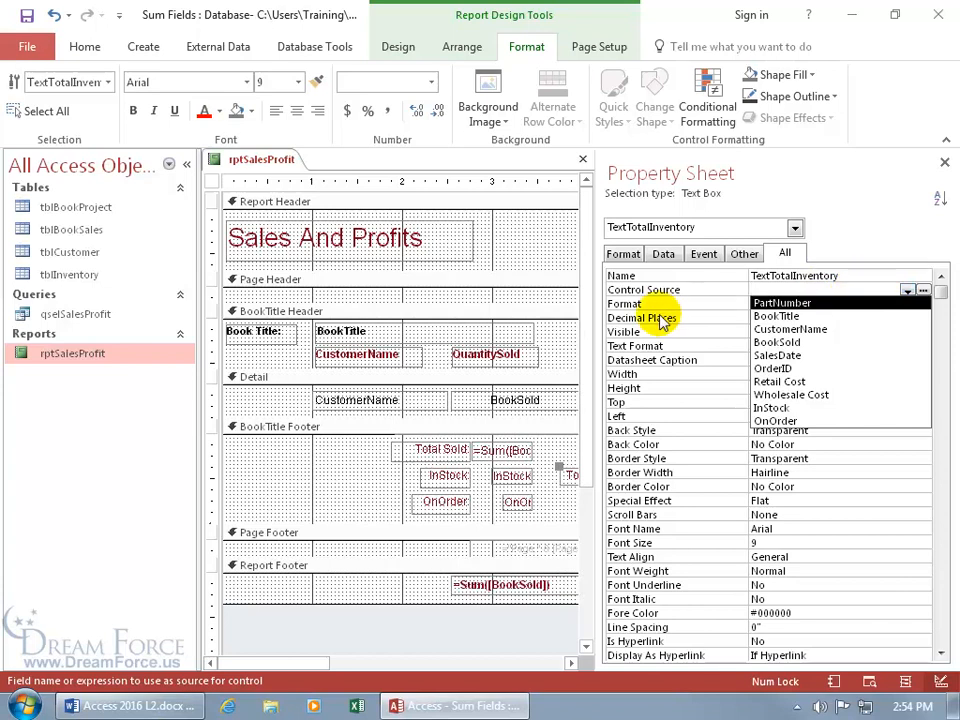
{"action": "left_click_drag", "start_coordinate": [596, 317], "coordinate": [654, 317]}
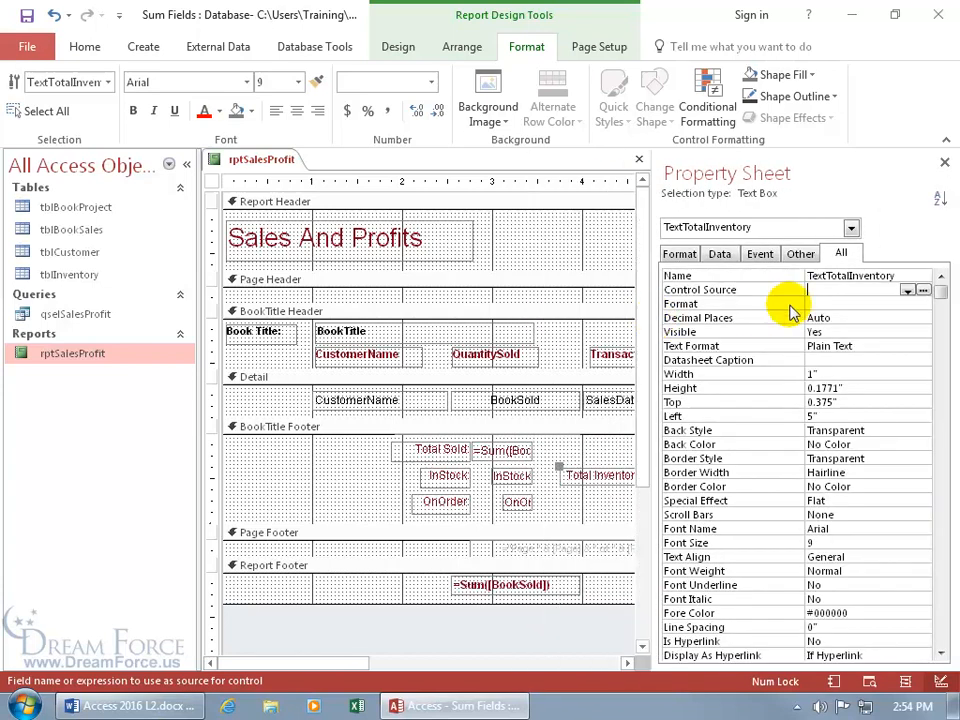
{"action": "right_click", "coordinate": [826, 290]}
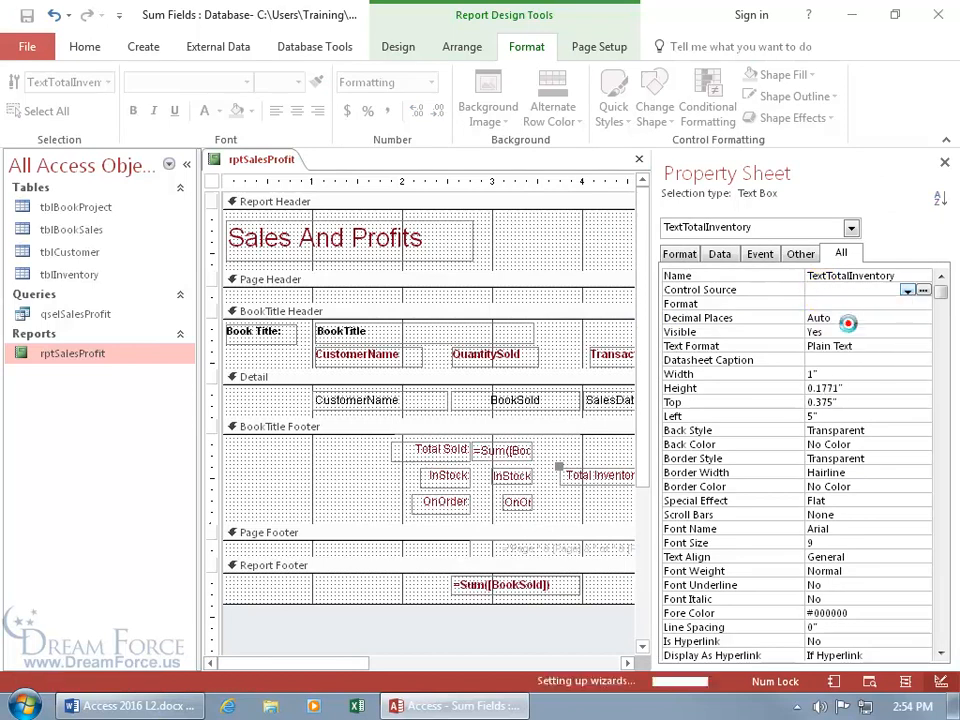
{"action": "left_click", "coordinate": [835, 325]}
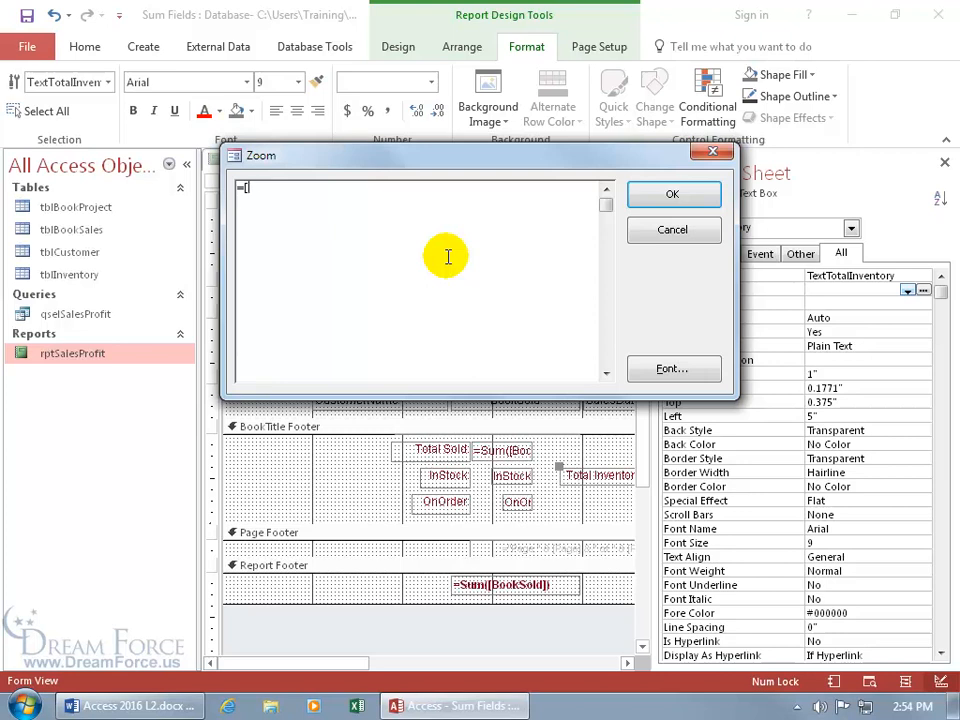
{"action": "type", "text": "ck]+[onorder"}
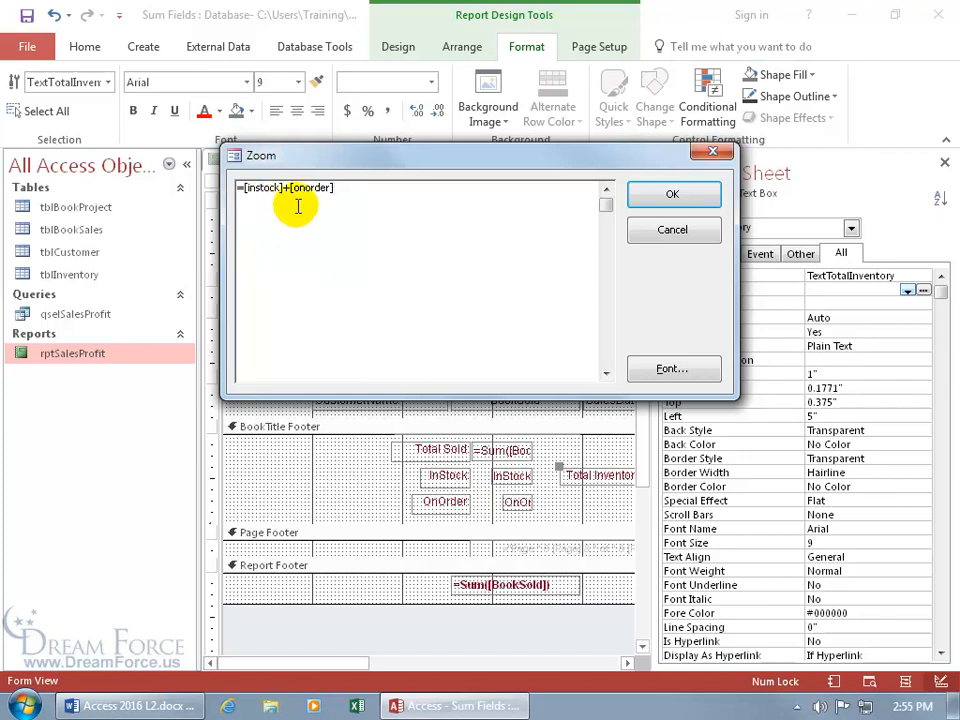
{"action": "left_click", "coordinate": [640, 198]}
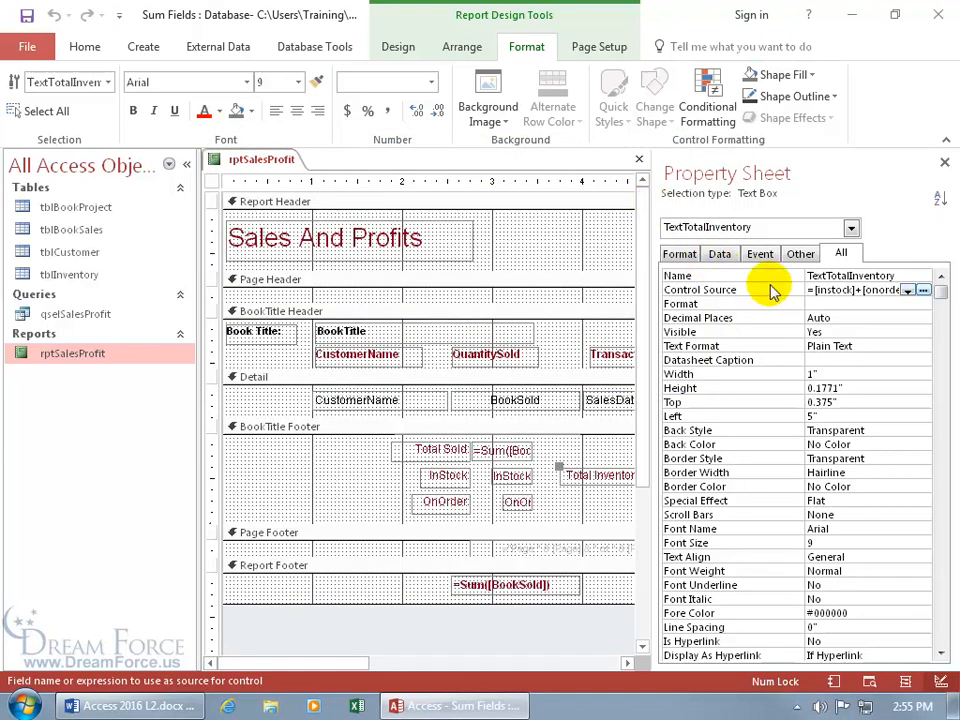
{"action": "left_click", "coordinate": [845, 299]}
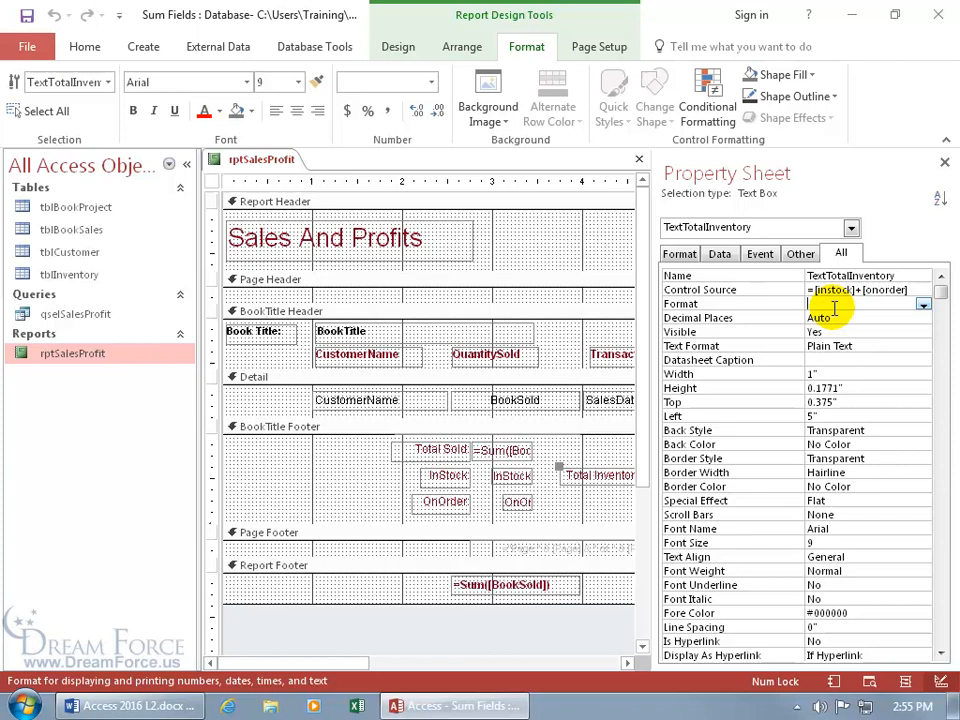
Step: Check the calculated Total Inventory value in Print Preview, and return to Design View
{"action": "right_click", "coordinate": [275, 170]}
{"action": "left_click", "coordinate": [311, 291]}
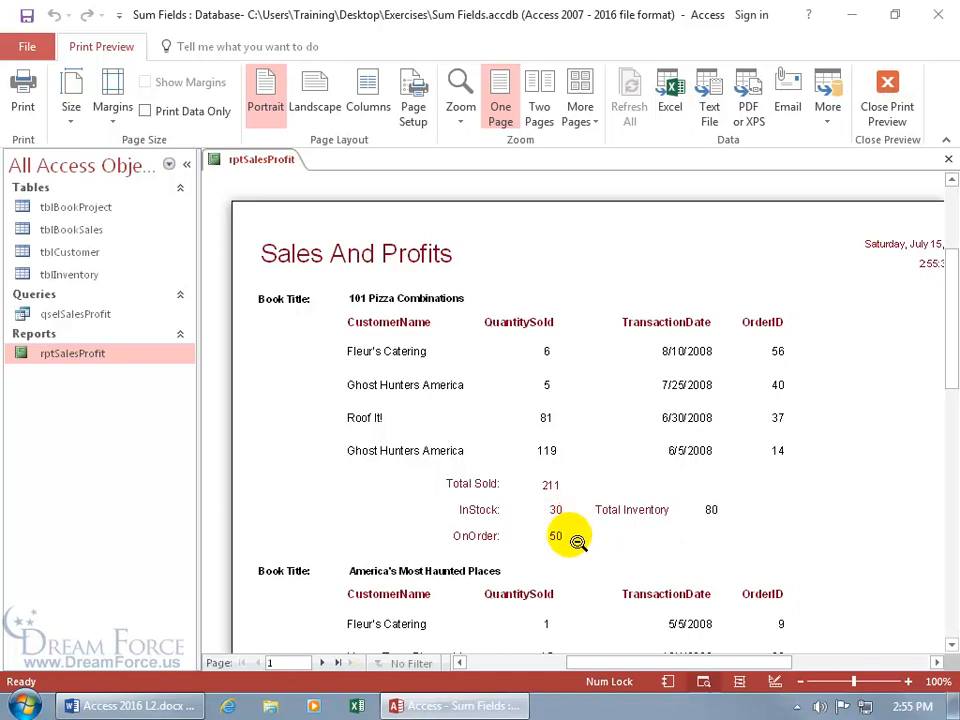
{"action": "right_click", "coordinate": [690, 516]}
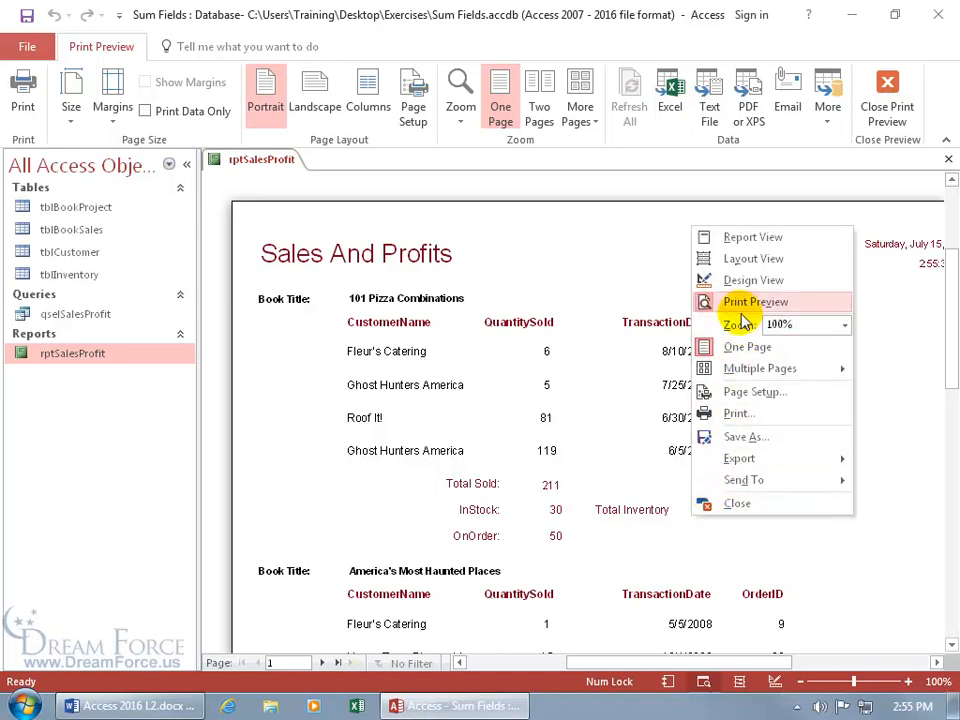
{"action": "left_click", "coordinate": [750, 280]}
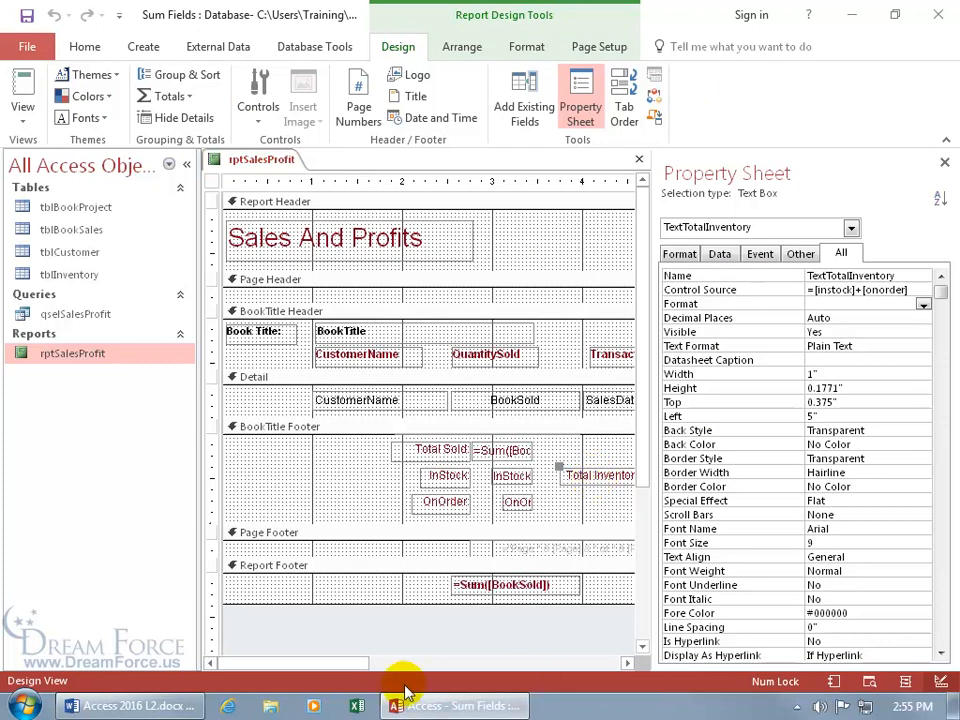
Step: Copy the Total Inventory label's Fore Color value #7F001B to the TextTotalInventory text box
{"action": "left_click_drag", "start_coordinate": [354, 663], "coordinate": [433, 663]}
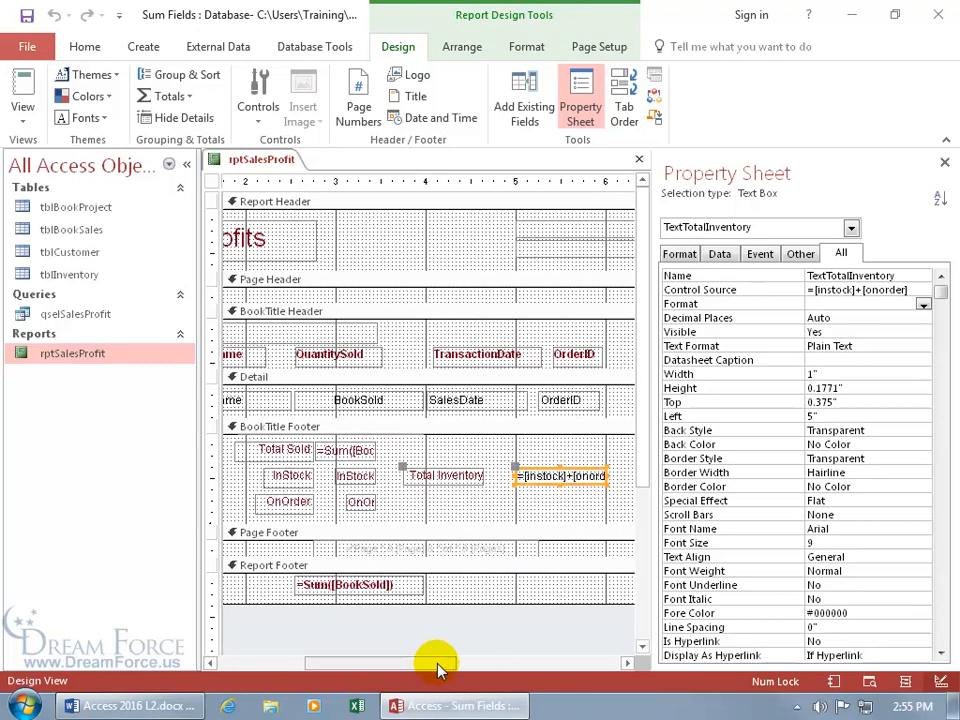
{"action": "left_click", "coordinate": [435, 486]}
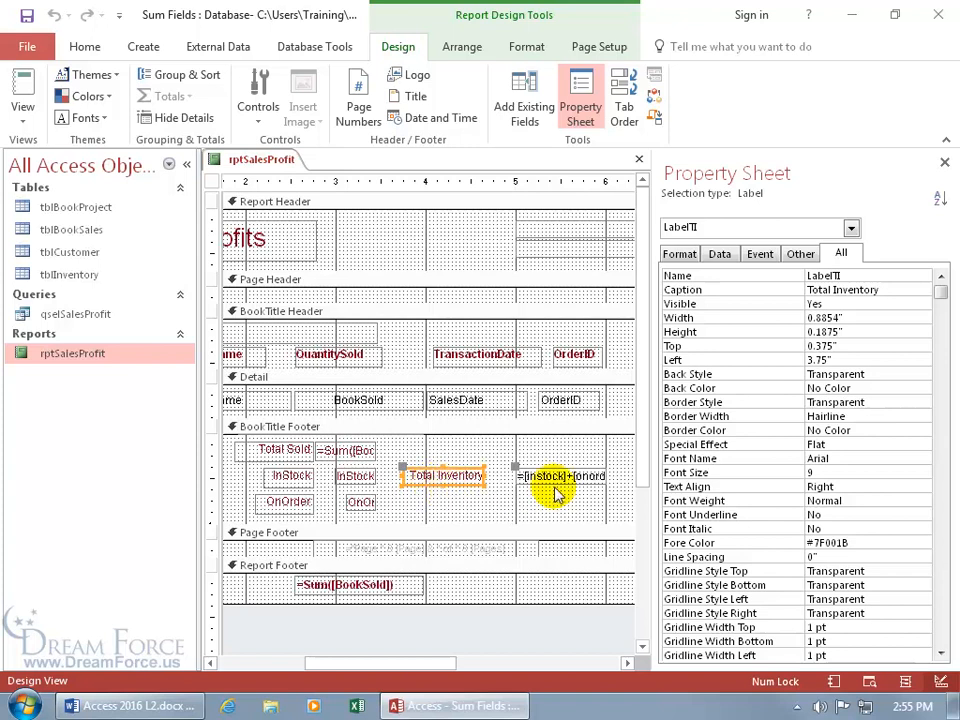
{"action": "left_click_drag", "start_coordinate": [878, 543], "coordinate": [785, 544]}
{"action": "key", "text": "ctrl+c"}
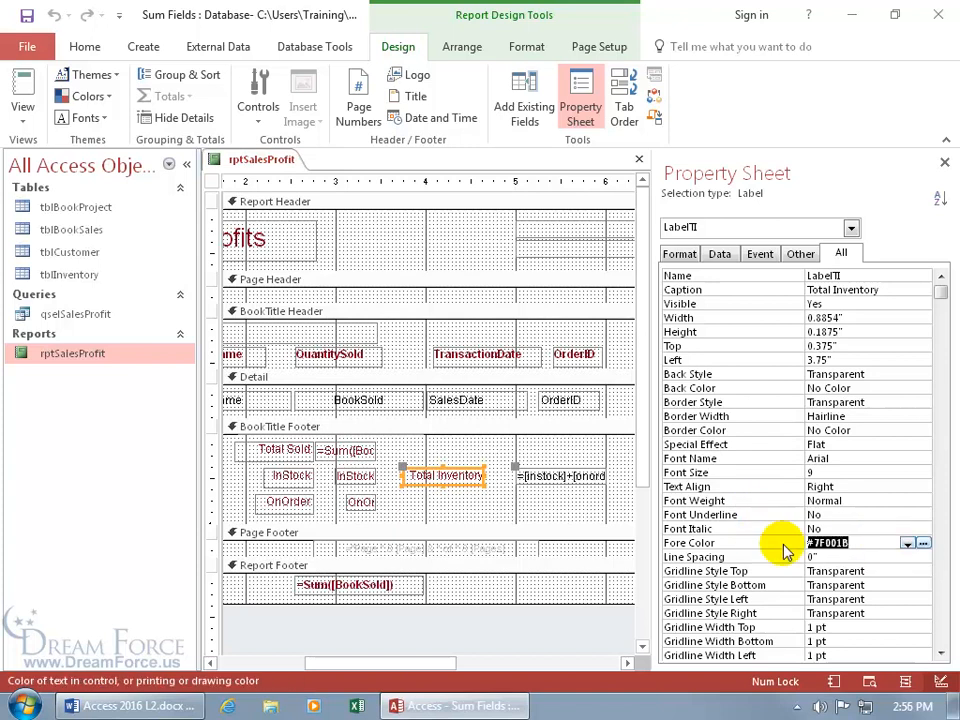
{"action": "left_click", "coordinate": [549, 470]}
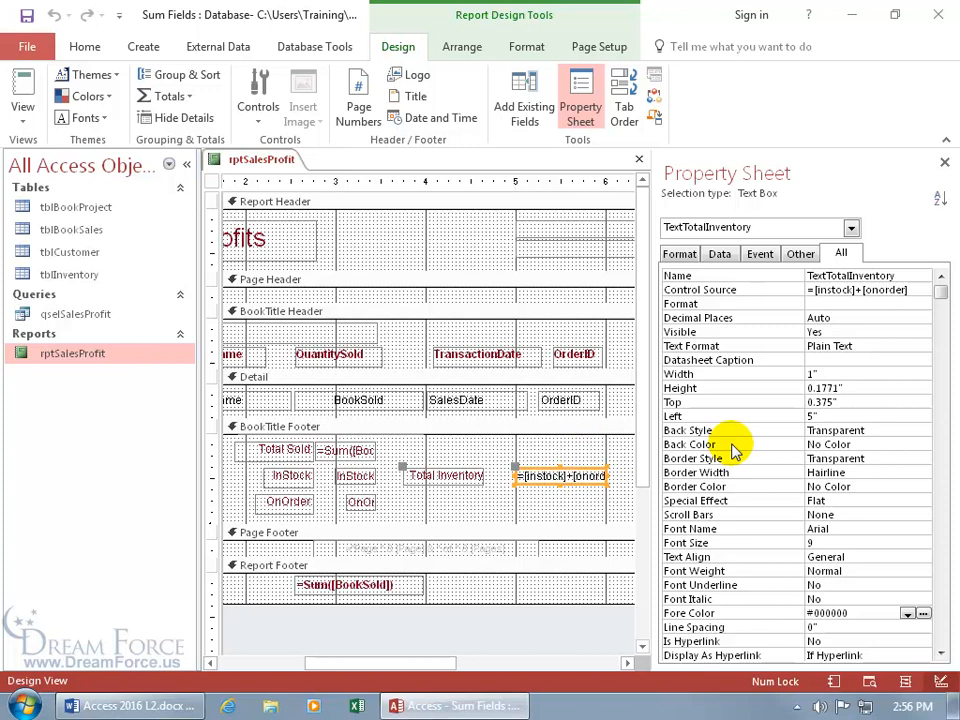
{"action": "left_click", "coordinate": [863, 612]}
{"action": "left_click_drag", "start_coordinate": [862, 612], "coordinate": [802, 613]}
{"action": "key", "text": "ctrl+v"}
{"action": "key", "text": "Return"}
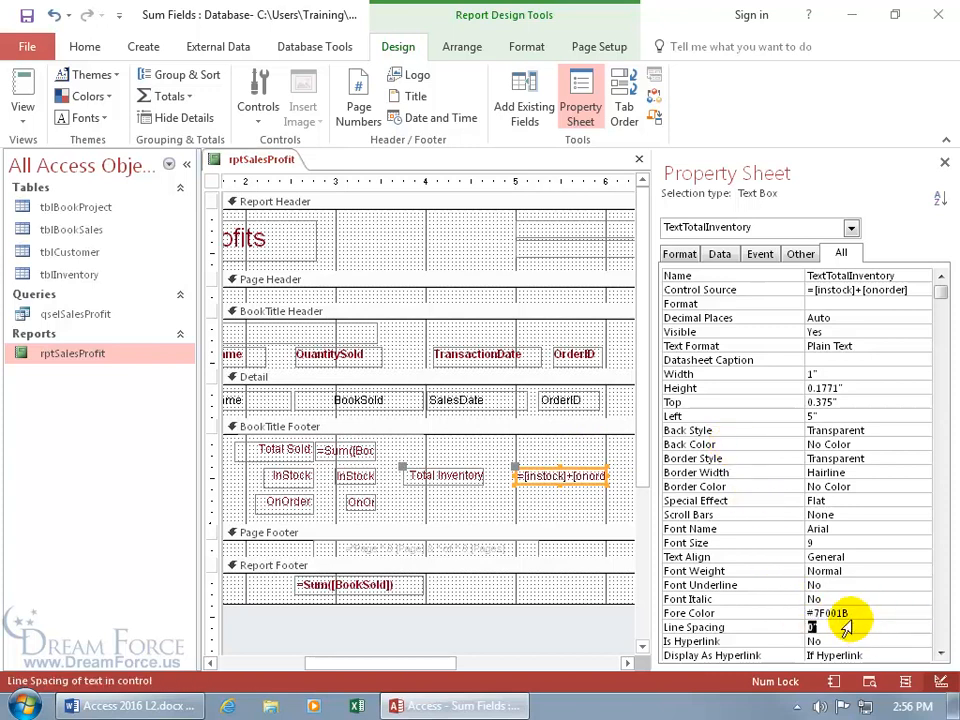
Step: Move the TextTotalInventory text box closer to its label, to about 4.79 inches from the left, and left-align its text
{"action": "left_click", "coordinate": [507, 465]}
{"action": "left_click_drag", "start_coordinate": [499, 465], "coordinate": [497, 464]}
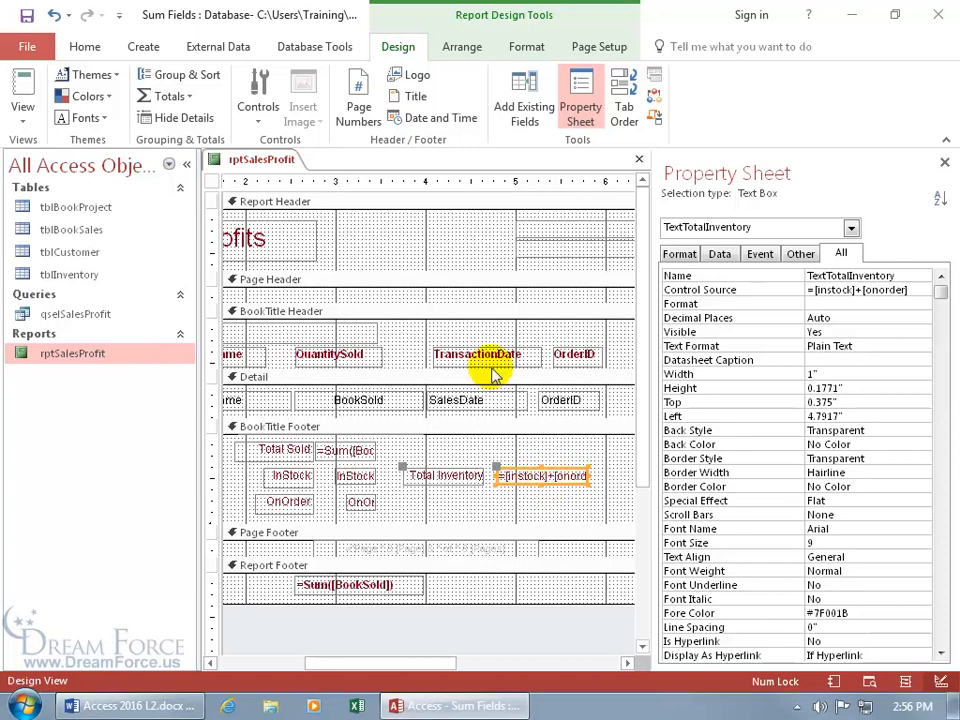
{"action": "left_click", "coordinate": [526, 47]}
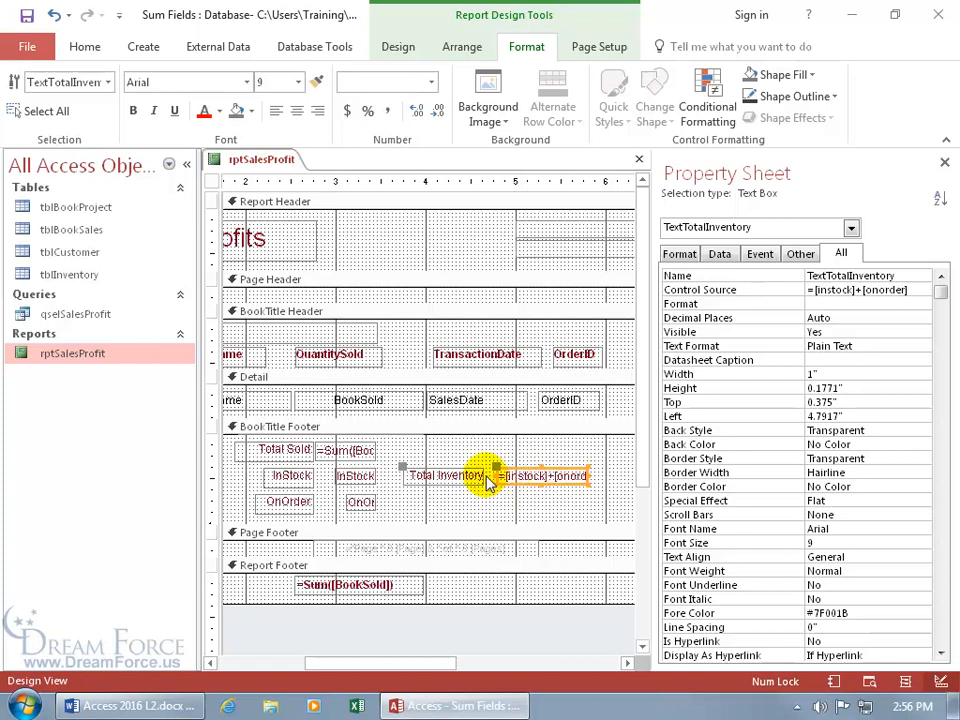
{"action": "left_click", "coordinate": [277, 111]}
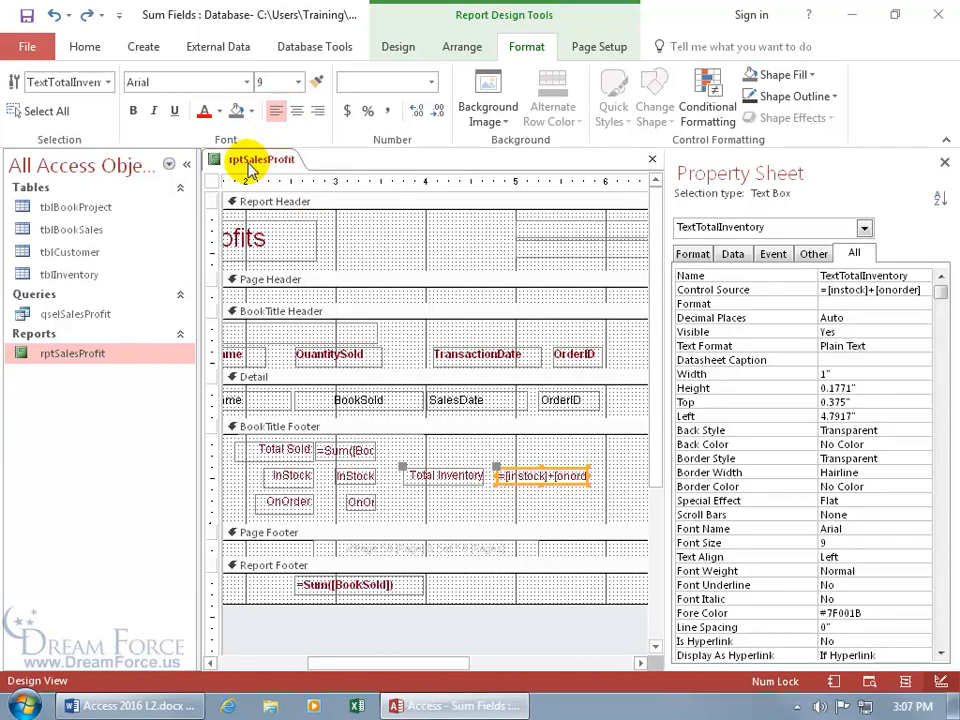
Step: Check the color, spacing and alignment of the Total Inventory value in Print Preview, and return to Design View
{"action": "right_click", "coordinate": [252, 162]}
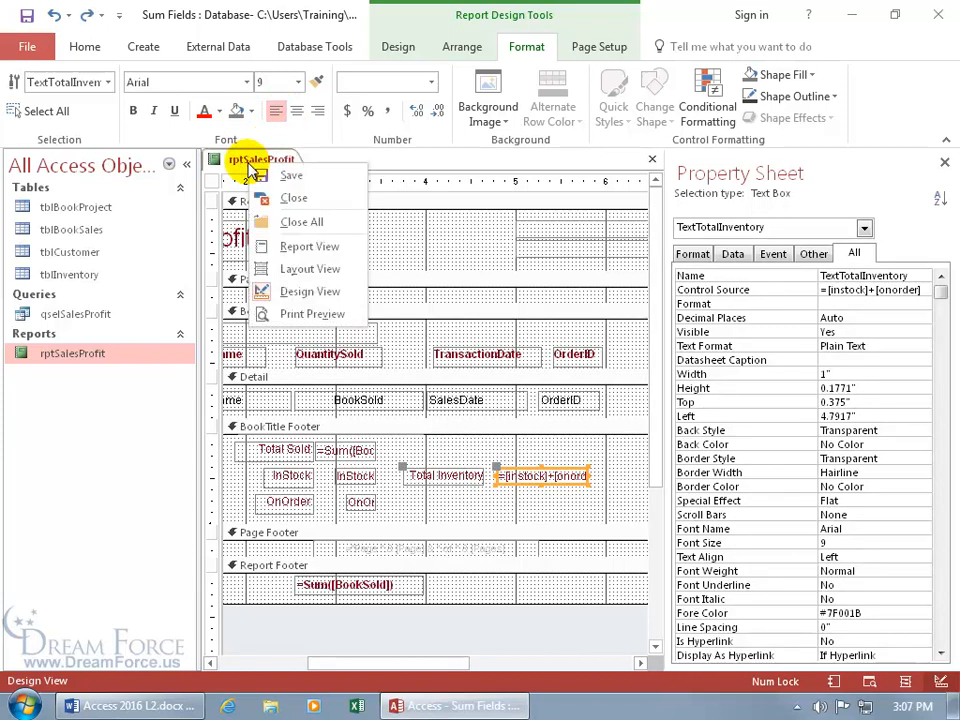
{"action": "left_click", "coordinate": [287, 313]}
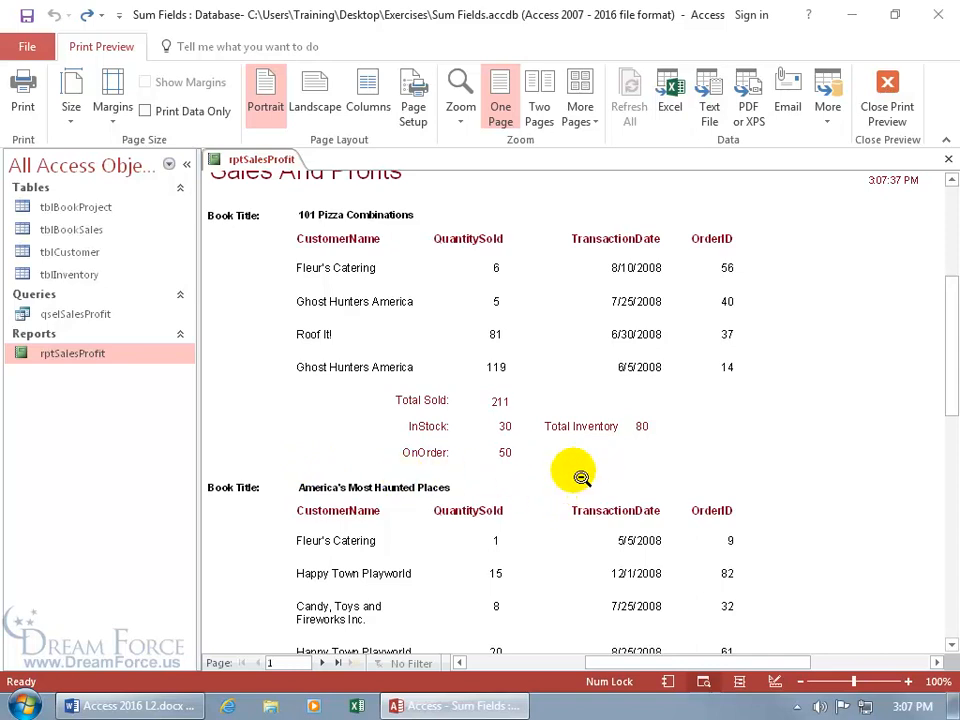
{"action": "right_click", "coordinate": [538, 435]}
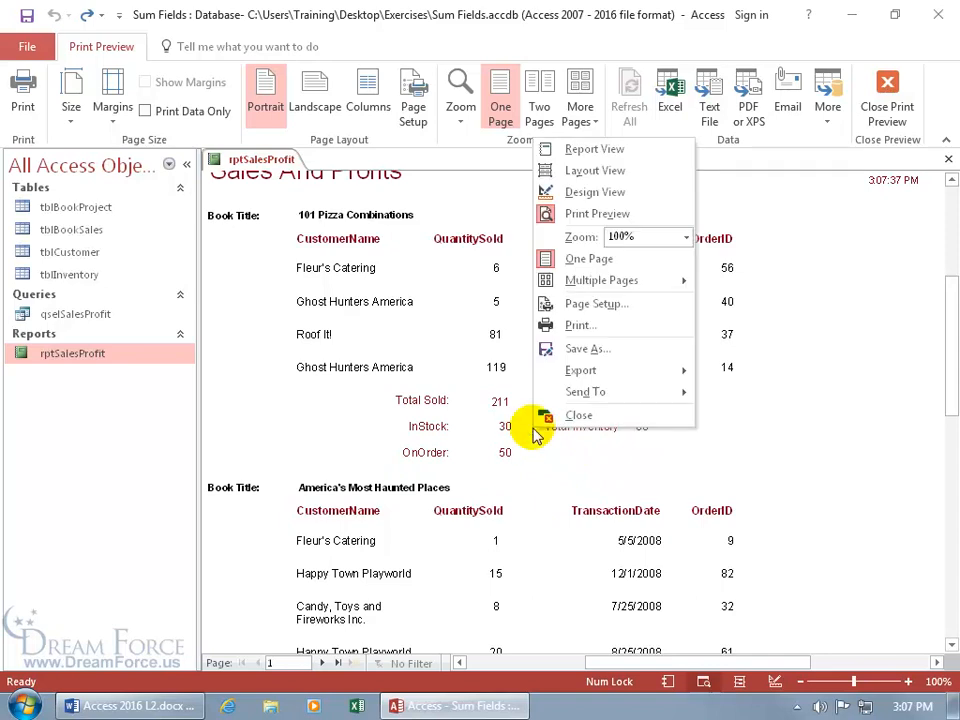
{"action": "left_click", "coordinate": [580, 191]}
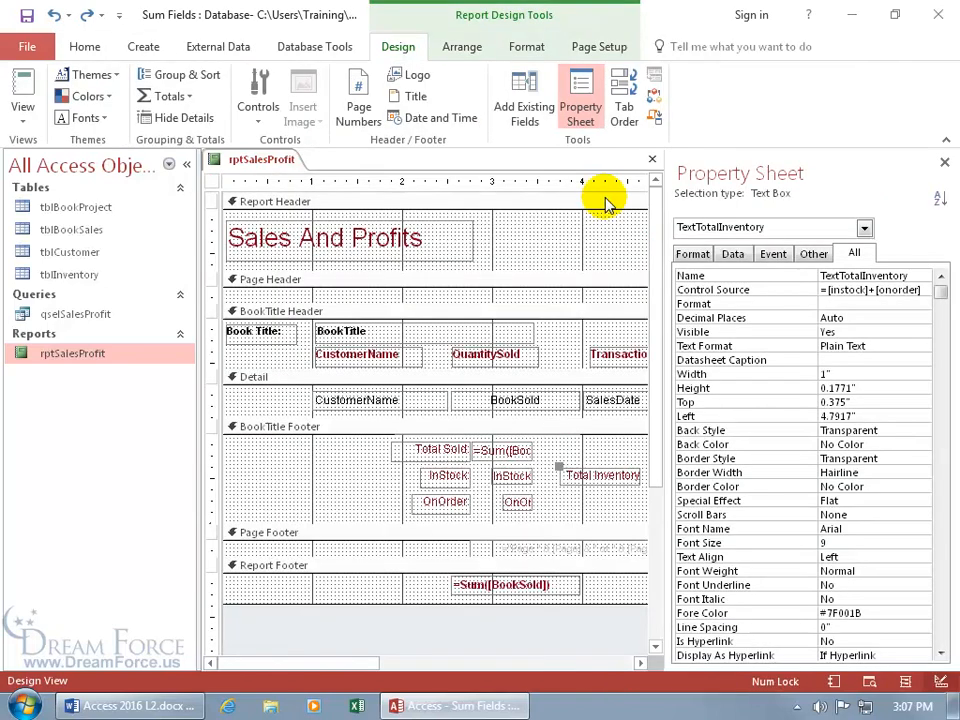
Step: Close the Property Sheet and draw a diagonal line about 6.75 inches wide and 0.67 inches high across the BookTitle Footer
{"action": "left_click", "coordinate": [943, 162]}
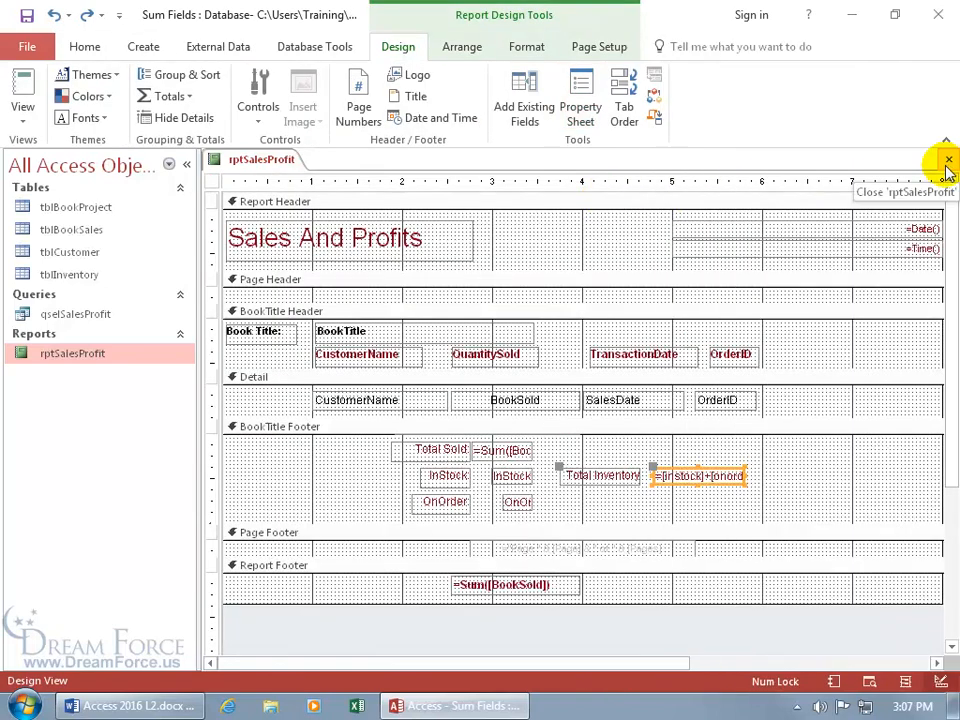
{"action": "left_click", "coordinate": [258, 122]}
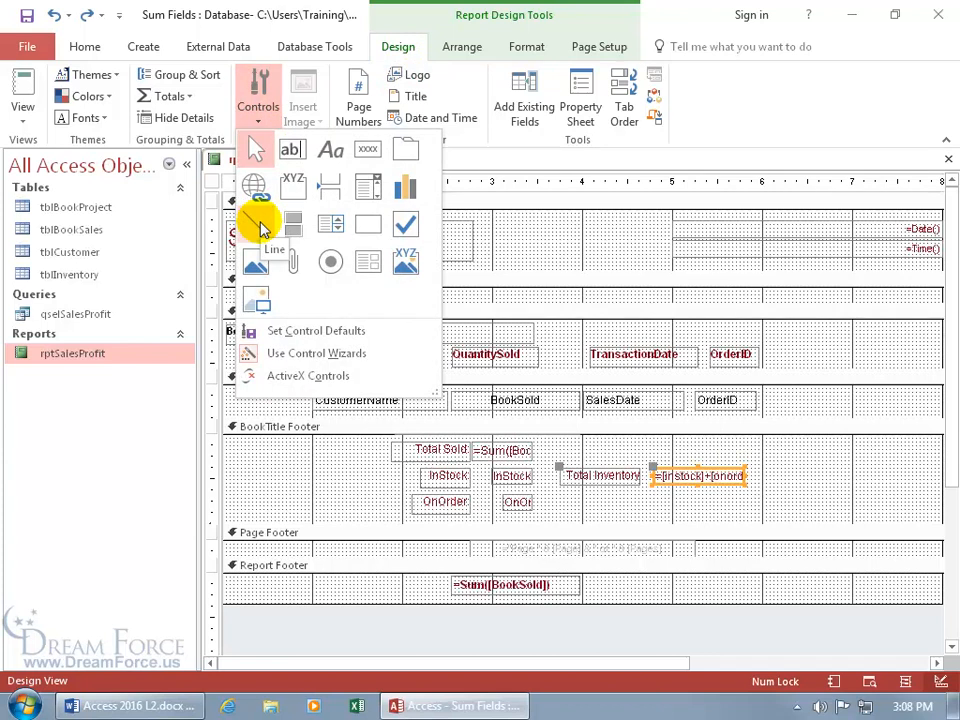
{"action": "left_click", "coordinate": [258, 225]}
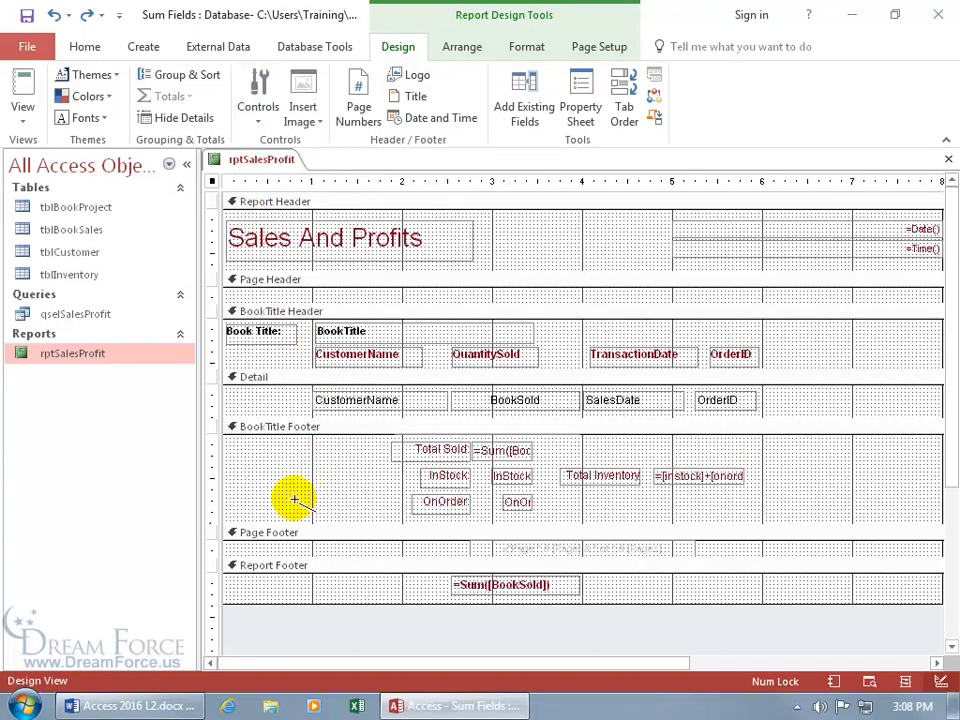
{"action": "left_click_drag", "start_coordinate": [290, 508], "coordinate": [896, 453]}
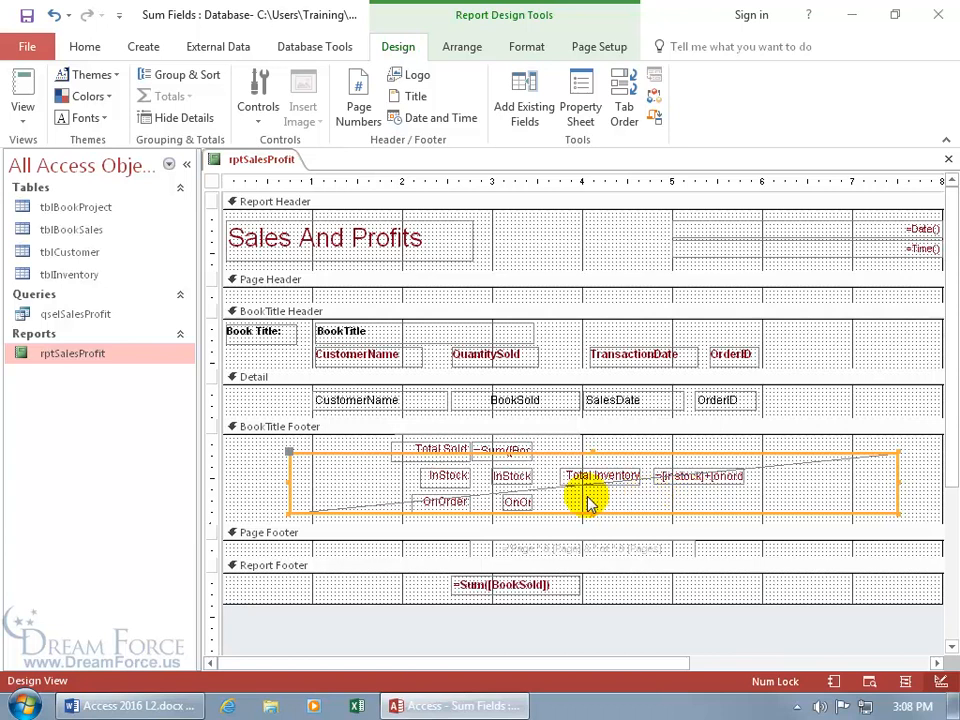
Step: Check in Print Preview how the diagonal footer line prints, and return to Design View
{"action": "right_click", "coordinate": [270, 165]}
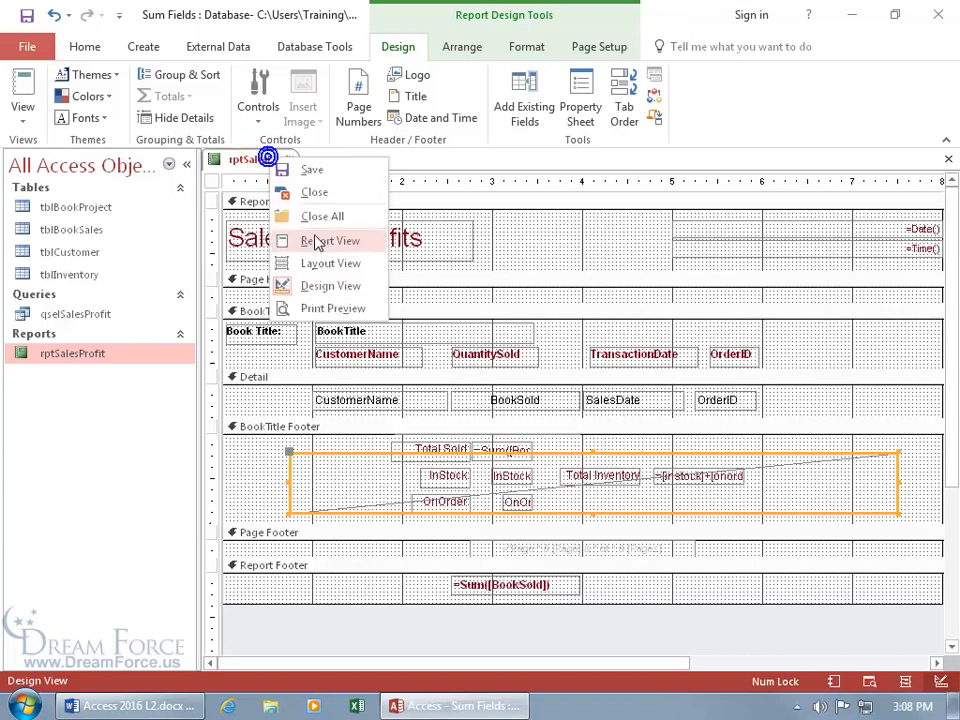
{"action": "left_click", "coordinate": [318, 305]}
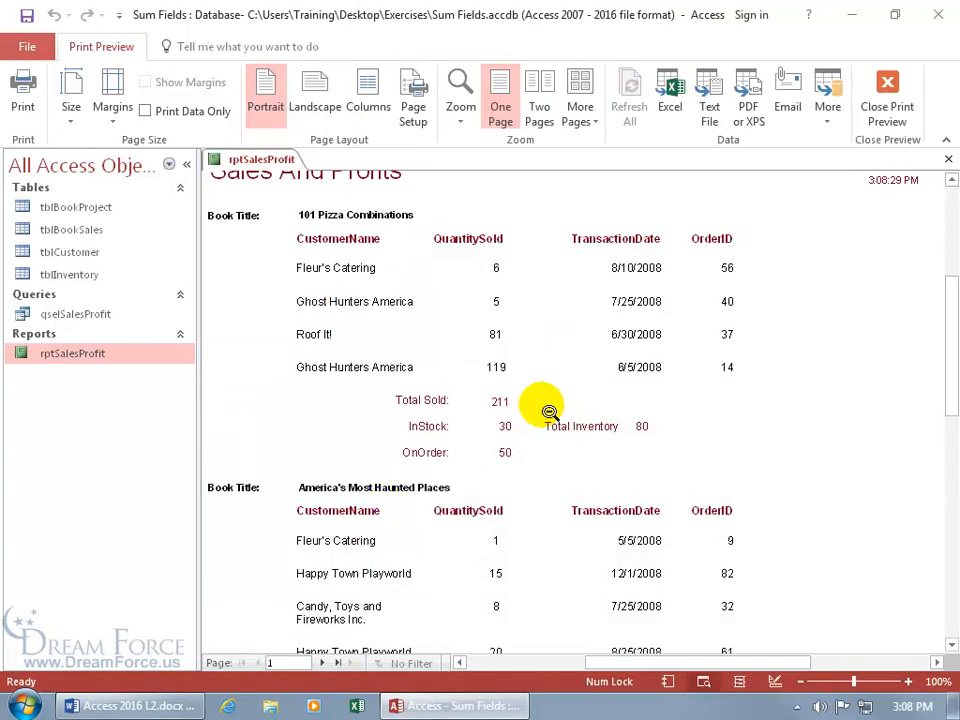
{"action": "right_click", "coordinate": [548, 450]}
{"action": "left_click", "coordinate": [570, 507]}
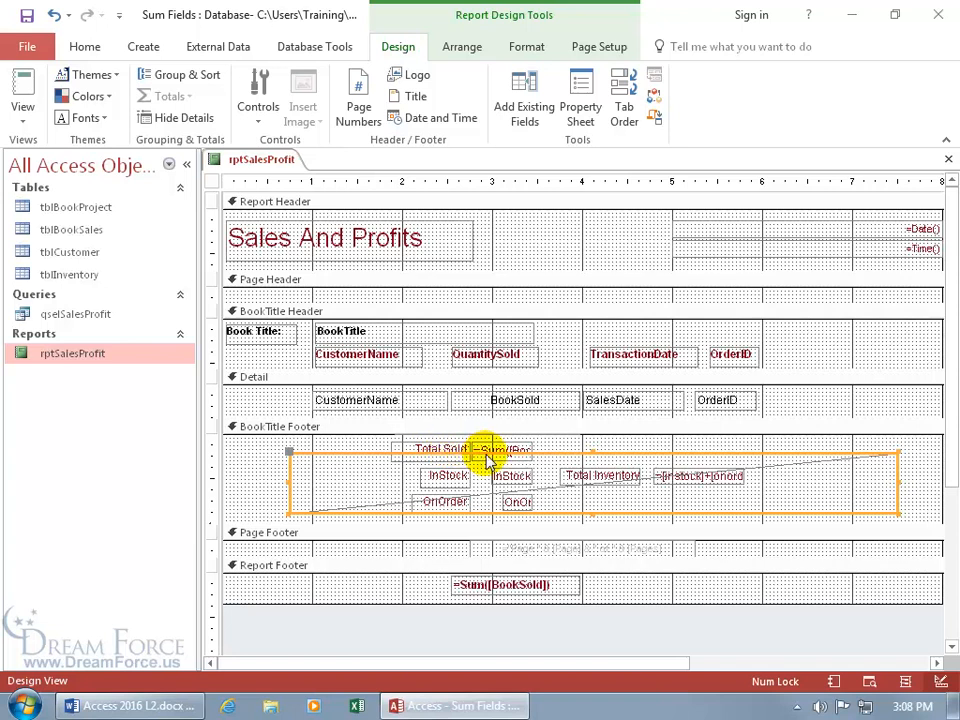
Step: Open the Property Sheet for the diagonal line in the BookTitle Footer and rename the line as Line1
{"action": "key", "text": "F4"}
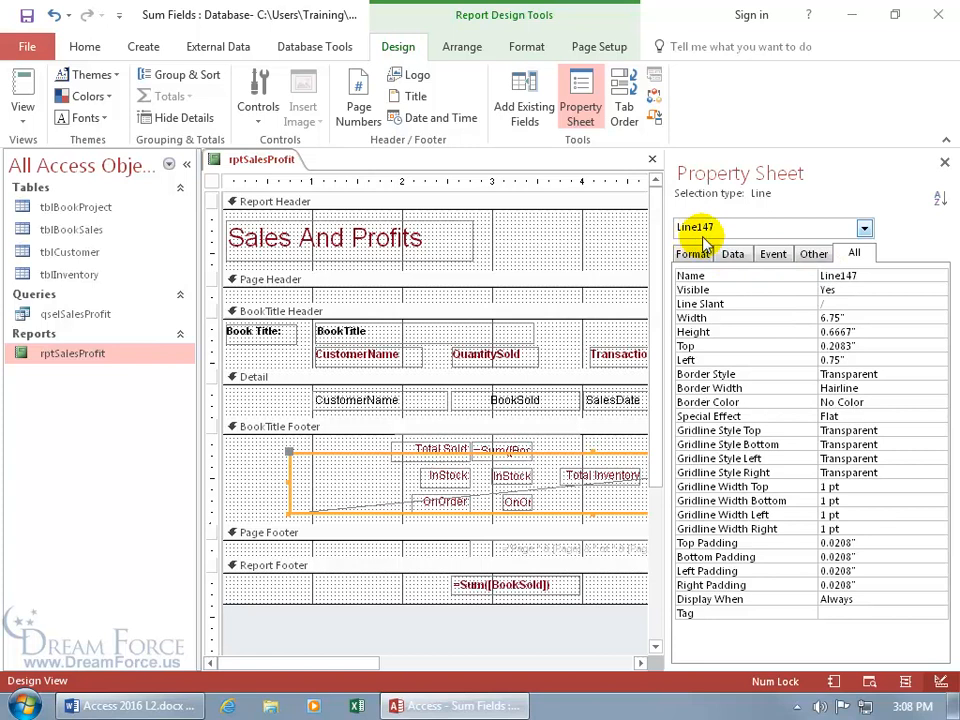
{"action": "left_click", "coordinate": [508, 328]}
{"action": "left_click", "coordinate": [492, 351]}
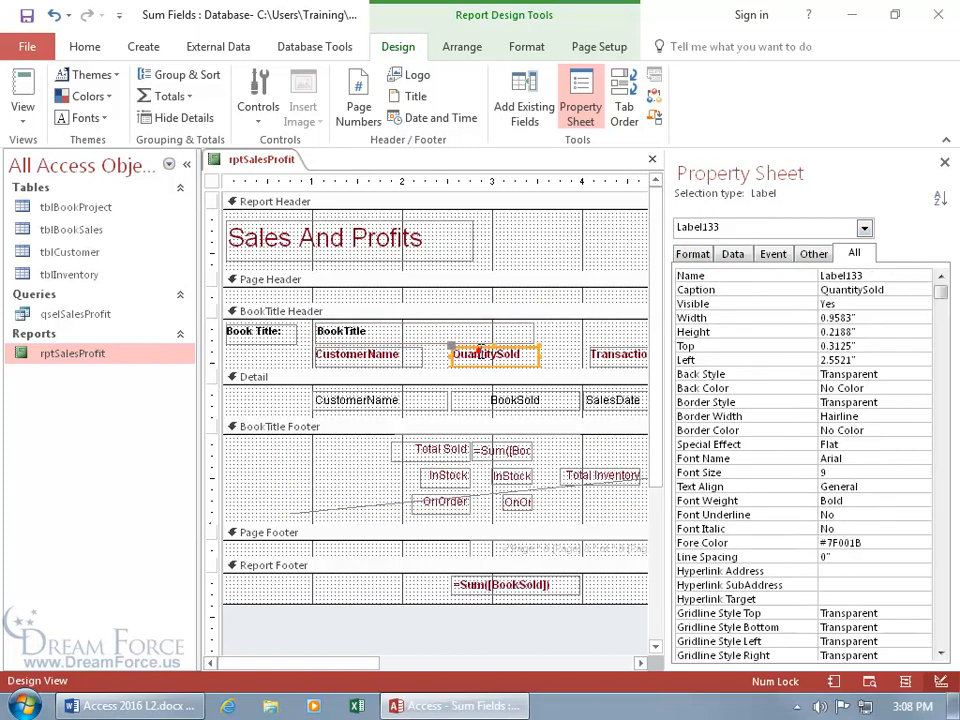
{"action": "left_click", "coordinate": [366, 488]}
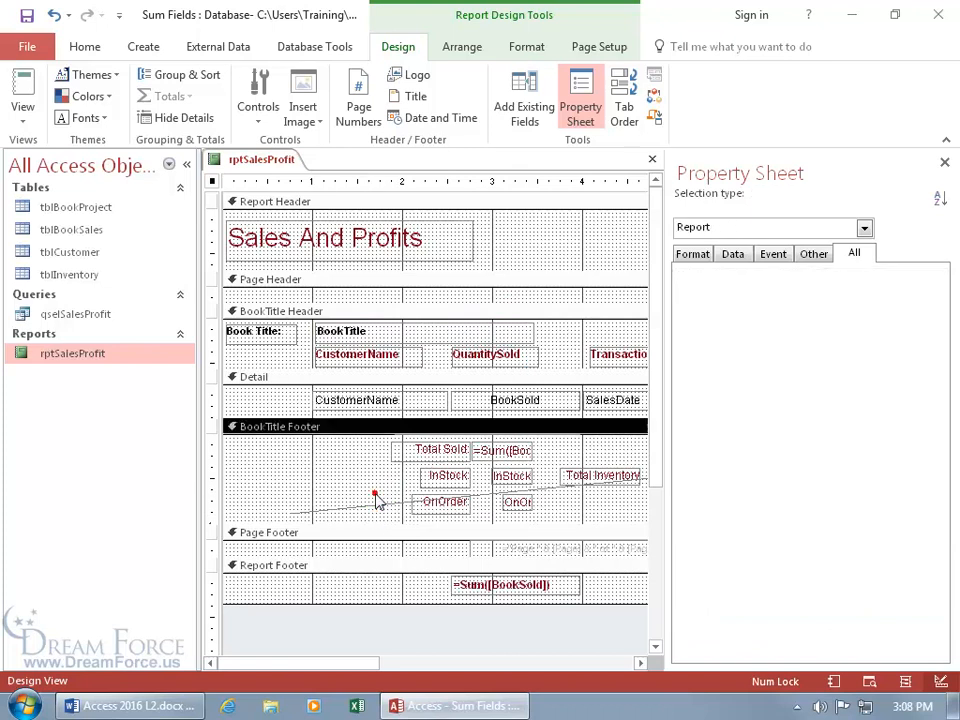
{"action": "left_click", "coordinate": [375, 506]}
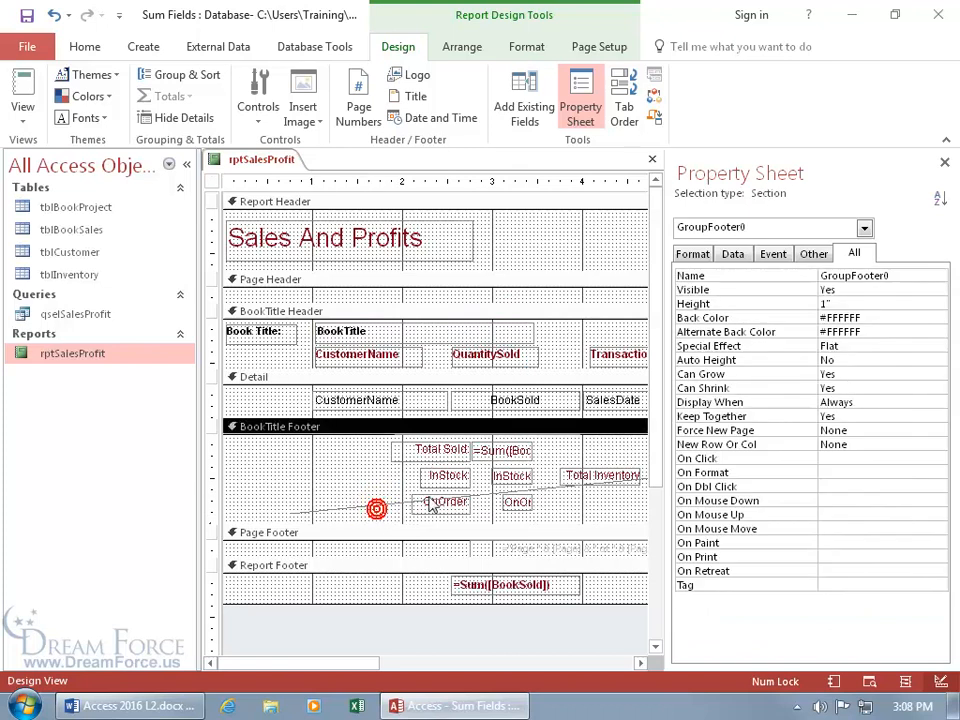
{"action": "left_click", "coordinate": [864, 227]}
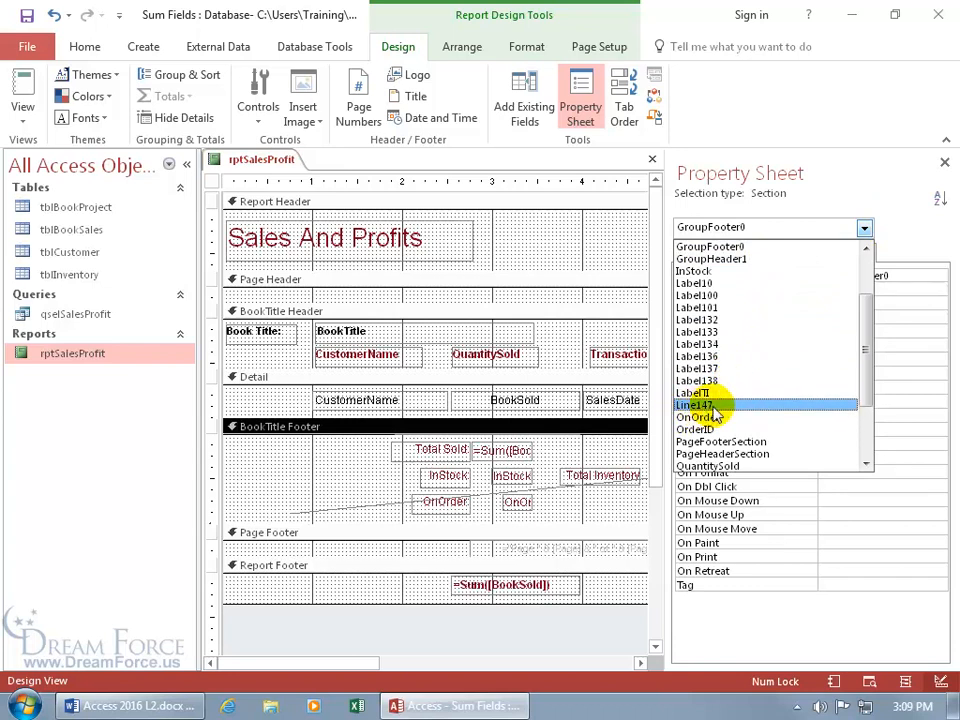
{"action": "left_click", "coordinate": [712, 405]}
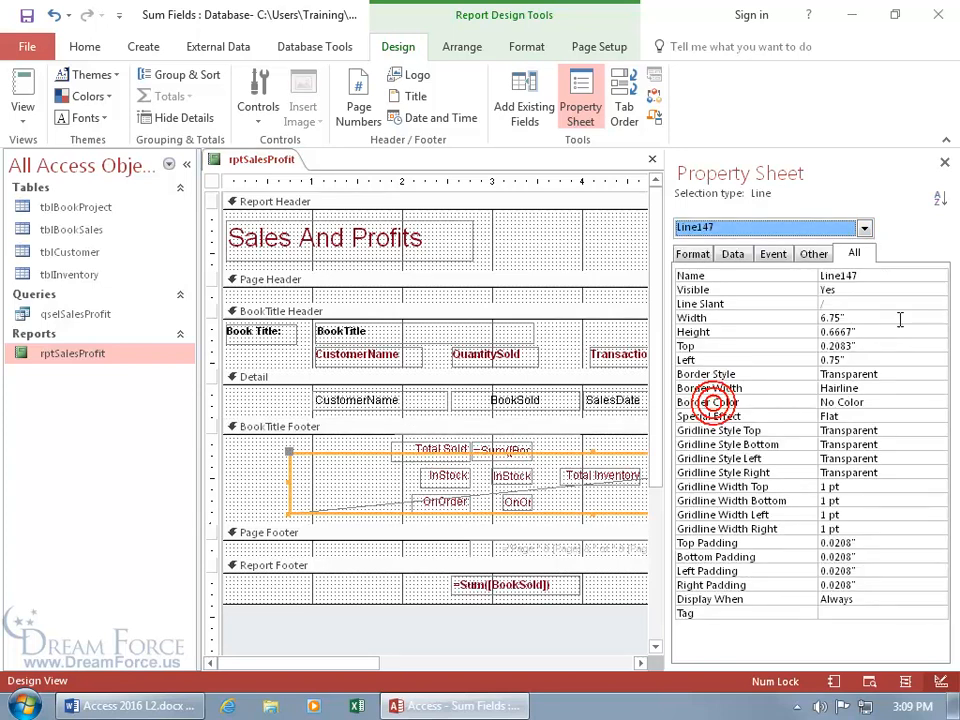
{"action": "left_click", "coordinate": [865, 276]}
{"action": "key", "text": "BackSpace"}
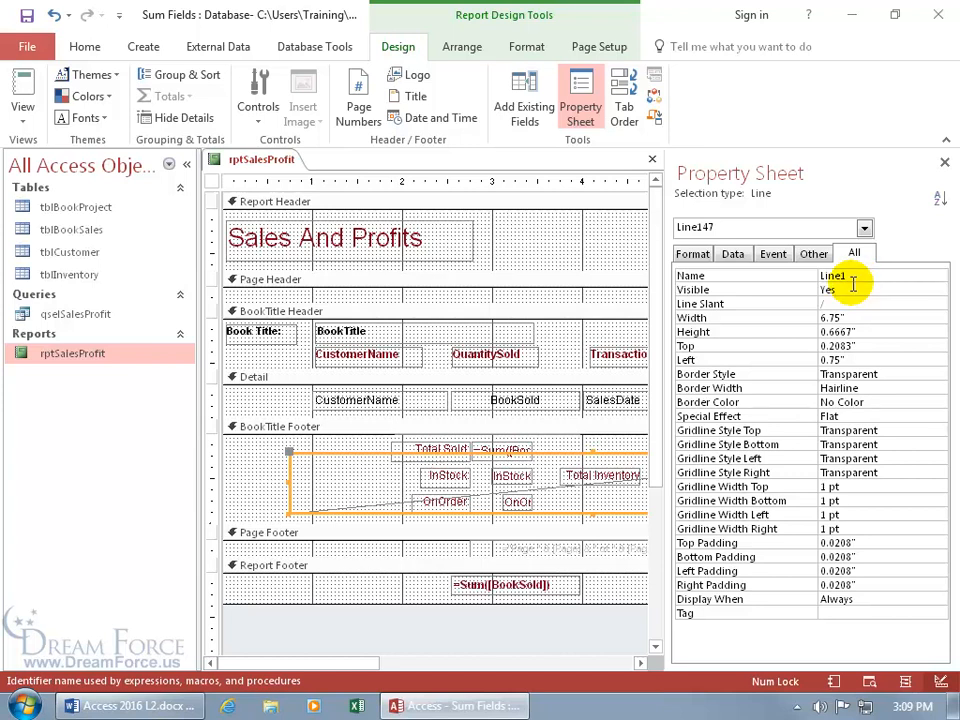
{"action": "key", "text": "Tab"}
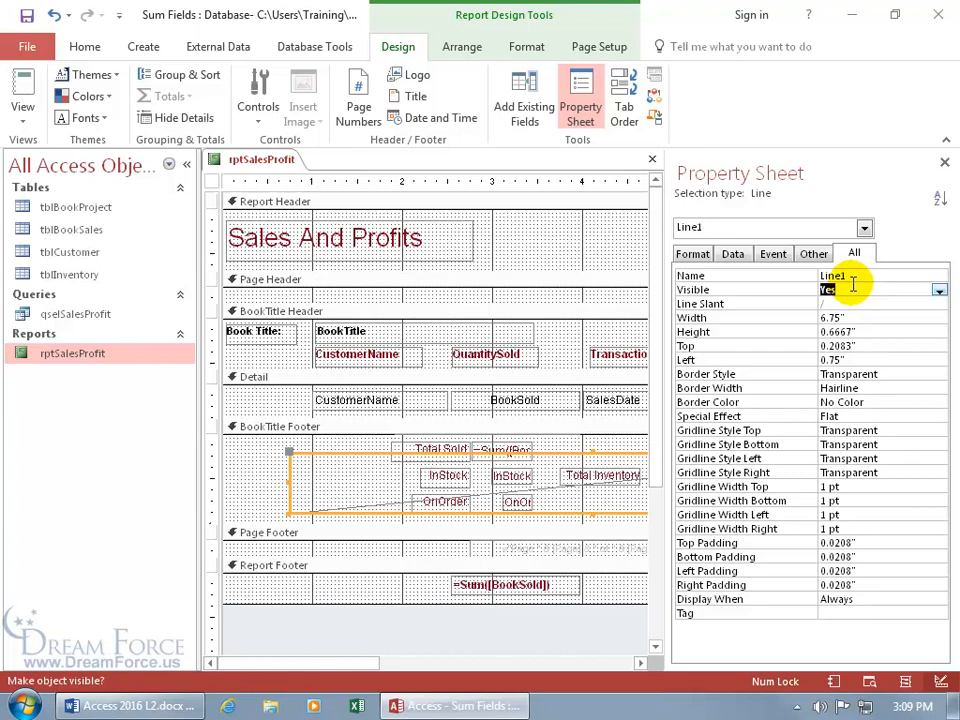
Step: Set the border color of Line1 to the standard red #ED1C24
{"action": "left_click", "coordinate": [857, 402]}
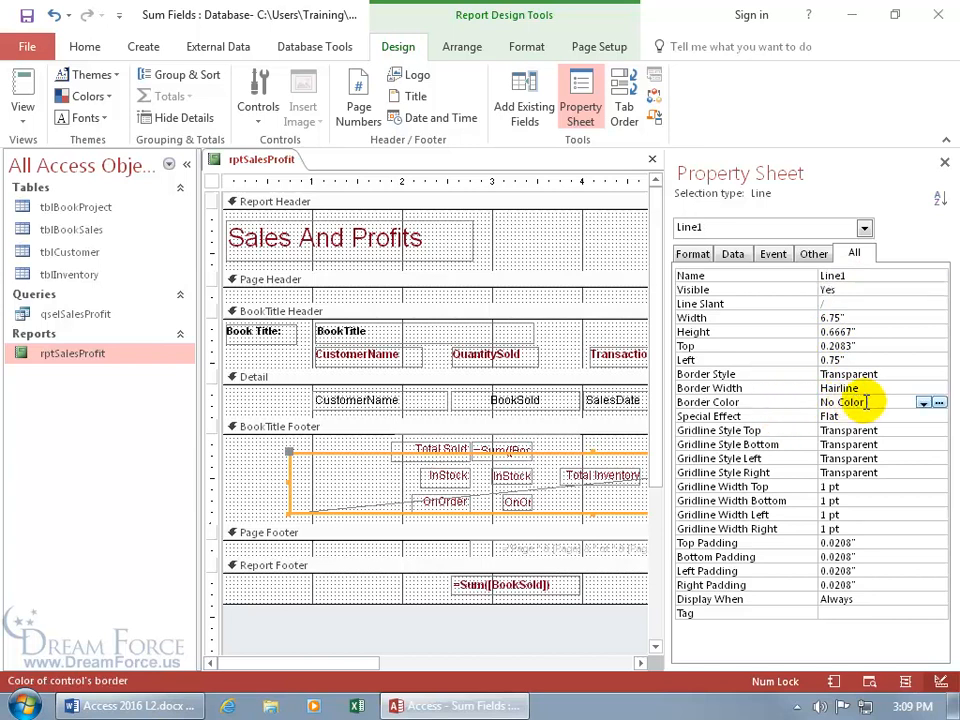
{"action": "left_click", "coordinate": [939, 404]}
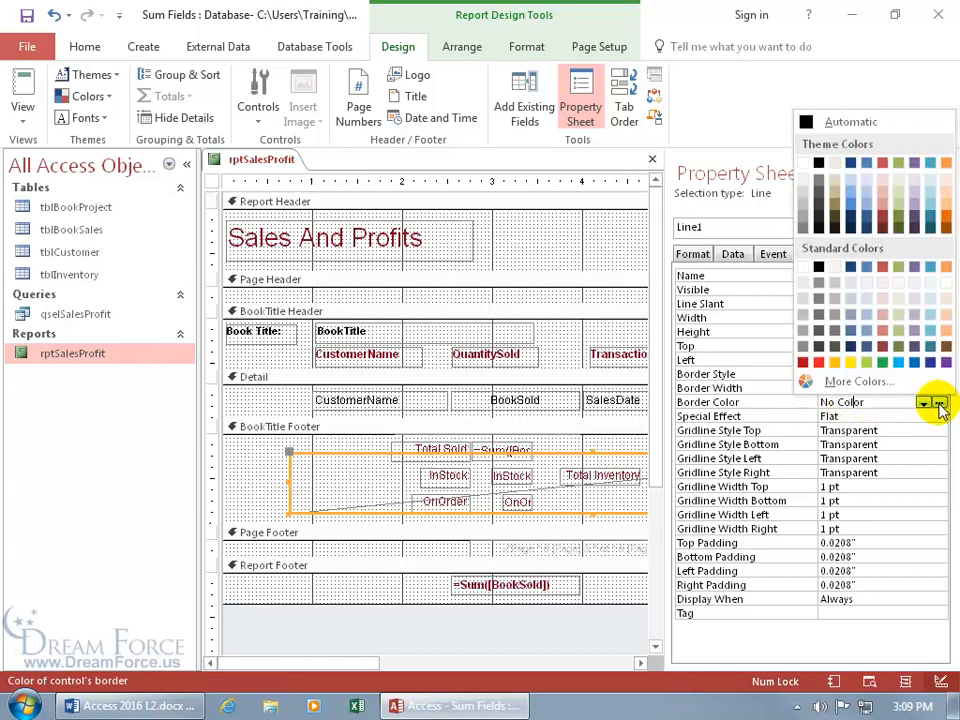
{"action": "left_click", "coordinate": [822, 364]}
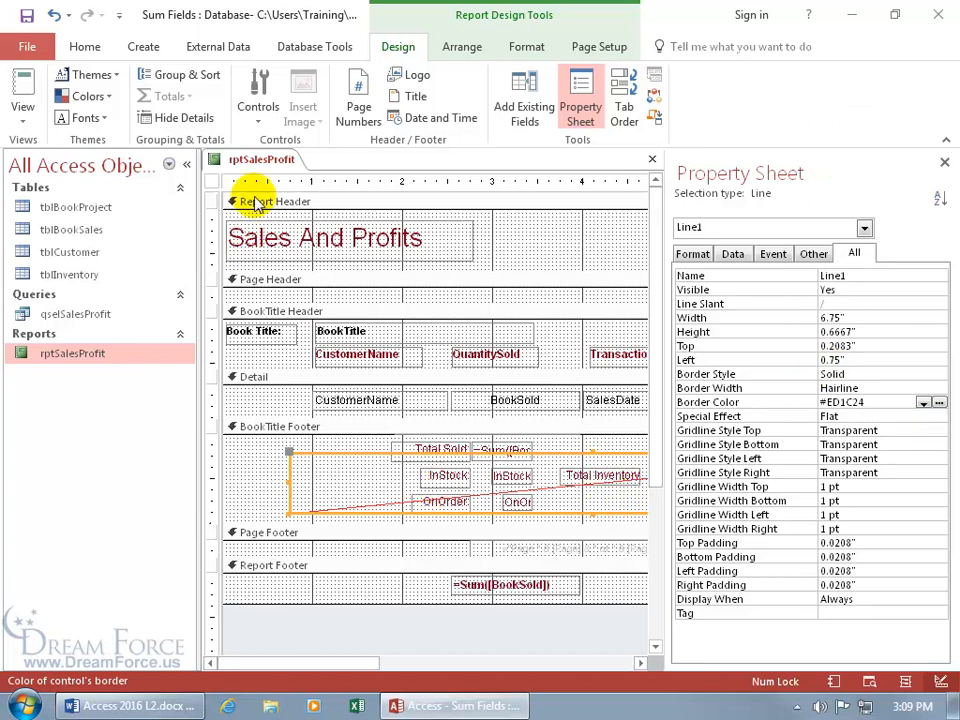
Step: Check in Print Preview how the red diagonal line prints, and return to Design View
{"action": "right_click", "coordinate": [257, 161]}
{"action": "left_click", "coordinate": [302, 312]}
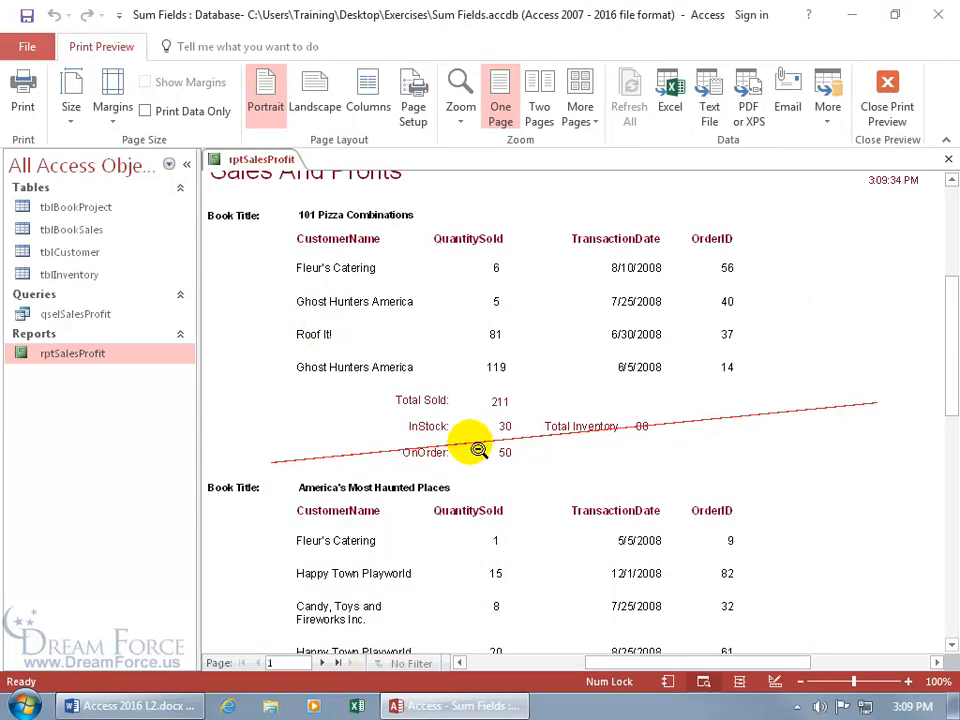
{"action": "right_click", "coordinate": [465, 367]}
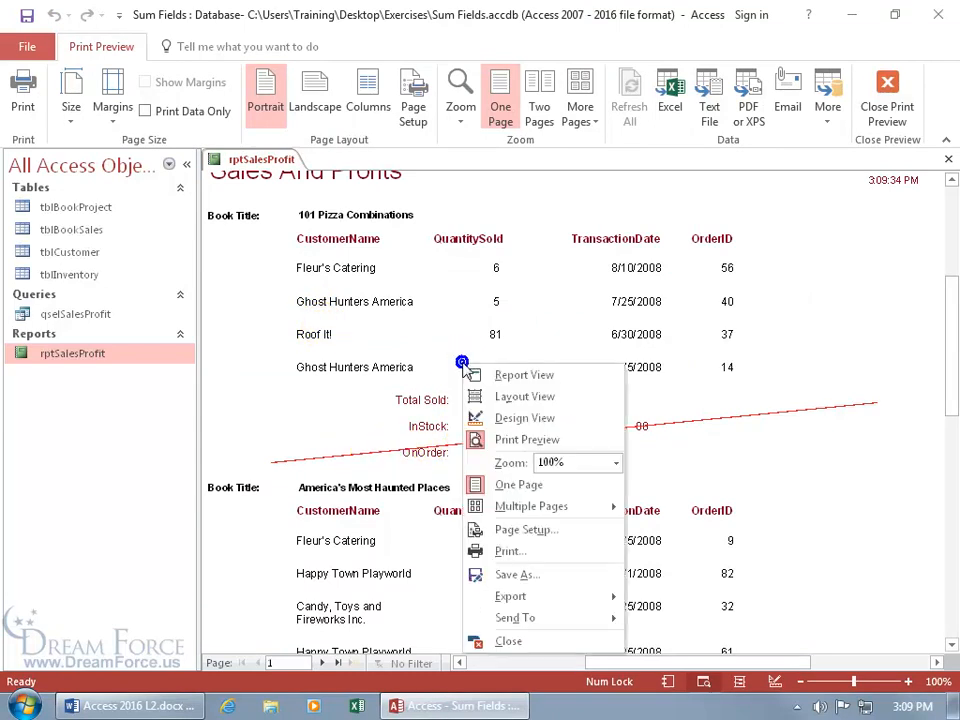
{"action": "left_click", "coordinate": [480, 418]}
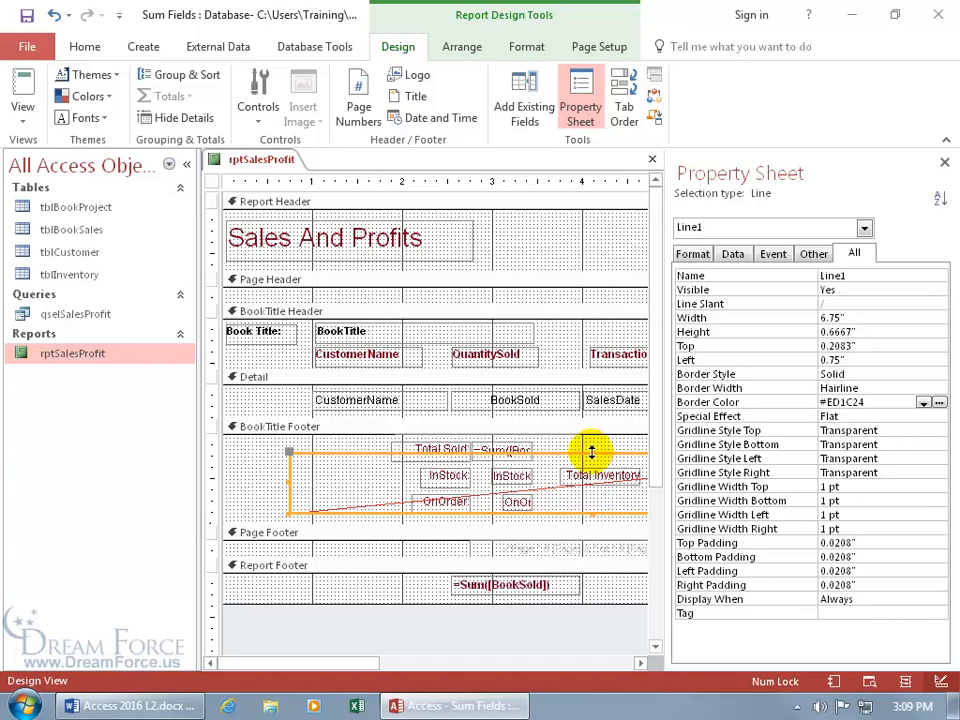
Step: Flatten Line1 to a height of 0" at 0.875" from the footer's top, and check the horizontal line in Print Preview
{"action": "left_click_drag", "start_coordinate": [591, 452], "coordinate": [595, 496]}
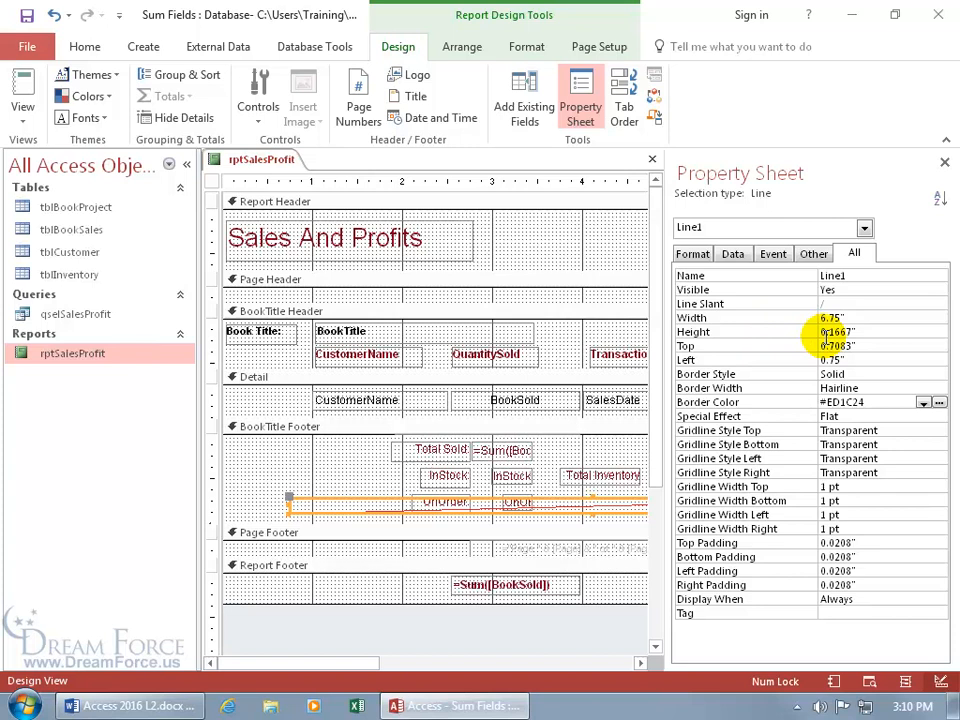
{"action": "left_click_drag", "start_coordinate": [590, 497], "coordinate": [591, 513]}
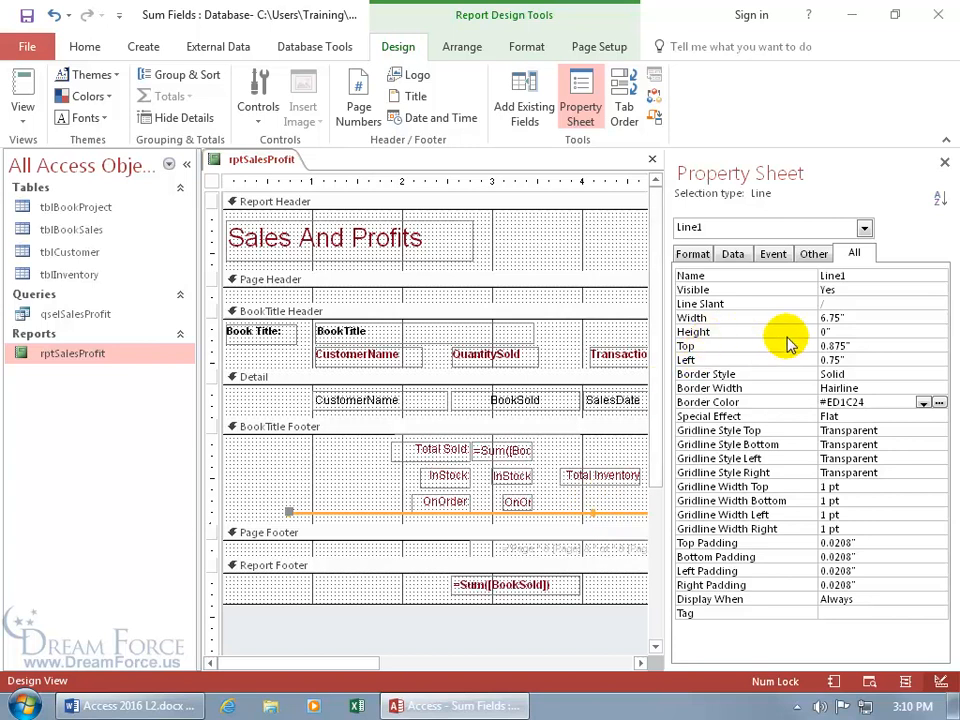
{"action": "right_click", "coordinate": [262, 160]}
{"action": "left_click", "coordinate": [305, 312]}
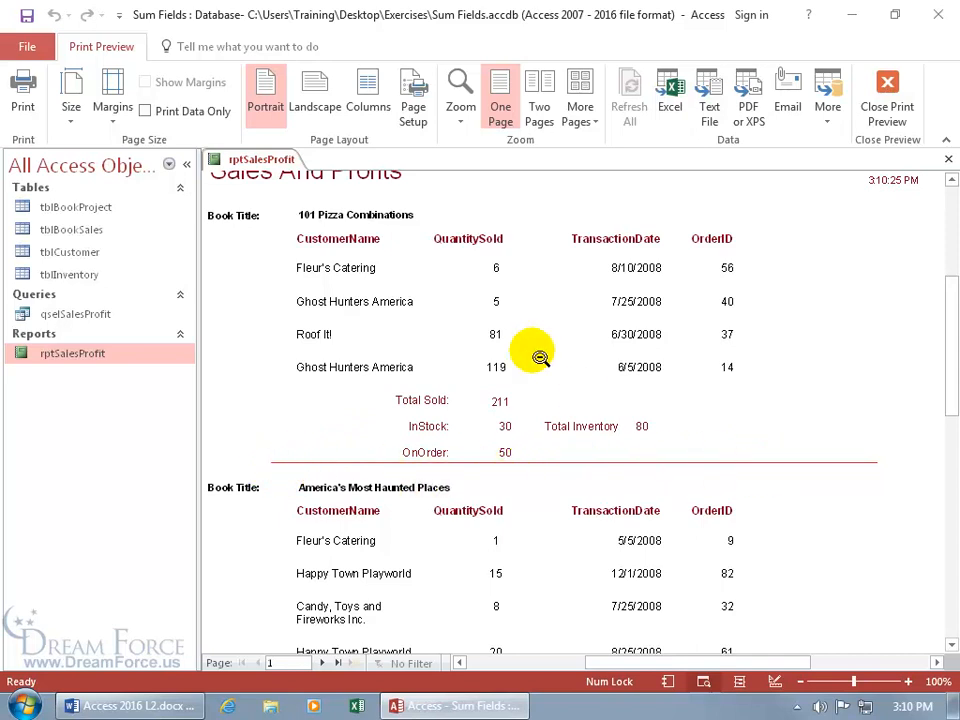
{"action": "right_click", "coordinate": [522, 327]}
{"action": "left_click", "coordinate": [575, 380]}
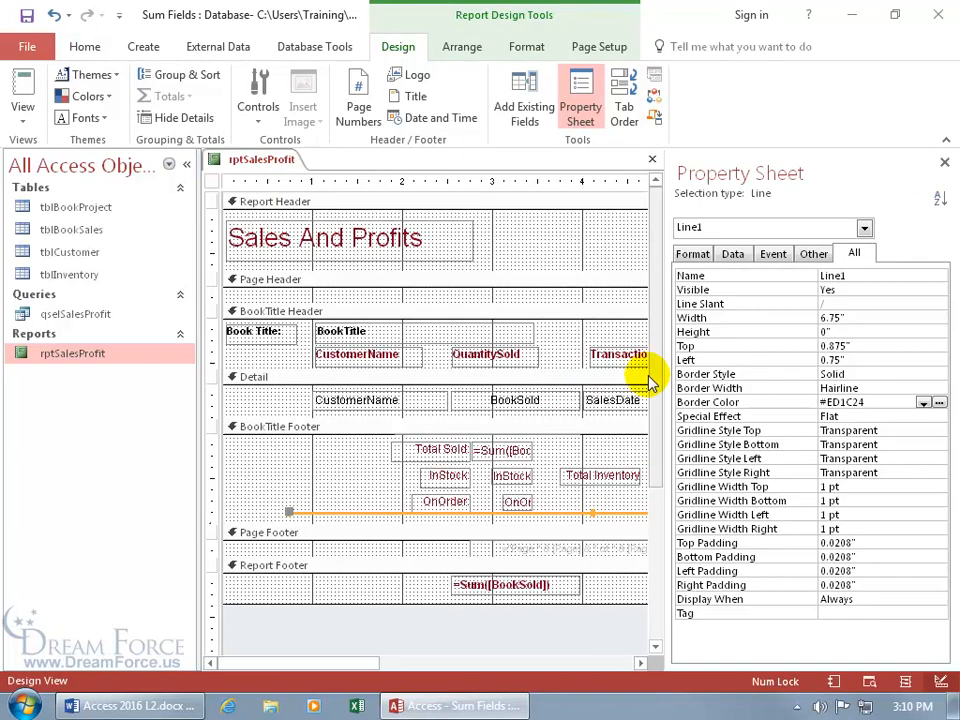
Step: Shorten Line1 from its starting end to about 6.33 inches wide, and set its height to 0 to keep it horizontal
{"action": "left_click", "coordinate": [292, 513]}
{"action": "left_click_drag", "start_coordinate": [297, 513], "coordinate": [327, 505]}
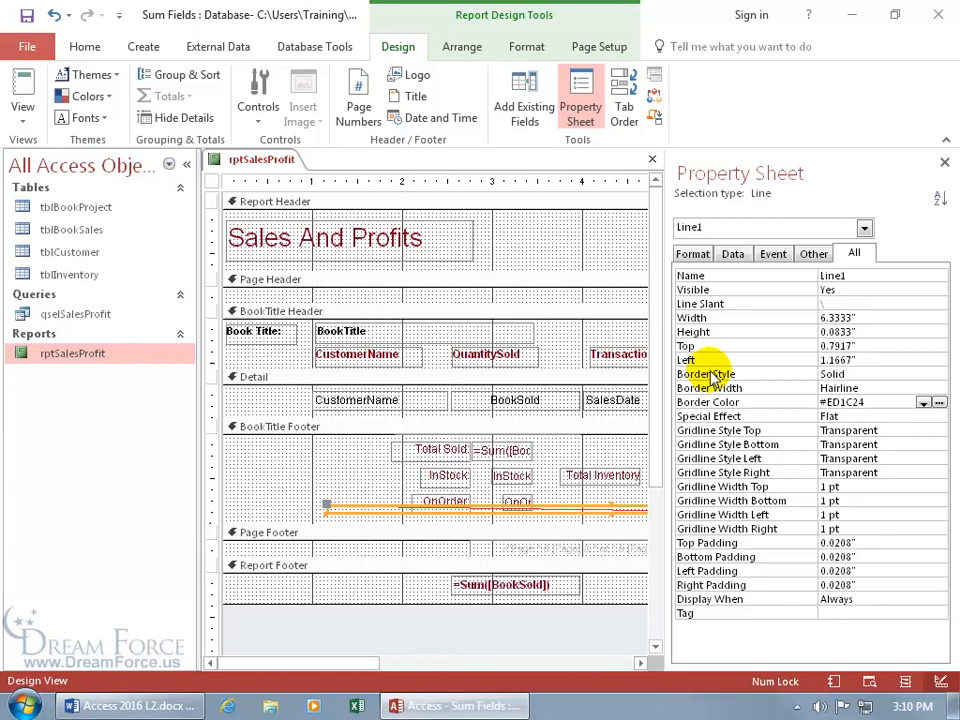
{"action": "left_click", "coordinate": [817, 331]}
{"action": "type", "text": "0"}
{"action": "key", "text": "Return"}
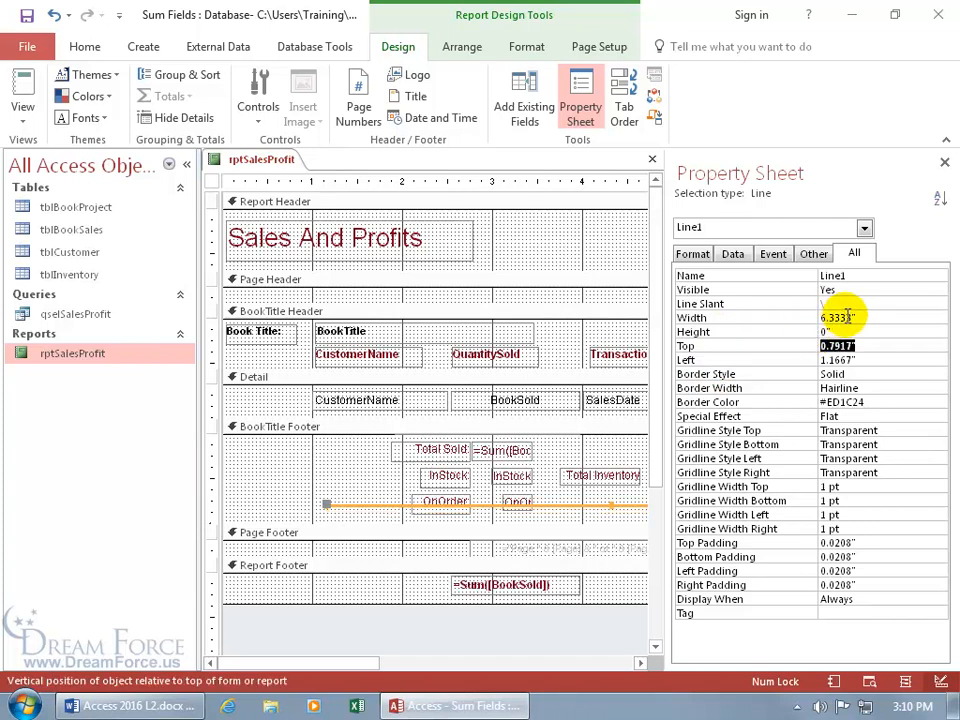
Step: Set the width of Line1 to 6" and close the Property Sheet
{"action": "left_click", "coordinate": [858, 317]}
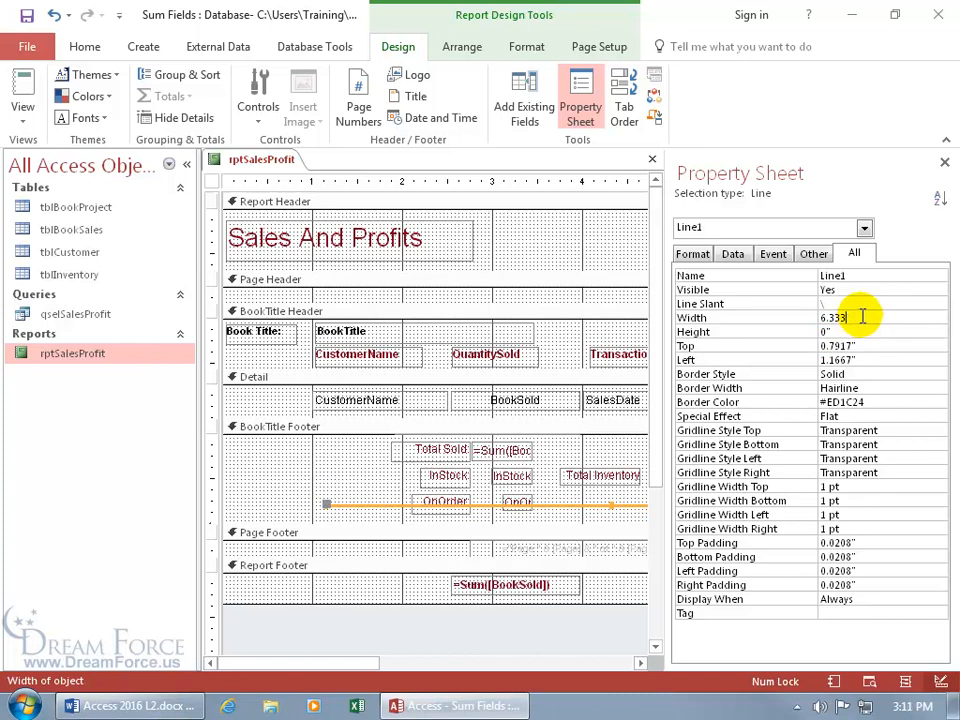
{"action": "type", "text": "6"}
{"action": "key", "text": "Return"}
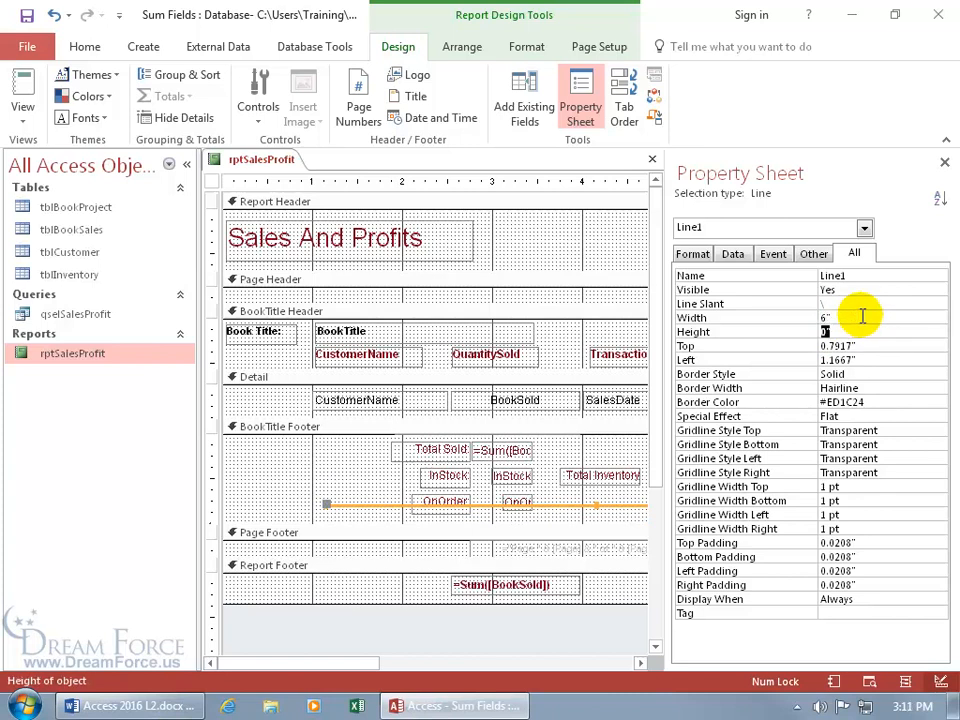
{"action": "left_click", "coordinate": [944, 161]}
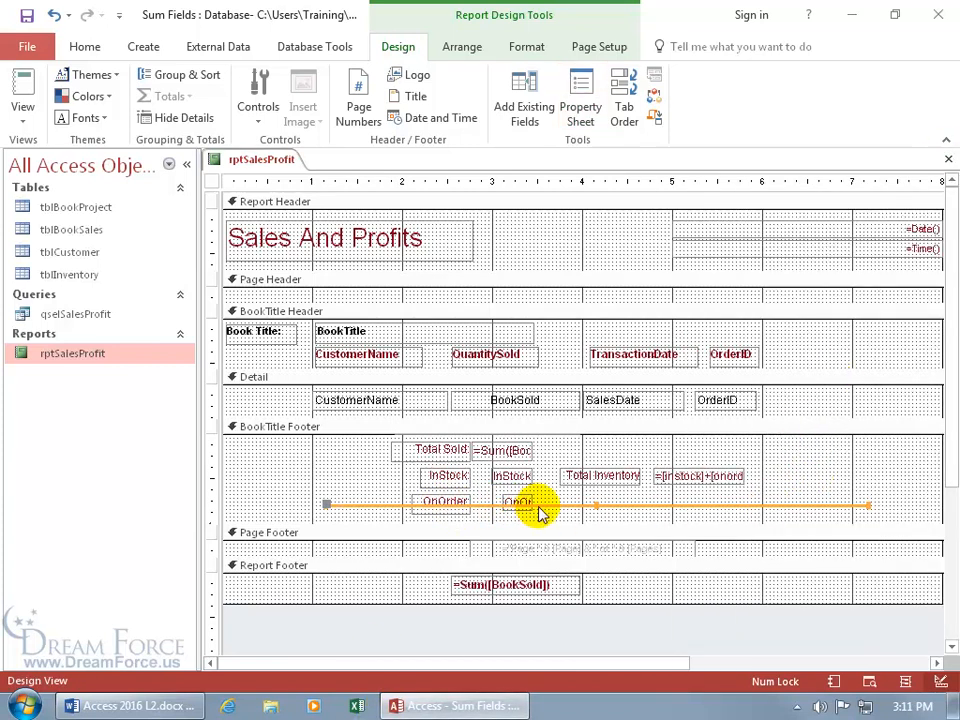
Step: Move the line below the OnOrder row, to about 0.96 inches from the footer's top and 1.04 inches from the left
{"action": "left_click_drag", "start_coordinate": [546, 504], "coordinate": [511, 524]}
{"action": "key", "text": "ctrl+z"}
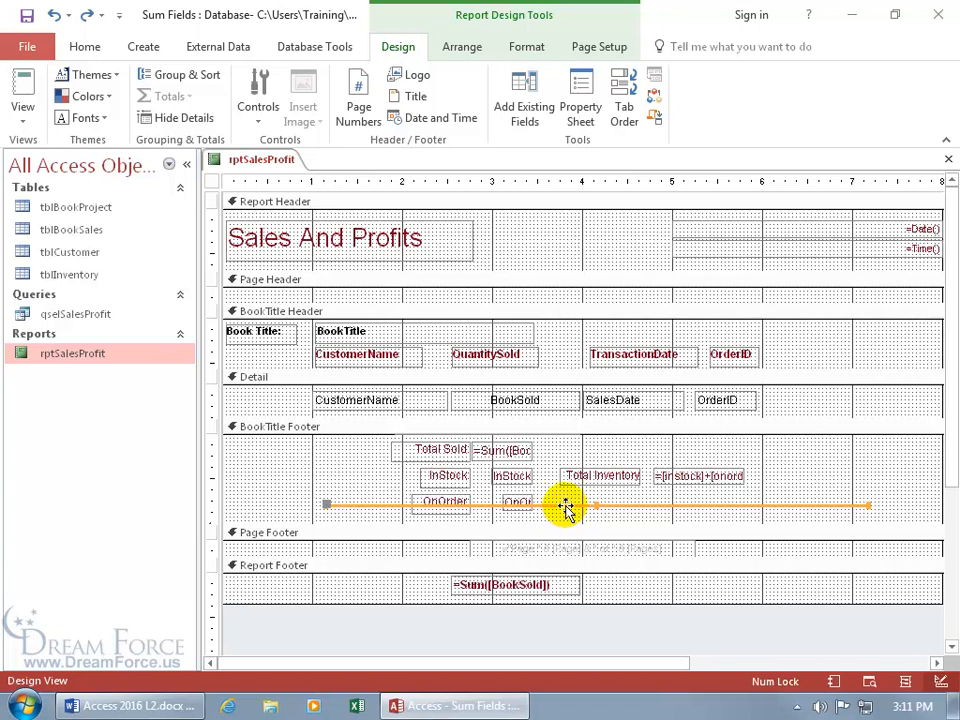
{"action": "key", "text": "Down"}
{"action": "key", "text": "Down"}
{"action": "key", "text": "Down"}
{"action": "key", "text": "Down"}
{"action": "key", "text": "Down"}
{"action": "key", "text": "Down"}
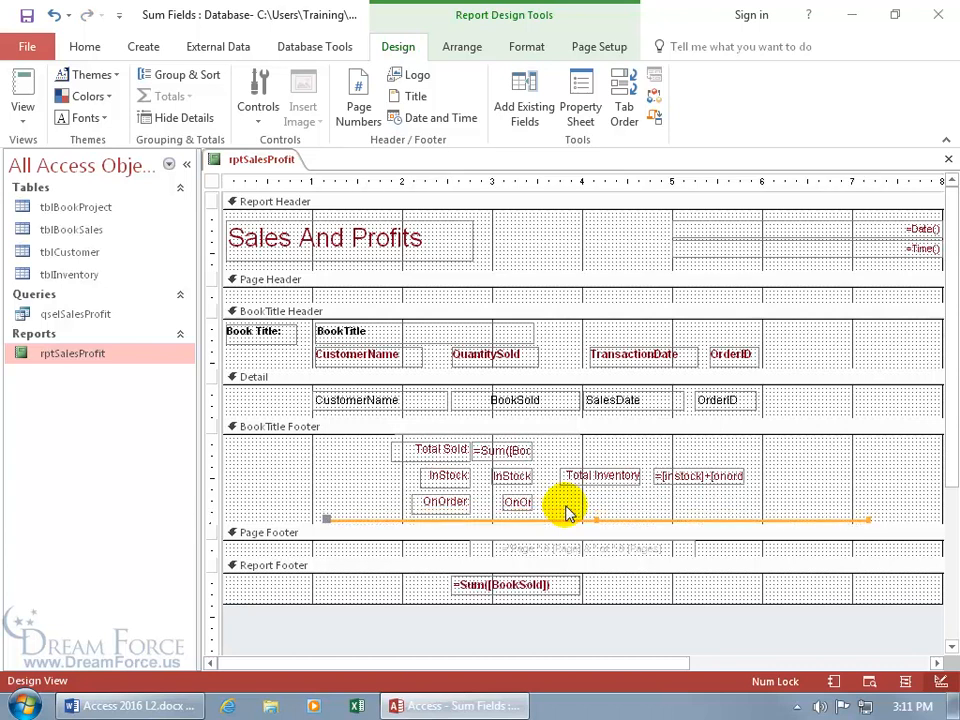
{"action": "key", "text": "Left"}
{"action": "key", "text": "Left"}
{"action": "key", "text": "Left"}
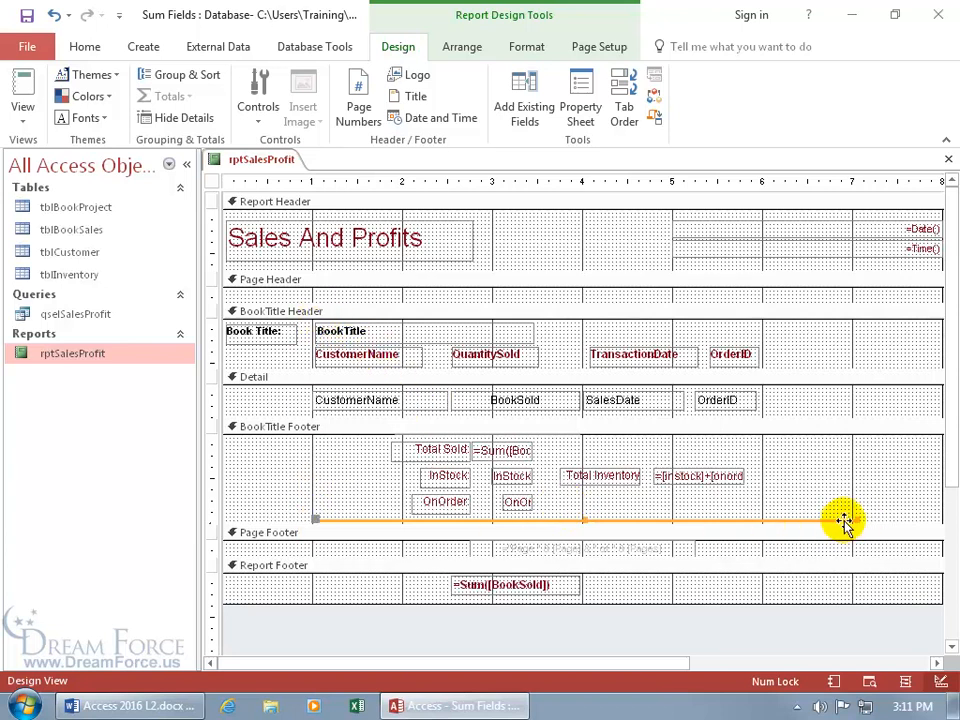
Step: Shorten Line1 from its far end to about 4.92 inches wide, set its height to 0, and close the Property Sheet
{"action": "left_click_drag", "start_coordinate": [853, 519], "coordinate": [757, 519]}
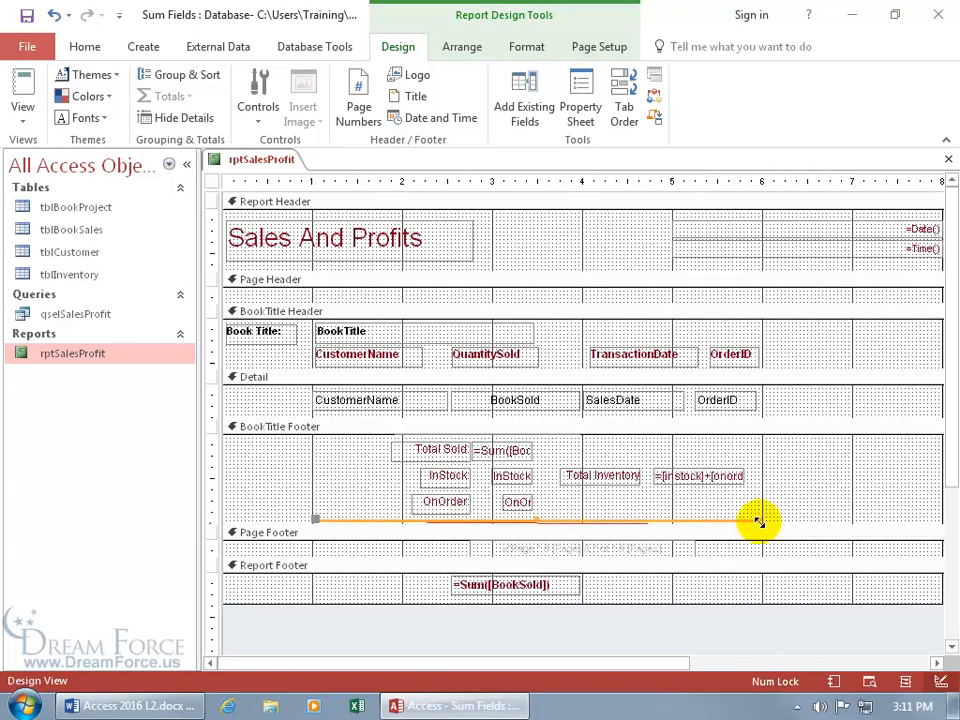
{"action": "double_click", "coordinate": [607, 521]}
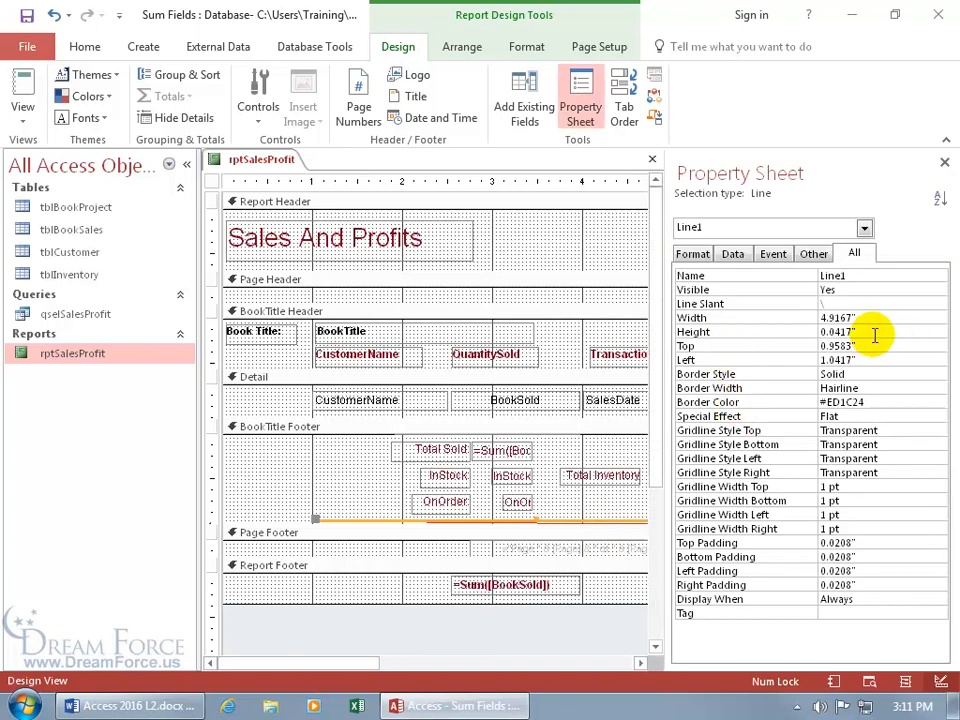
{"action": "left_click", "coordinate": [810, 331]}
{"action": "type", "text": "0"}
{"action": "key", "text": "Return"}
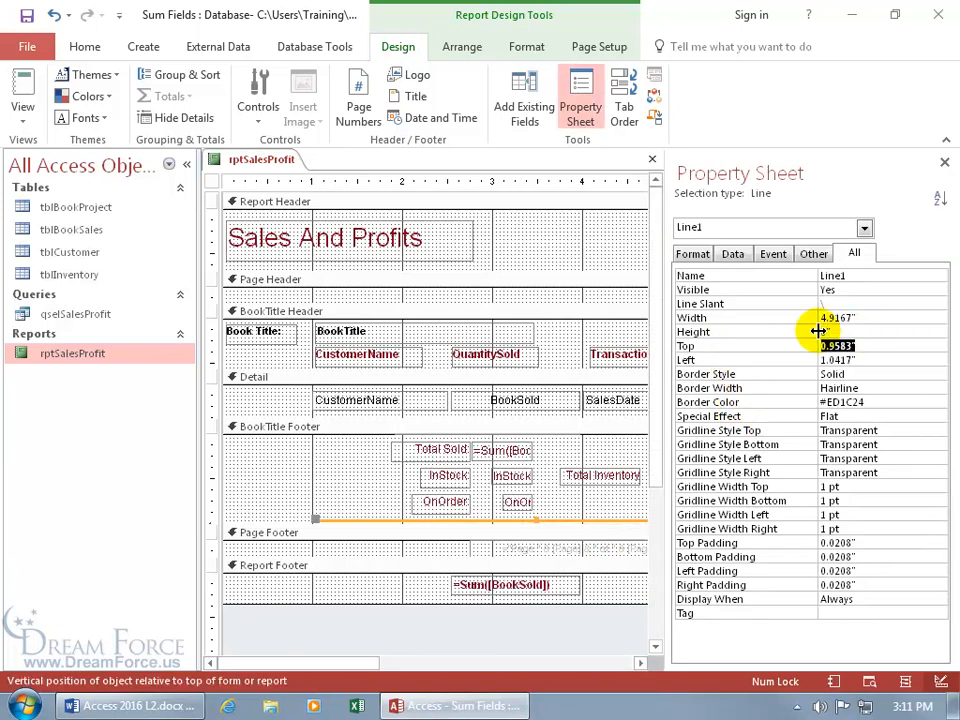
{"action": "left_click", "coordinate": [944, 161]}
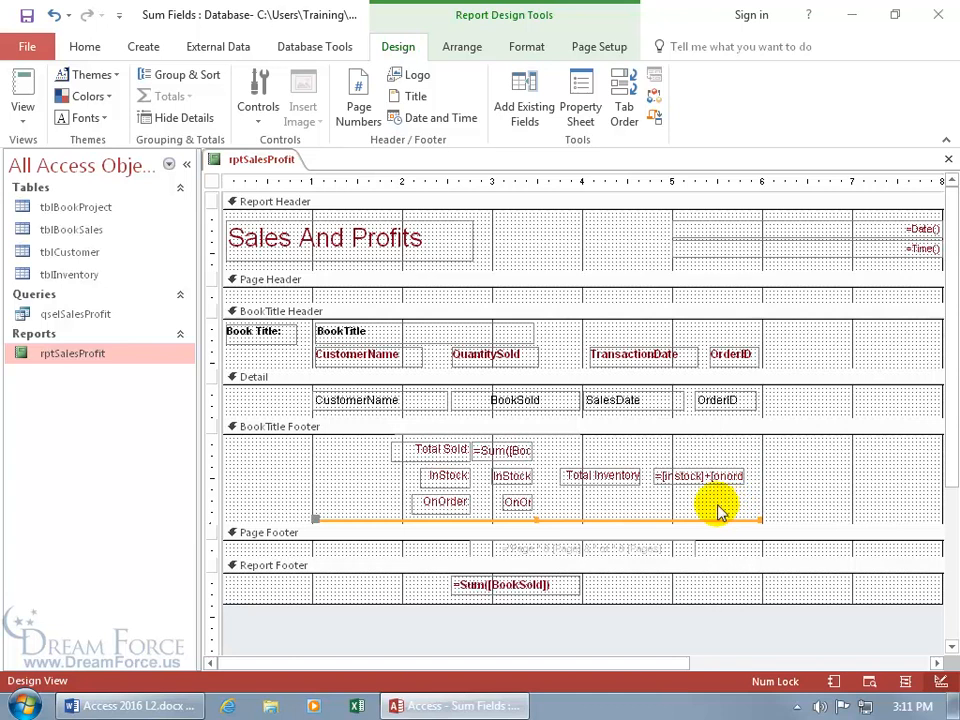
Step: Check in Print Preview how the shortened line prints between book titles, and return to Design View, selecting the InStock label
{"action": "right_click", "coordinate": [265, 160]}
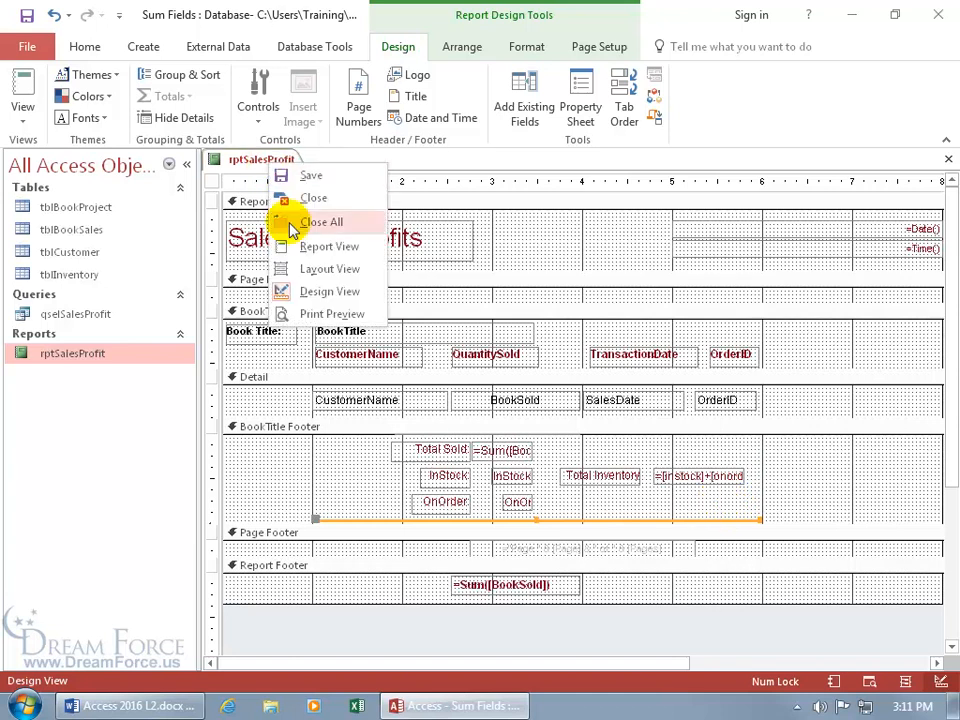
{"action": "left_click", "coordinate": [318, 314]}
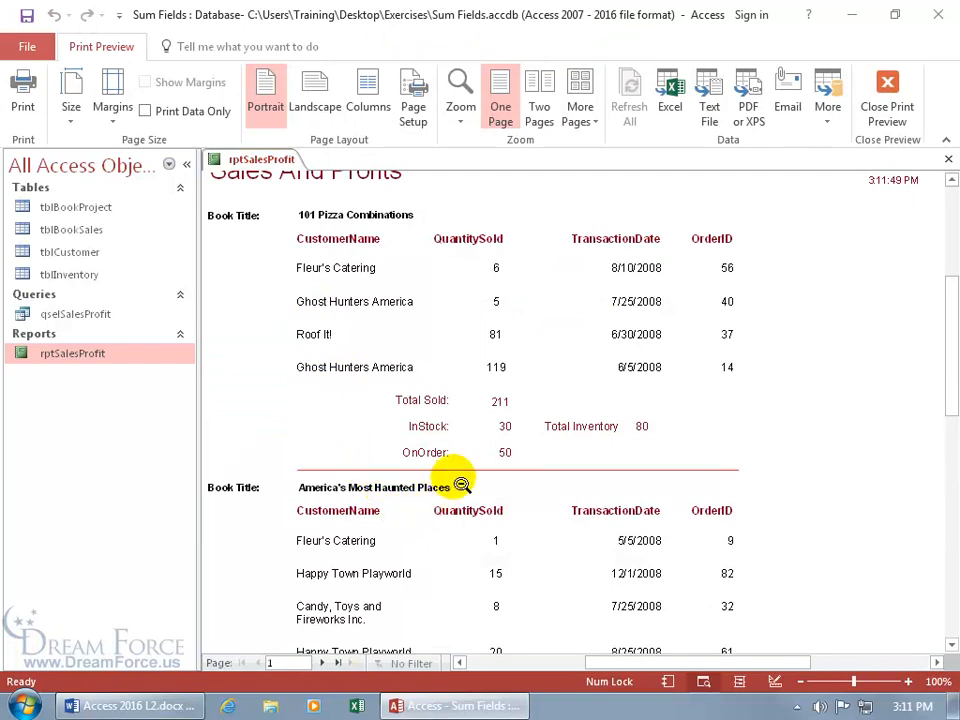
{"action": "right_click", "coordinate": [464, 425]}
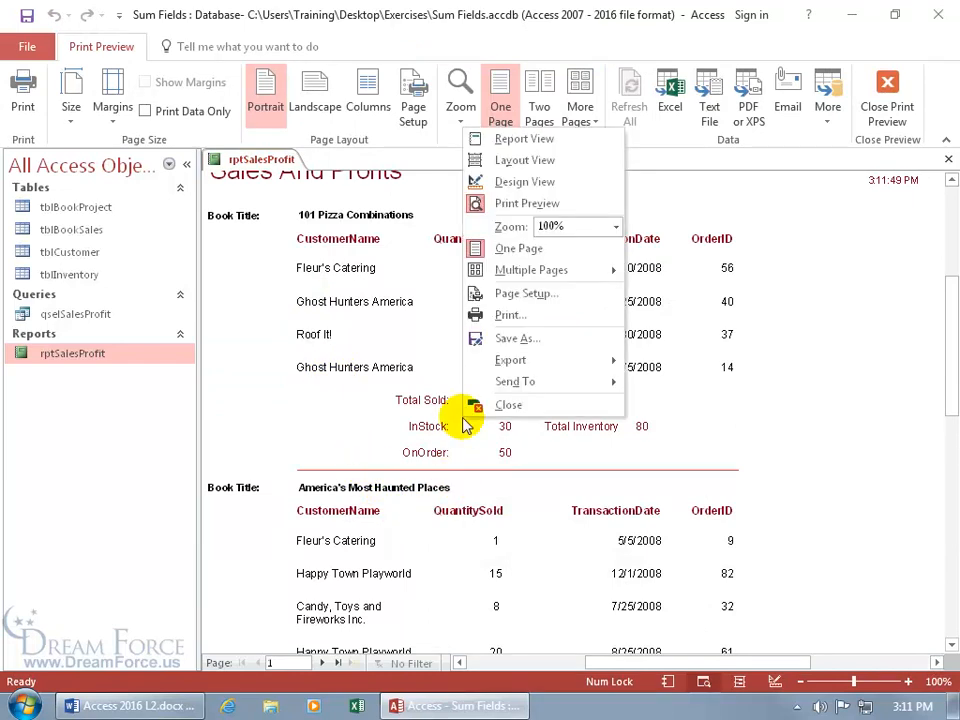
{"action": "left_click", "coordinate": [525, 183]}
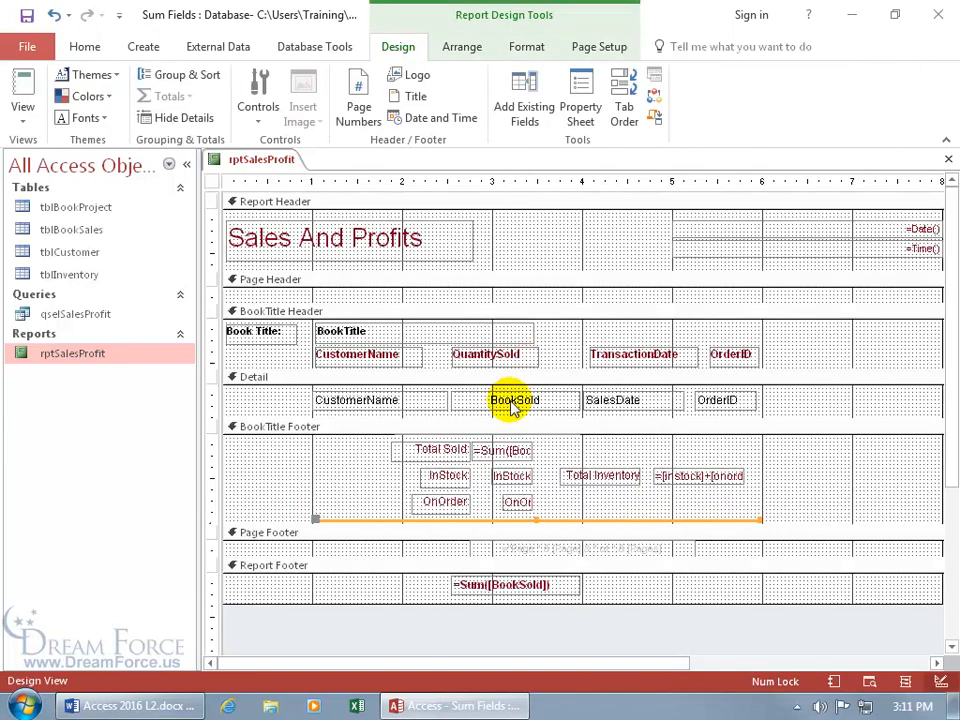
{"action": "left_click", "coordinate": [447, 474]}
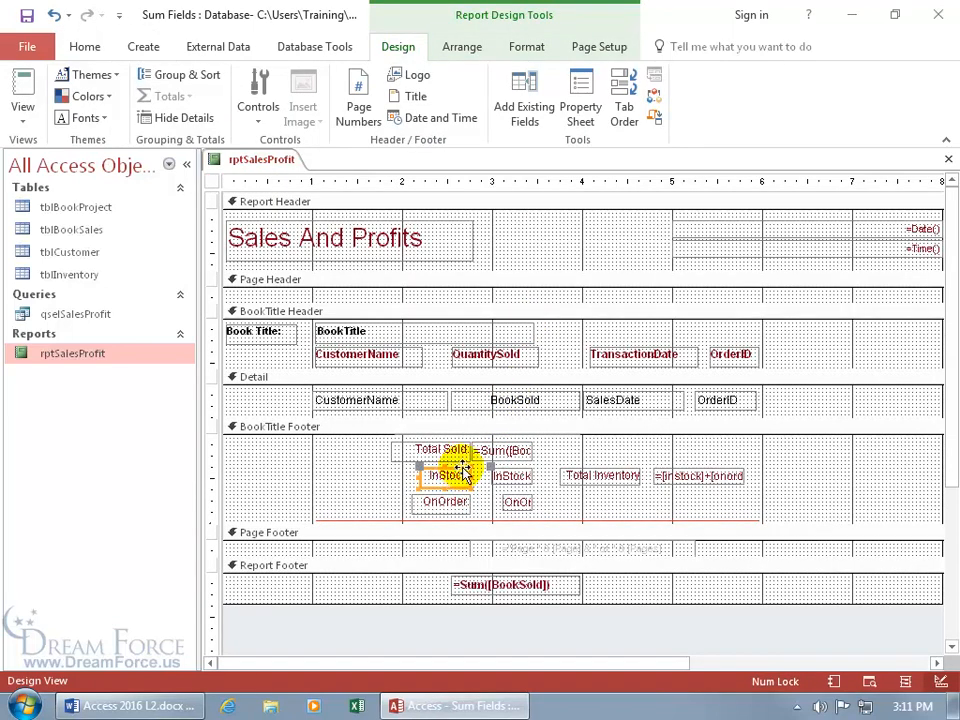
Step: Copy the InStock label's fore color #7F001B to Line1's border color and show the report in Print Preview
{"action": "double_click", "coordinate": [460, 470]}
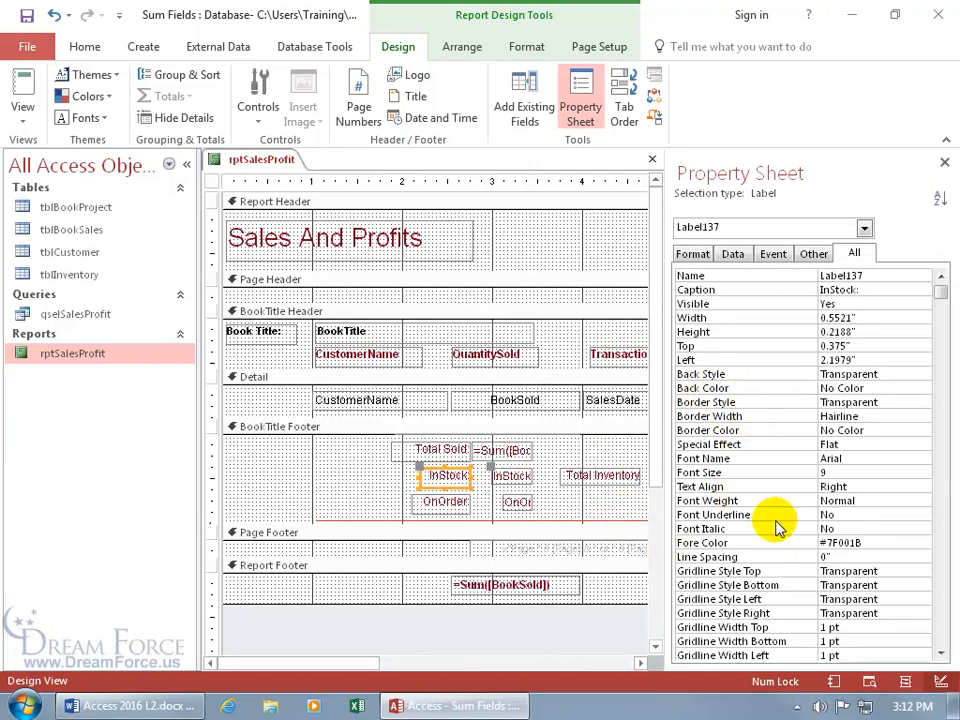
{"action": "left_click", "coordinate": [866, 543]}
{"action": "key", "text": "ctrl+c"}
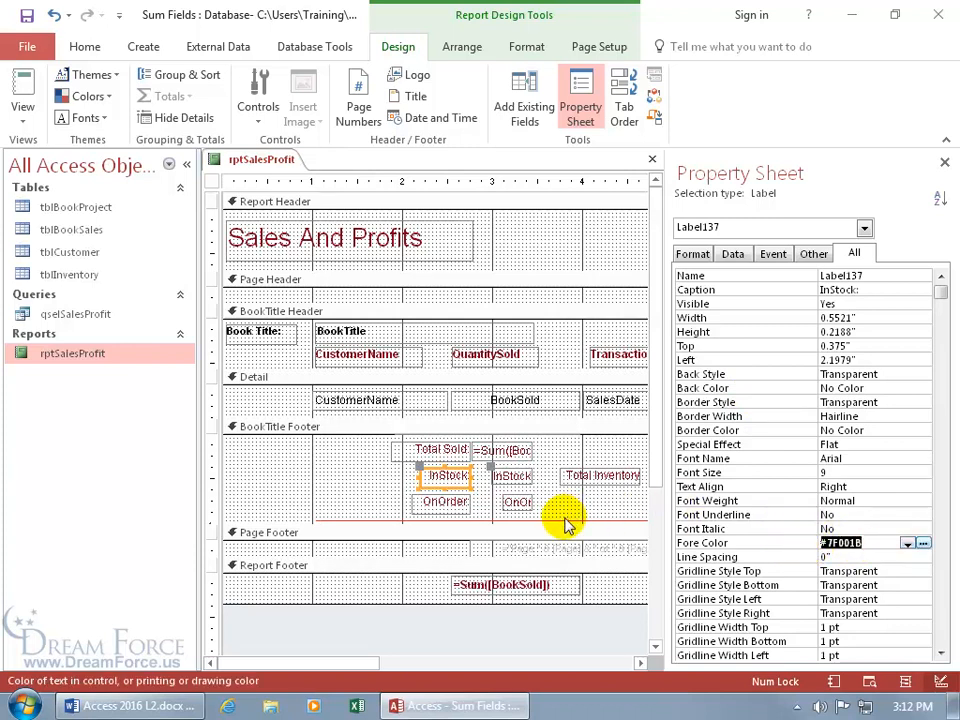
{"action": "left_click", "coordinate": [864, 228]}
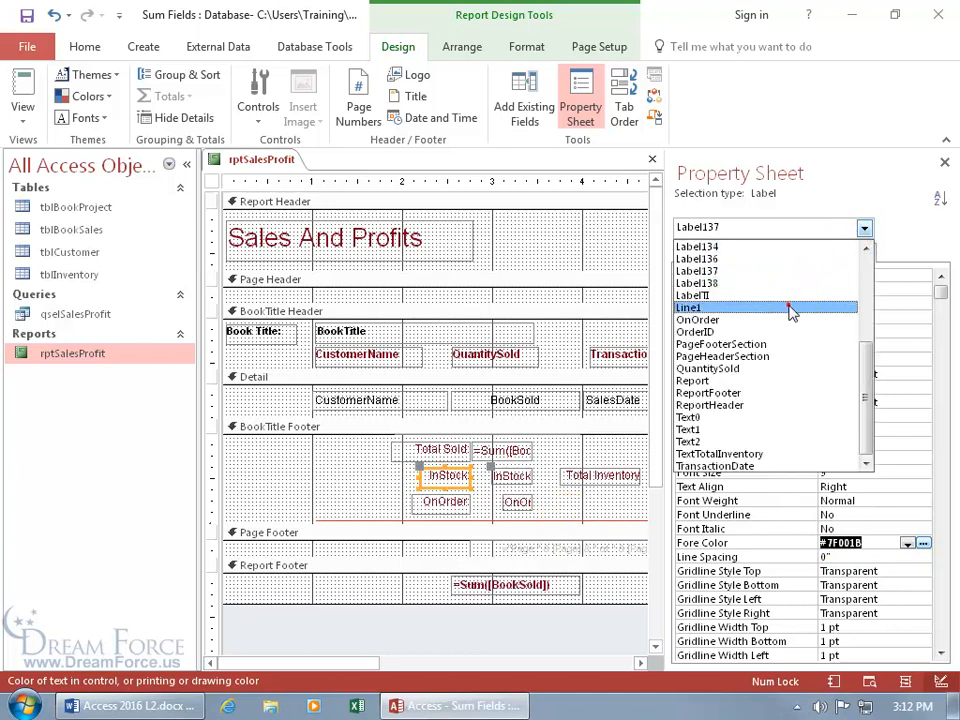
{"action": "left_click", "coordinate": [789, 308]}
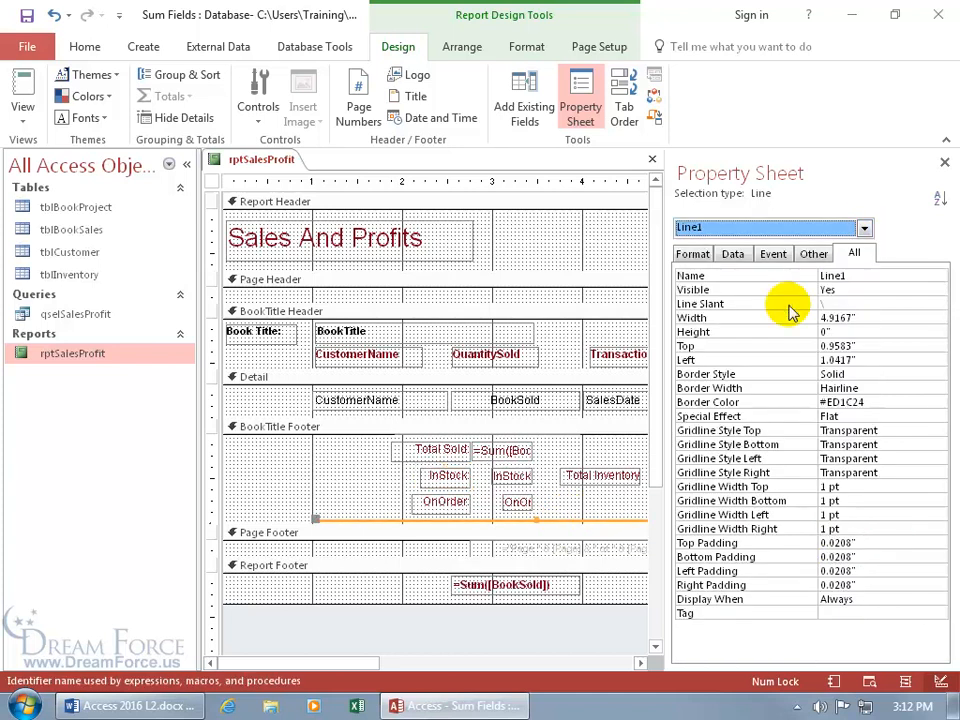
{"action": "left_click_drag", "start_coordinate": [865, 402], "coordinate": [808, 403]}
{"action": "key", "text": "ctrl+v"}
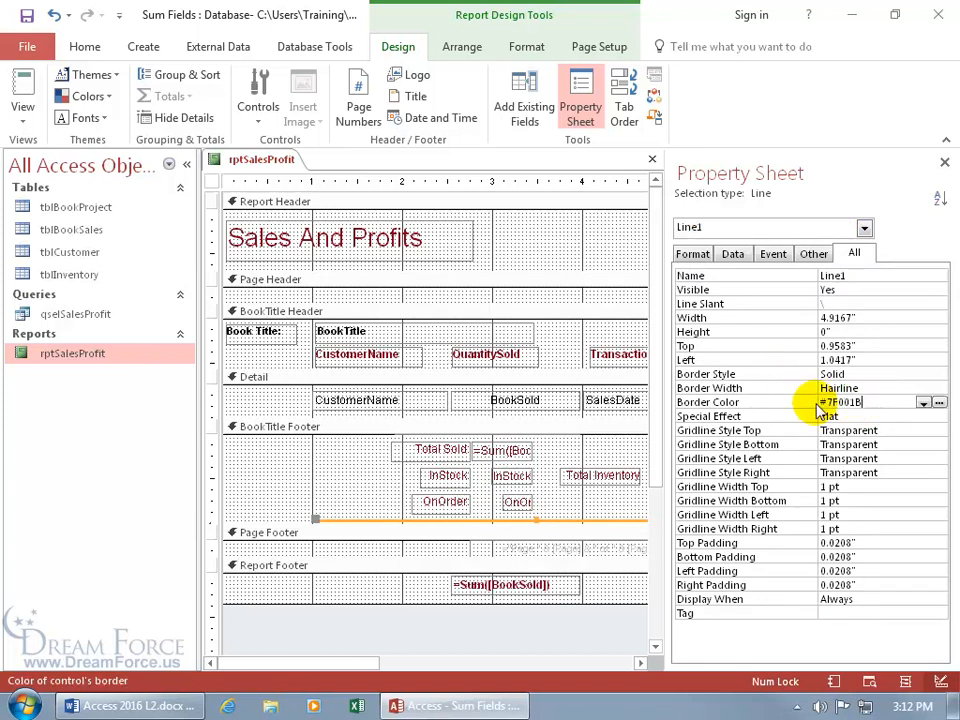
{"action": "key", "text": "Return"}
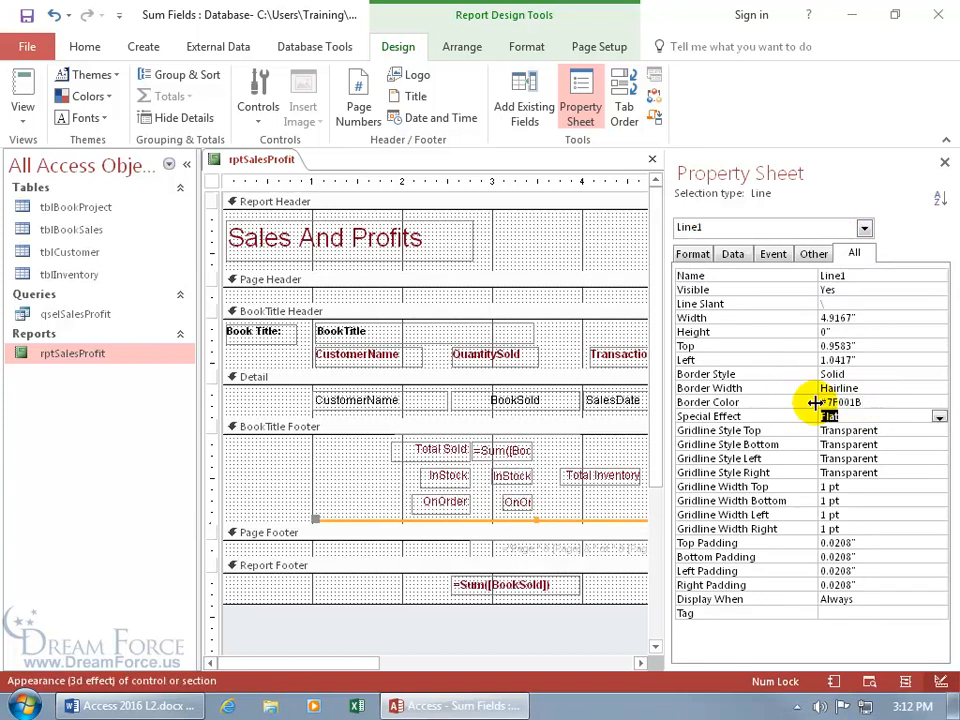
{"action": "right_click", "coordinate": [272, 160]}
{"action": "left_click", "coordinate": [322, 310]}
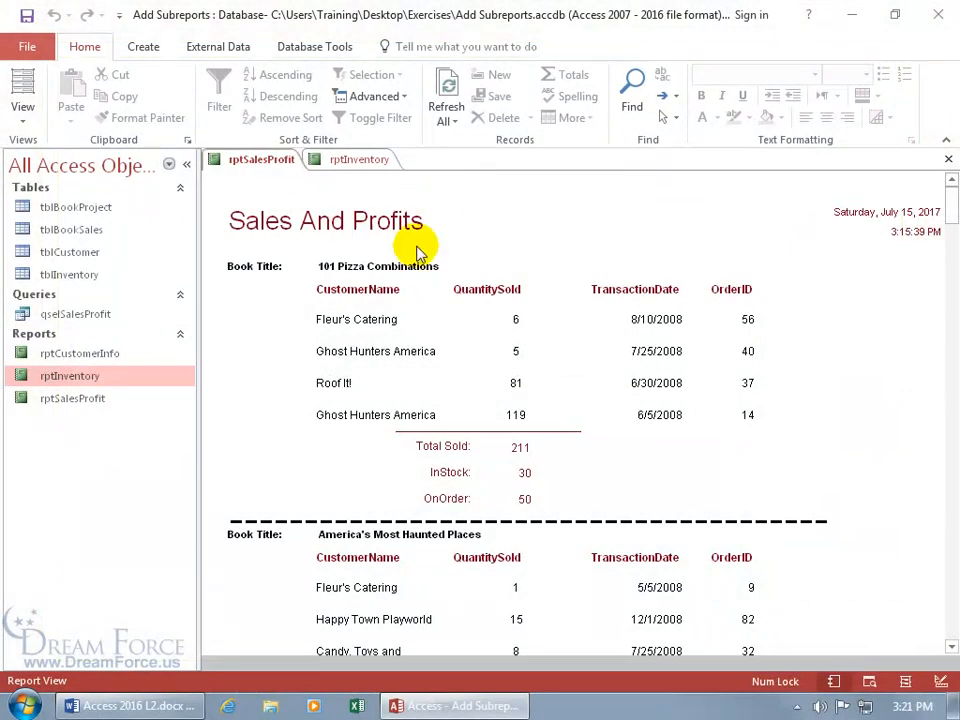
Step: View the rptInventory report, then open rptSalesProfit in Design View and close the Property Sheet
{"action": "left_click", "coordinate": [362, 162]}
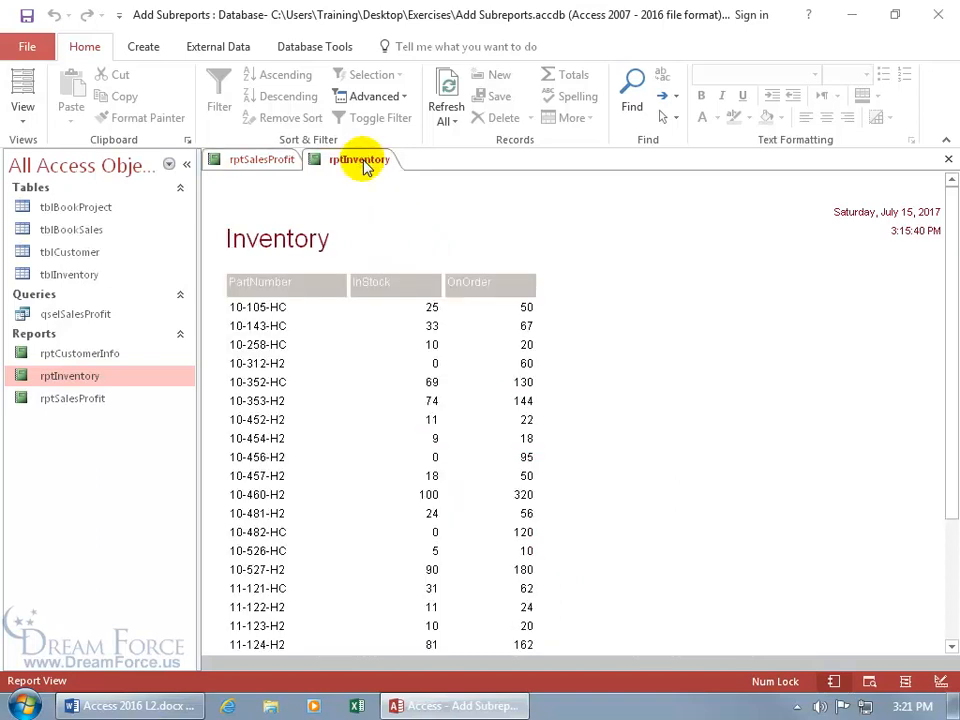
{"action": "left_click", "coordinate": [285, 165]}
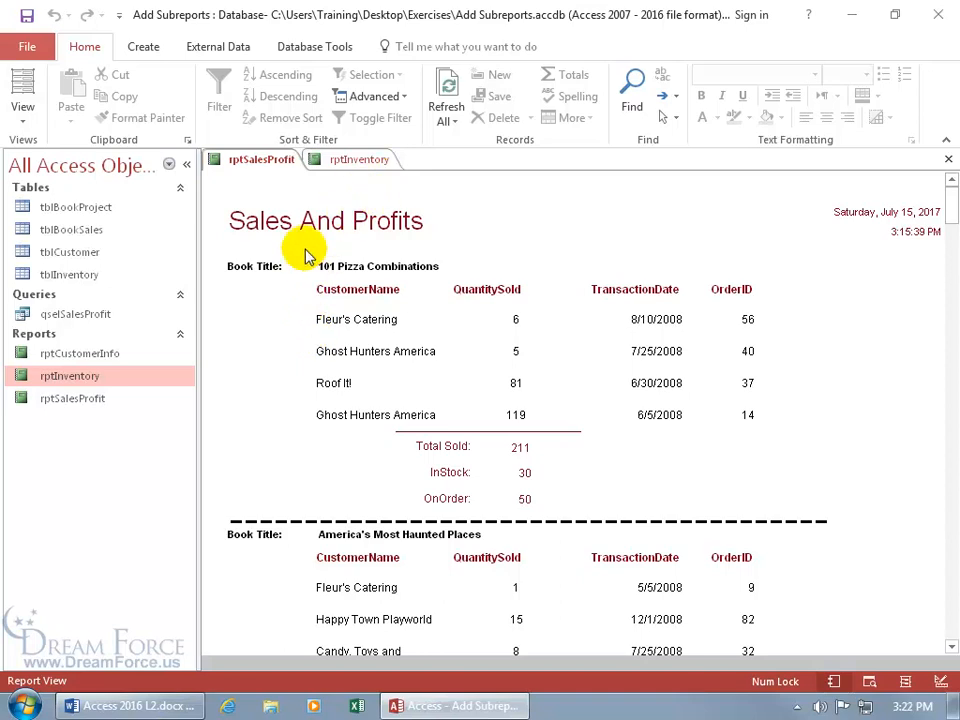
{"action": "right_click", "coordinate": [285, 186]}
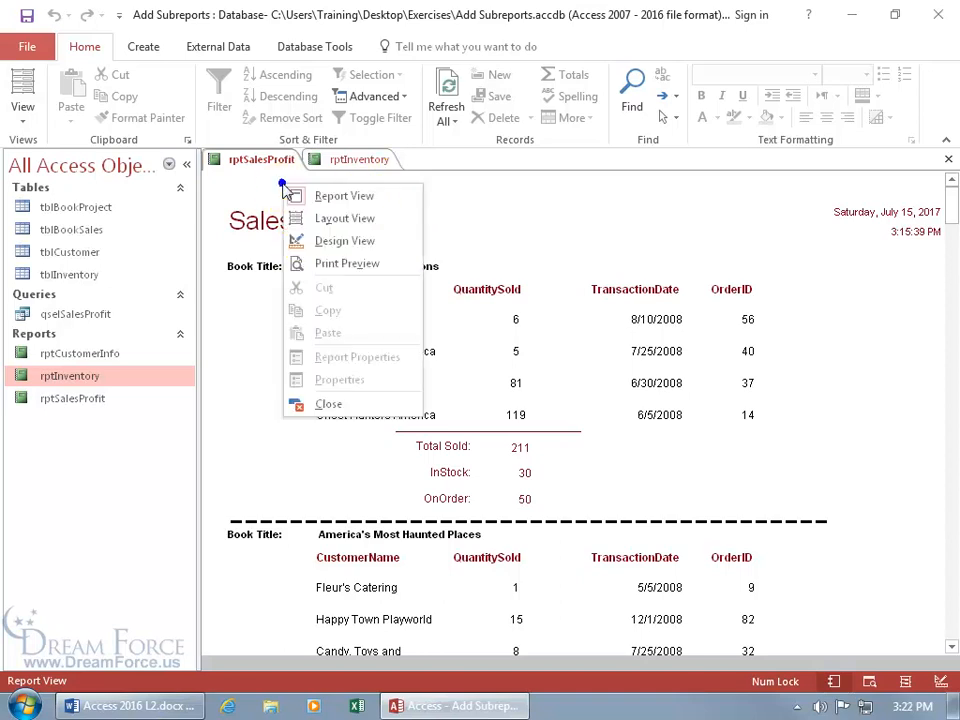
{"action": "left_click", "coordinate": [310, 240]}
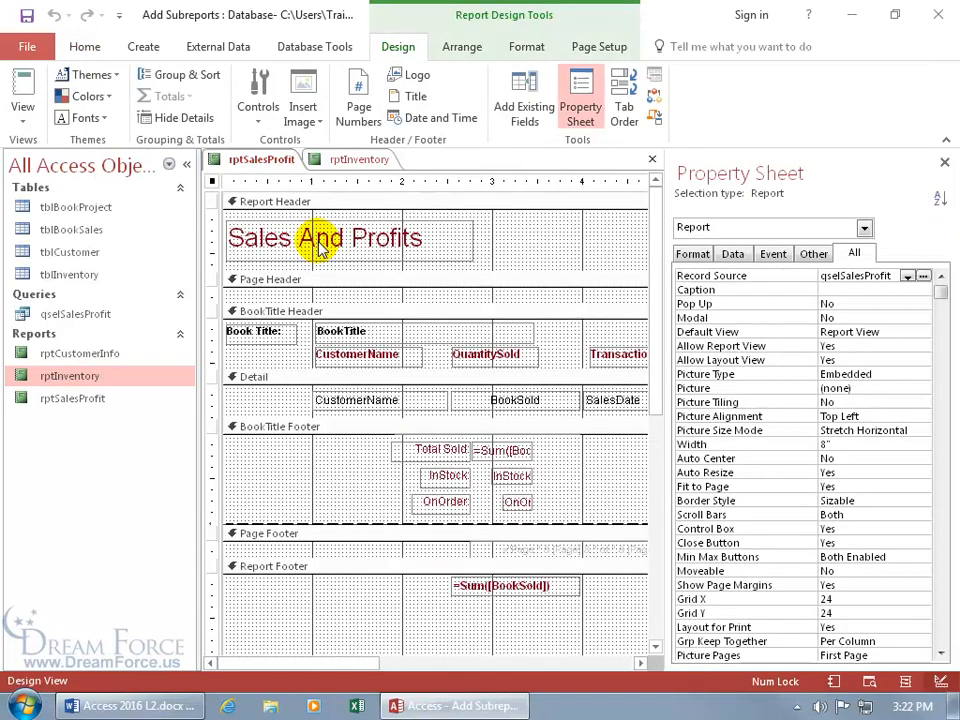
{"action": "left_click", "coordinate": [944, 162]}
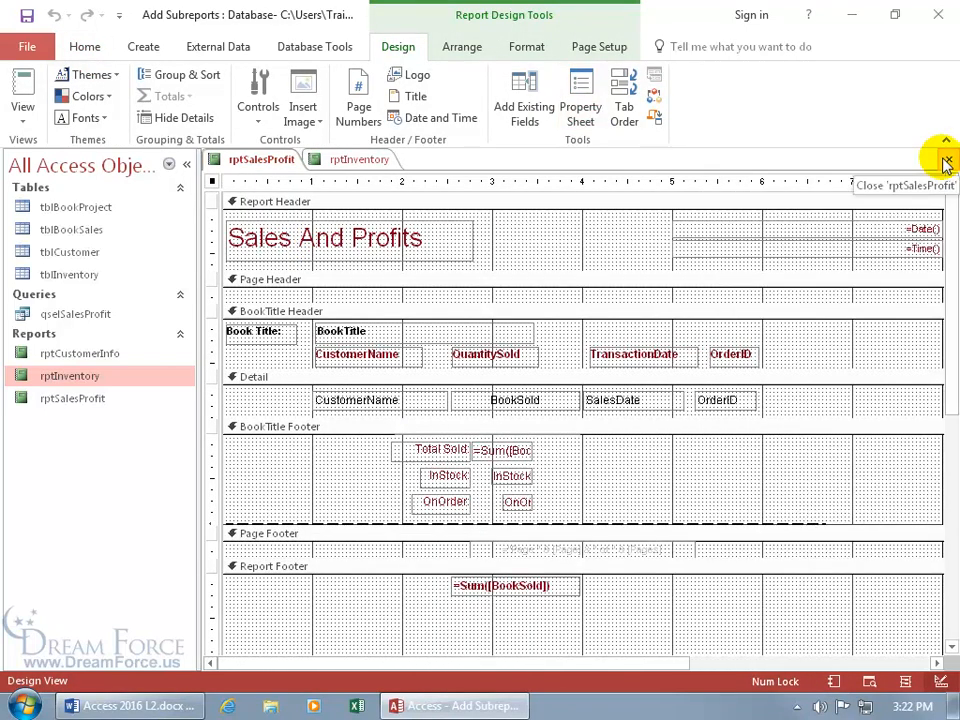
Step: Place a subreport control in the Report Footer below the =Sum([BookSold]) box, about 2.9 inches from the report's left edge
{"action": "left_click_drag", "start_coordinate": [948, 345], "coordinate": [943, 454]}
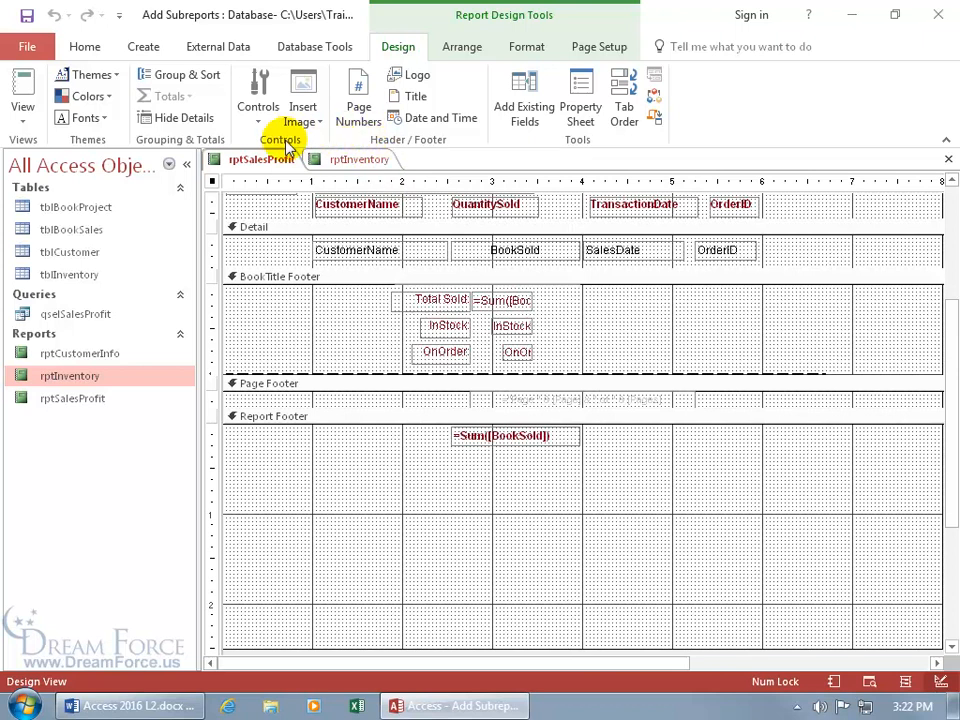
{"action": "left_click", "coordinate": [258, 120]}
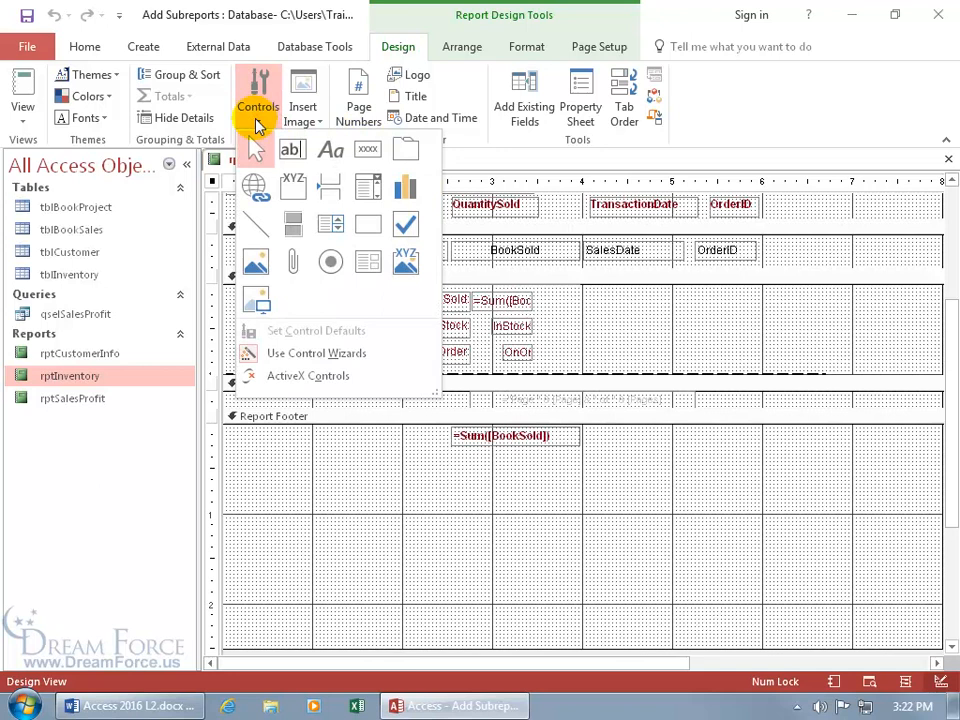
{"action": "left_click", "coordinate": [375, 264]}
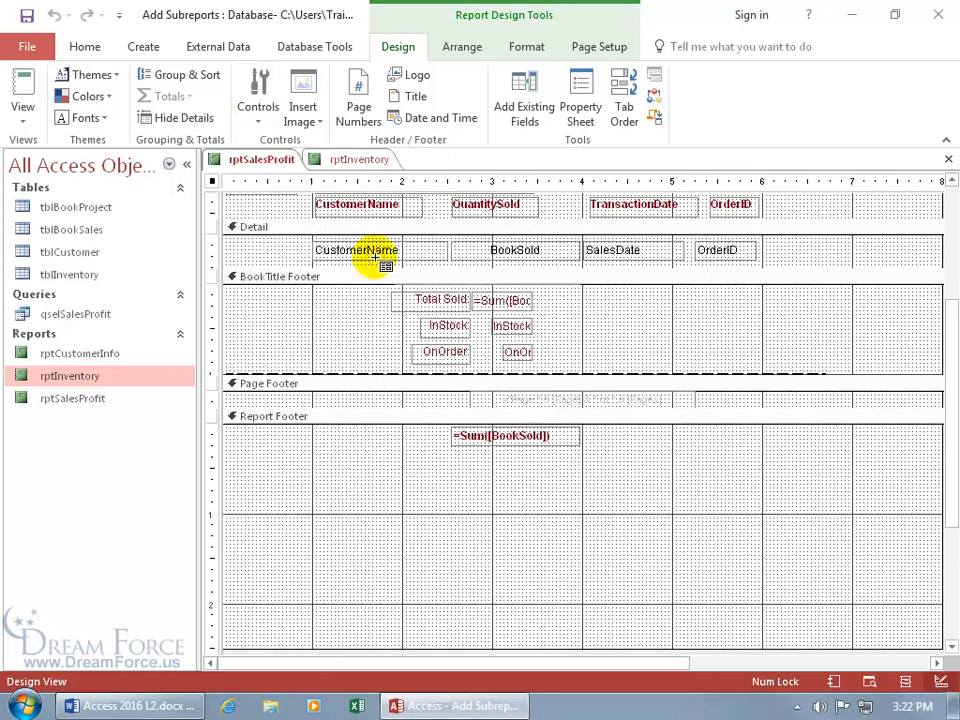
{"action": "left_click", "coordinate": [481, 498]}
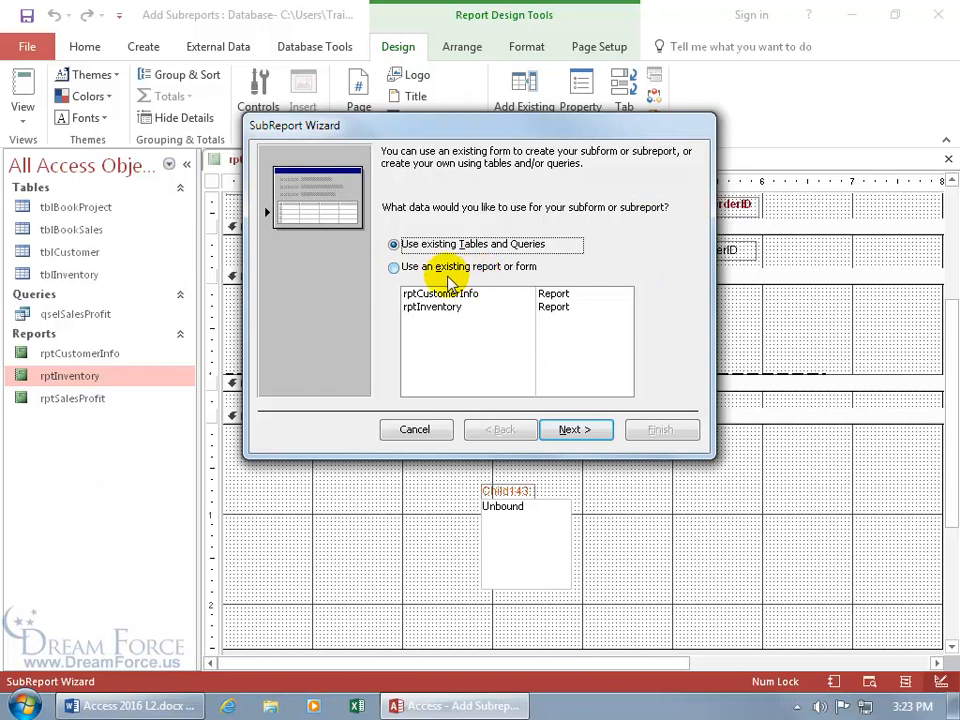
Step: Complete the SubReport Wizard using the existing report rptInventory, with None as the linking option and rptInventory as the name
{"action": "left_click", "coordinate": [394, 268]}
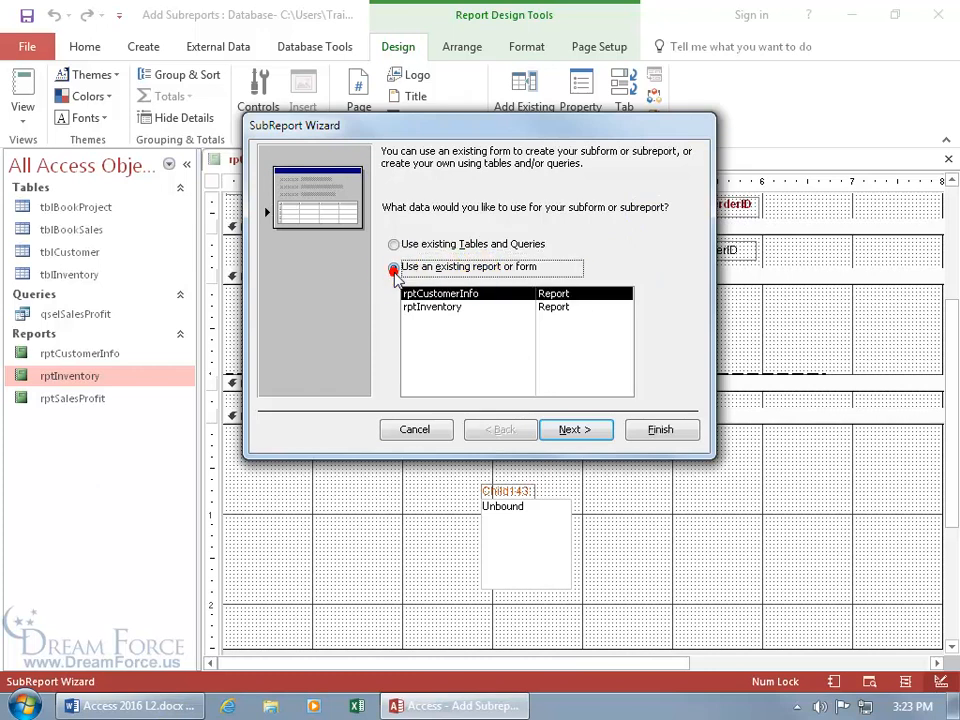
{"action": "left_click", "coordinate": [440, 311]}
{"action": "left_click", "coordinate": [572, 428]}
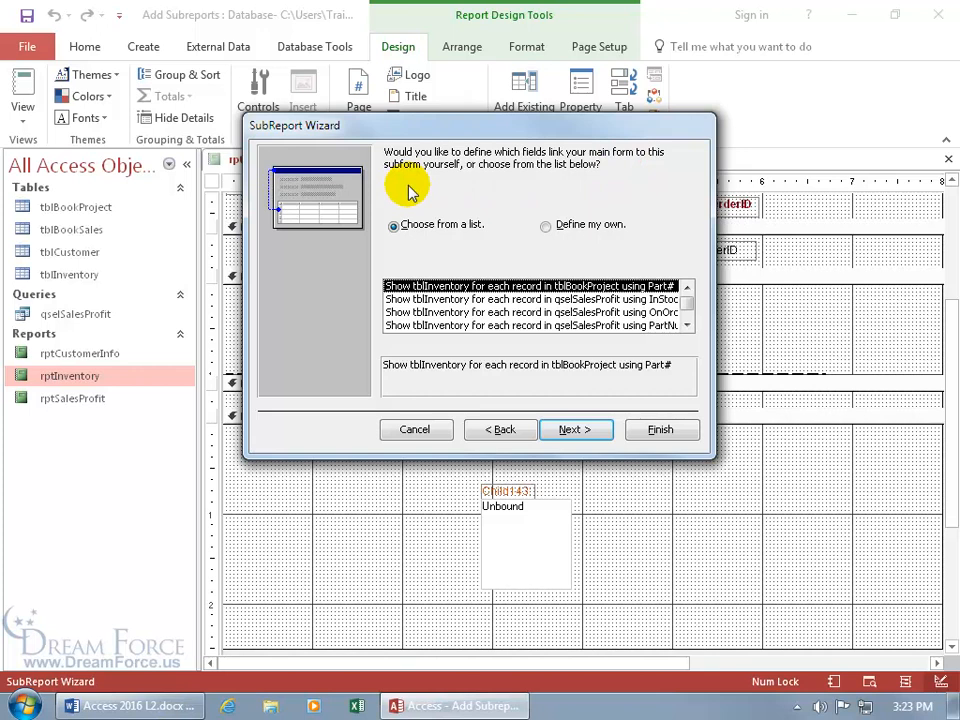
{"action": "left_click", "coordinate": [689, 307]}
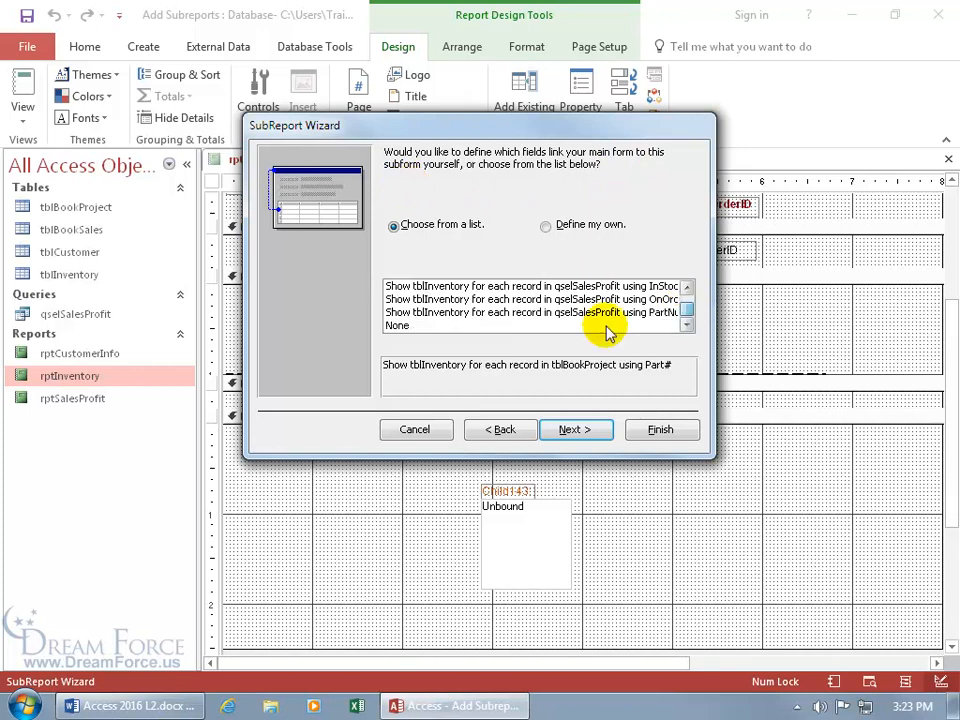
{"action": "left_click", "coordinate": [403, 327]}
{"action": "left_click", "coordinate": [568, 430]}
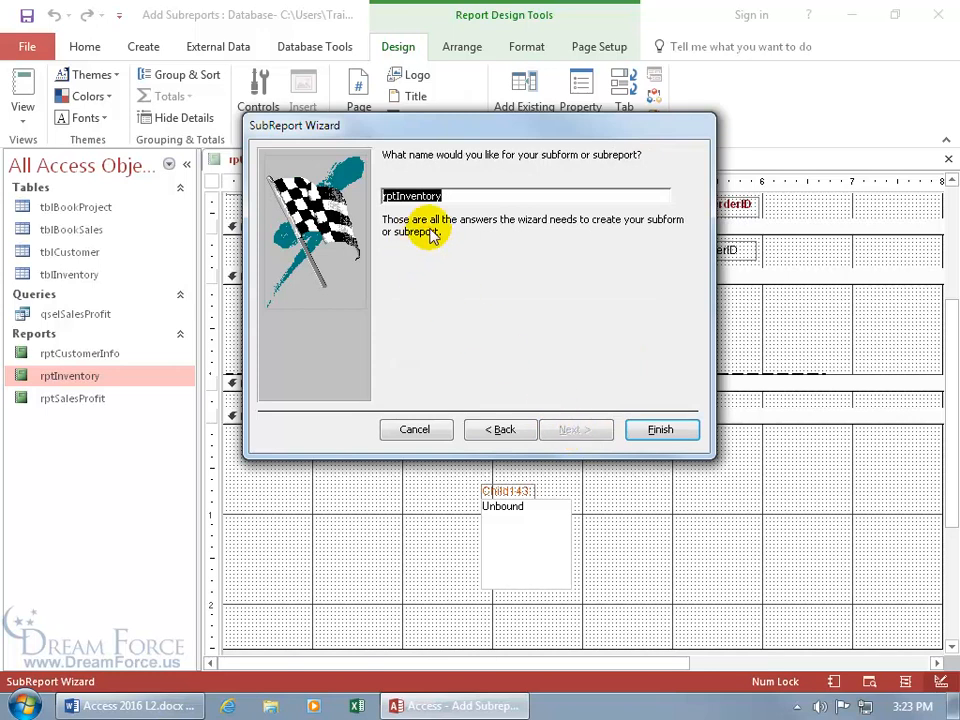
{"action": "left_click", "coordinate": [657, 431]}
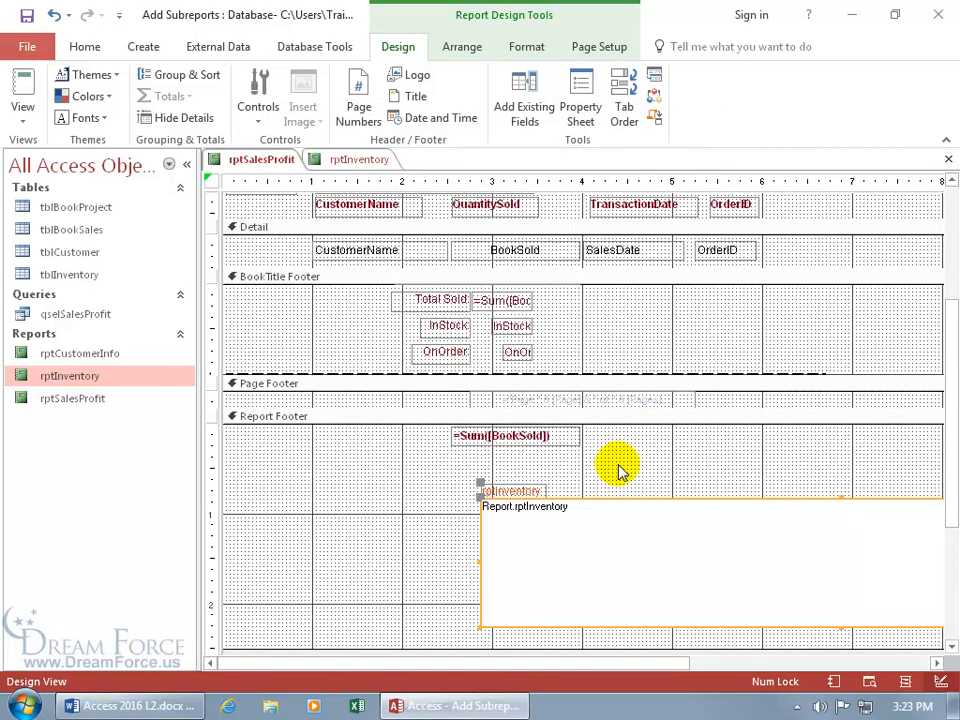
Step: Page through rptSalesProfit in Print Preview, examine how the inventory subreport prints on the last two pages, and return to Design View
{"action": "right_click", "coordinate": [268, 160]}
{"action": "left_click", "coordinate": [322, 313]}
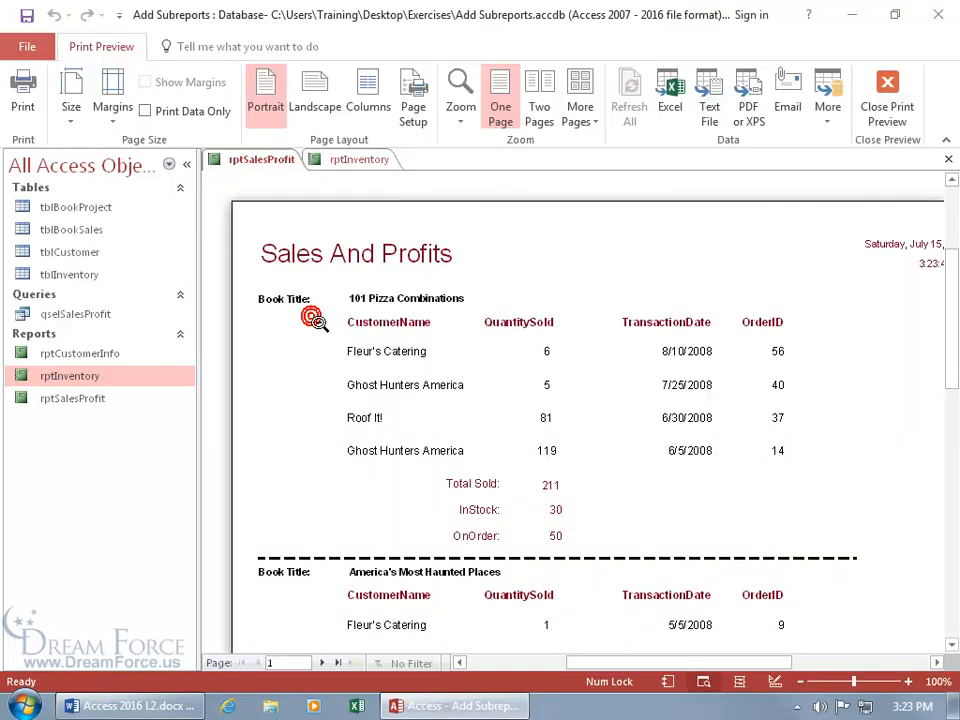
{"action": "left_click", "coordinate": [450, 381]}
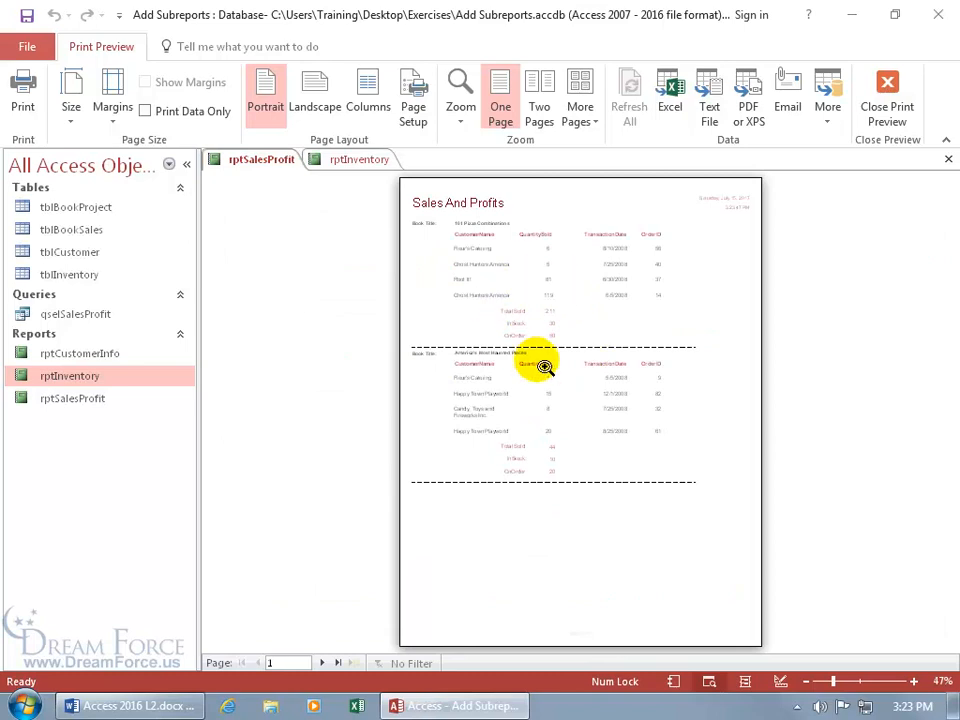
{"action": "left_click", "coordinate": [321, 663]}
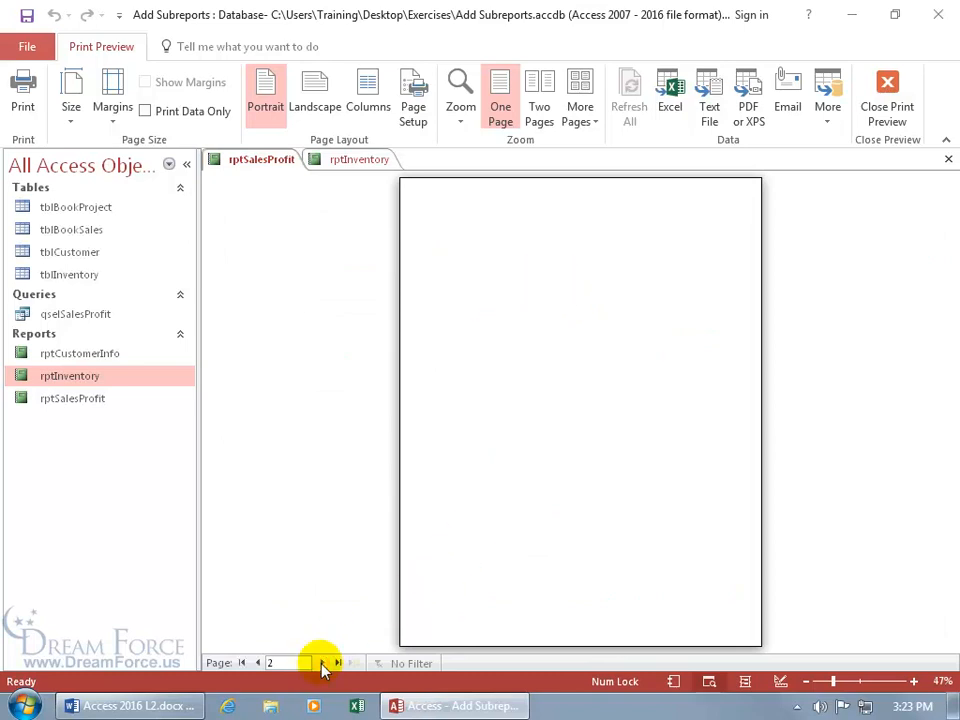
{"action": "left_click", "coordinate": [321, 663]}
{"action": "left_click", "coordinate": [321, 663]}
{"action": "left_click", "coordinate": [321, 663]}
{"action": "left_click", "coordinate": [321, 663]}
{"action": "left_click", "coordinate": [339, 664]}
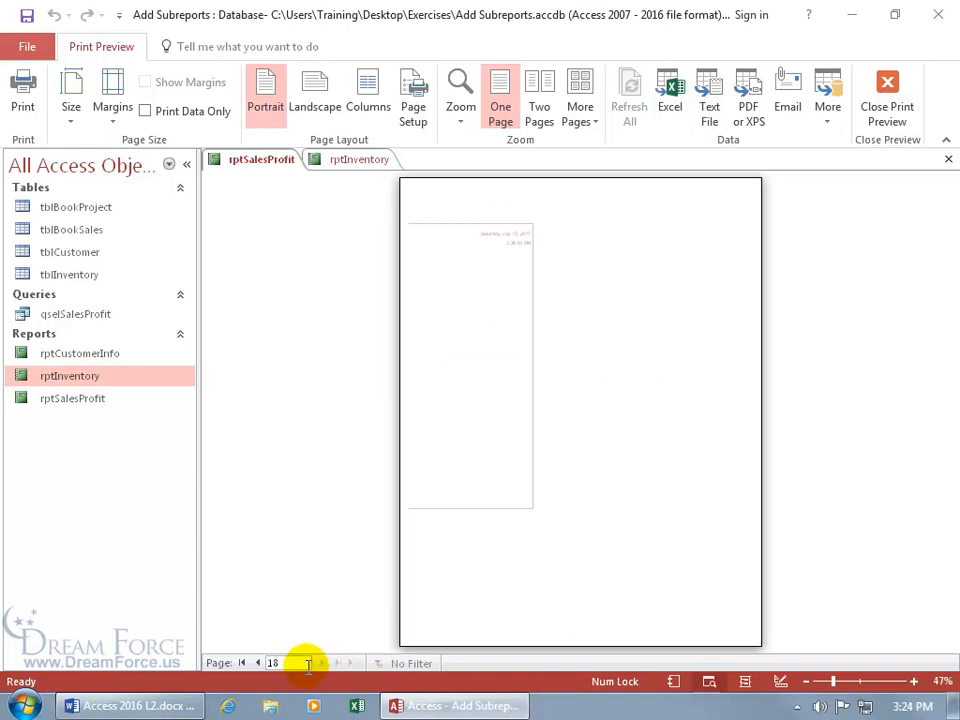
{"action": "left_click", "coordinate": [257, 664]}
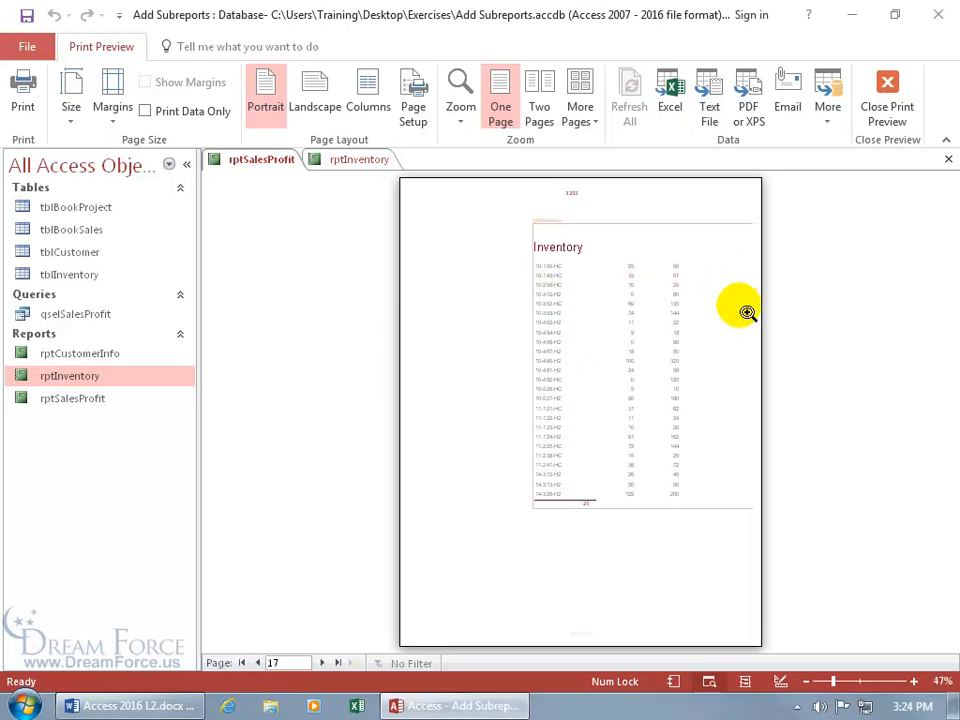
{"action": "right_click", "coordinate": [576, 289]}
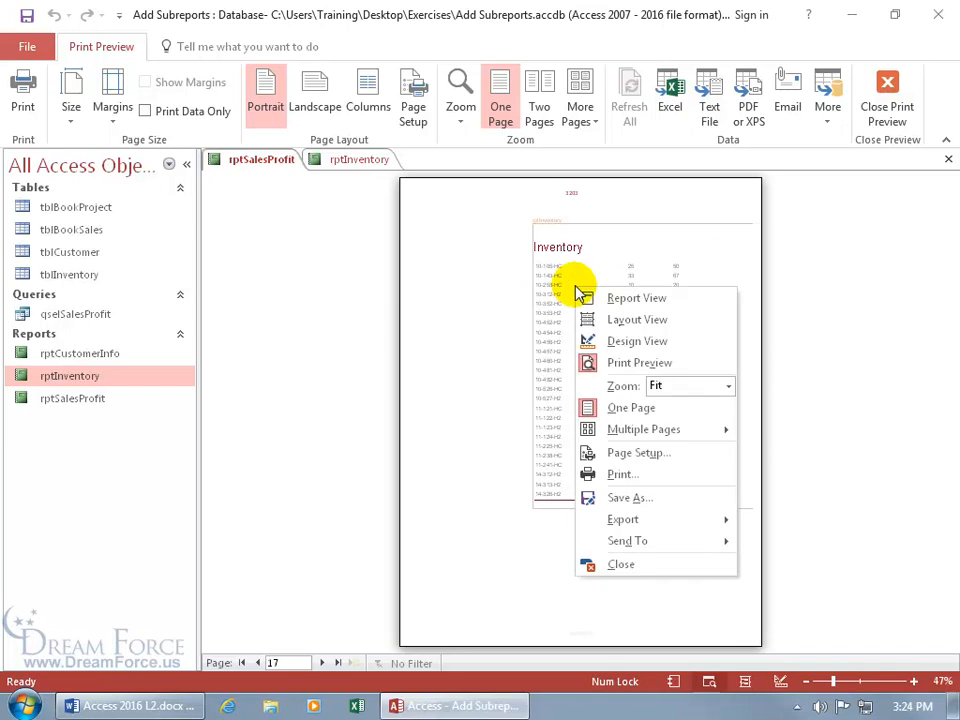
{"action": "left_click", "coordinate": [624, 341]}
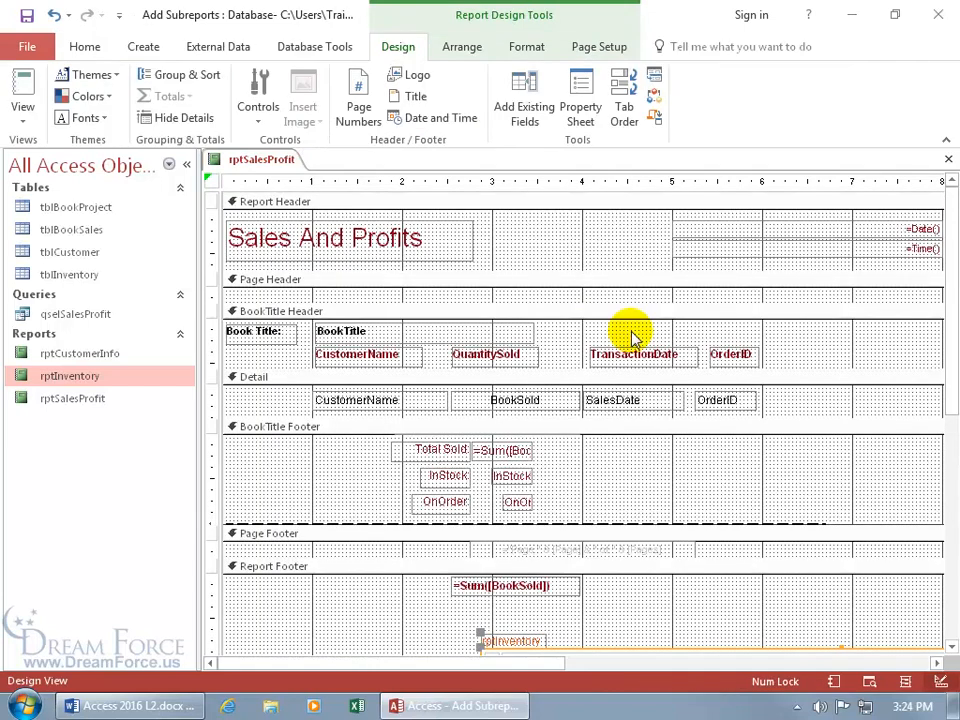
Step: Widen the report to about 11.2 inches and shorten the rptInventory subreport from its far end to about 4.4 inches wide
{"action": "scroll", "coordinate": [643, 550], "scroll_direction": "down", "scroll_amount": 5}
{"action": "left_click_drag", "start_coordinate": [530, 662], "coordinate": [780, 666]}
{"action": "left_click_drag", "start_coordinate": [951, 493], "coordinate": [939, 257]}
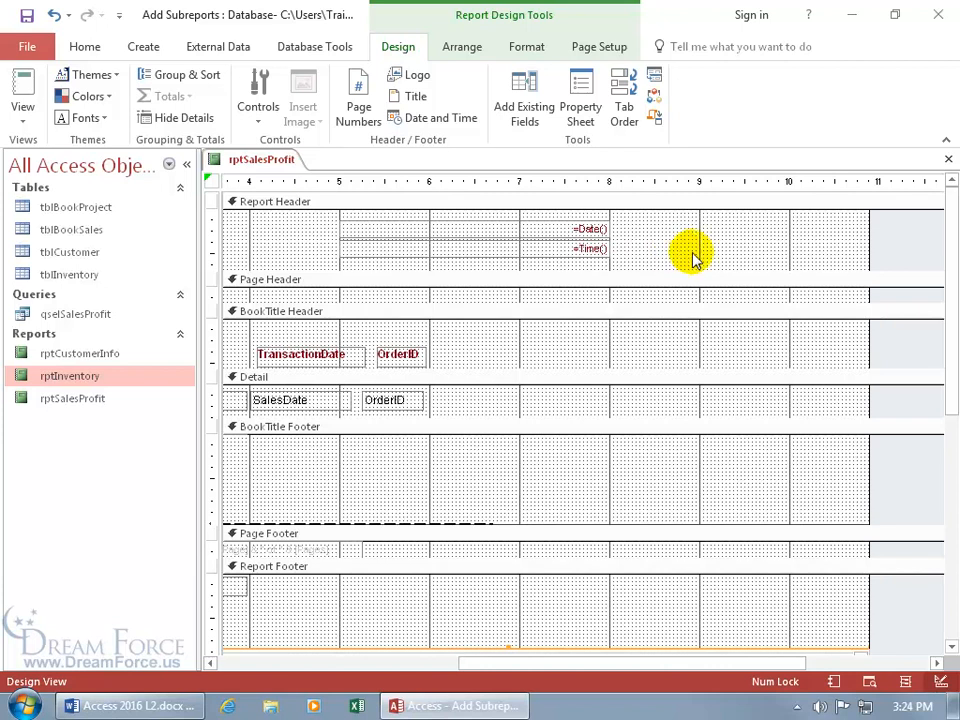
{"action": "left_click_drag", "start_coordinate": [943, 261], "coordinate": [949, 440]}
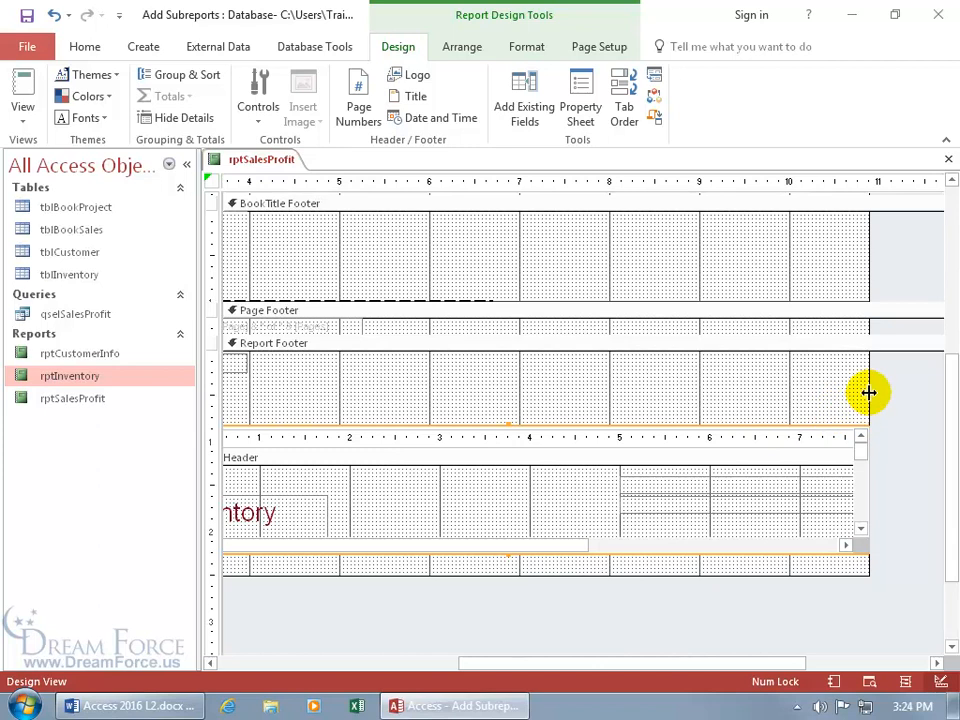
{"action": "left_click_drag", "start_coordinate": [869, 392], "coordinate": [895, 392]}
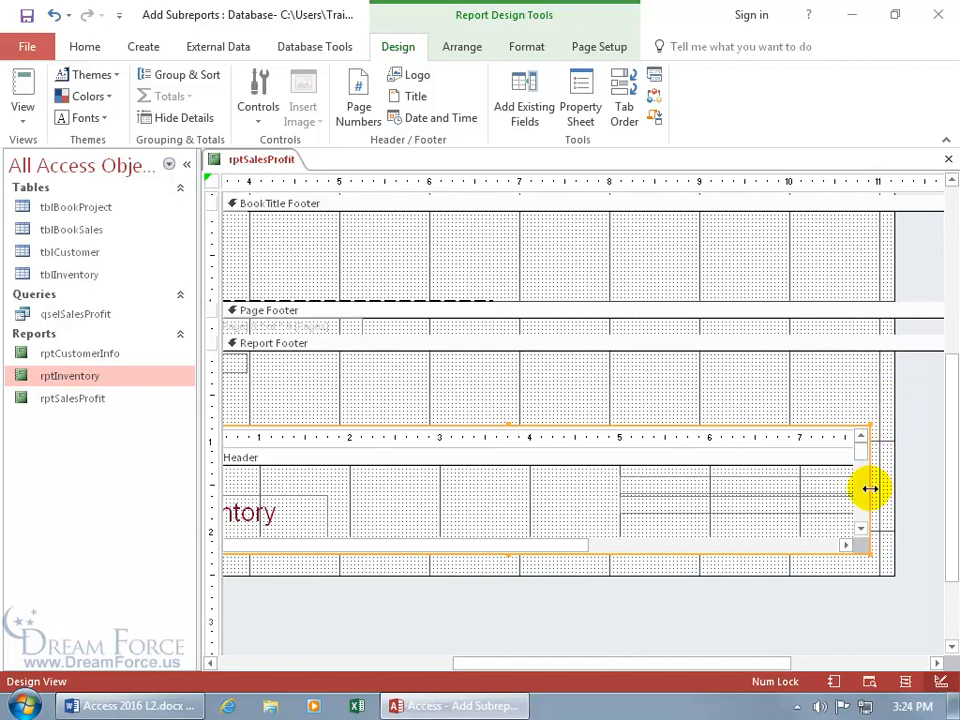
{"action": "left_click_drag", "start_coordinate": [870, 488], "coordinate": [549, 499]}
Step: Move the rptInventory subreport to the Report Footer's left margin and widen it to about 6 inches
{"action": "left_click_drag", "start_coordinate": [556, 658], "coordinate": [307, 651]}
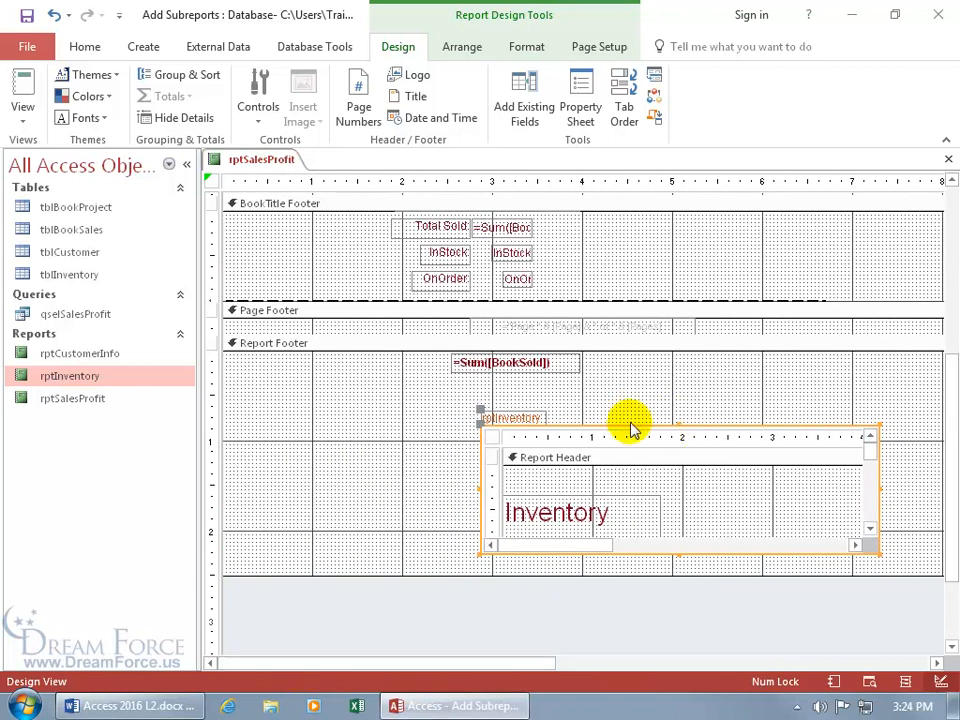
{"action": "left_click_drag", "start_coordinate": [628, 427], "coordinate": [374, 427]}
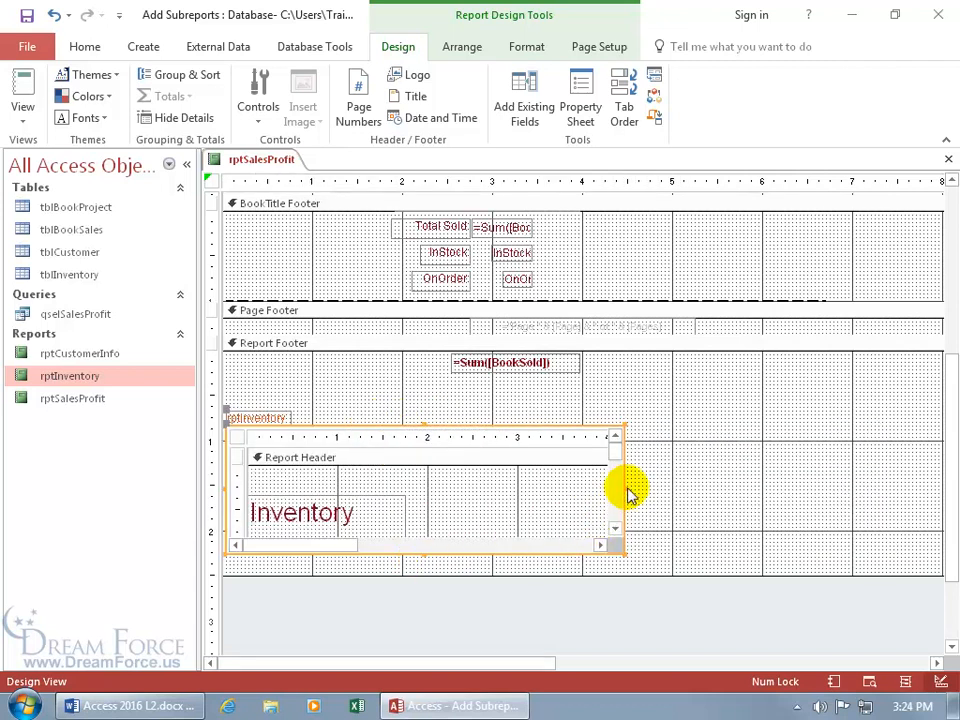
{"action": "left_click_drag", "start_coordinate": [624, 488], "coordinate": [771, 488]}
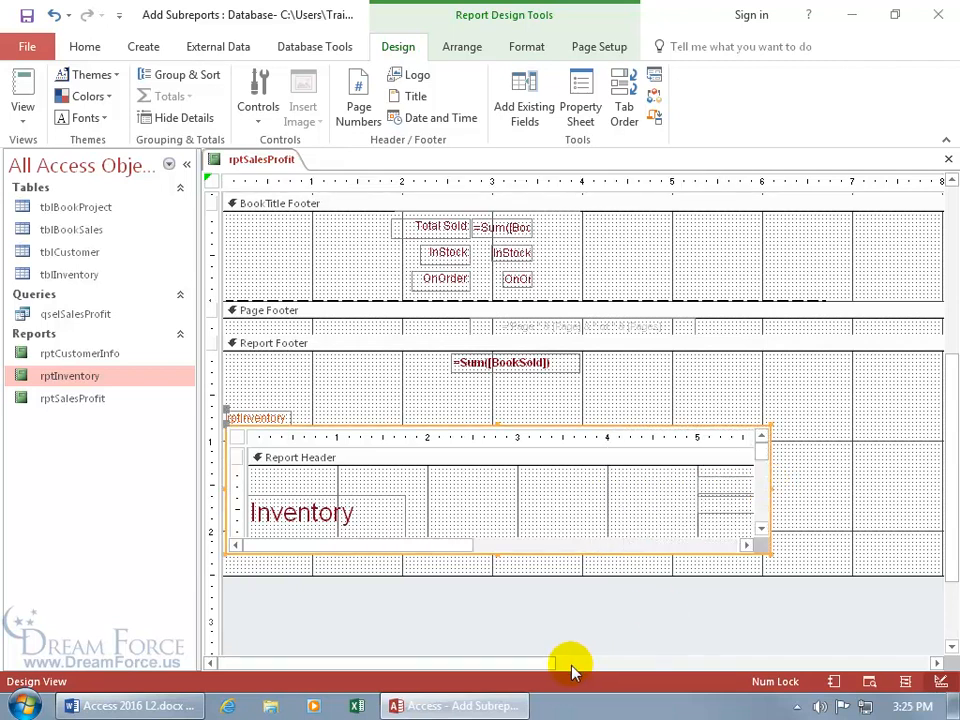
{"action": "left_click_drag", "start_coordinate": [489, 664], "coordinate": [818, 663]}
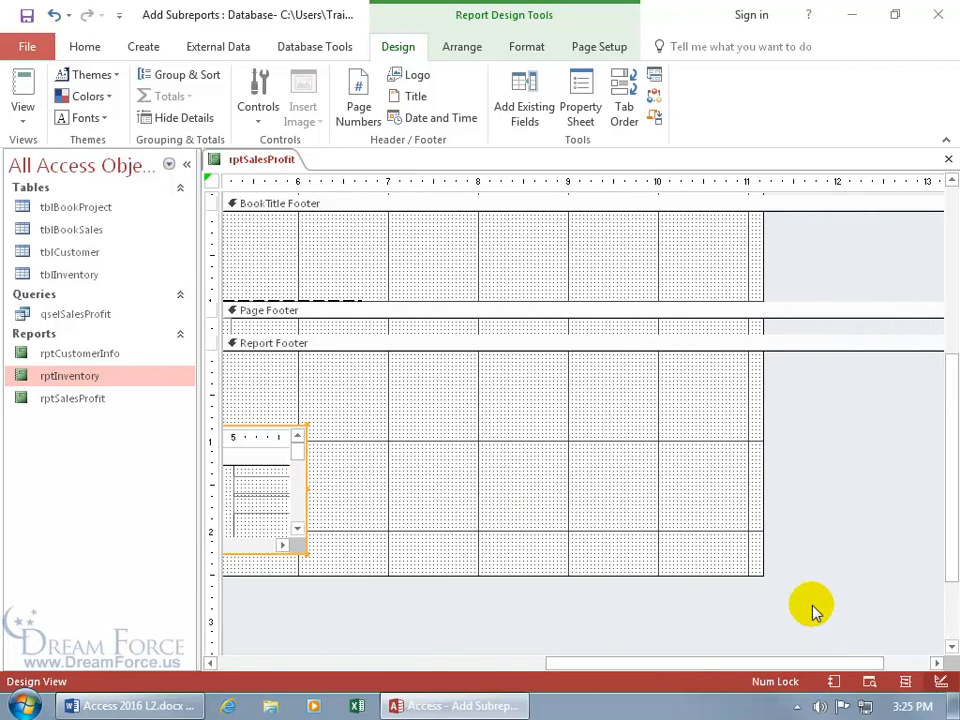
Step: Narrow rptSalesProfit to about 8 inches wide and switch it to Print Preview
{"action": "scroll", "coordinate": [814, 611], "scroll_direction": "up", "scroll_amount": 3}
{"action": "left_click_drag", "start_coordinate": [762, 408], "coordinate": [477, 407]}
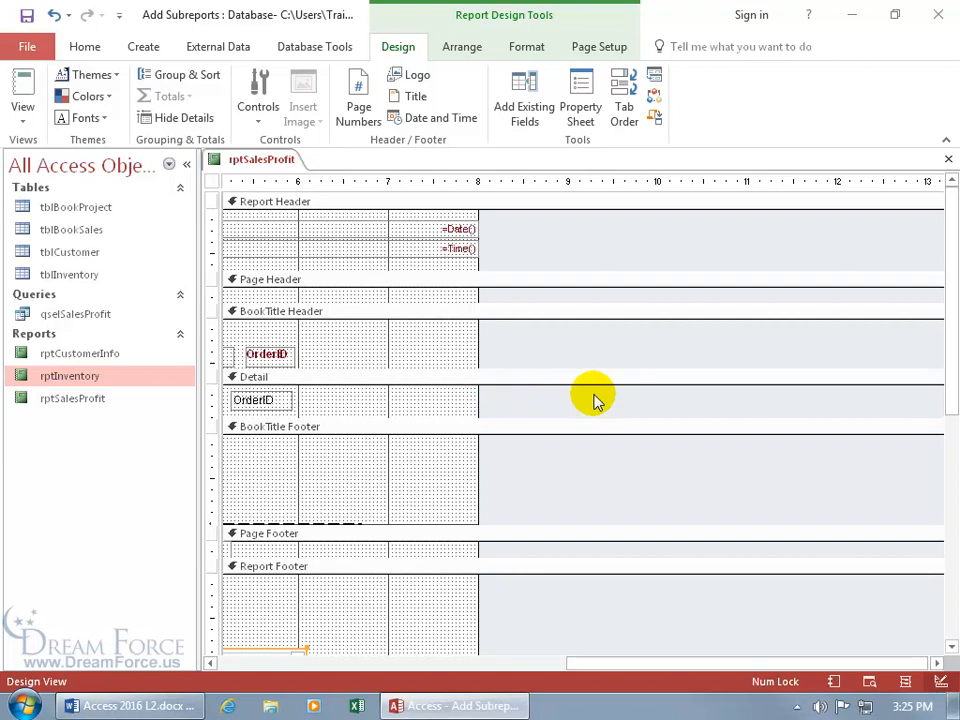
{"action": "right_click", "coordinate": [275, 162]}
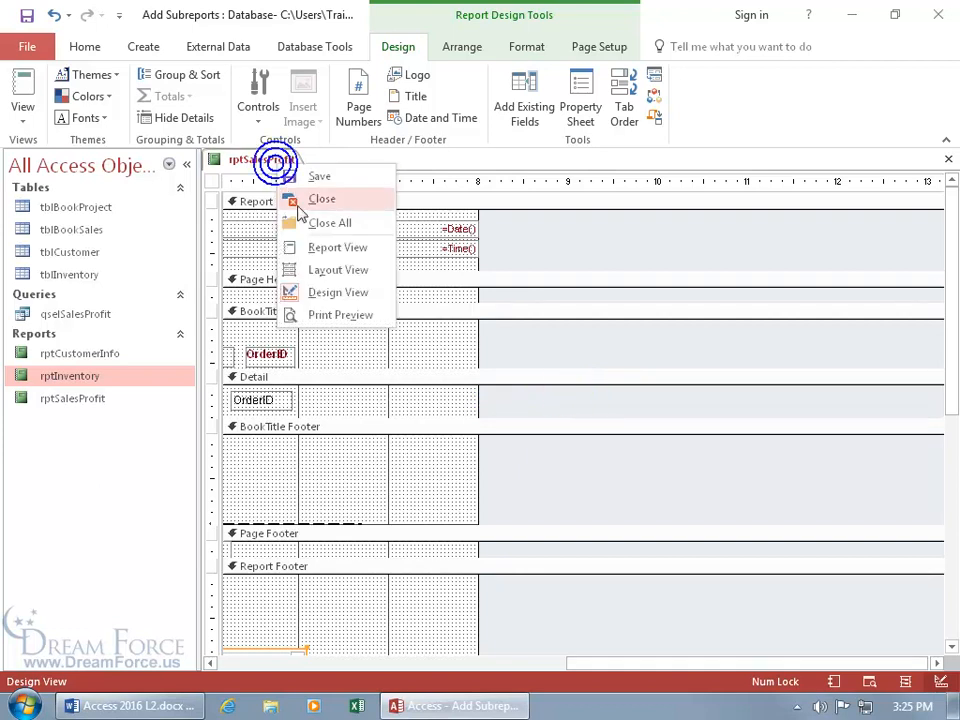
{"action": "left_click", "coordinate": [332, 315]}
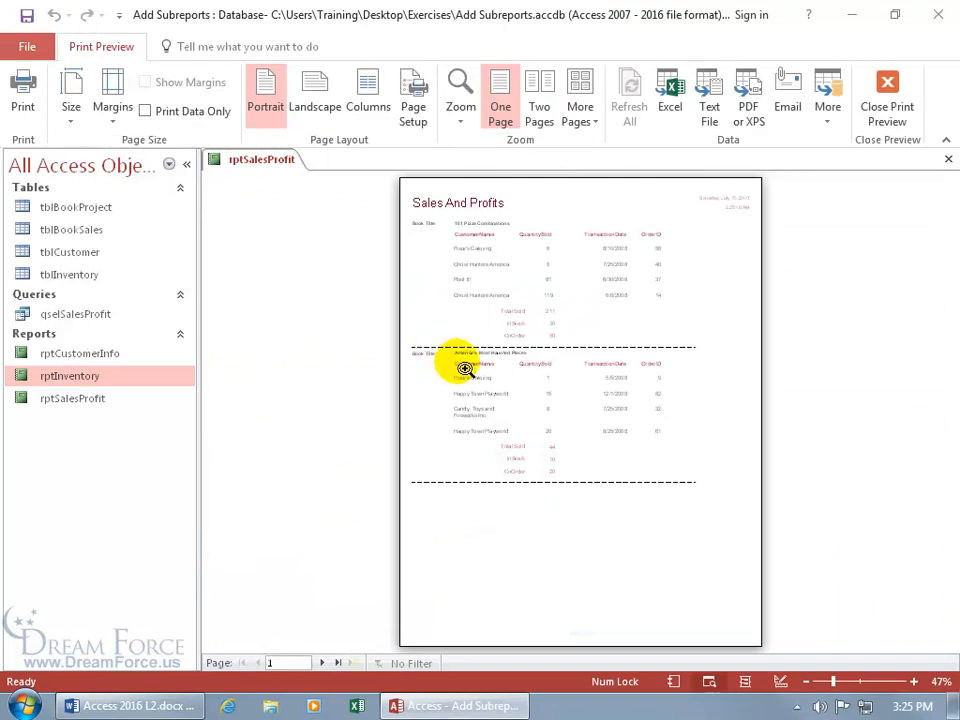
Step: Page to the end of rptSalesProfit and examine at full size how the inventory subreport's title and columns print
{"action": "left_click", "coordinate": [322, 663]}
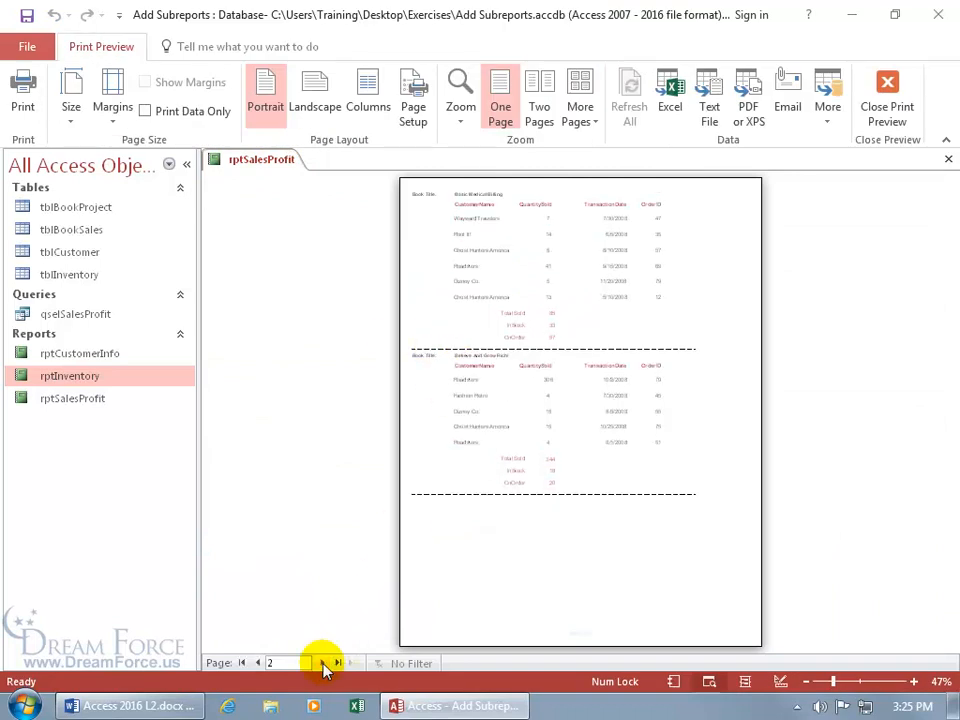
{"action": "left_click", "coordinate": [322, 663]}
{"action": "left_click", "coordinate": [322, 663]}
{"action": "left_click", "coordinate": [322, 663]}
{"action": "left_click", "coordinate": [322, 663]}
{"action": "left_click", "coordinate": [322, 663]}
{"action": "left_click", "coordinate": [322, 663]}
{"action": "left_click", "coordinate": [322, 663]}
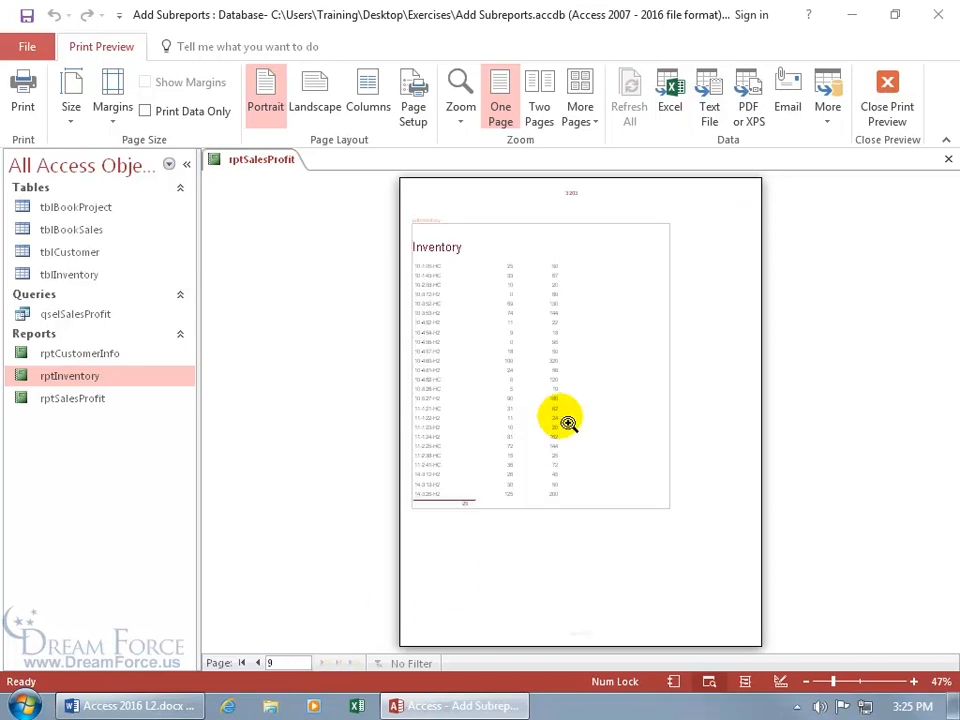
{"action": "left_click", "coordinate": [550, 368]}
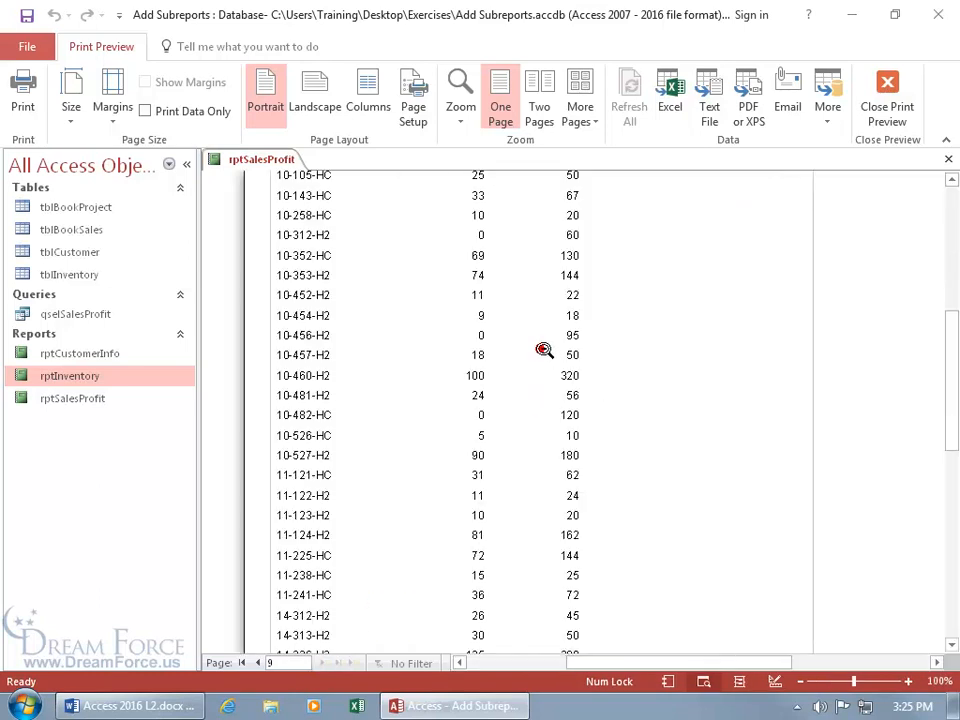
{"action": "left_click", "coordinate": [947, 343]}
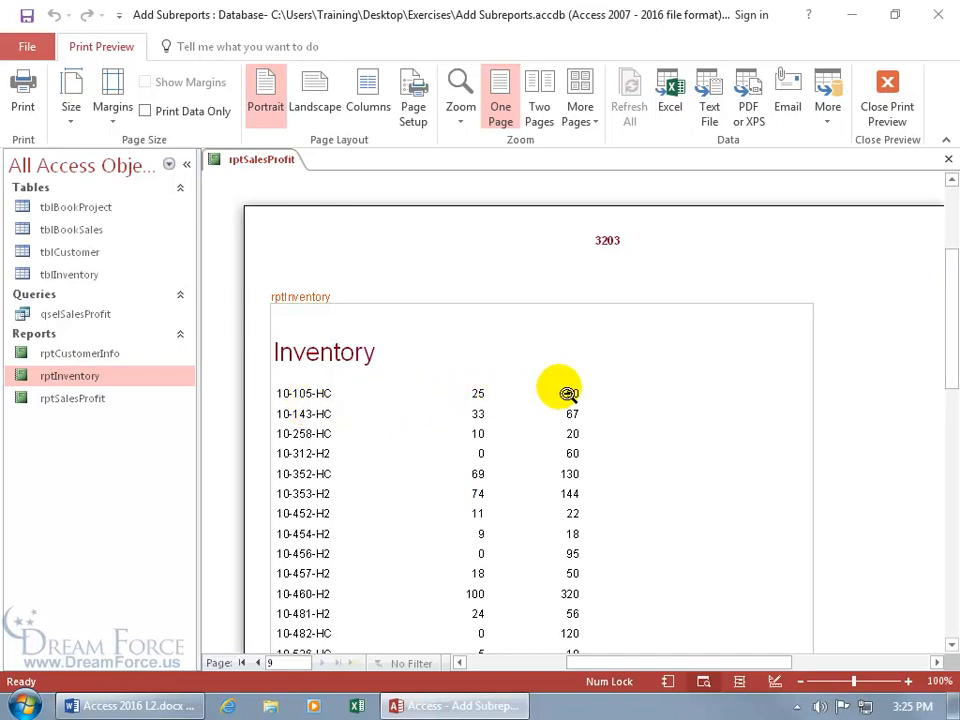
Step: Return rptSalesProfit to Design View at the rptInventory subreport in the Report Footer
{"action": "right_click", "coordinate": [497, 364]}
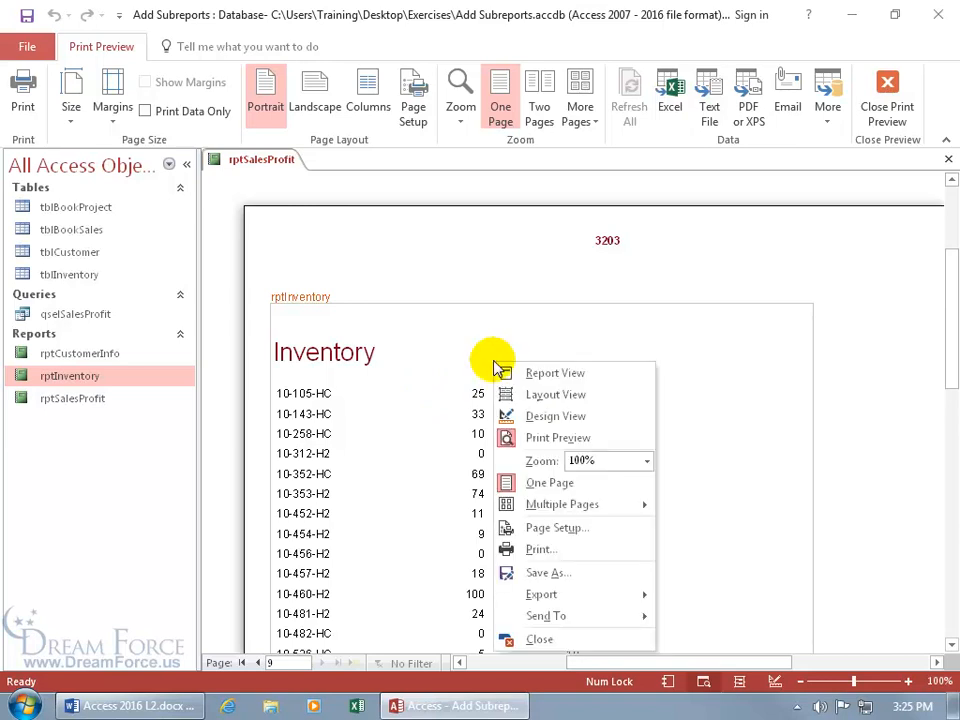
{"action": "left_click", "coordinate": [535, 419]}
{"action": "left_click_drag", "start_coordinate": [945, 360], "coordinate": [945, 546]}
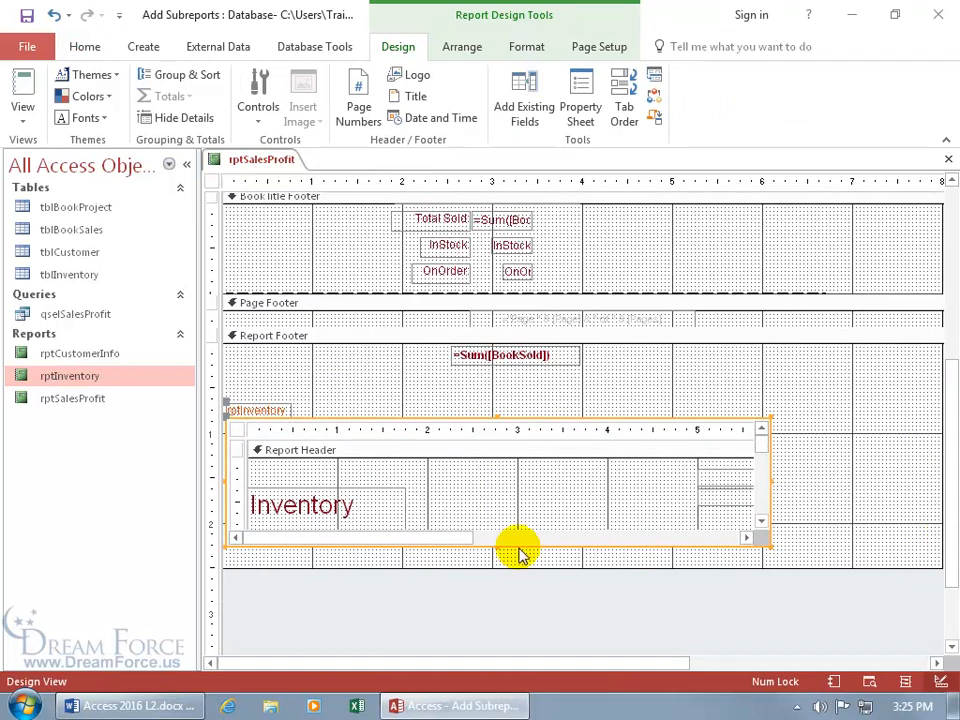
Step: Try to cut the PartNumber, InStock and OnOrder labels from the subreport's Page Header
{"action": "left_click", "coordinate": [761, 520]}
{"action": "left_click", "coordinate": [761, 520]}
{"action": "left_click", "coordinate": [761, 520]}
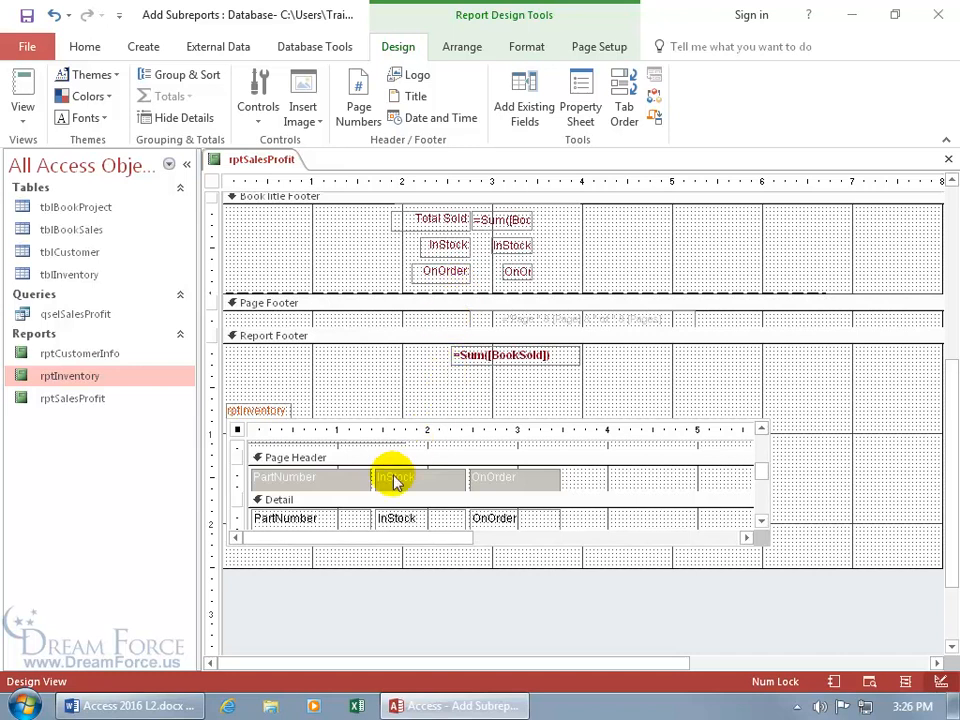
{"action": "left_click", "coordinate": [347, 480]}
{"action": "left_click", "coordinate": [418, 480], "text": "shift"}
{"action": "left_click", "coordinate": [497, 479], "text": "shift"}
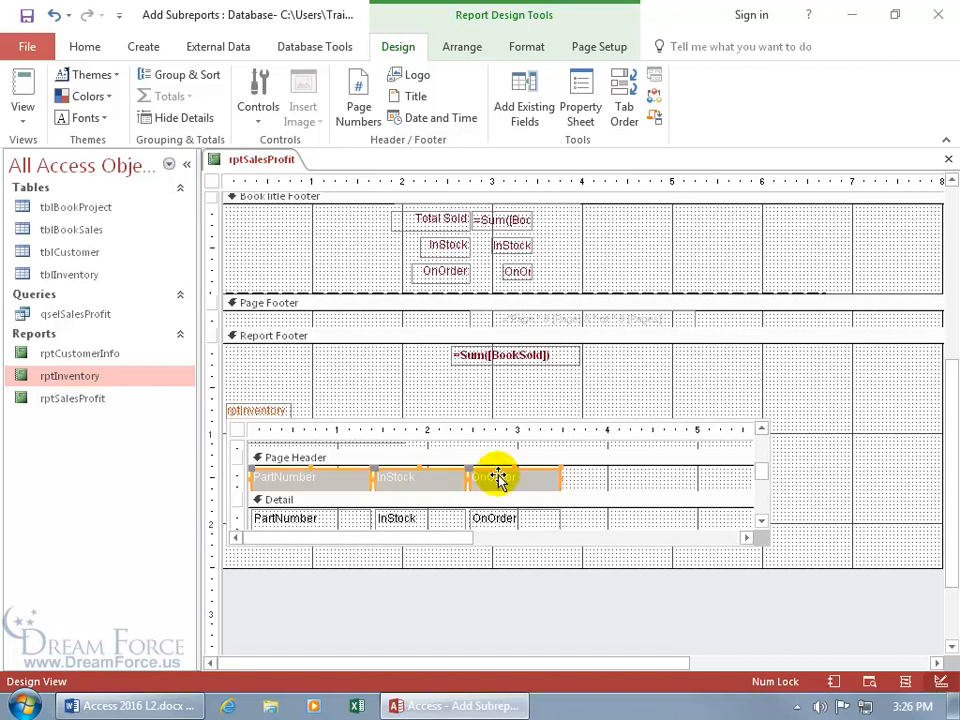
{"action": "key", "text": "ctrl+x"}
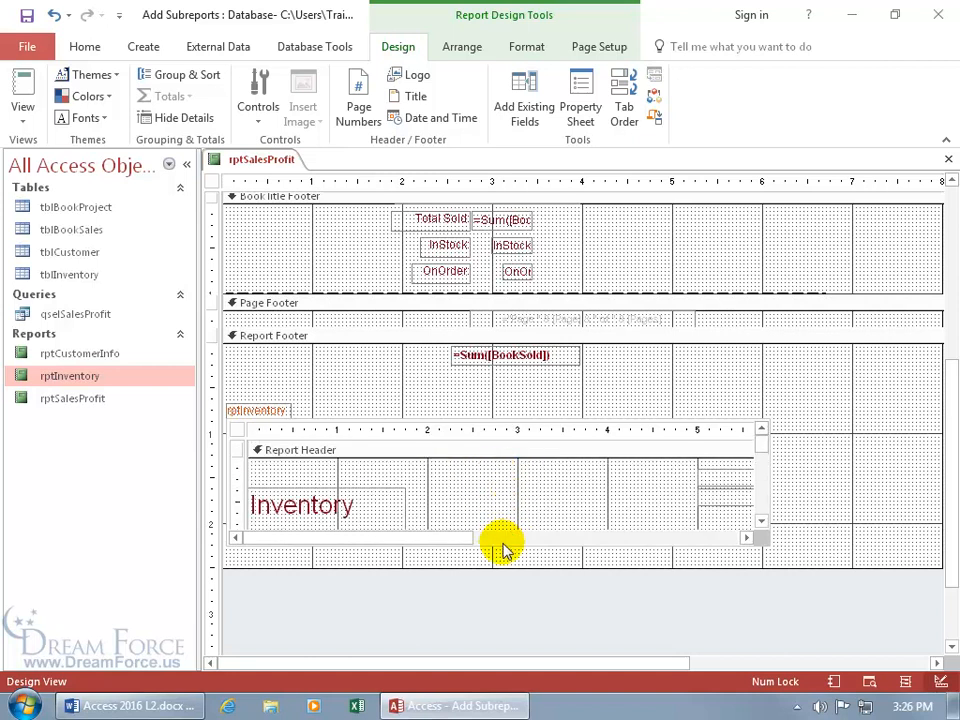
Step: Heighten the rptInventory subreport to about 2 inches and move its PartNumber, InStock and OnOrder labels from the Page Header into the Report Header
{"action": "left_click", "coordinate": [529, 550]}
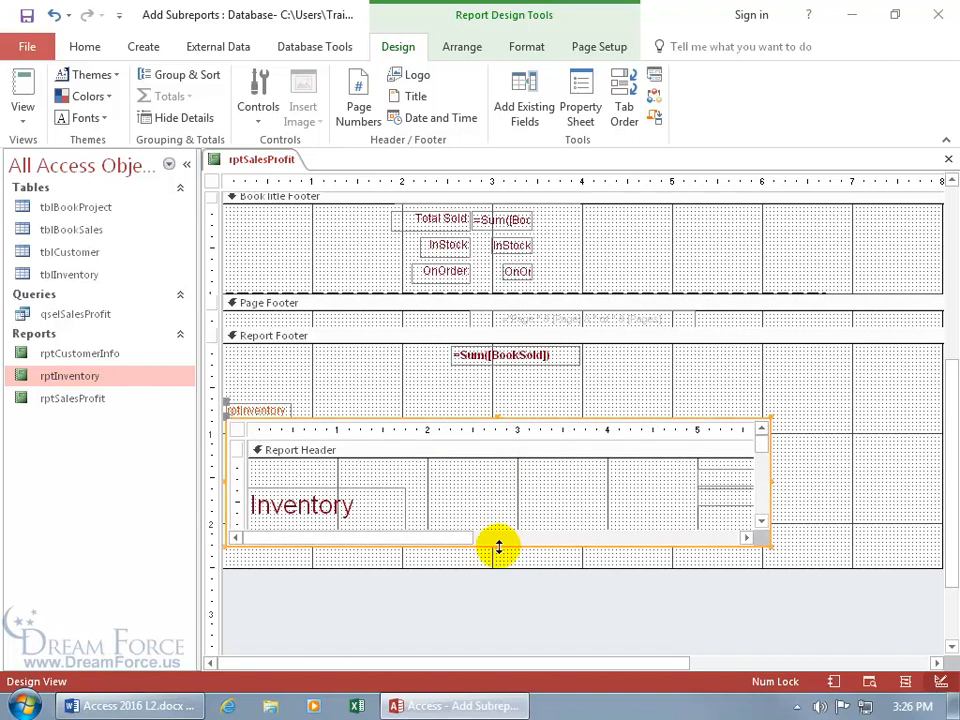
{"action": "left_click_drag", "start_coordinate": [496, 547], "coordinate": [497, 592]}
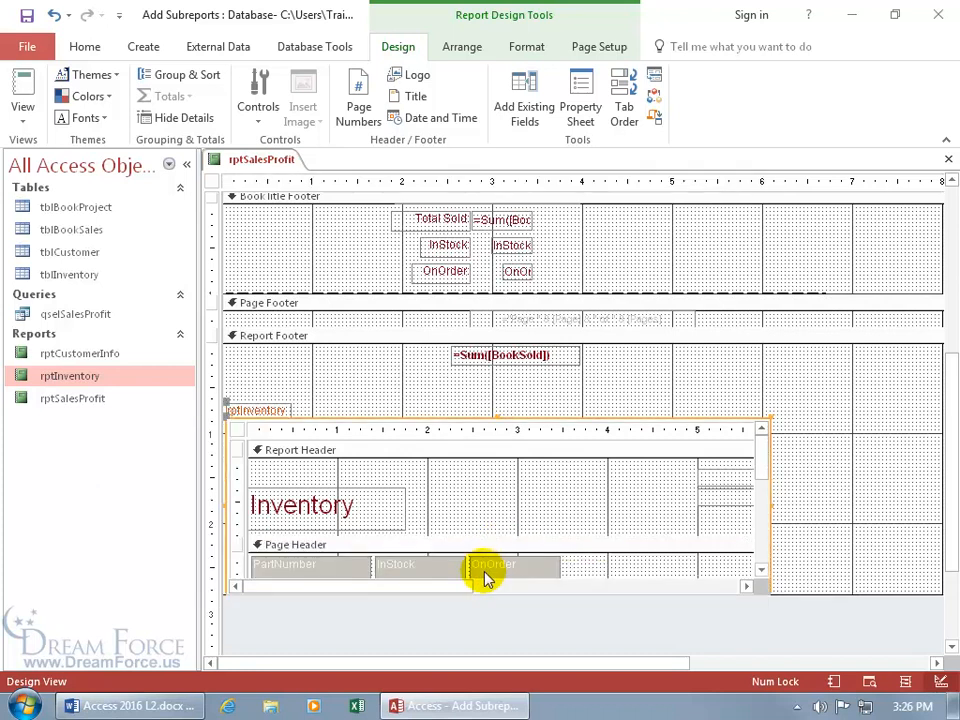
{"action": "left_click", "coordinate": [356, 564]}
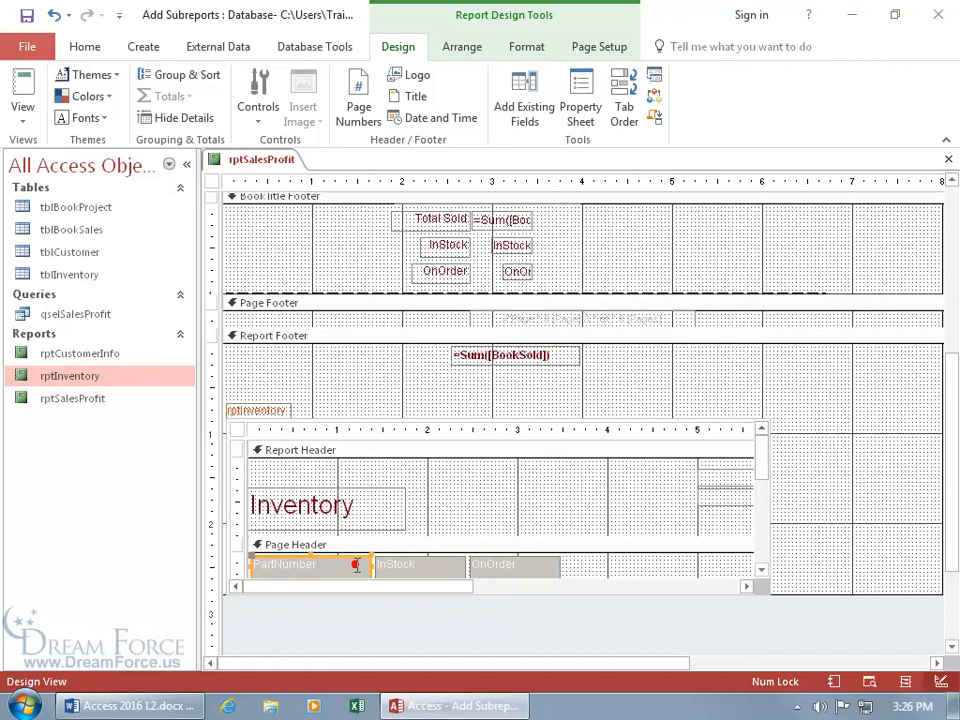
{"action": "left_click", "coordinate": [418, 565], "text": "shift"}
{"action": "left_click", "coordinate": [508, 565], "text": "shift"}
{"action": "left_click_drag", "start_coordinate": [508, 565], "coordinate": [506, 469]}
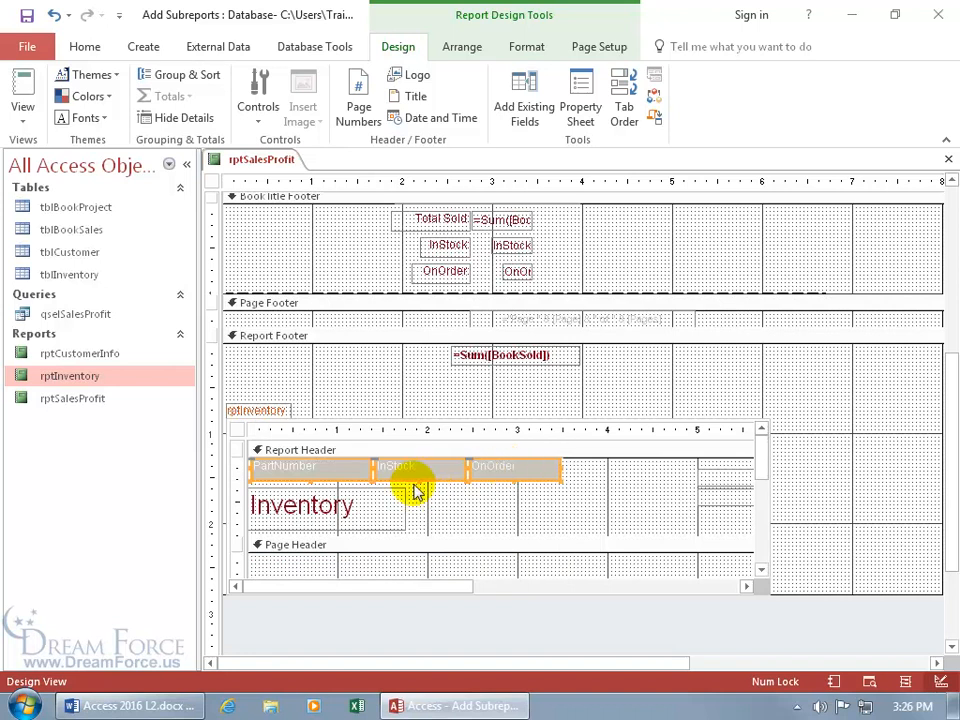
Step: Extend the subreport's Report Header to about 1.2 inches and place the three column labels beneath the Inventory title
{"action": "left_click_drag", "start_coordinate": [439, 534], "coordinate": [441, 564]}
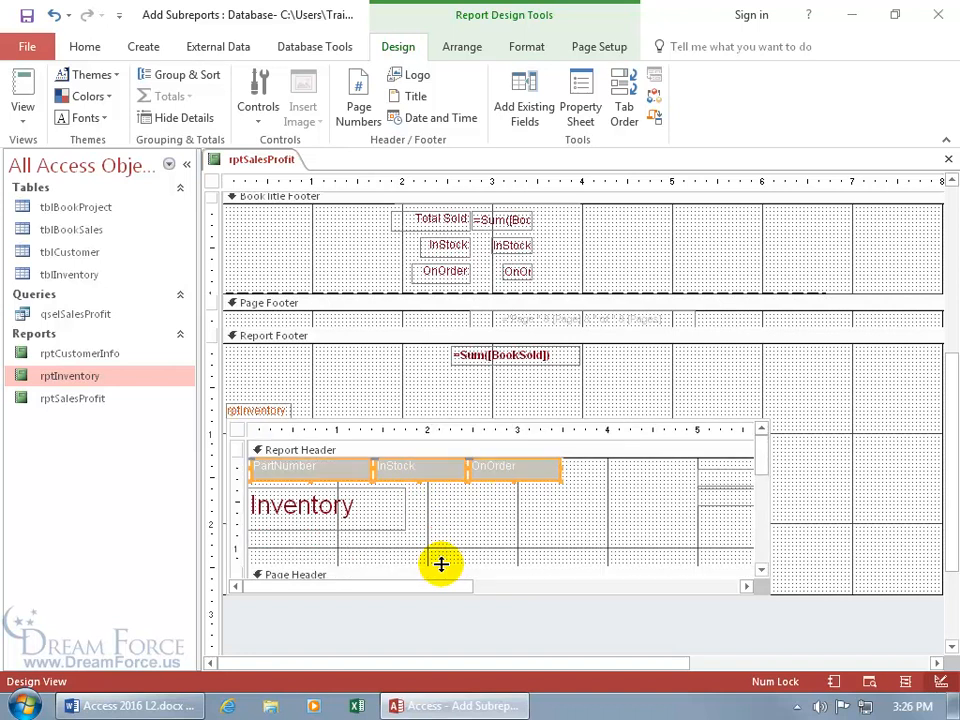
{"action": "left_click_drag", "start_coordinate": [403, 480], "coordinate": [397, 561]}
{"action": "scroll", "coordinate": [560, 550], "scroll_direction": "down", "scroll_amount": 2}
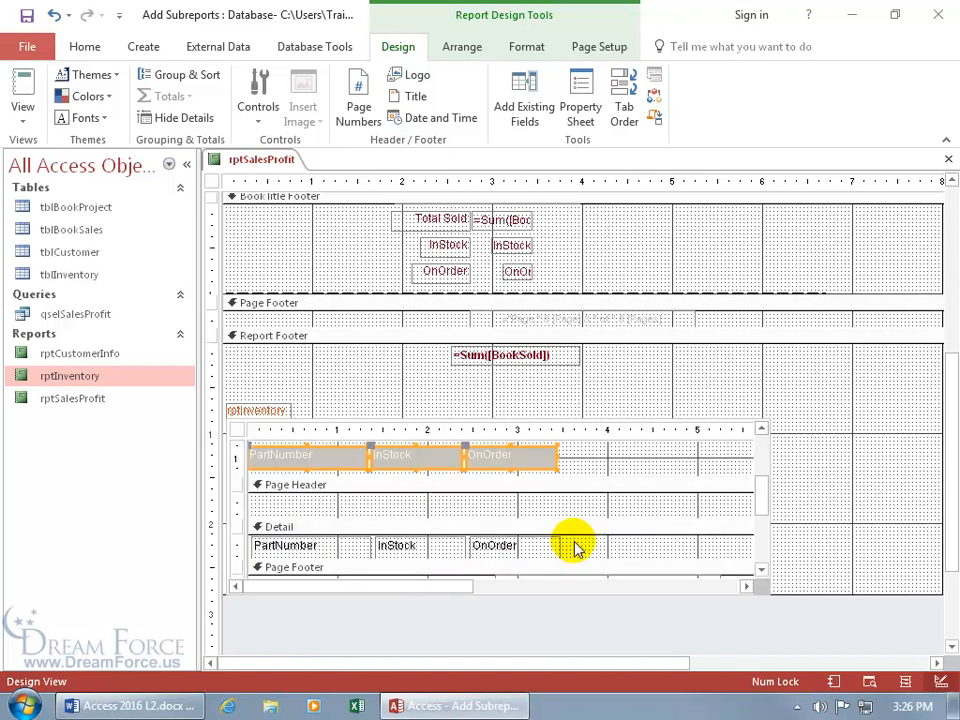
{"action": "key", "text": "Down"}
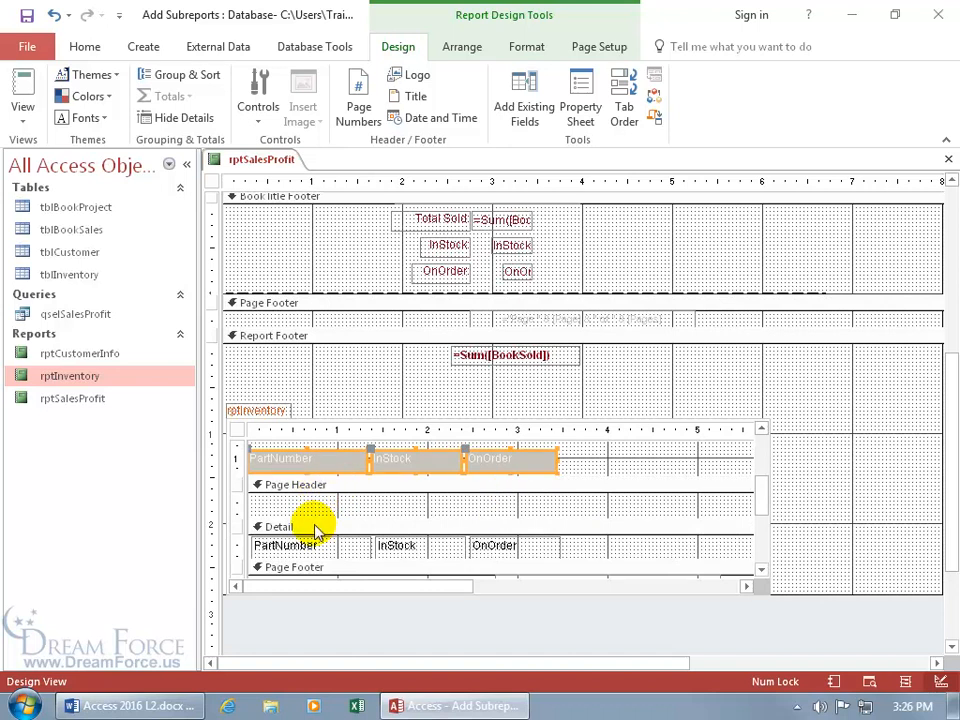
Step: Collapse the subreport's empty Page Header and preview the last page of rptSalesProfit to check the column headings
{"action": "left_click", "coordinate": [361, 500]}
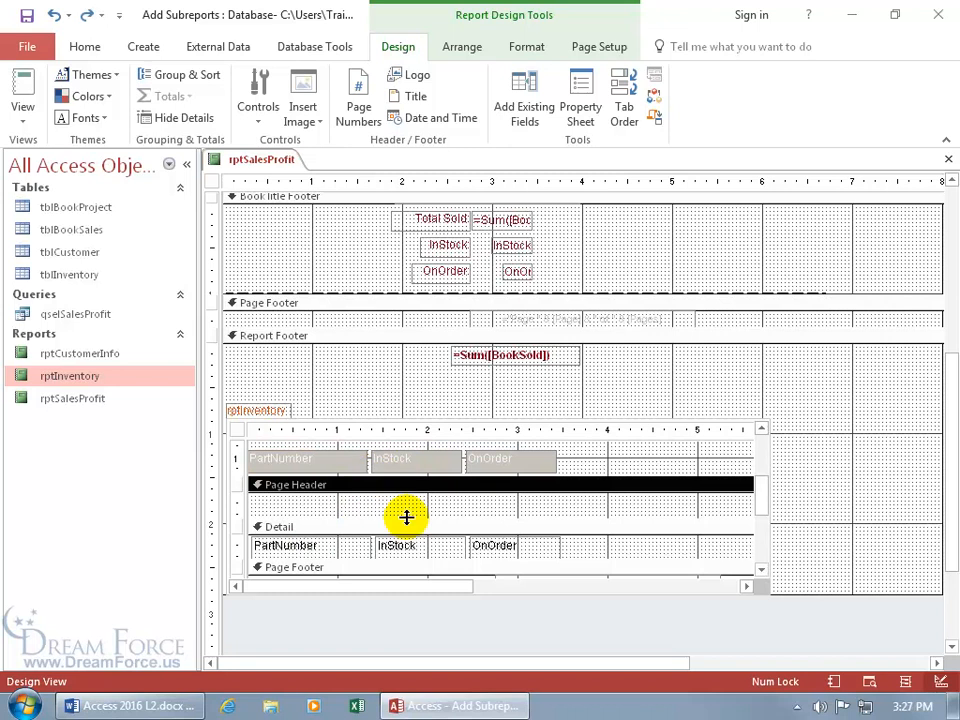
{"action": "left_click_drag", "start_coordinate": [406, 517], "coordinate": [399, 493]}
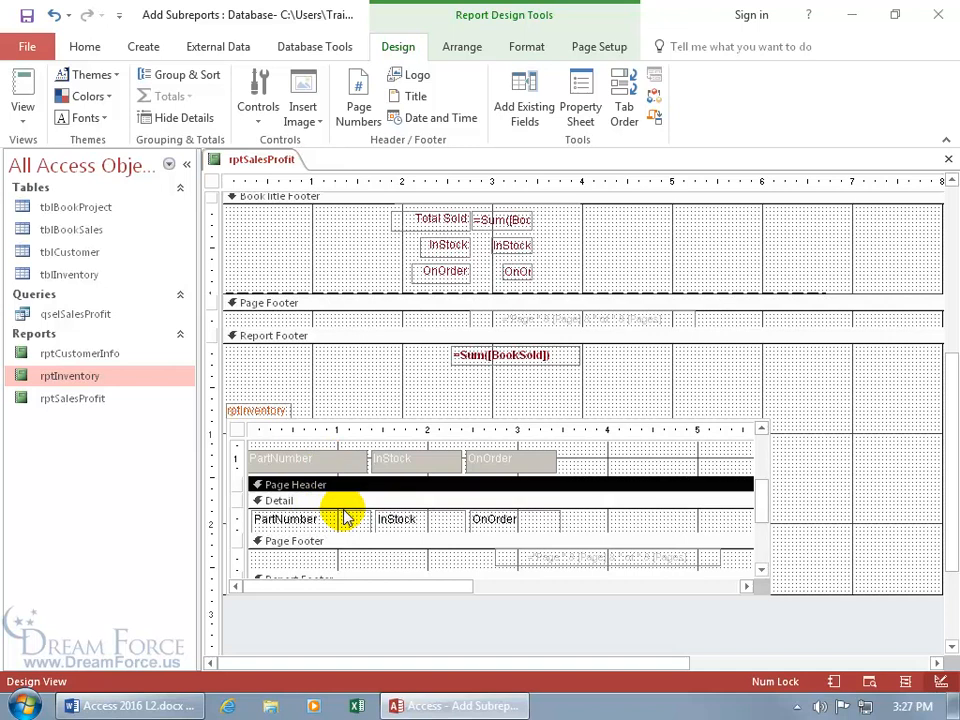
{"action": "right_click", "coordinate": [272, 161]}
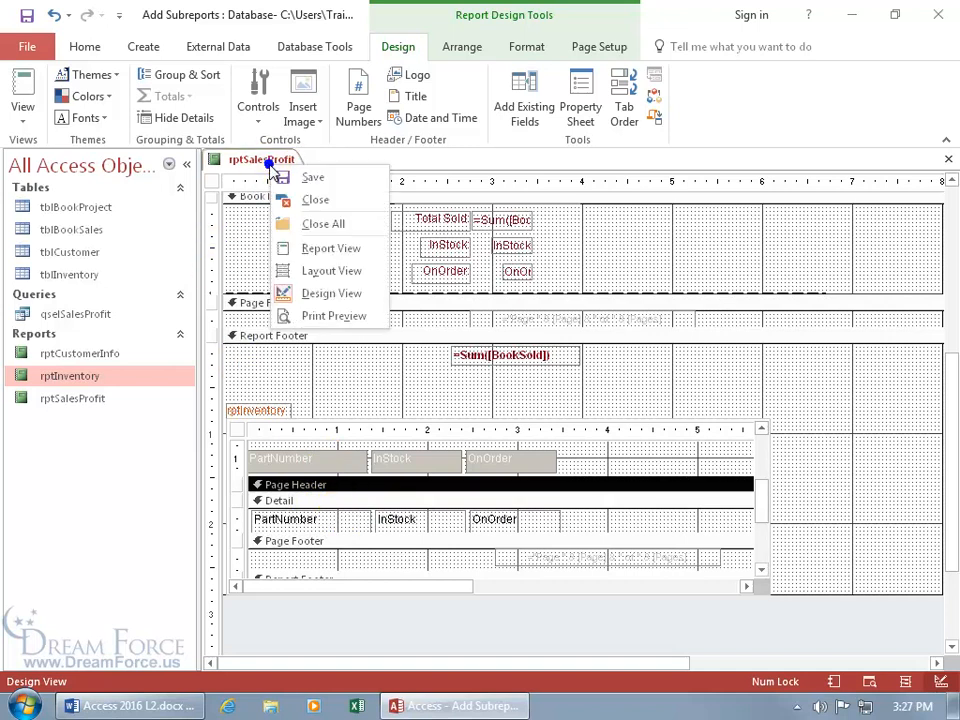
{"action": "left_click", "coordinate": [309, 315]}
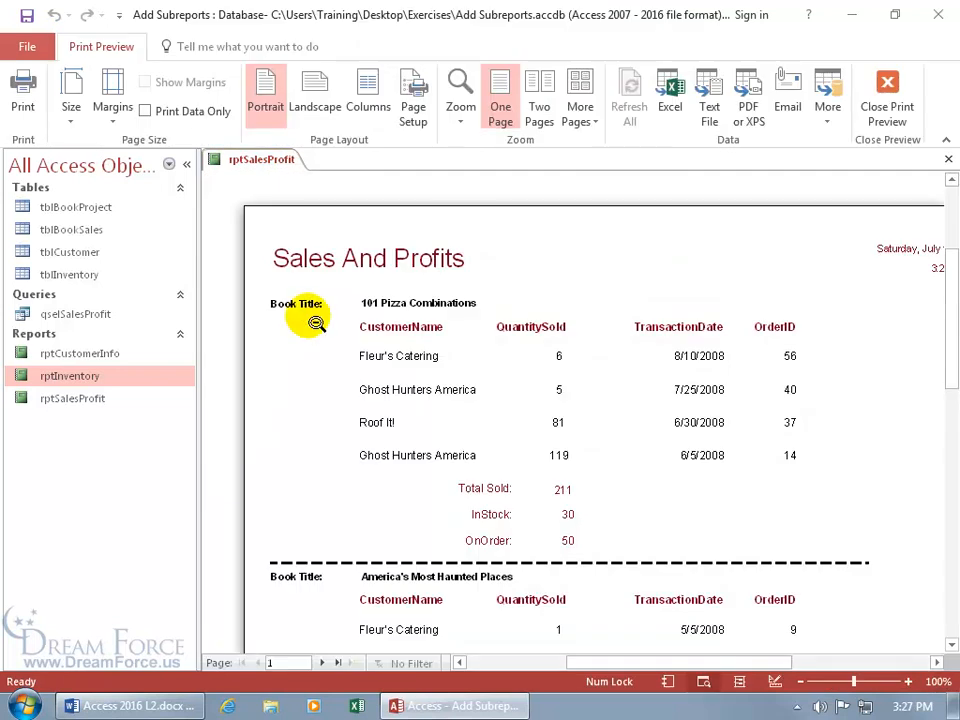
{"action": "left_click", "coordinate": [336, 663]}
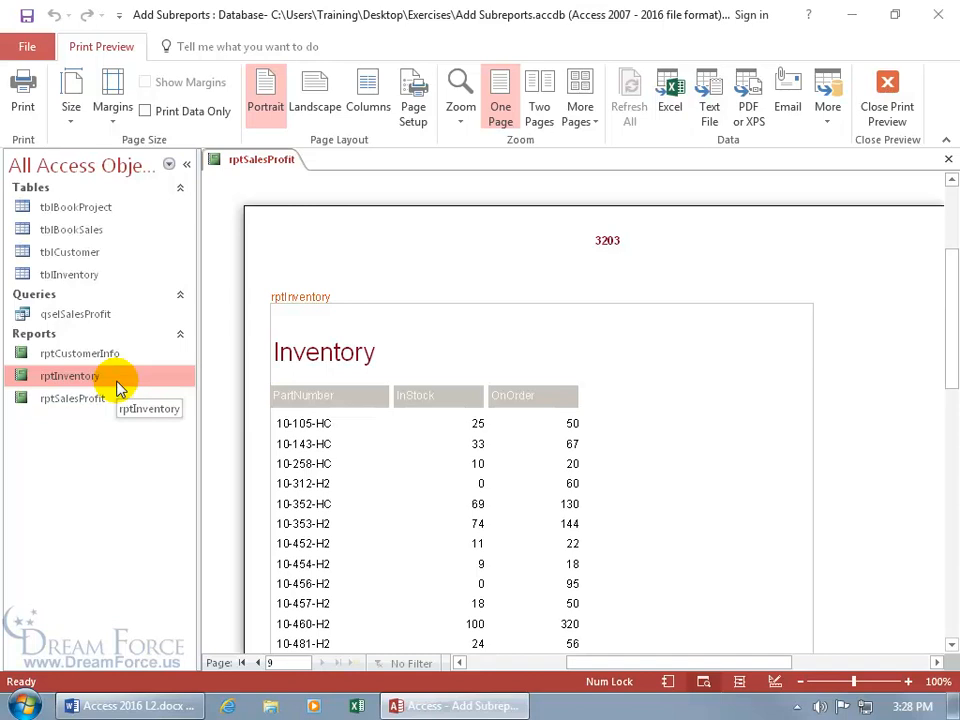
Step: Close rptSalesProfit, saving the changes to both rptInventory and rptSalesProfit
{"action": "left_click", "coordinate": [946, 160]}
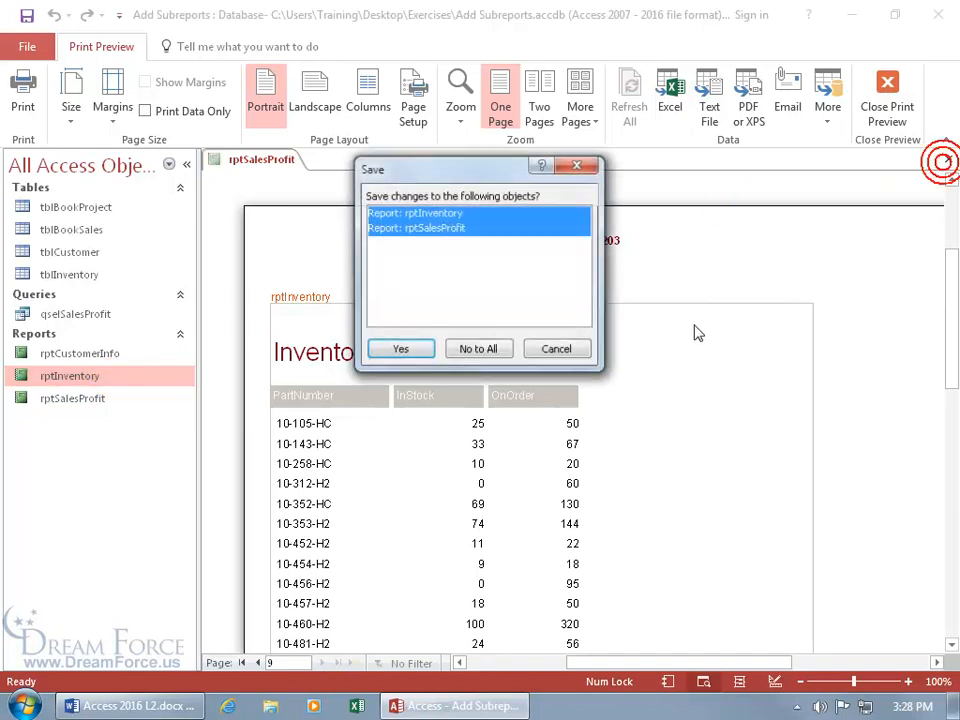
{"action": "left_click", "coordinate": [401, 350]}
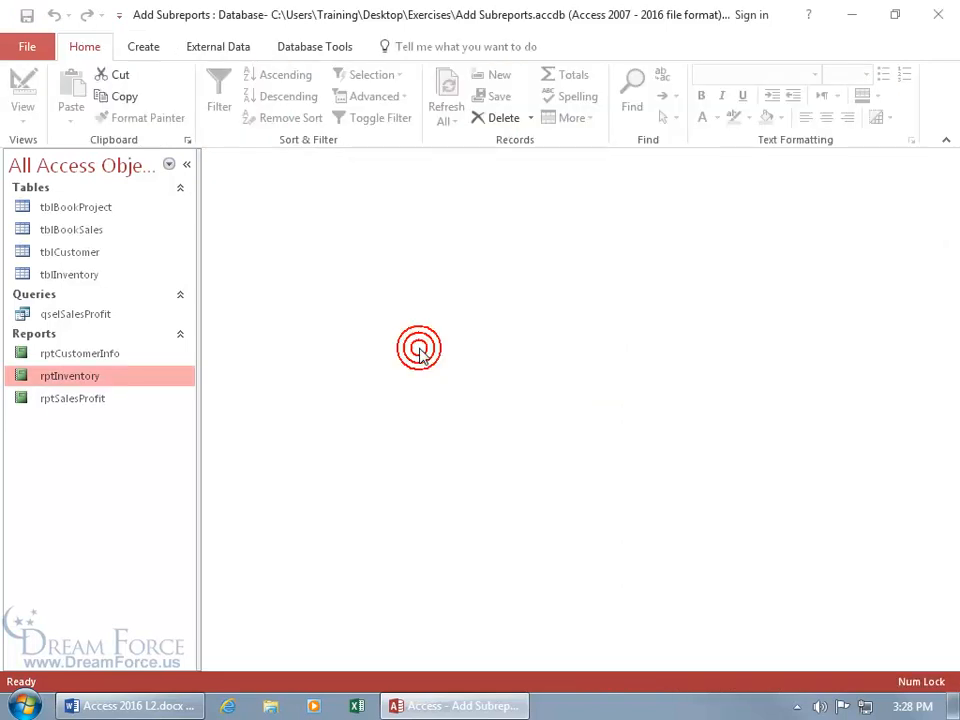
Step: Open rptInventory, examine the column labels beneath its title, and switch it to Design View
{"action": "double_click", "coordinate": [72, 380]}
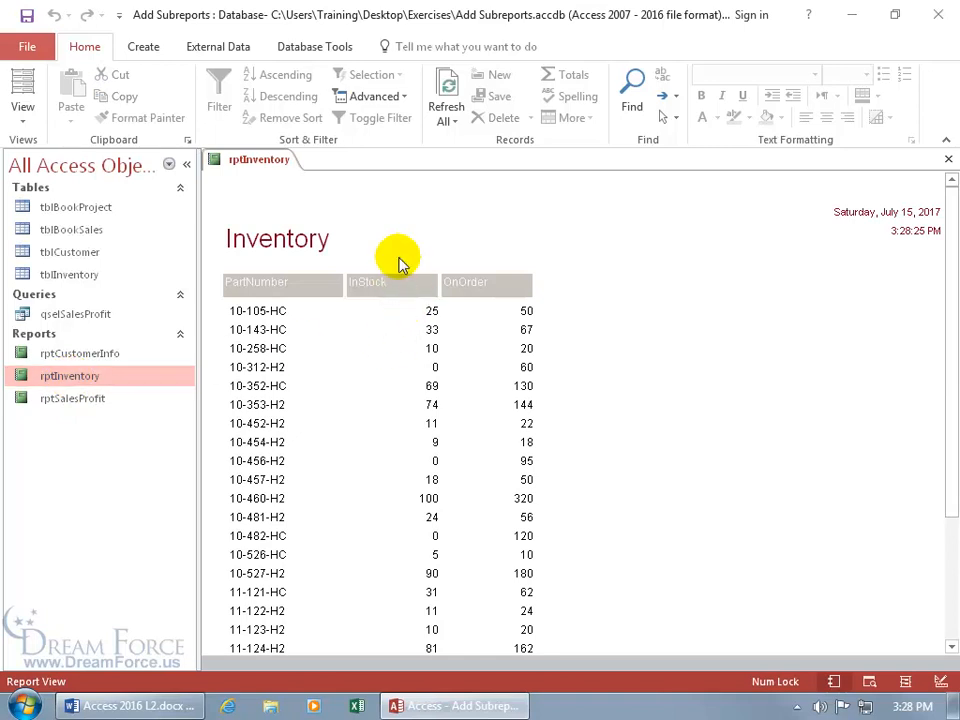
{"action": "right_click", "coordinate": [418, 230]}
{"action": "left_click", "coordinate": [448, 280]}
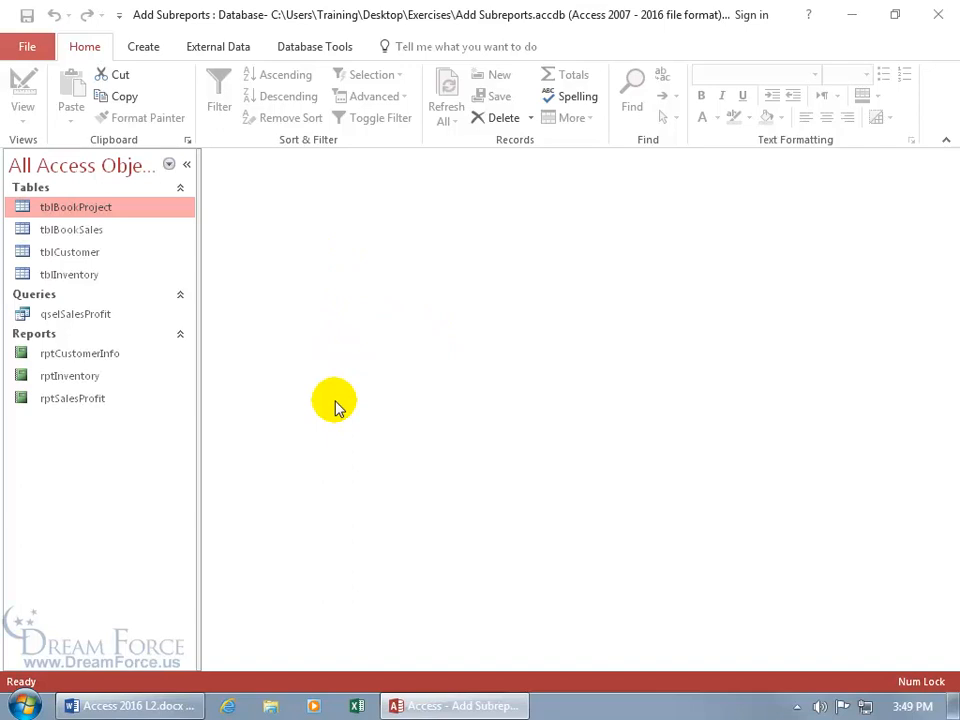
Step: Open rptCustomerInfo and the tblCustomer table, examine their customer fields through the phone column, and close both
{"action": "left_click", "coordinate": [114, 362]}
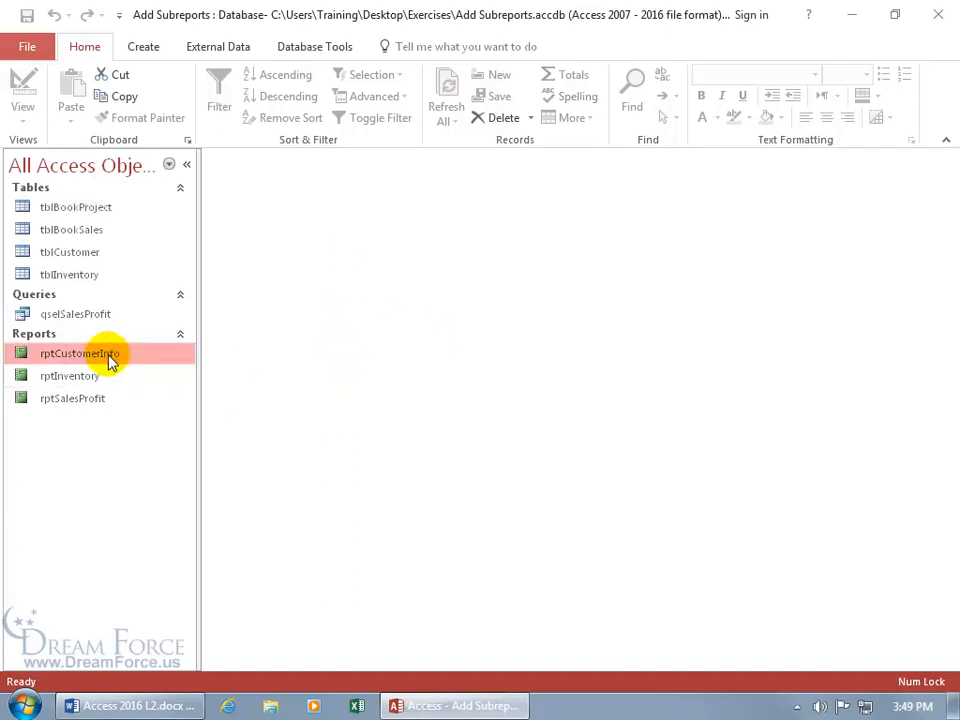
{"action": "double_click", "coordinate": [110, 362]}
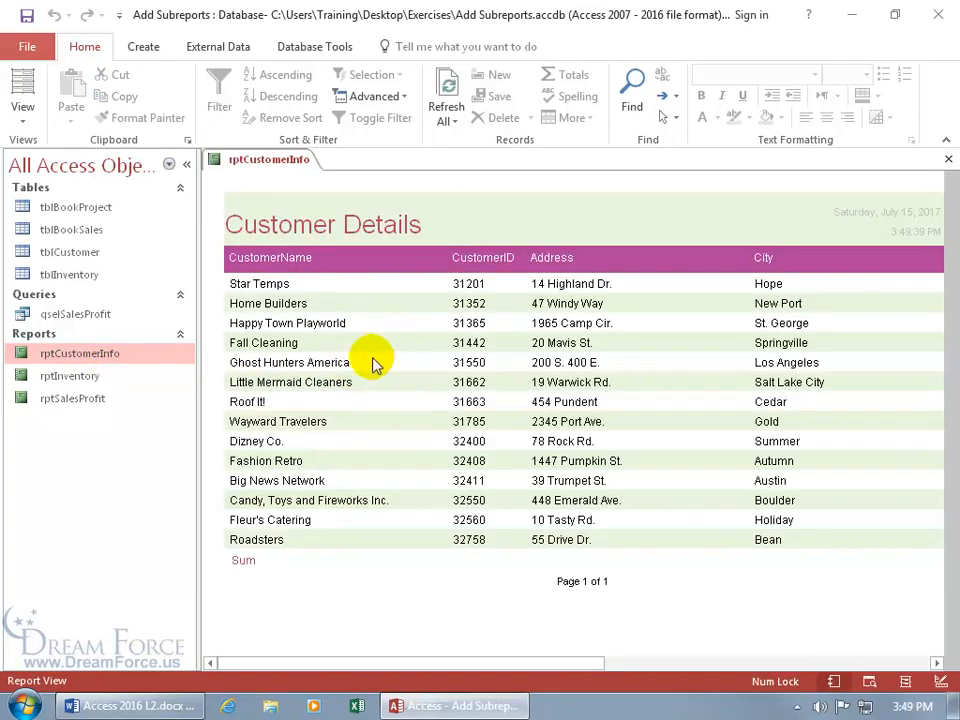
{"action": "left_click_drag", "start_coordinate": [563, 665], "coordinate": [722, 670]}
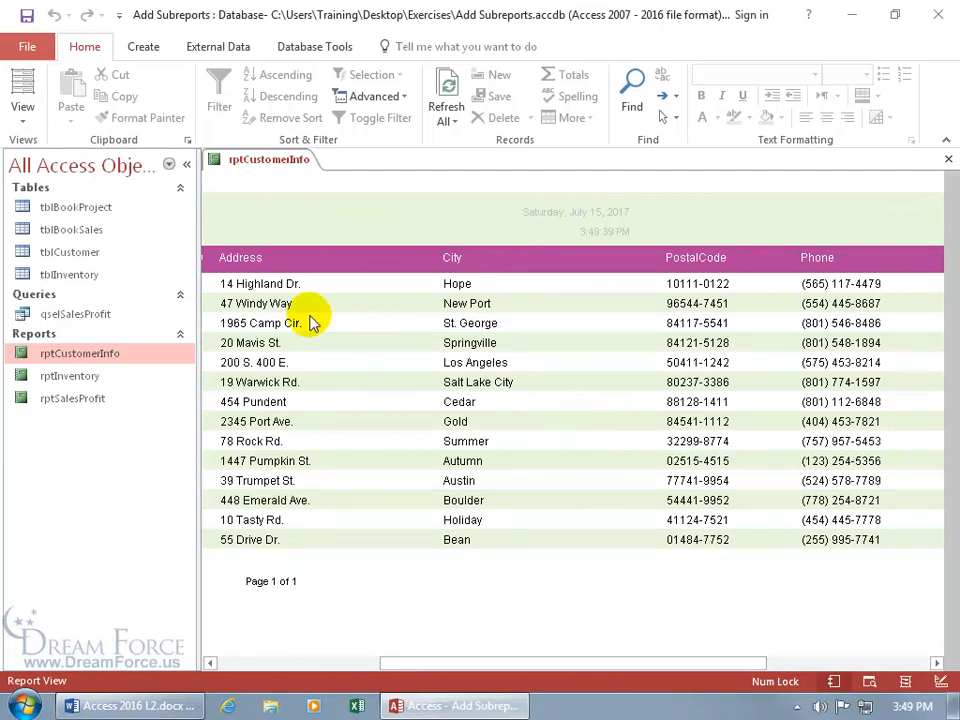
{"action": "double_click", "coordinate": [101, 256]}
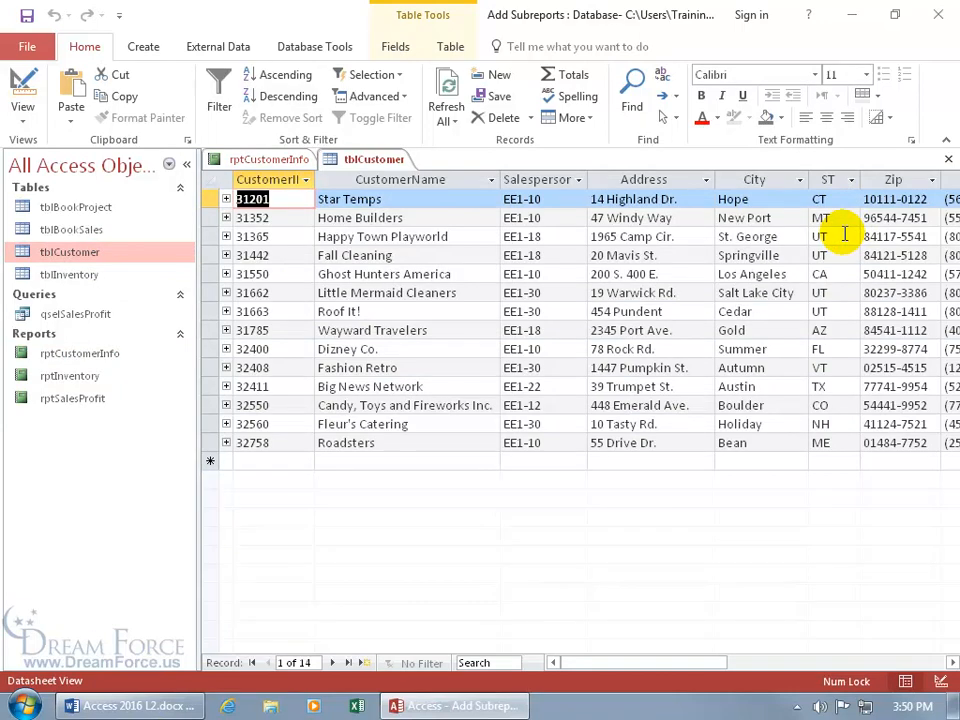
{"action": "left_click", "coordinate": [948, 161]}
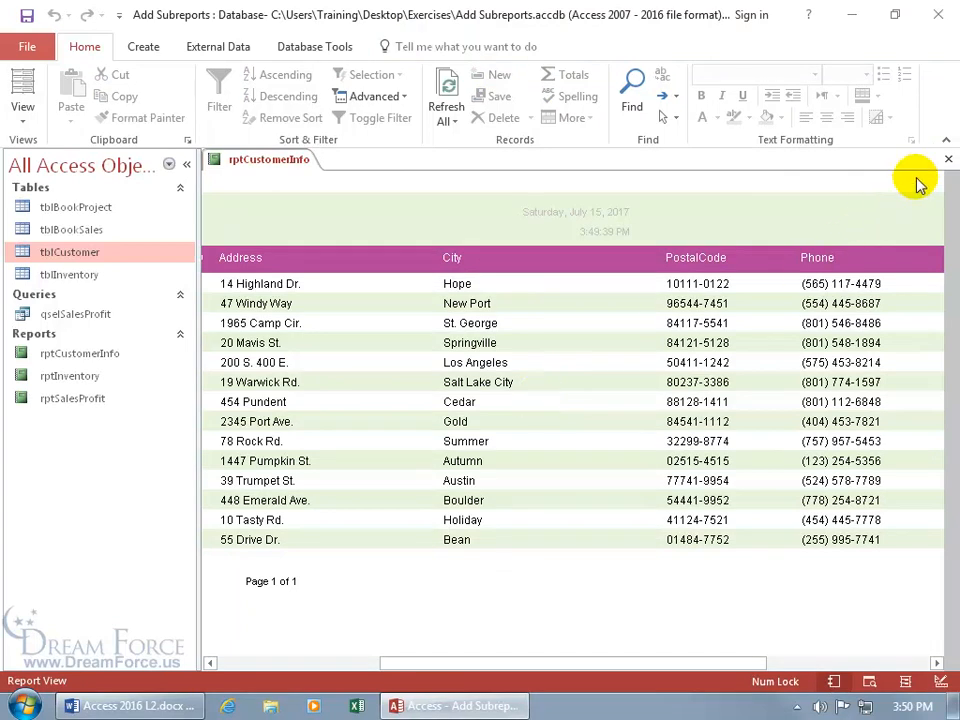
{"action": "left_click", "coordinate": [946, 158]}
Step: Start the Label Wizard on rptCustomerInfo and filter the label sizes by the manufacturer Avery
{"action": "left_click", "coordinate": [92, 357]}
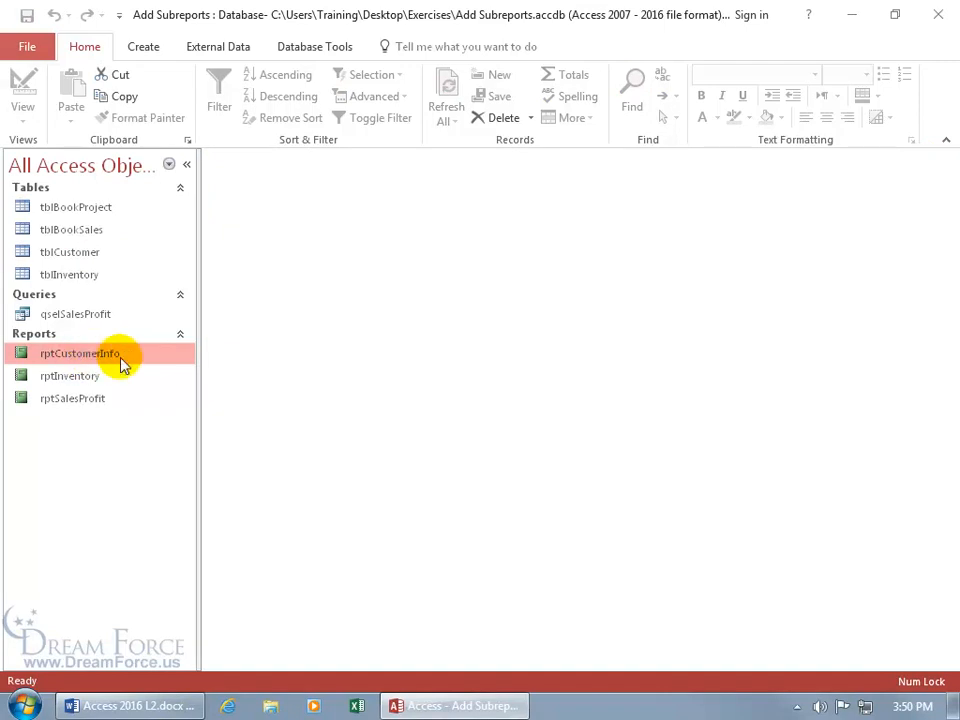
{"action": "left_click", "coordinate": [148, 52]}
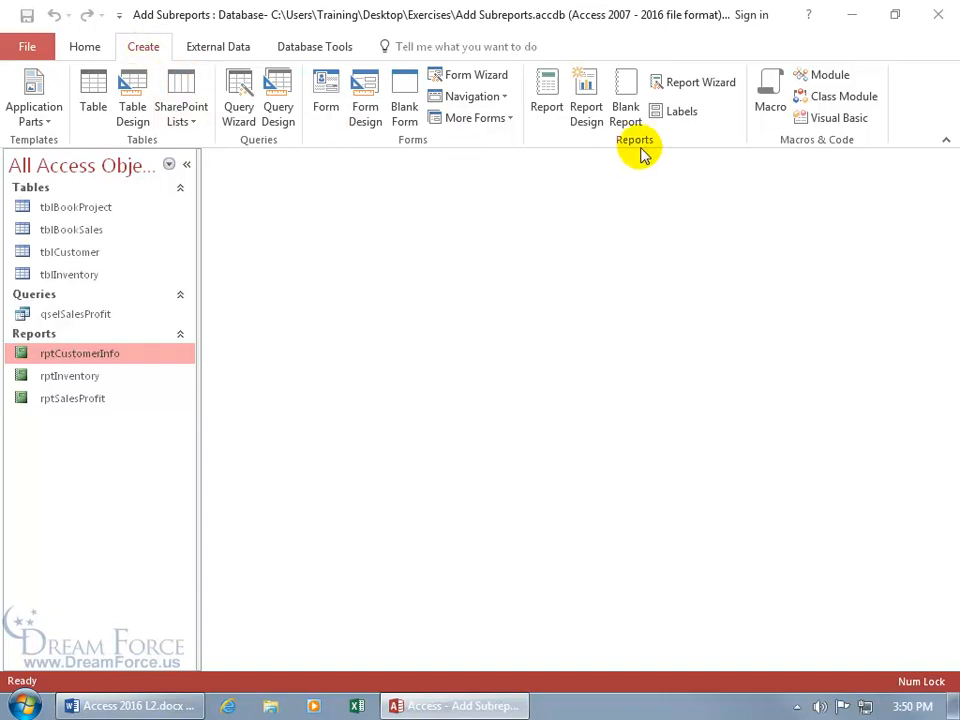
{"action": "left_click", "coordinate": [682, 114]}
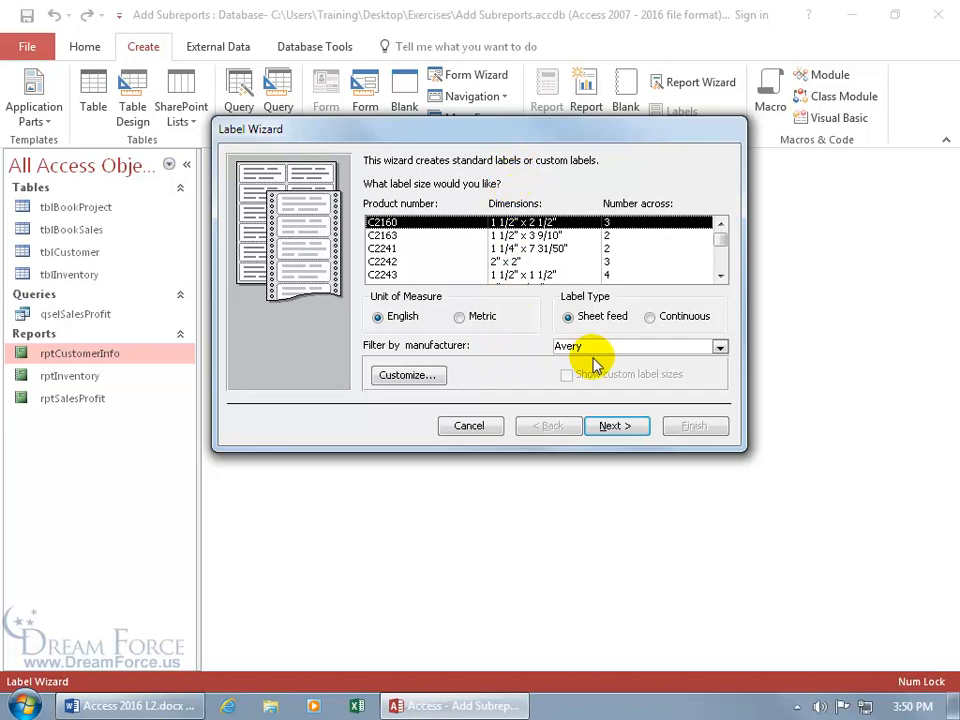
{"action": "left_click", "coordinate": [716, 346]}
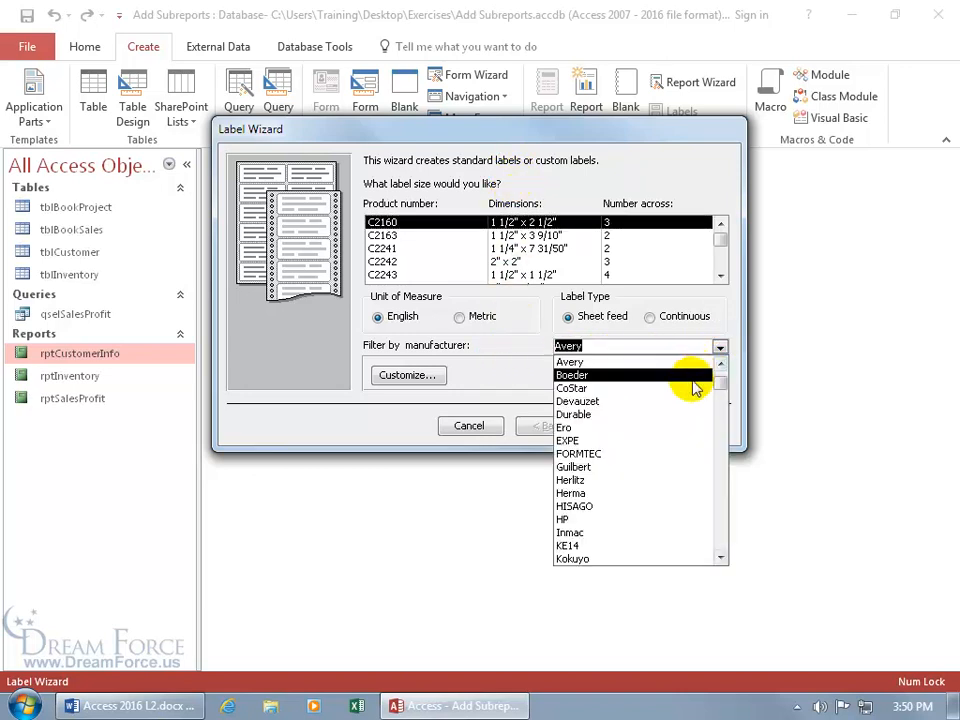
{"action": "left_click", "coordinate": [650, 362]}
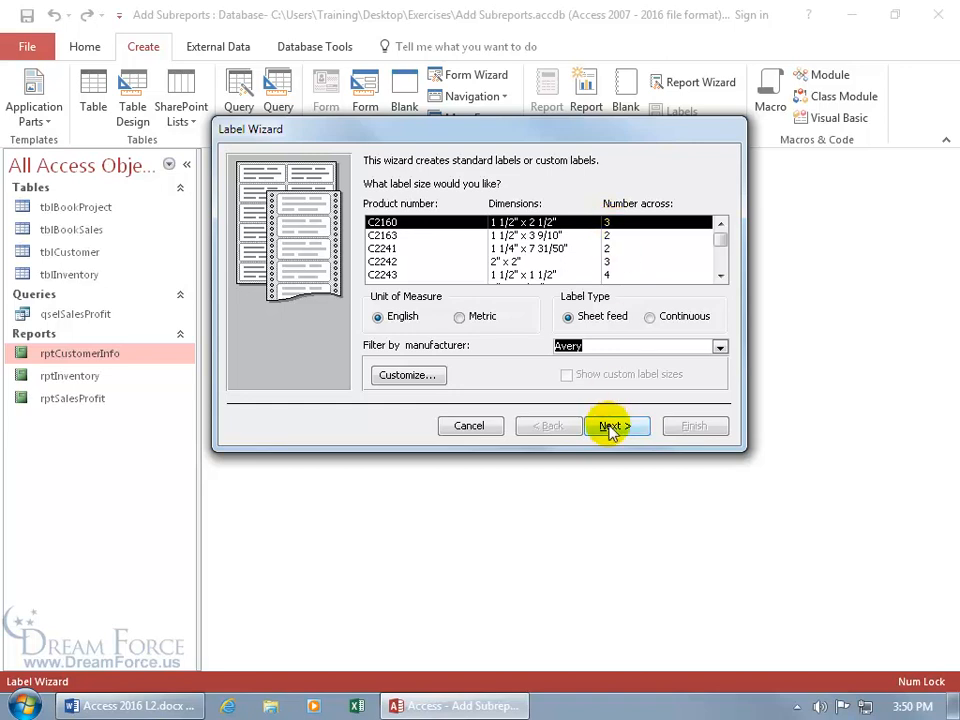
Step: Examine the measurement settings offered for a custom label size, and leave without creating one
{"action": "left_click", "coordinate": [418, 377]}
{"action": "left_click", "coordinate": [671, 284]}
{"action": "left_click", "coordinate": [399, 314]}
{"action": "left_click", "coordinate": [375, 348]}
{"action": "left_click", "coordinate": [298, 400]}
{"action": "left_click", "coordinate": [430, 383]}
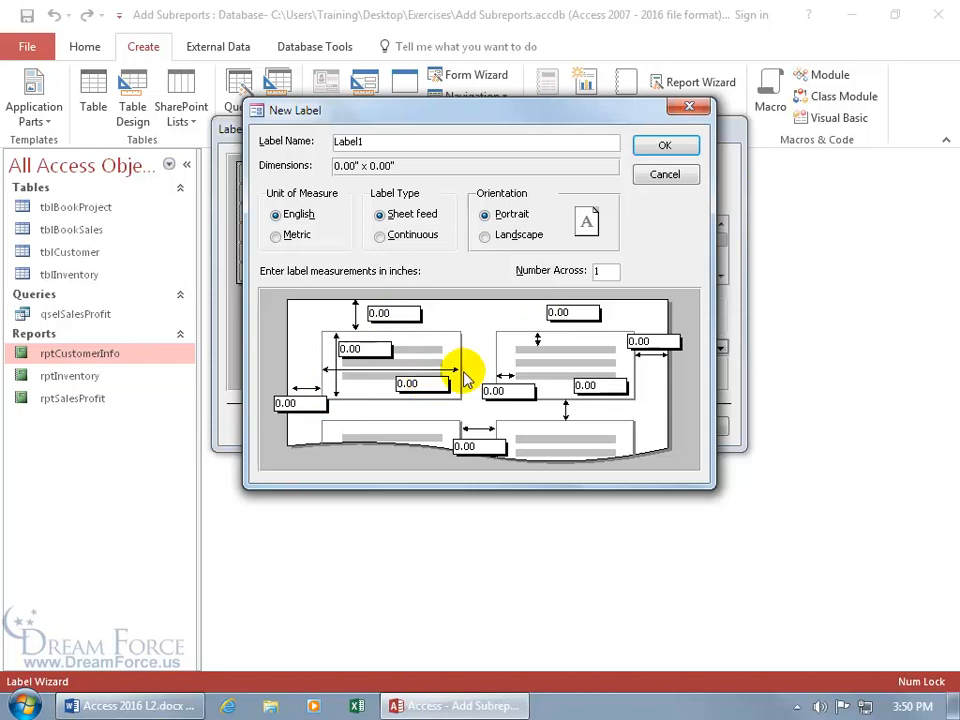
{"action": "left_click", "coordinate": [665, 176]}
{"action": "left_click", "coordinate": [649, 196]}
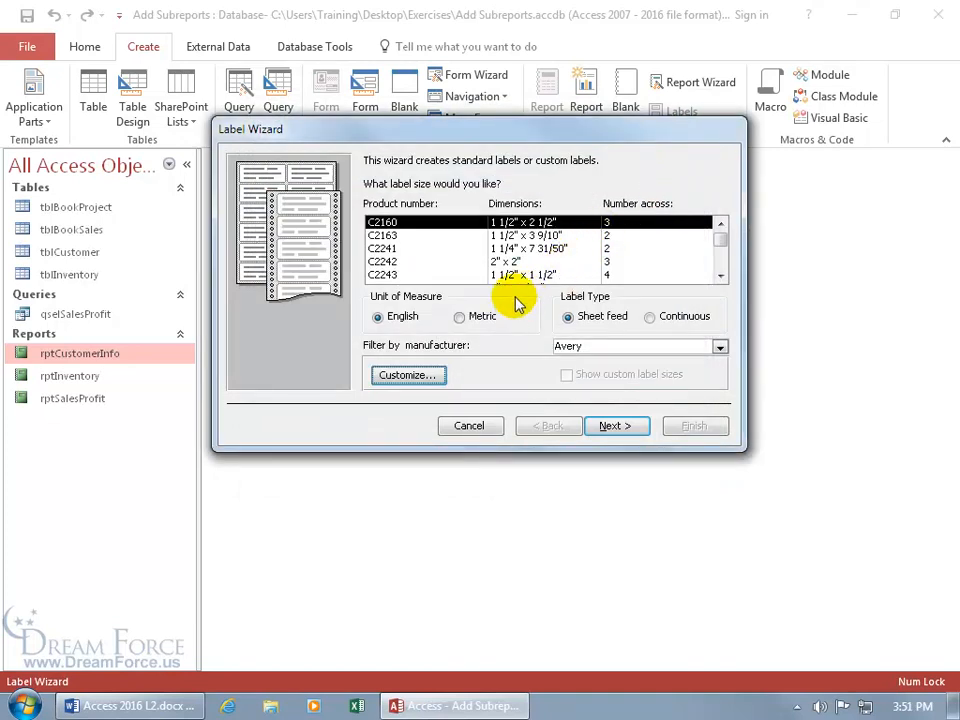
Step: Accept the Avery C2160 size and default text appearance, and place CustomerName and Address on separate lines of the prototype label
{"action": "left_click", "coordinate": [613, 426]}
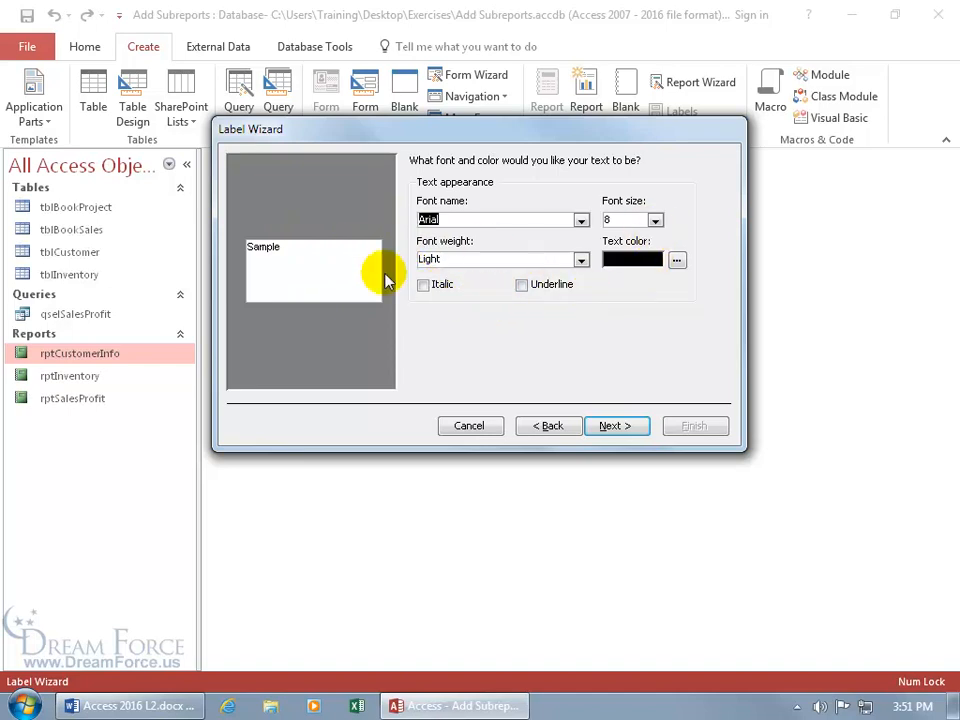
{"action": "left_click", "coordinate": [615, 428]}
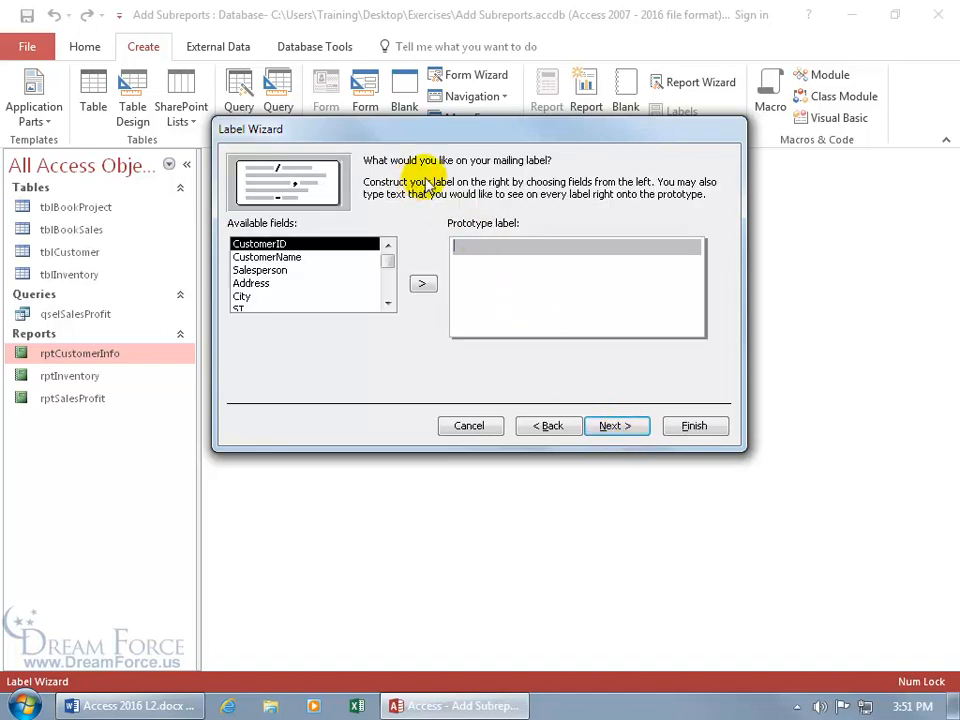
{"action": "double_click", "coordinate": [298, 257]}
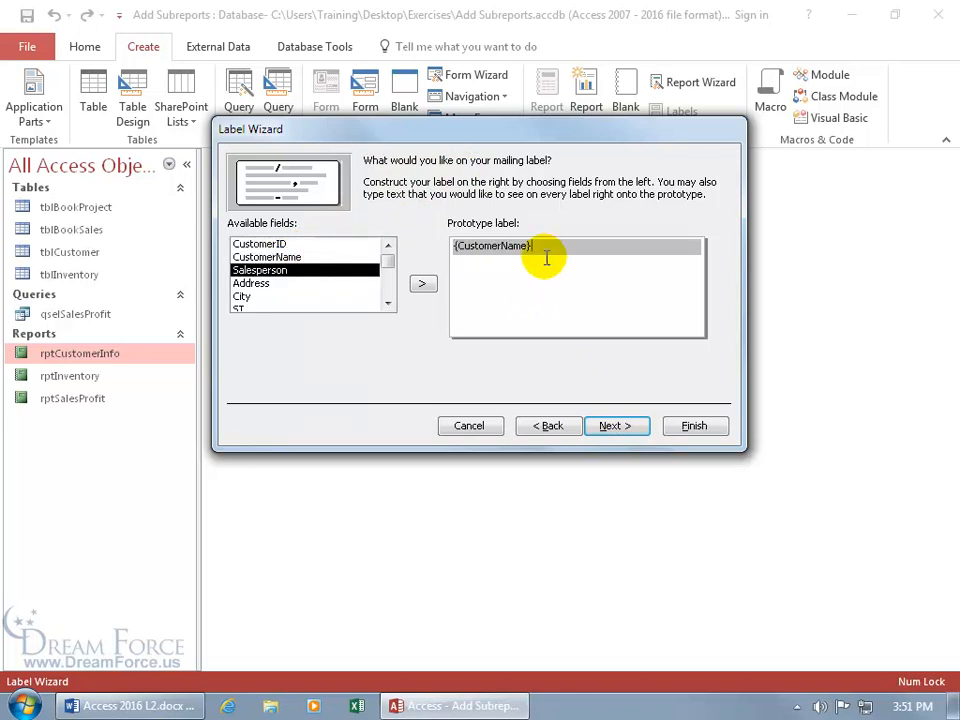
{"action": "key", "text": "Return"}
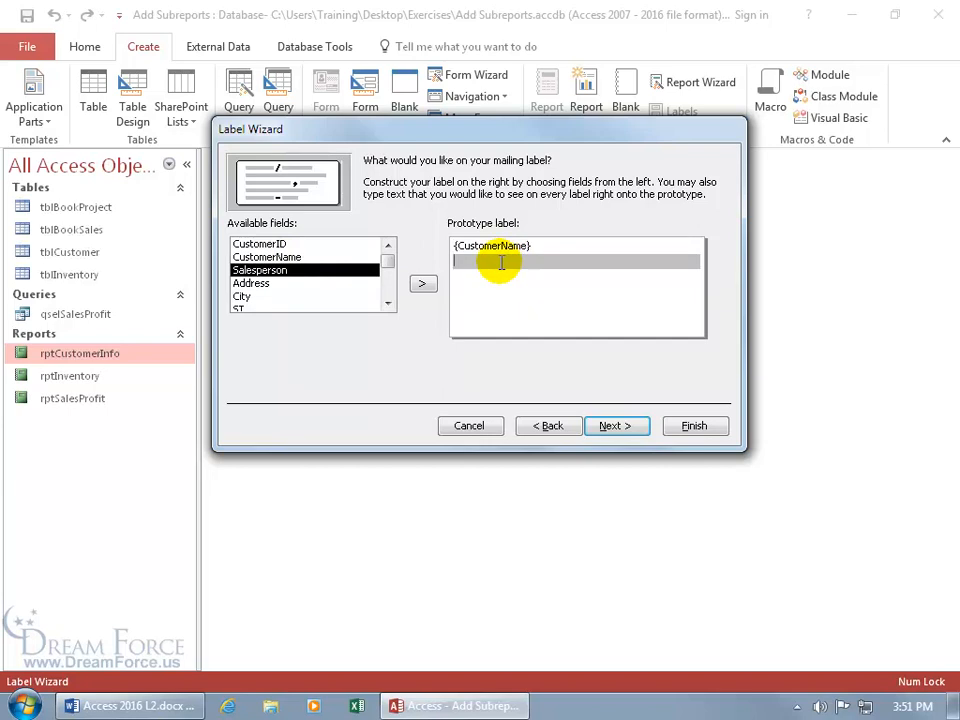
{"action": "double_click", "coordinate": [258, 283]}
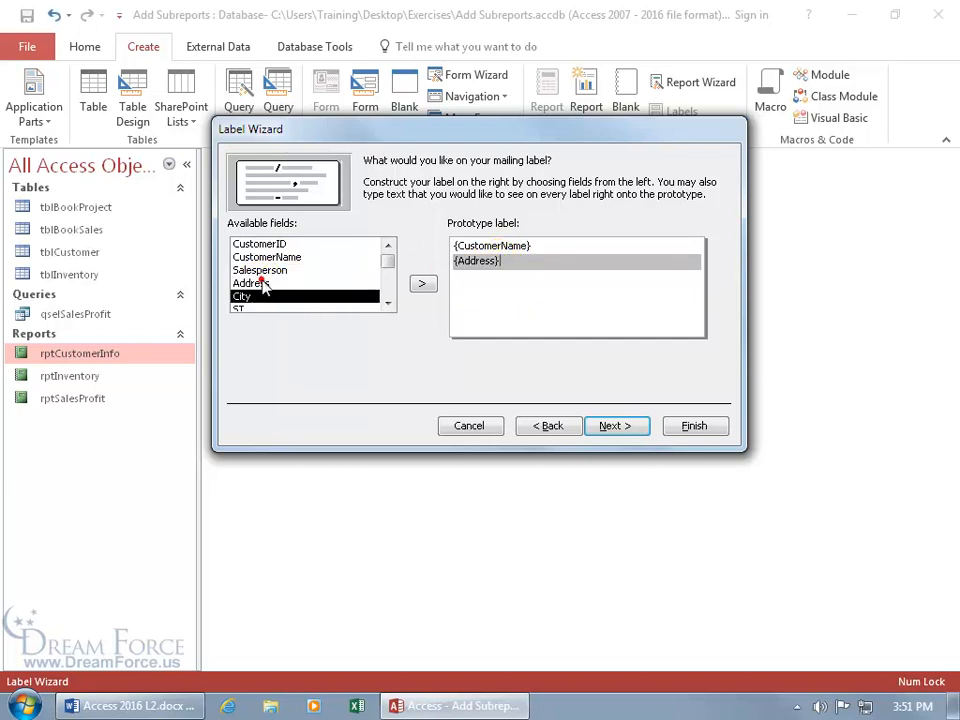
Step: Build the prototype label's third line as {City}, {ST} {Zip}
{"action": "key", "text": "Return"}
{"action": "double_click", "coordinate": [244, 297]}
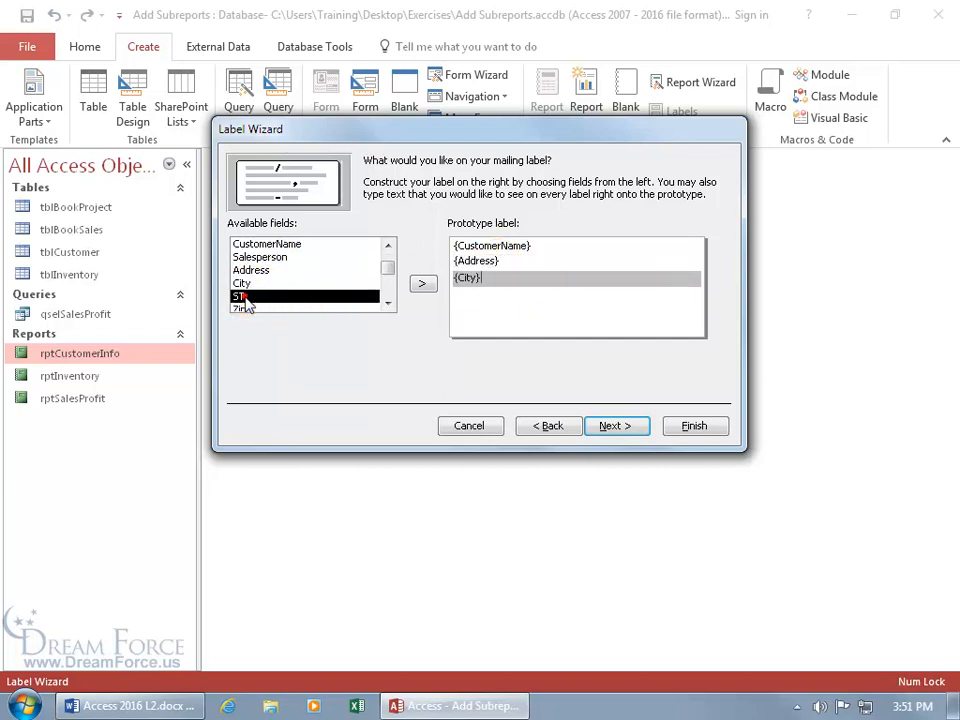
{"action": "type", "text": ","}
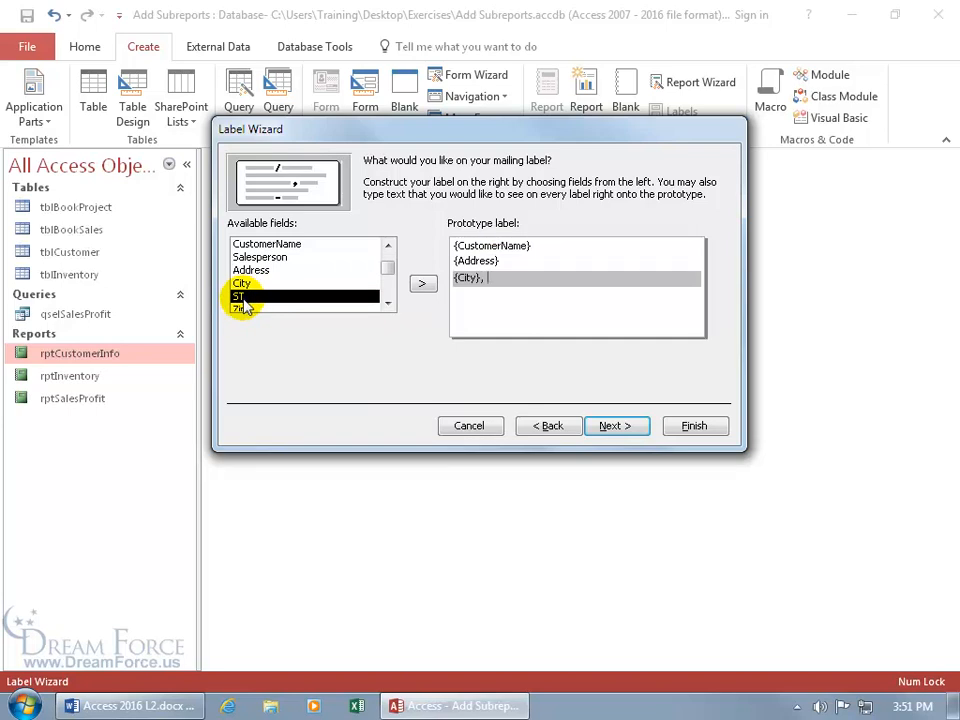
{"action": "double_click", "coordinate": [240, 297]}
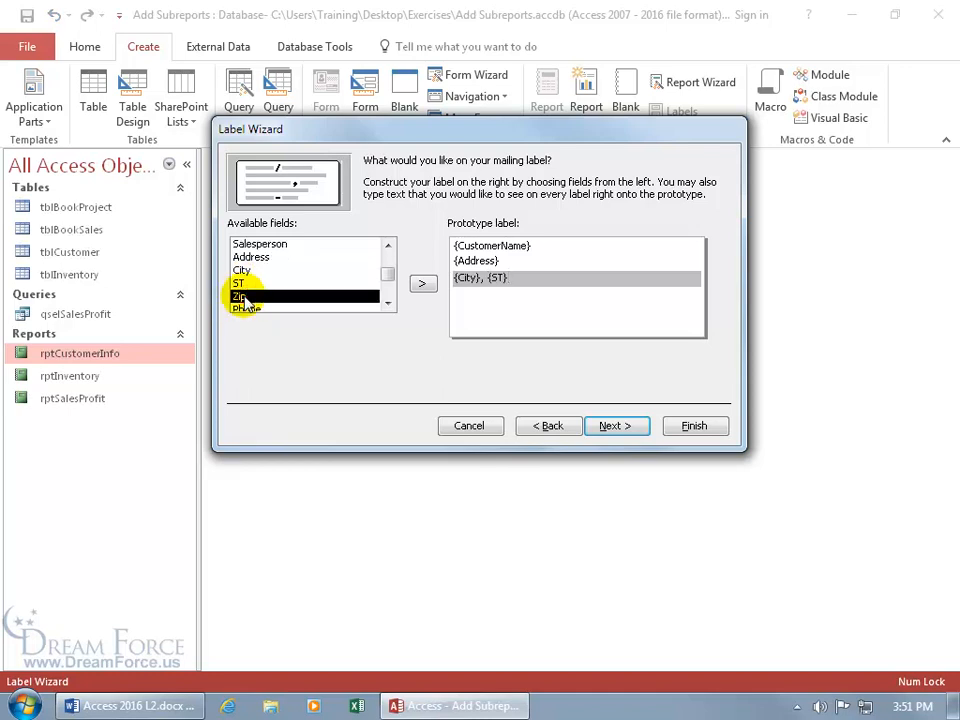
{"action": "double_click", "coordinate": [241, 297]}
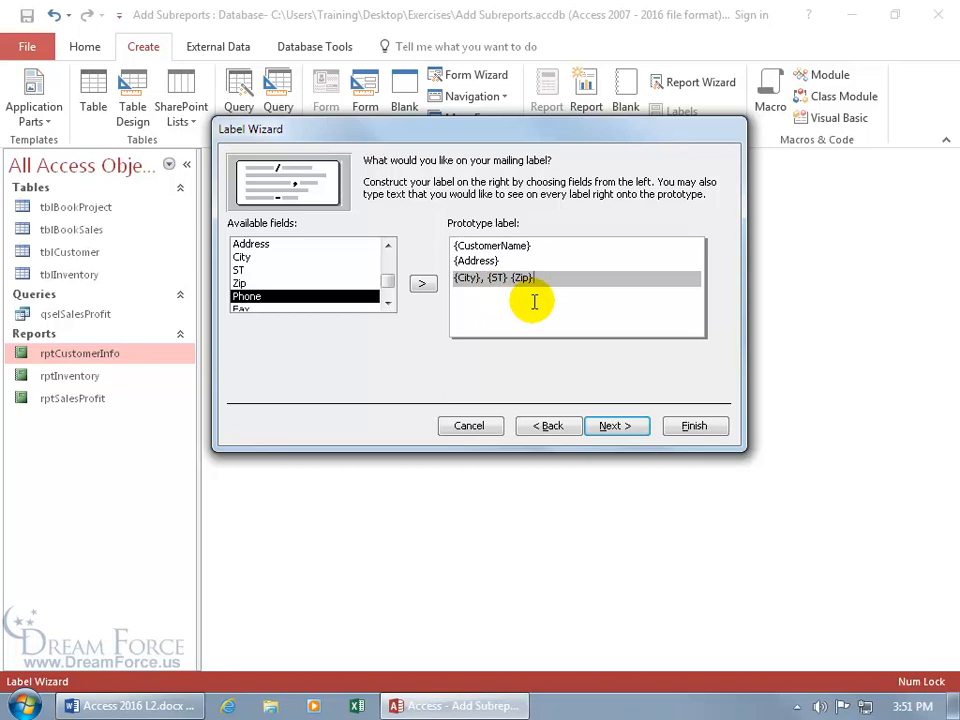
{"action": "key", "text": "Return"}
{"action": "type", "text": "typ"}
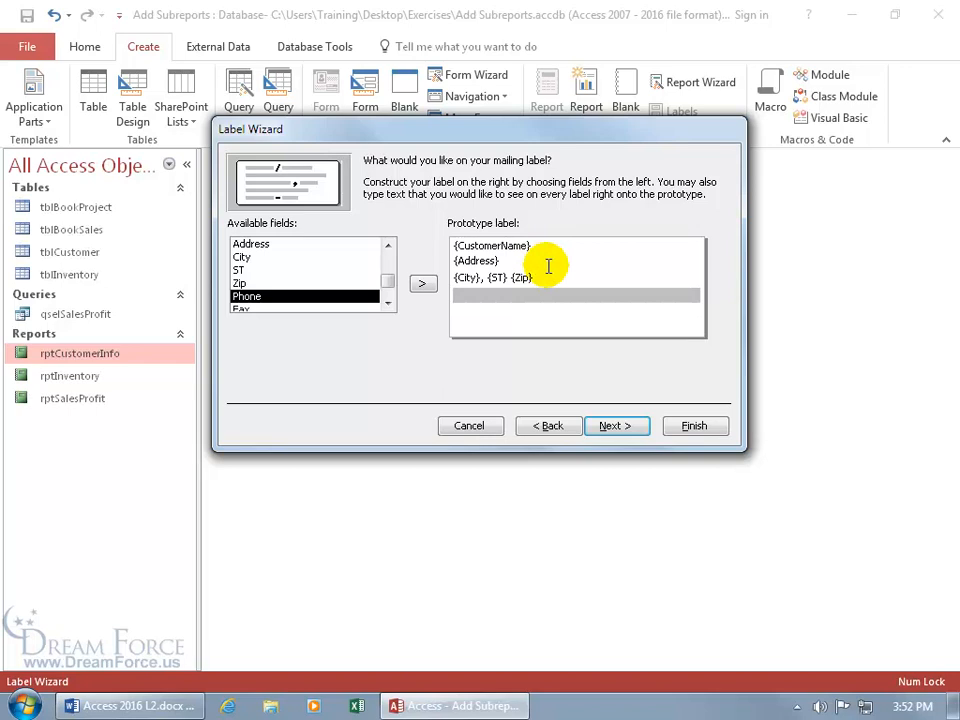
Step: Sort the labels by CustomerName
{"action": "left_click", "coordinate": [616, 425]}
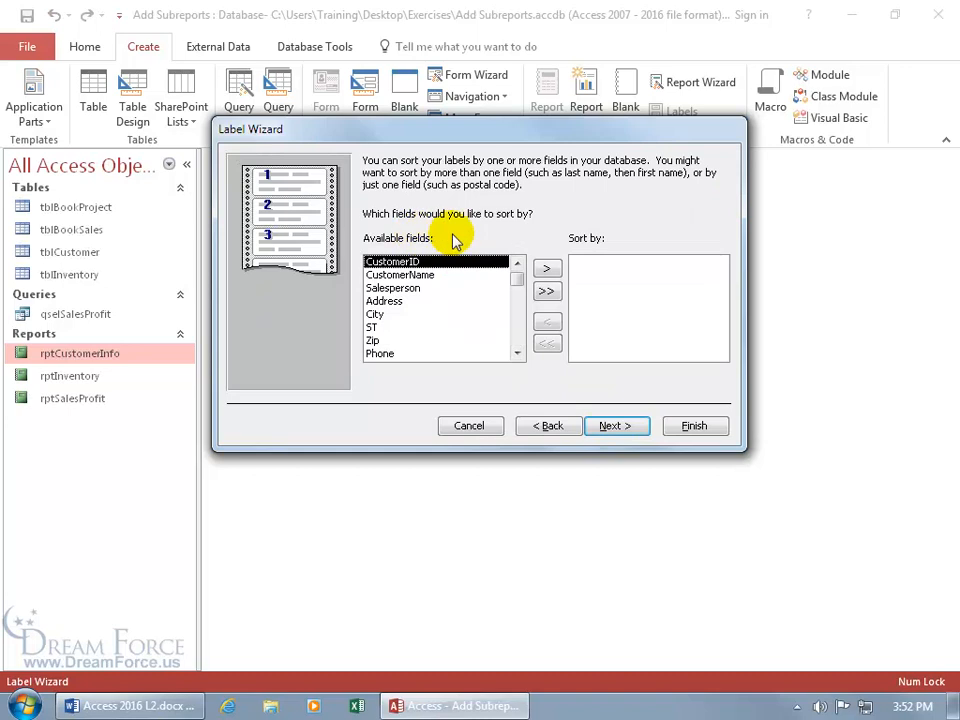
{"action": "double_click", "coordinate": [420, 275]}
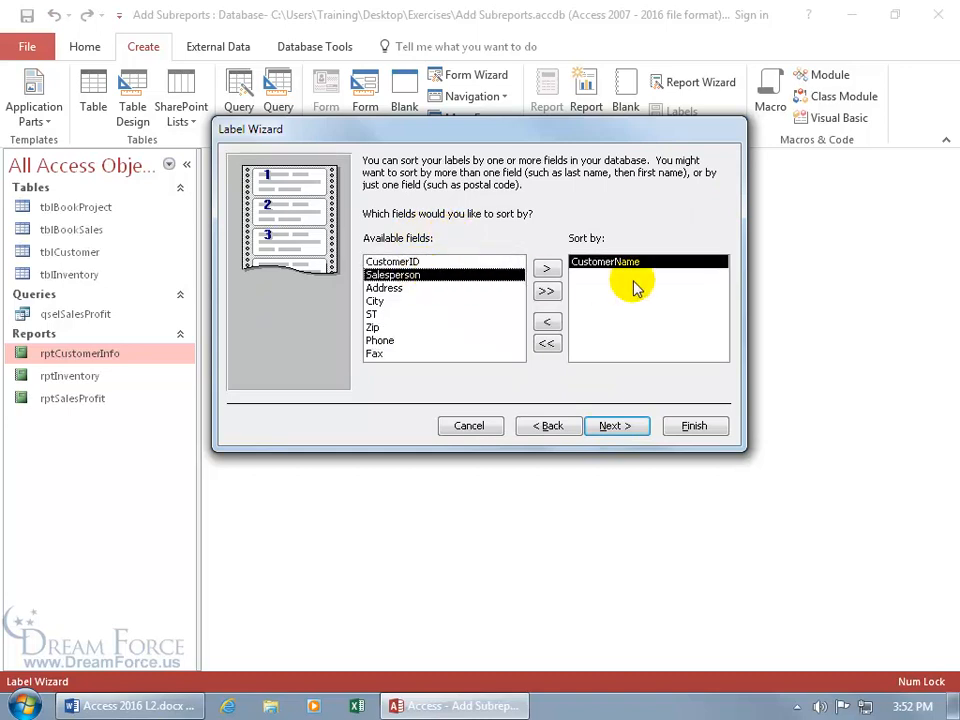
{"action": "left_click", "coordinate": [625, 425]}
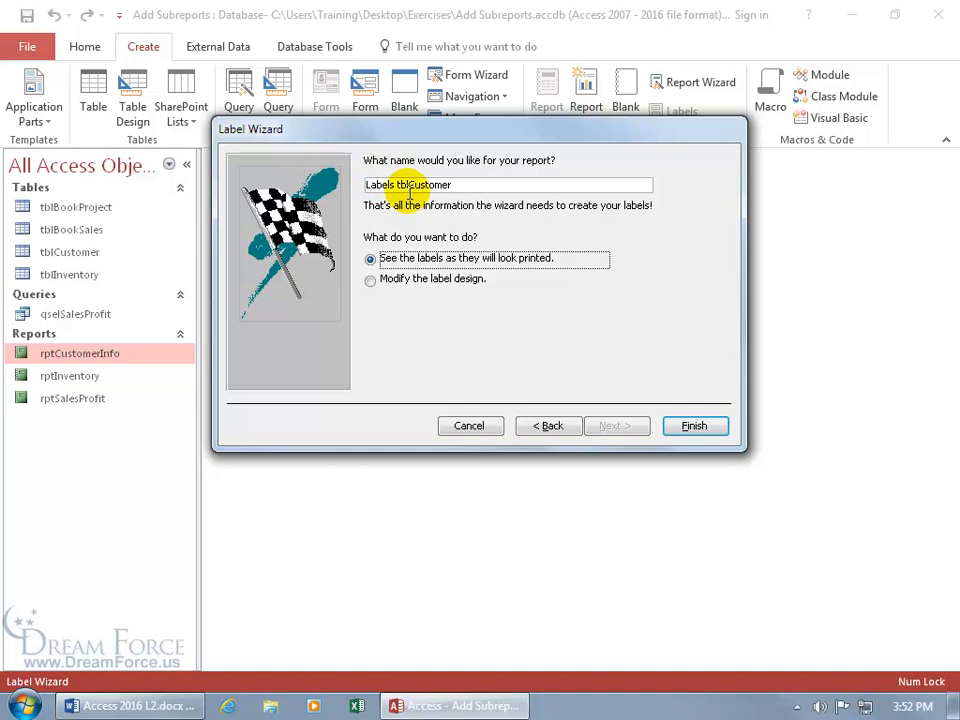
Step: Name the report Labels rptCustomerInfo and finish the wizard, showing the labels as they will look printed
{"action": "left_click", "coordinate": [405, 186]}
{"action": "key", "text": "BackSpace"}
{"action": "key", "text": "BackSpace"}
{"action": "key", "text": "BackSpace"}
{"action": "type", "text": "rpt"}
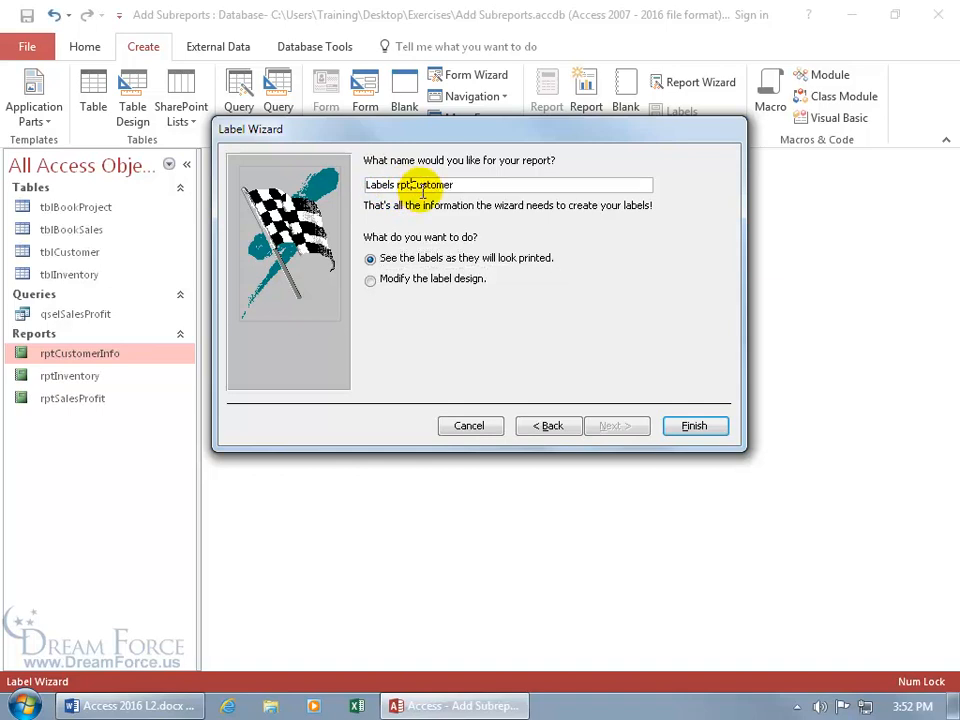
{"action": "left_click", "coordinate": [455, 184]}
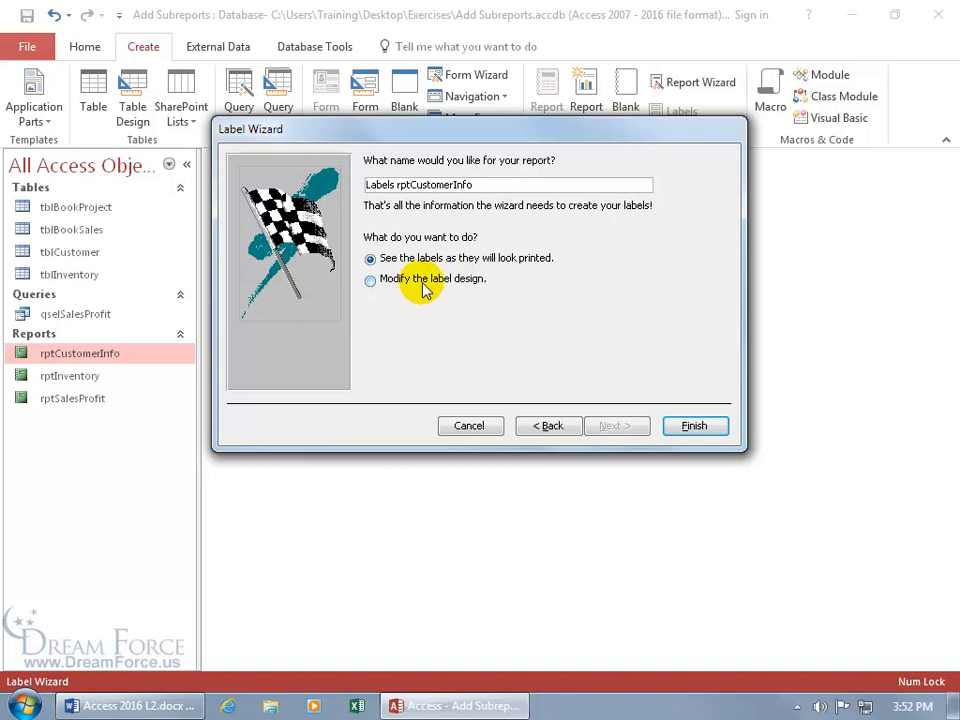
{"action": "left_click", "coordinate": [692, 425]}
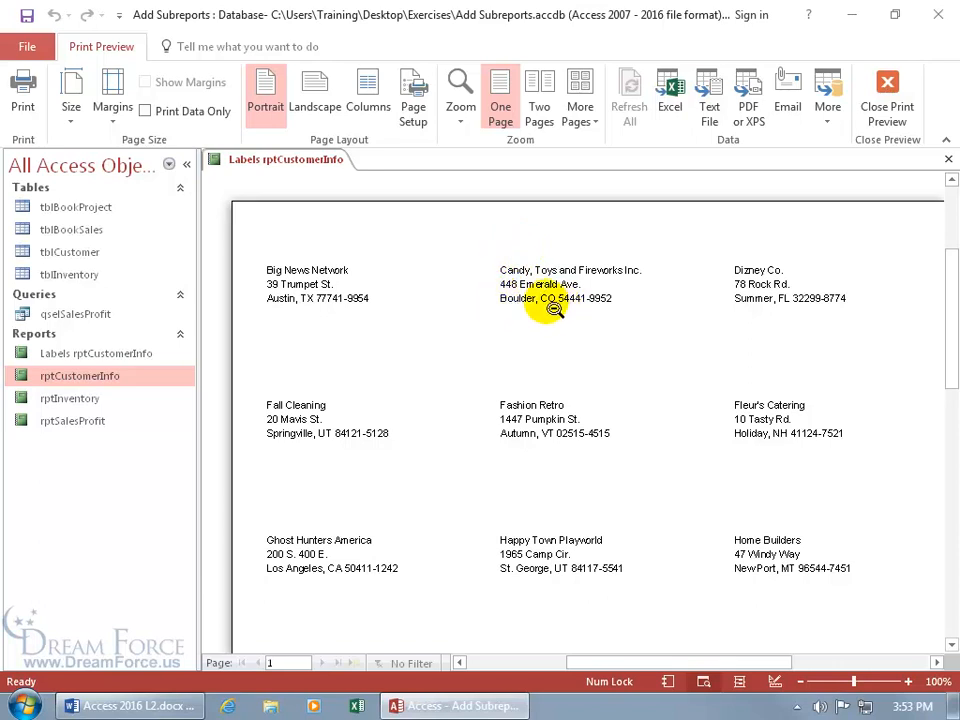
Step: Switch the label report to Design View and shrink the Detail section to end directly below the city, state and zip line
{"action": "right_click", "coordinate": [519, 241]}
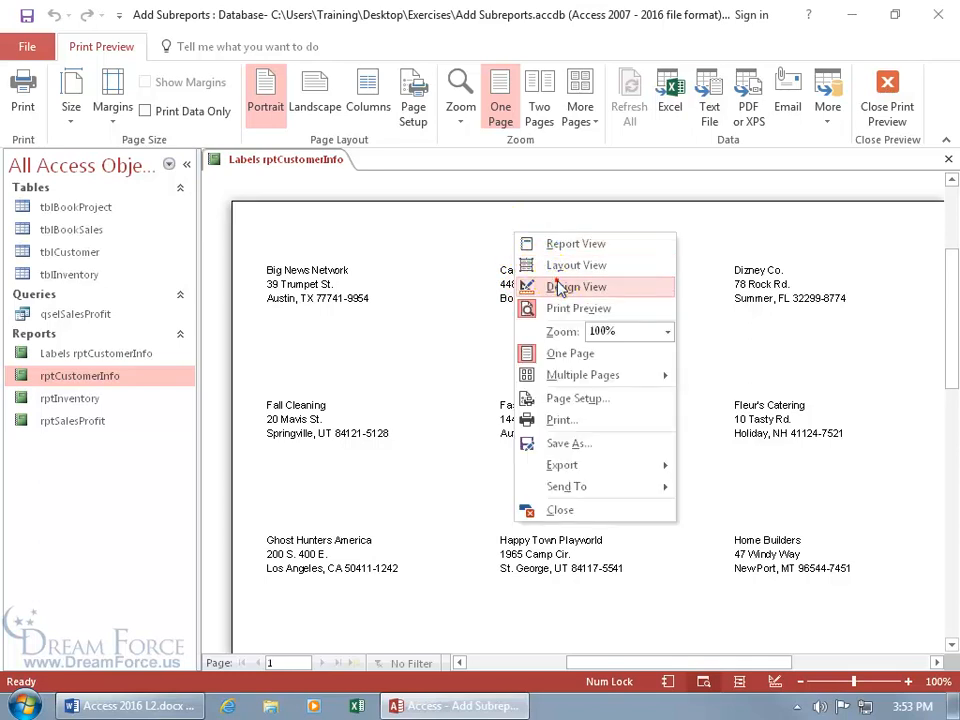
{"action": "left_click", "coordinate": [545, 285]}
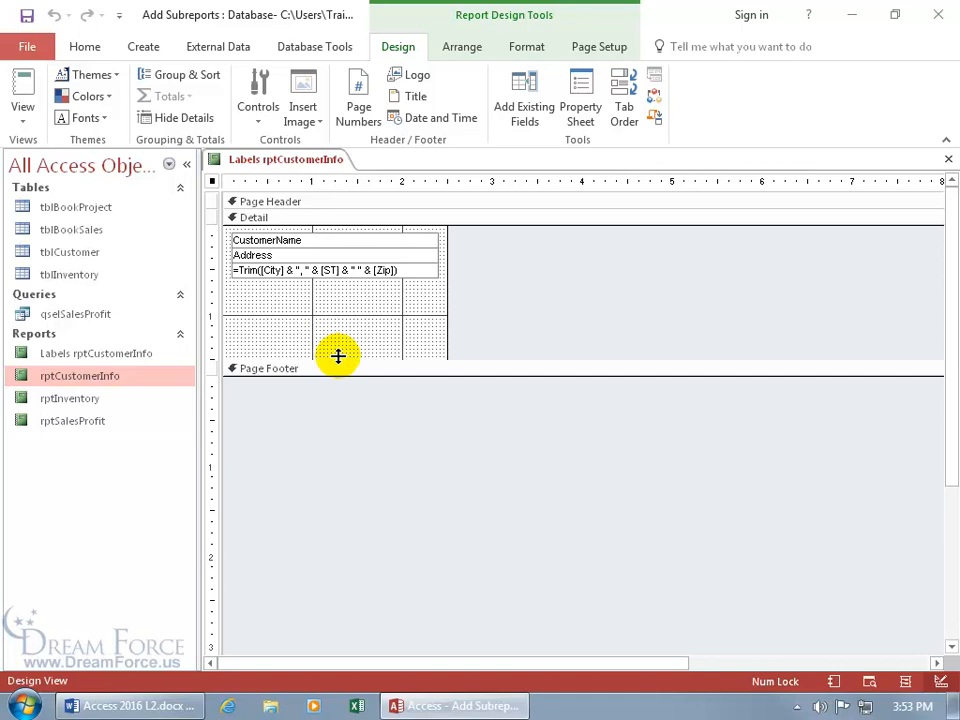
{"action": "left_click_drag", "start_coordinate": [338, 357], "coordinate": [339, 274]}
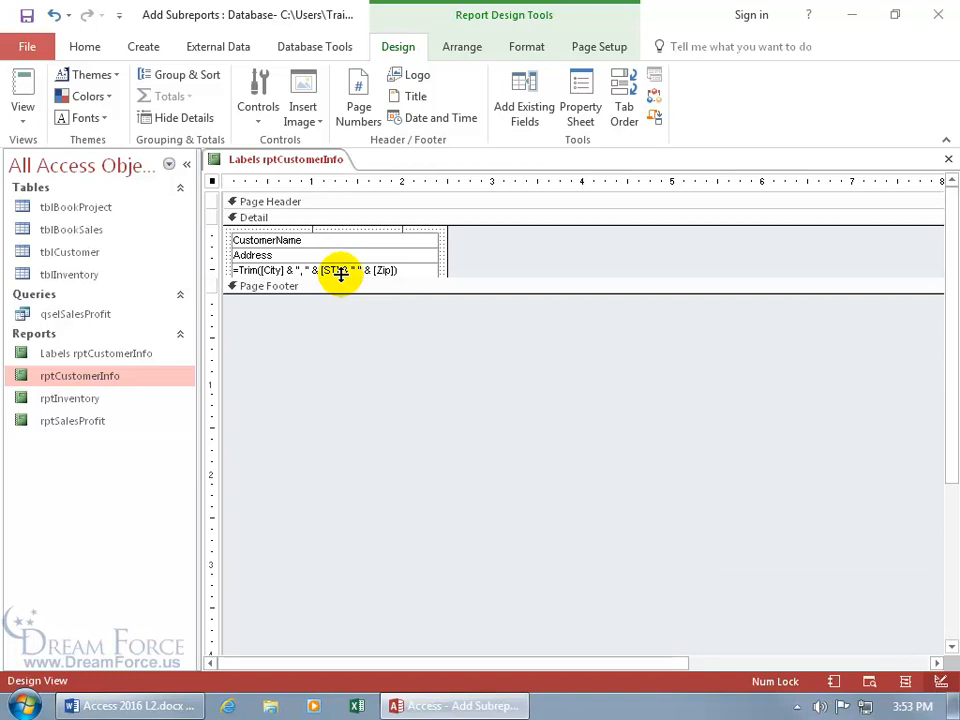
Step: Narrow the three label text boxes, reduce the report width to about 2.1 inches, and show the labels in Print Preview
{"action": "left_click", "coordinate": [437, 240]}
{"action": "left_click_drag", "start_coordinate": [433, 239], "coordinate": [412, 270]}
{"action": "left_click", "coordinate": [431, 254]}
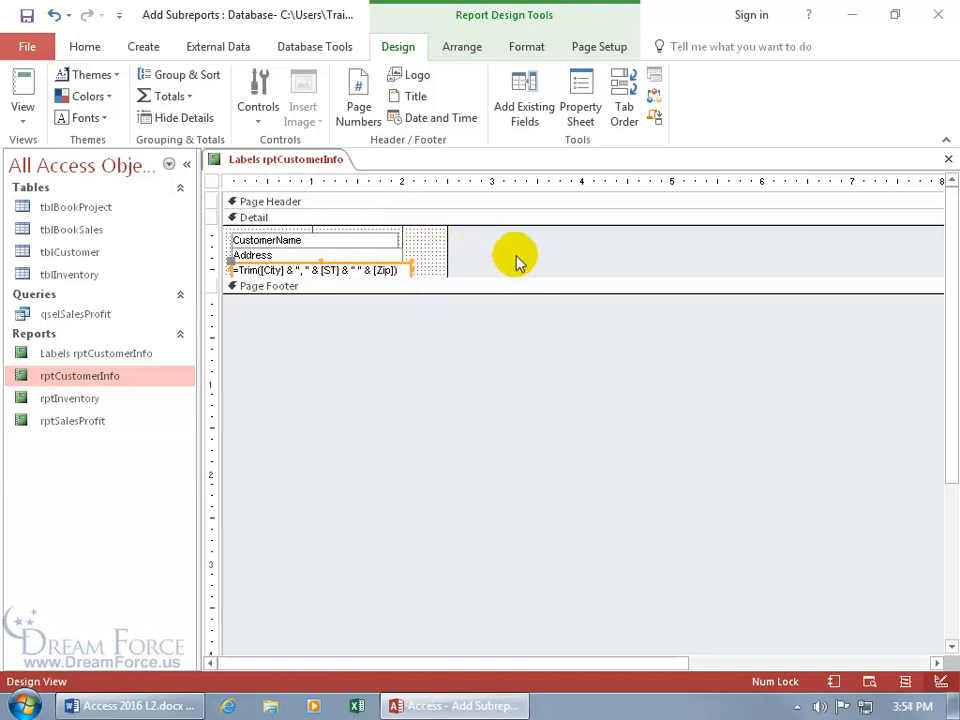
{"action": "left_click_drag", "start_coordinate": [449, 255], "coordinate": [410, 253]}
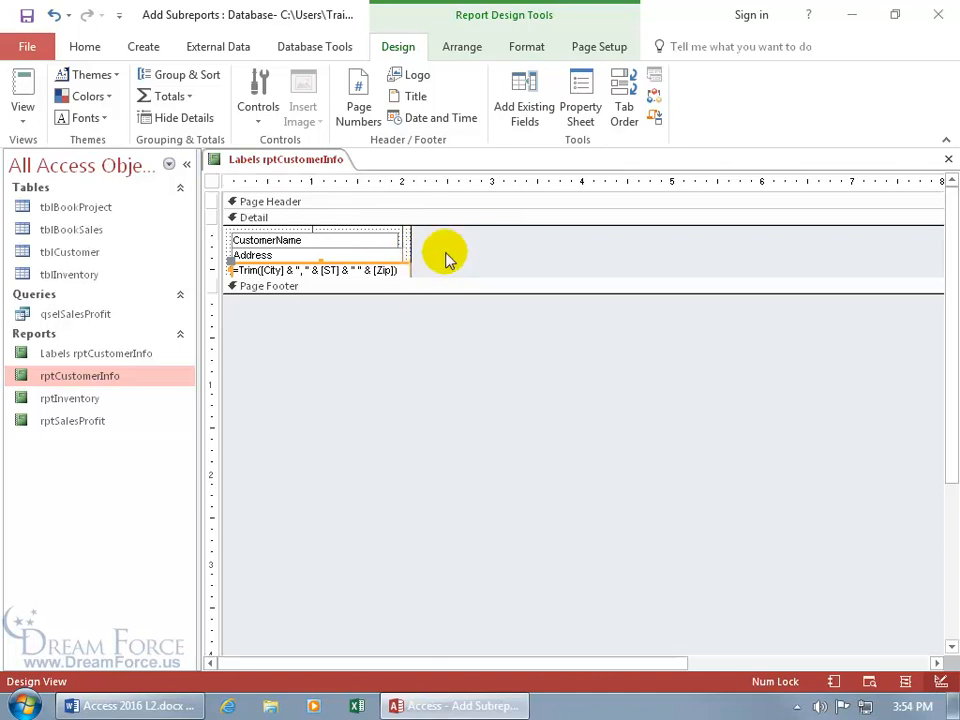
{"action": "right_click", "coordinate": [300, 161]}
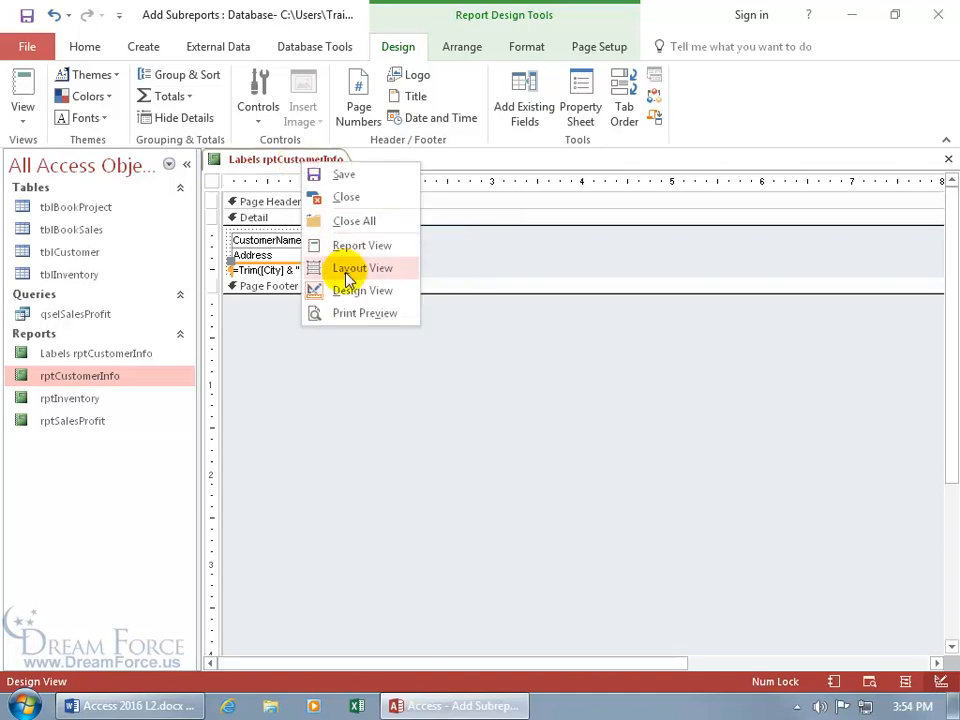
{"action": "left_click", "coordinate": [345, 313]}
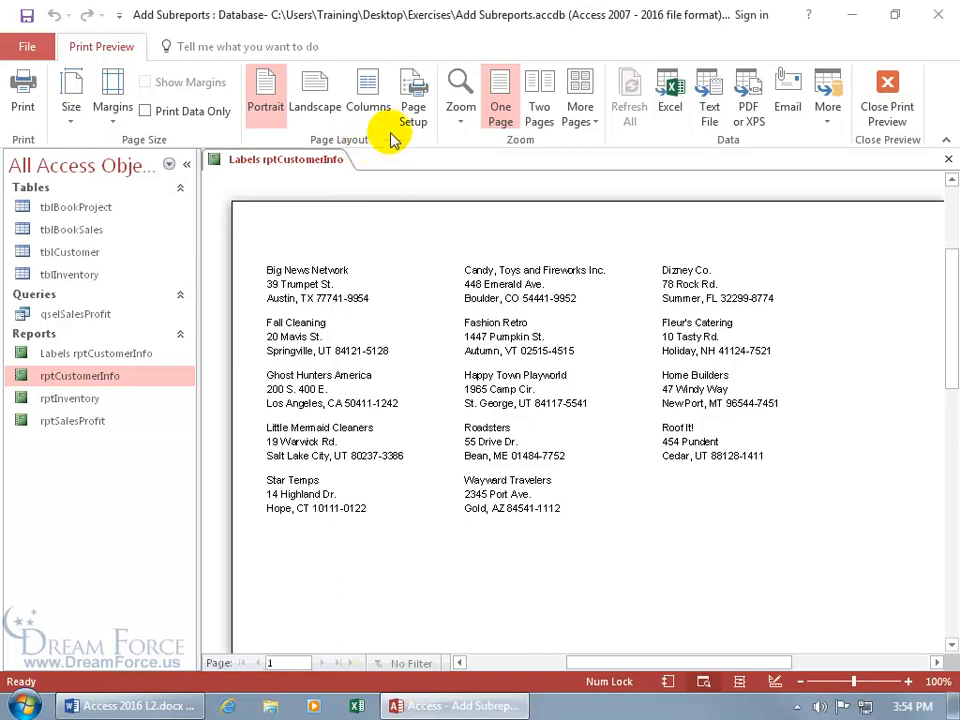
Step: Set the label report's column width to 2" in the page setup
{"action": "left_click", "coordinate": [415, 110]}
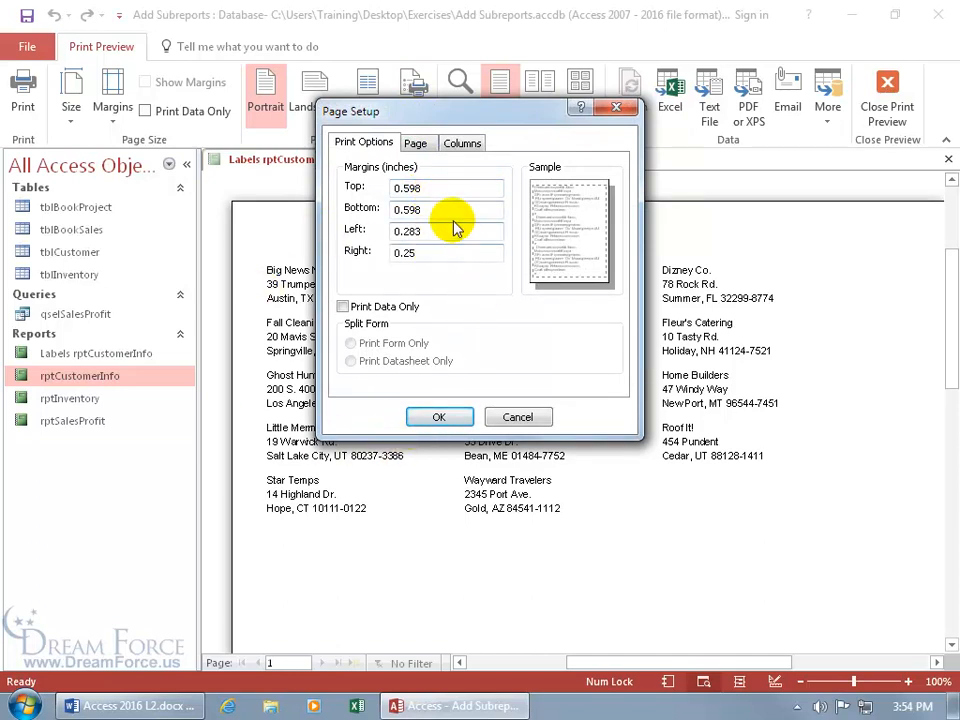
{"action": "left_click", "coordinate": [461, 144]}
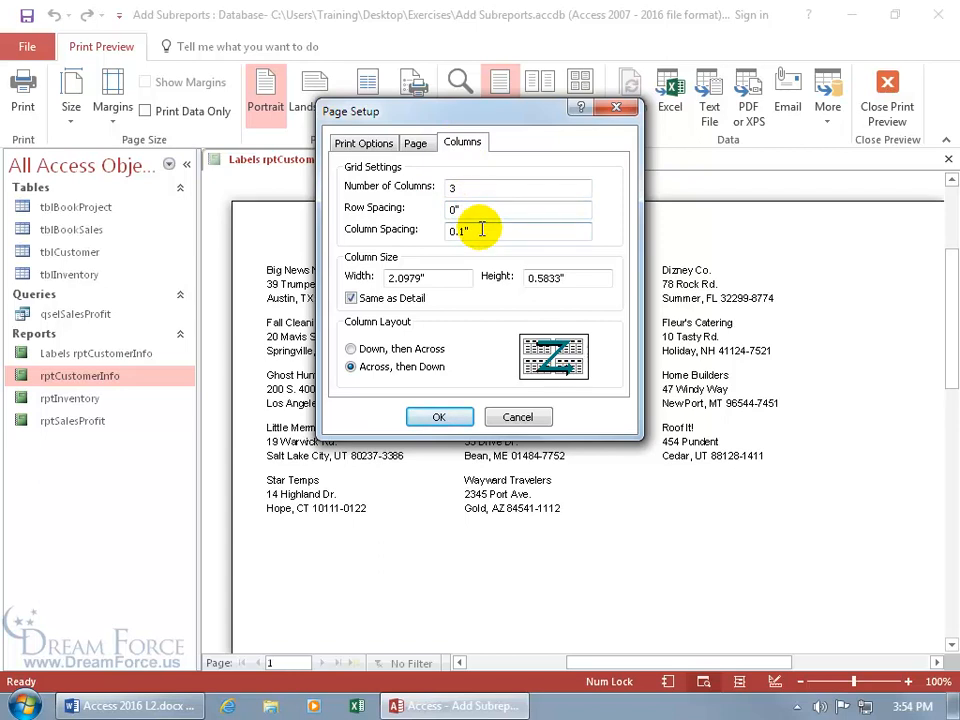
{"action": "left_click", "coordinate": [424, 281]}
{"action": "key", "text": "BackSpace"}
{"action": "key", "text": "BackSpace"}
{"action": "key", "text": "BackSpace"}
{"action": "key", "text": "BackSpace"}
{"action": "key", "text": "BackSpace"}
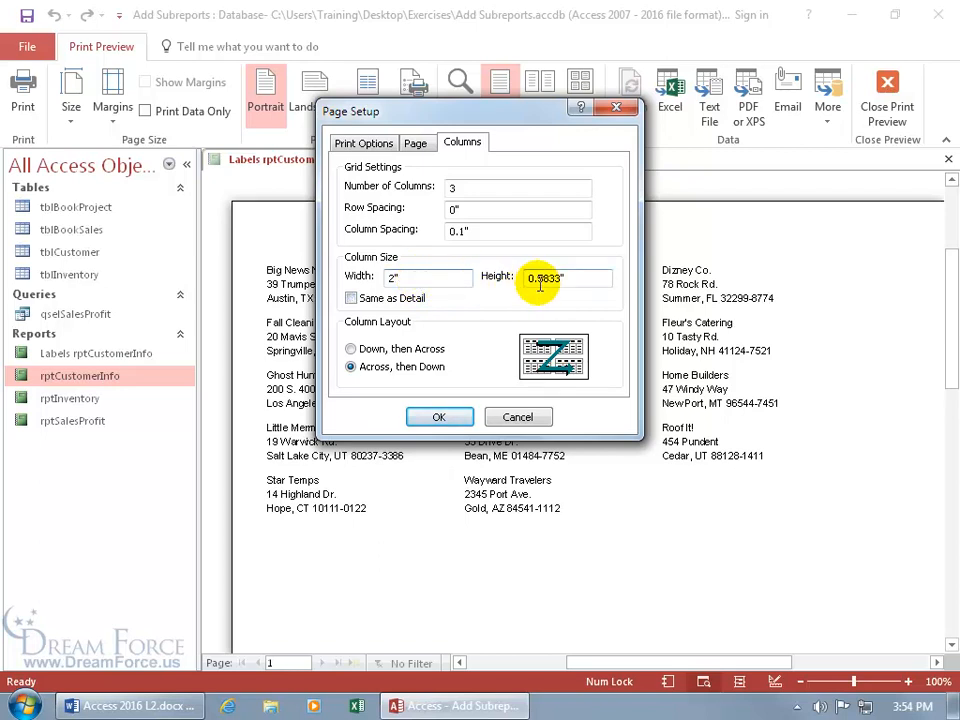
{"action": "left_click", "coordinate": [440, 417]}
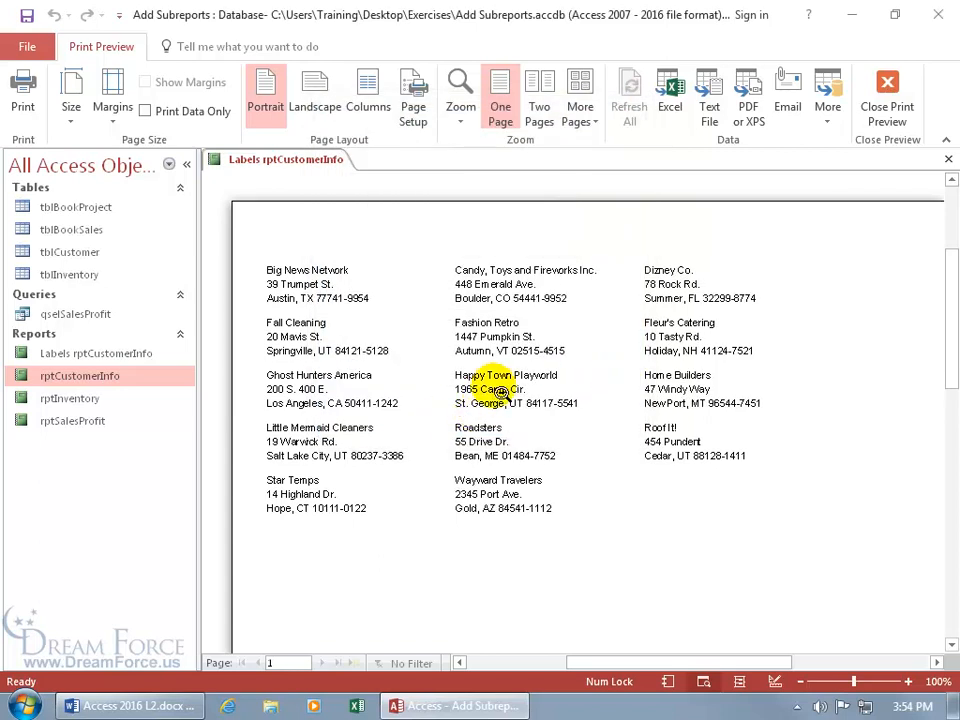
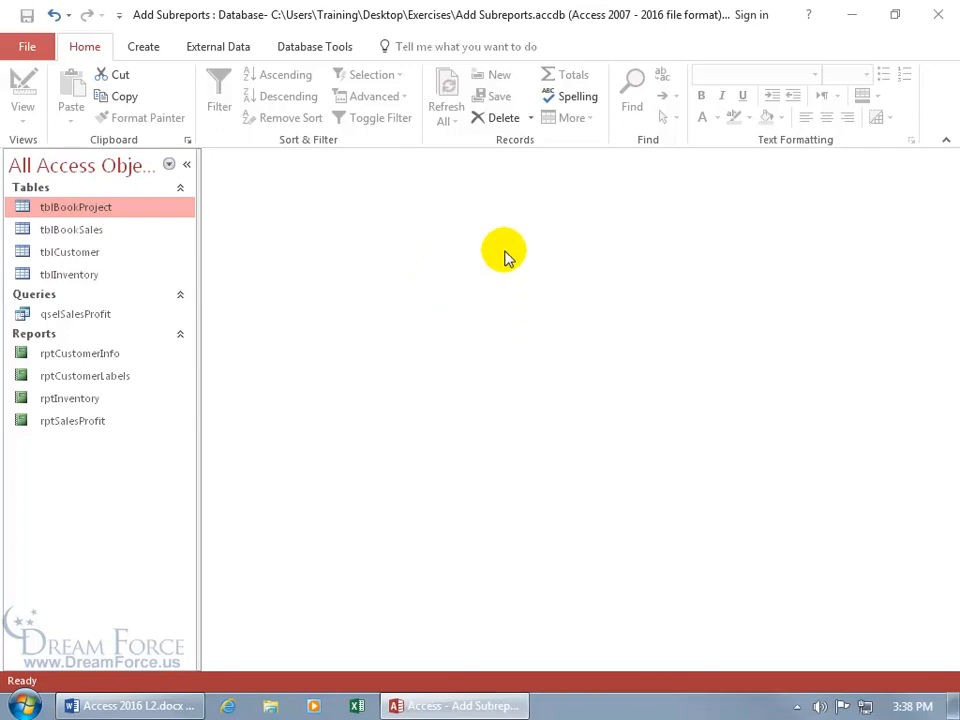
Step: Minimize Access and open the Exercises folder on the desktop
{"action": "left_click", "coordinate": [853, 18]}
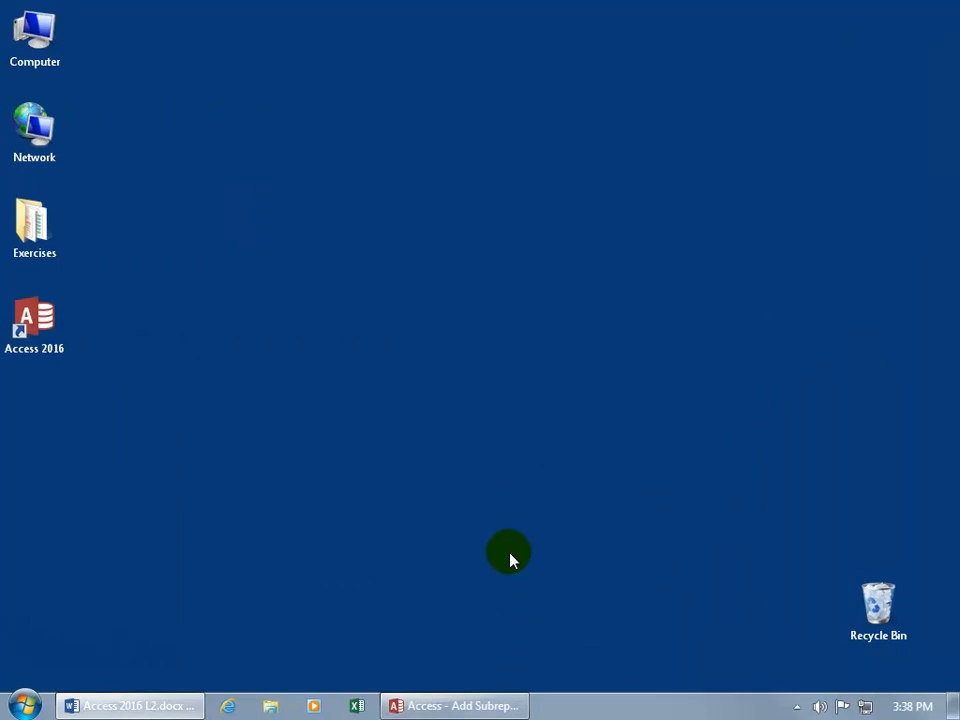
{"action": "left_click", "coordinate": [45, 238]}
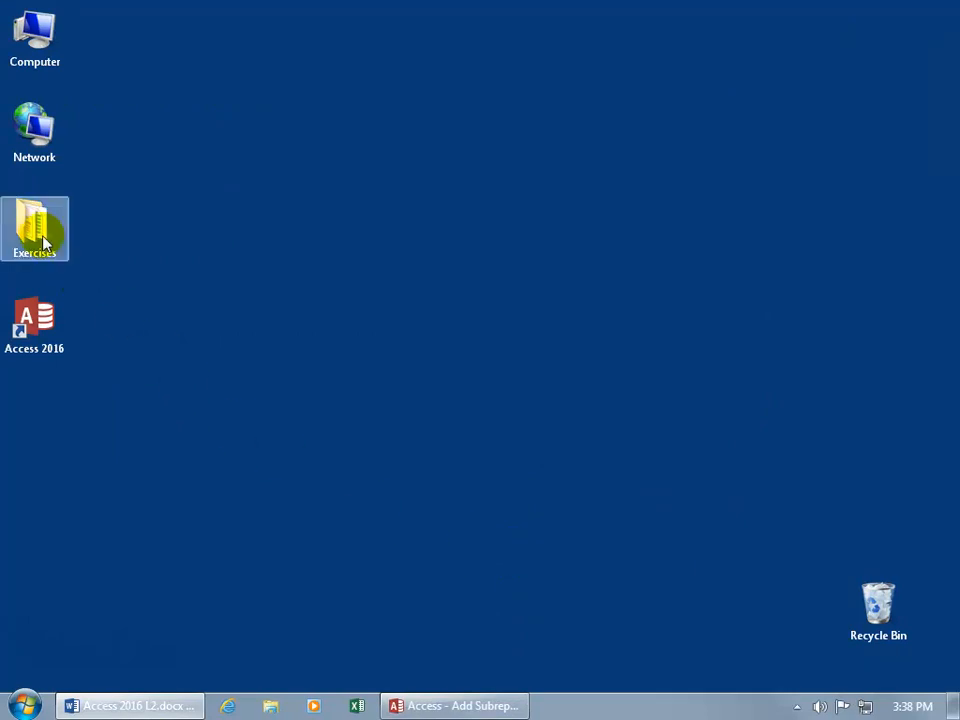
{"action": "double_click", "coordinate": [43, 240]}
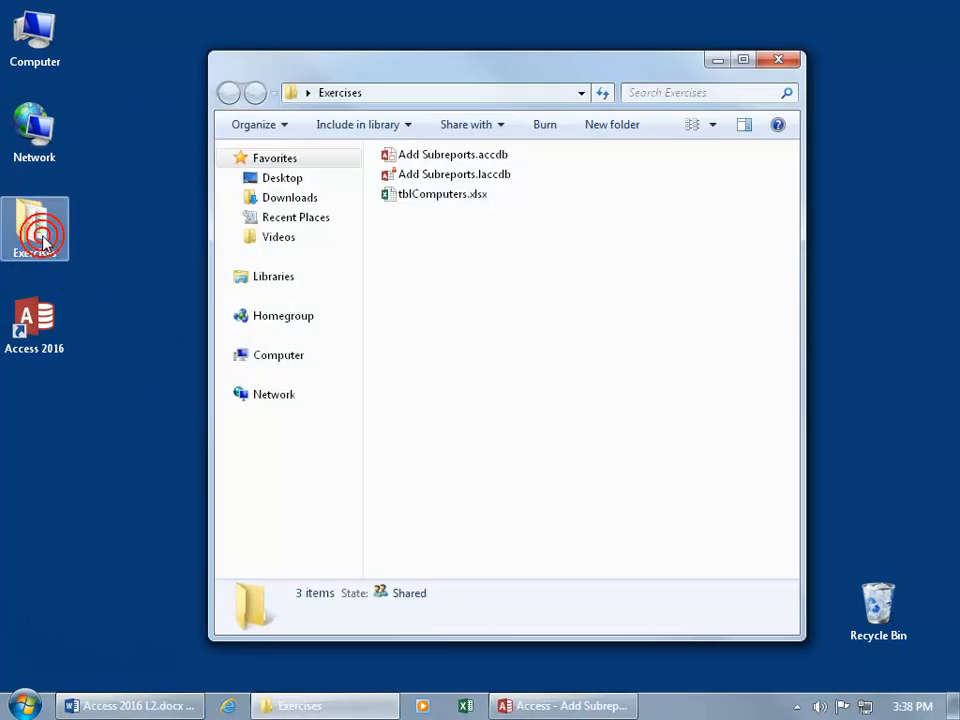
Step: Open tblComputers.xlsx from the Exercises folder and widen column F to fit its ManufacturerID heading
{"action": "double_click", "coordinate": [426, 196]}
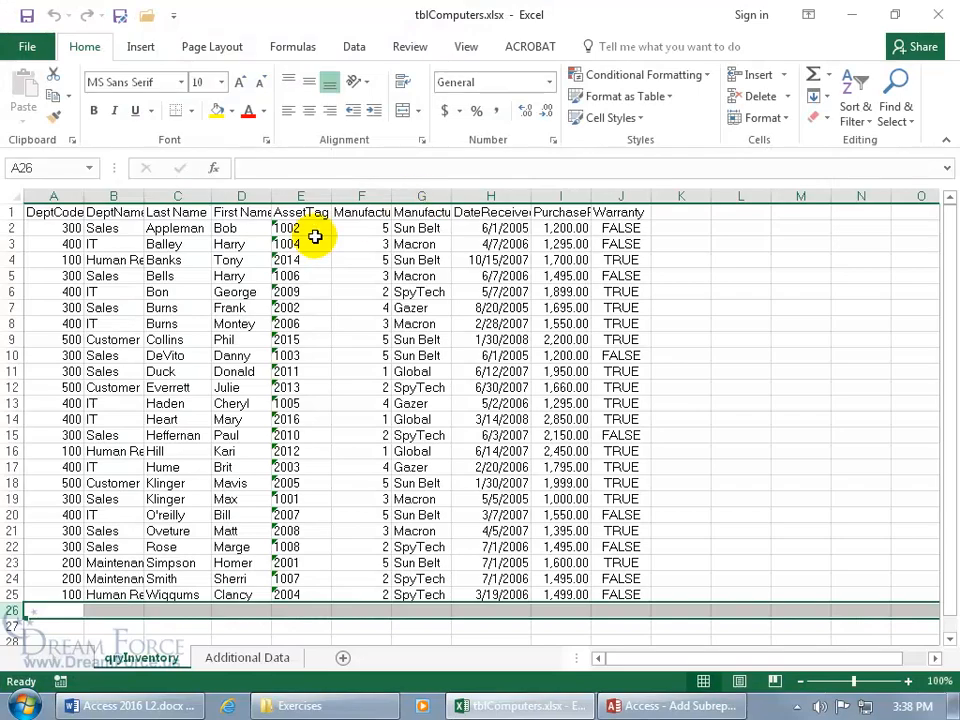
{"action": "left_click", "coordinate": [45, 248]}
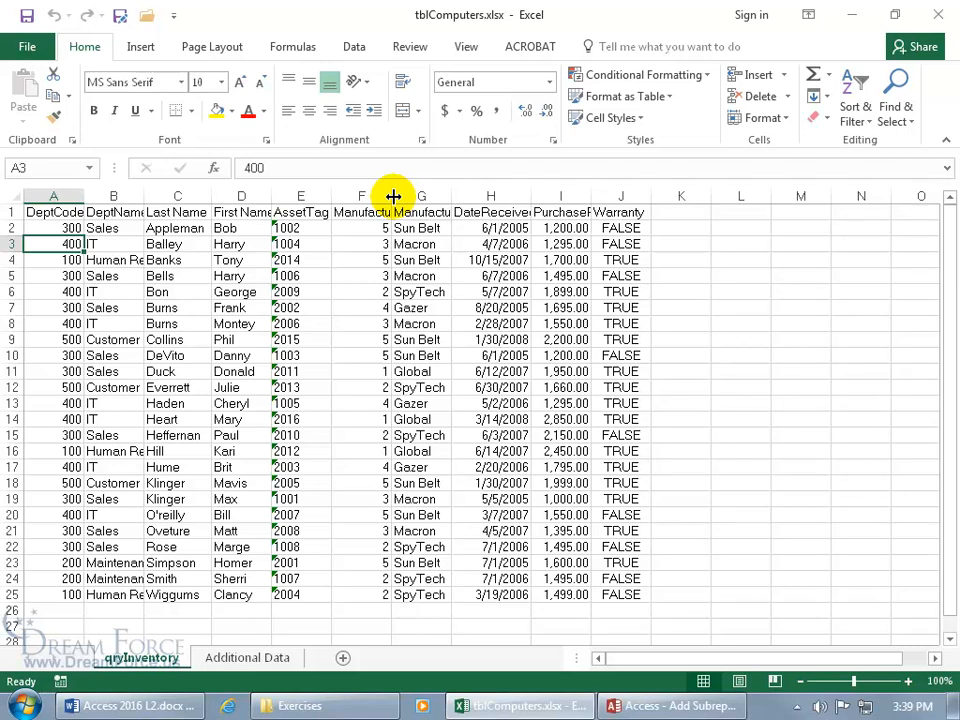
{"action": "left_click_drag", "start_coordinate": [393, 196], "coordinate": [407, 195]}
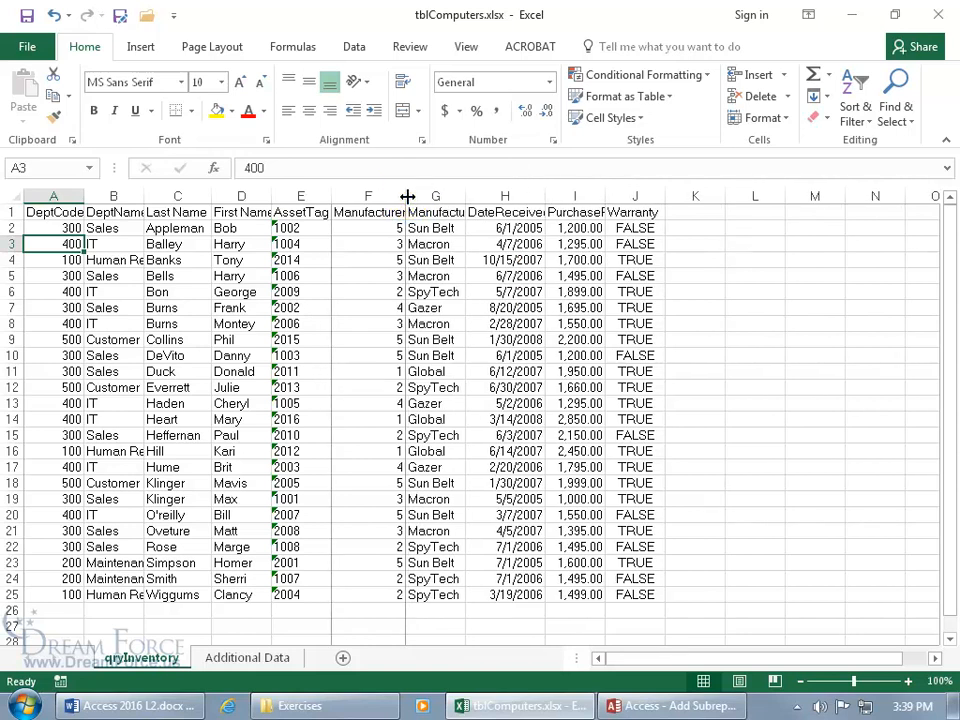
{"action": "double_click", "coordinate": [407, 195]}
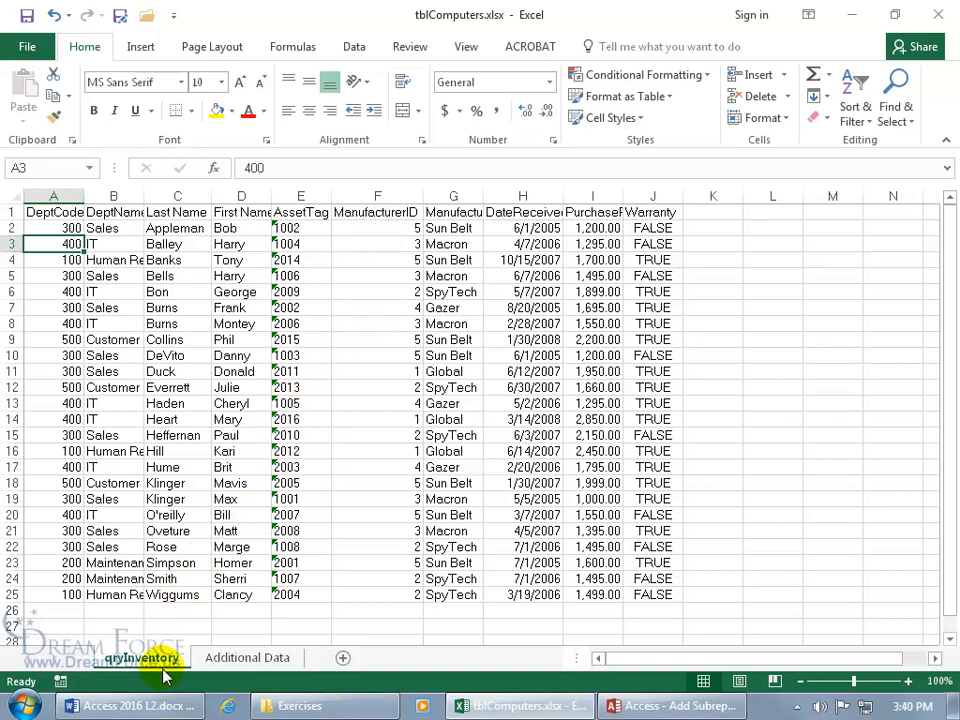
Step: View the Additional Data worksheet, return to qryInventory, and close the workbook without saving changes
{"action": "left_click", "coordinate": [240, 668]}
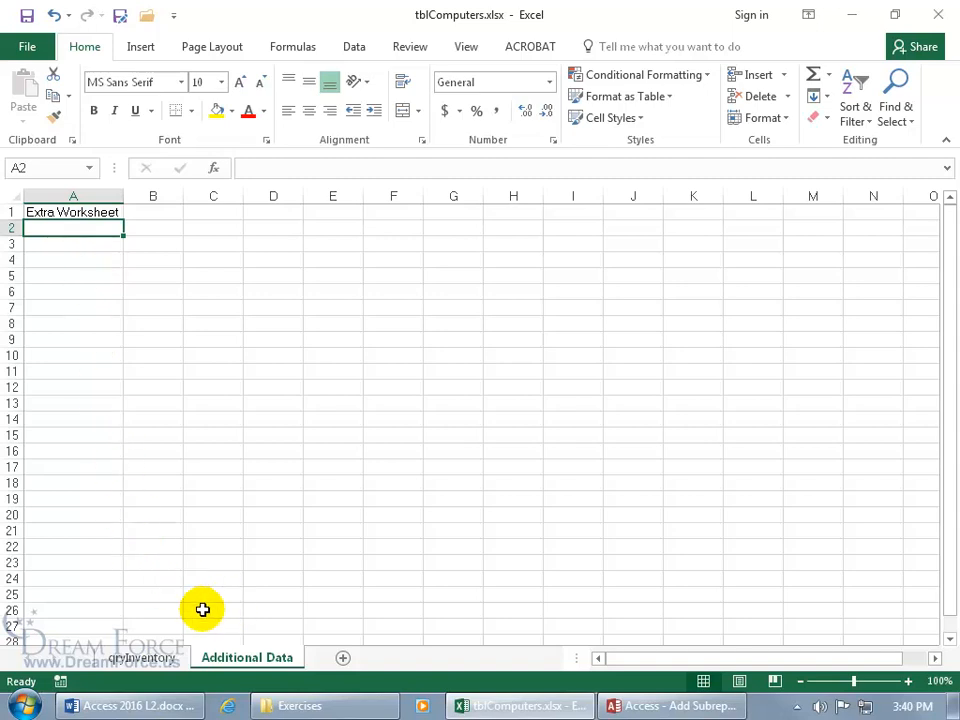
{"action": "left_click", "coordinate": [135, 660]}
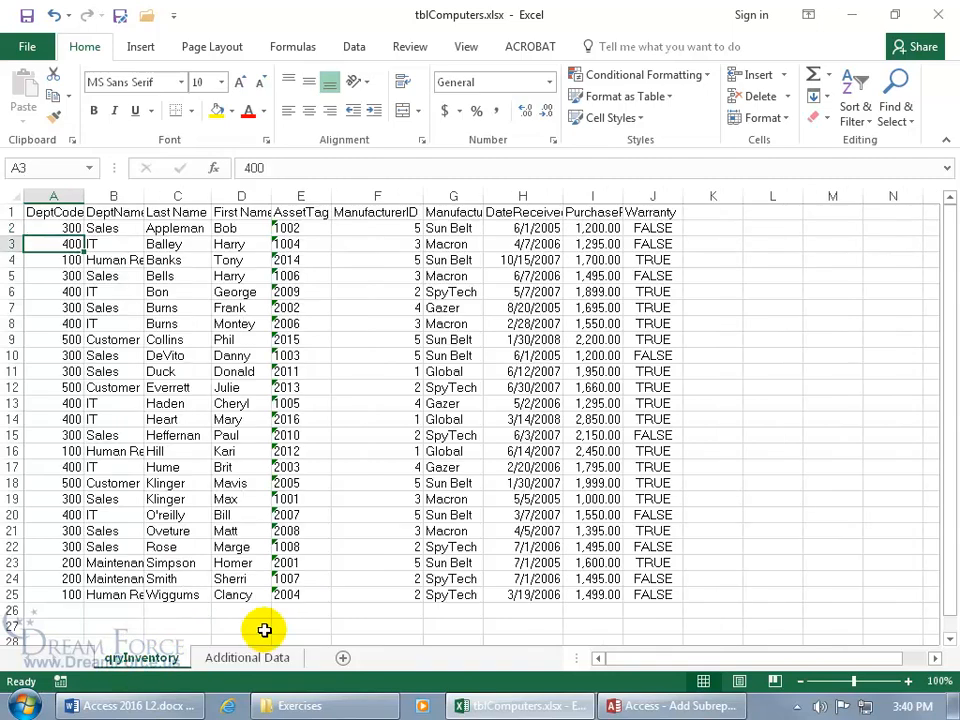
{"action": "left_click", "coordinate": [937, 19]}
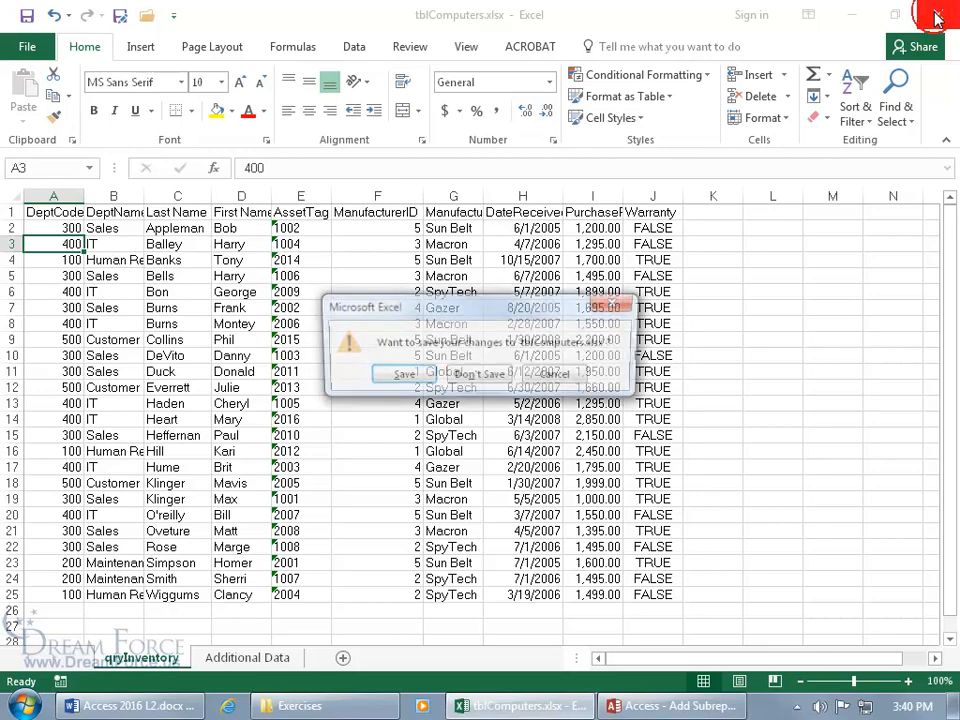
{"action": "left_click", "coordinate": [479, 376]}
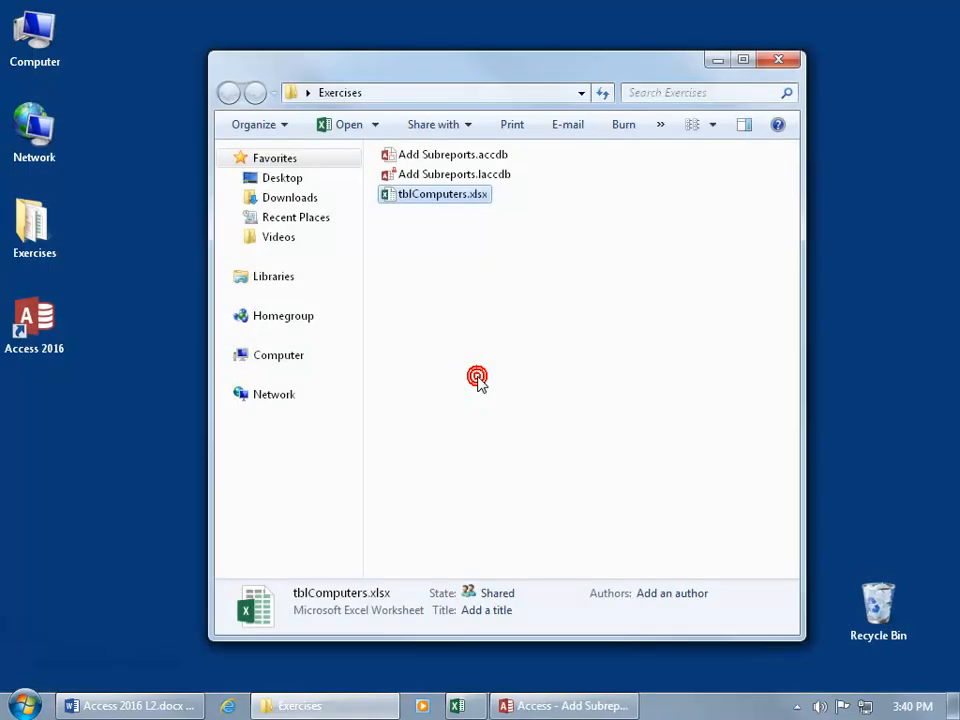
Step: Switch to Access and start an Excel file import of tblComputers.xlsx from the Exercises folder into a new table in the current database
{"action": "left_click", "coordinate": [534, 708]}
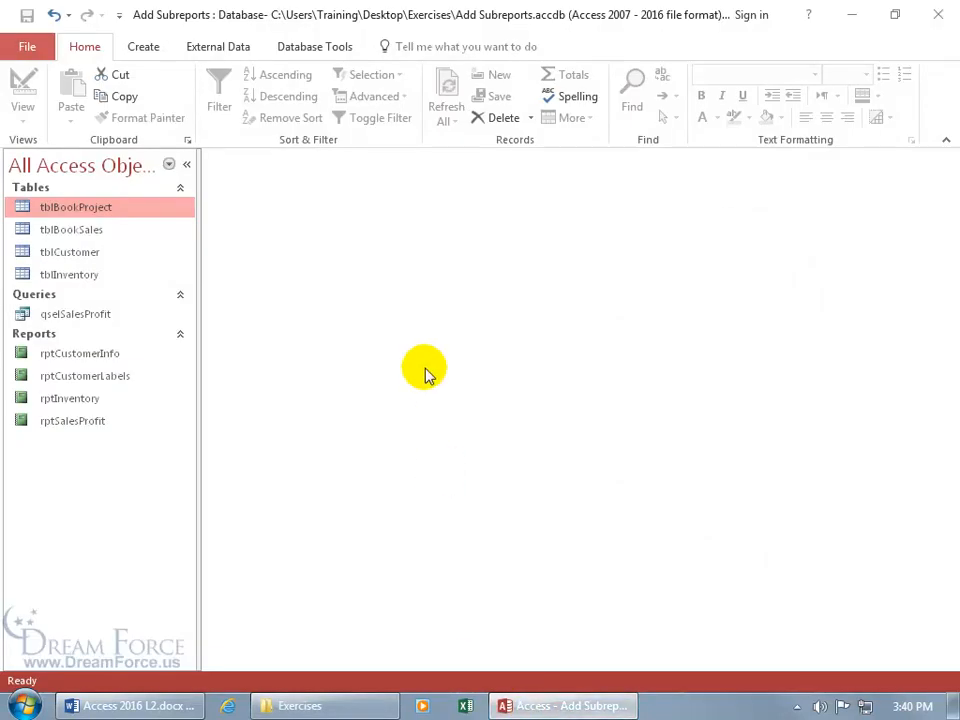
{"action": "left_click", "coordinate": [213, 48]}
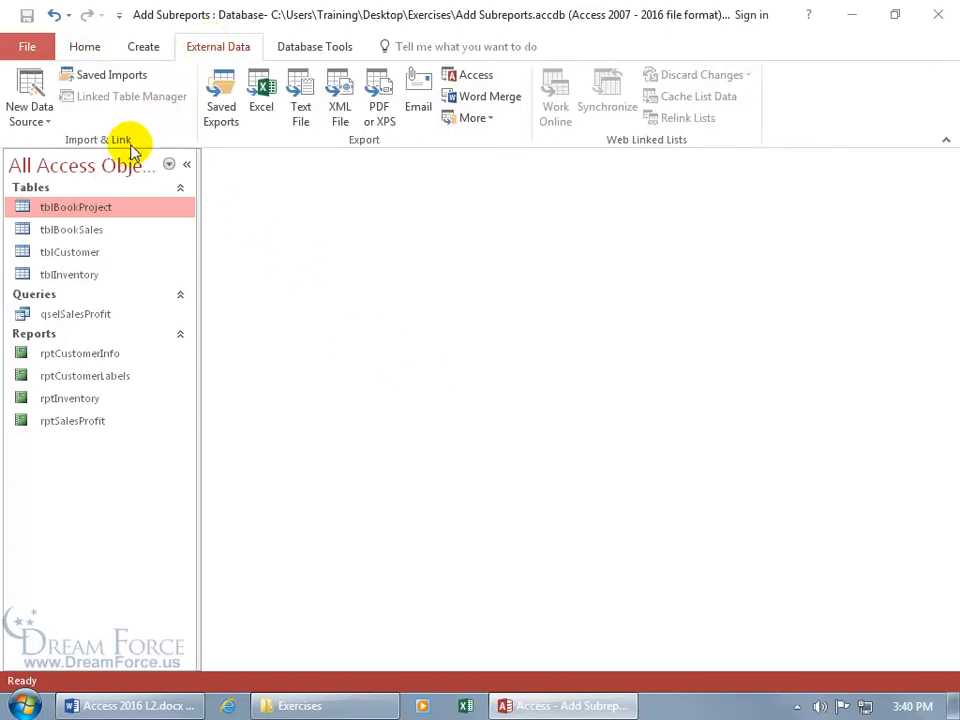
{"action": "left_click", "coordinate": [37, 121]}
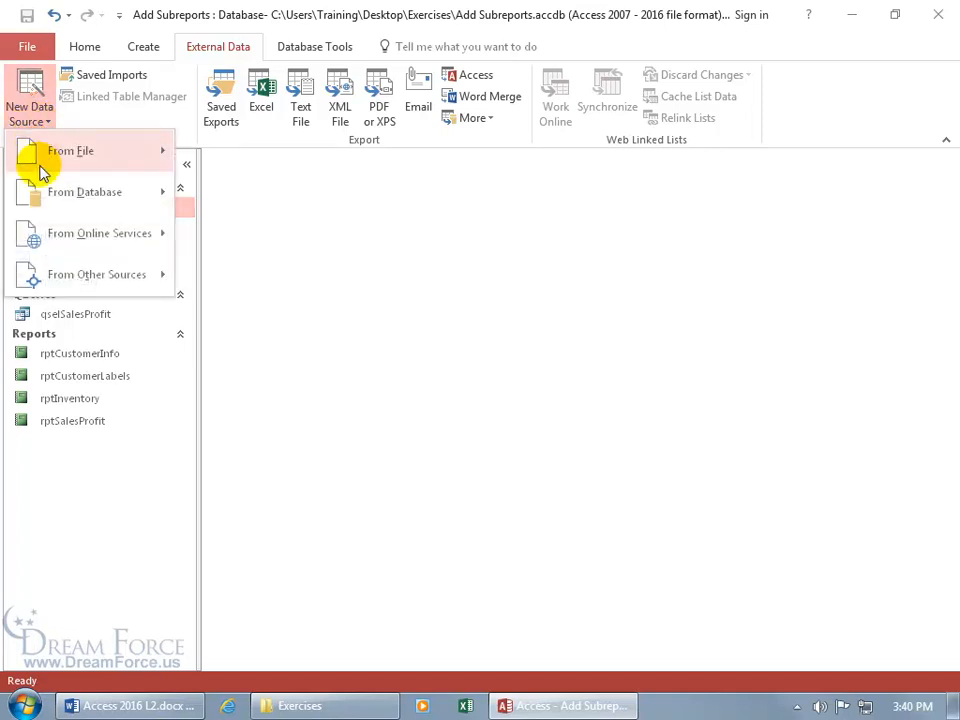
{"action": "mouse_move", "coordinate": [46, 190]}
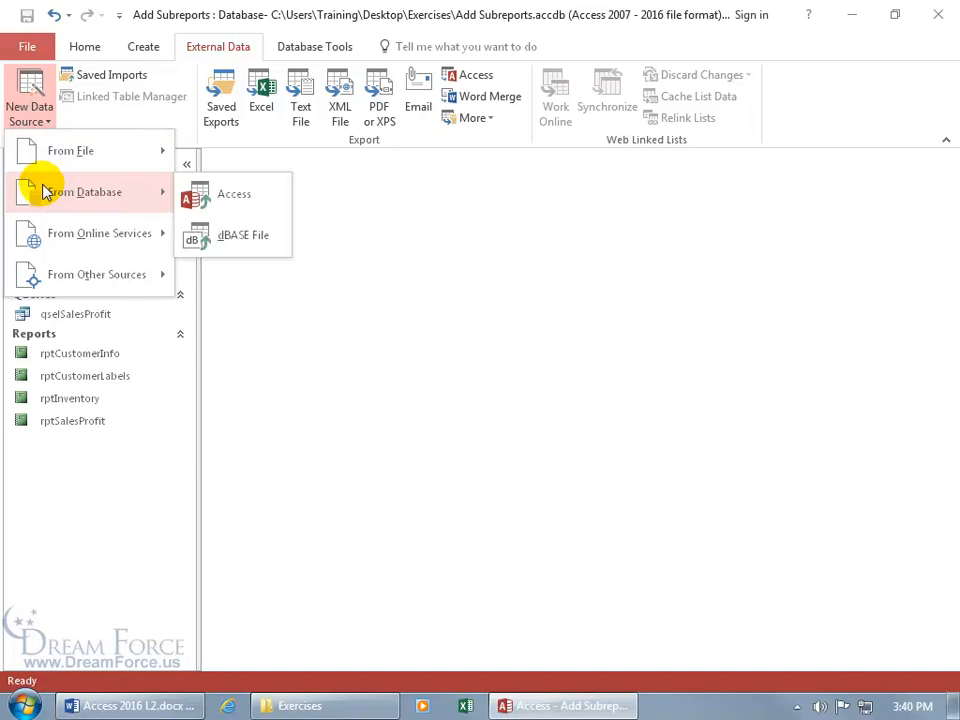
{"action": "mouse_move", "coordinate": [73, 158]}
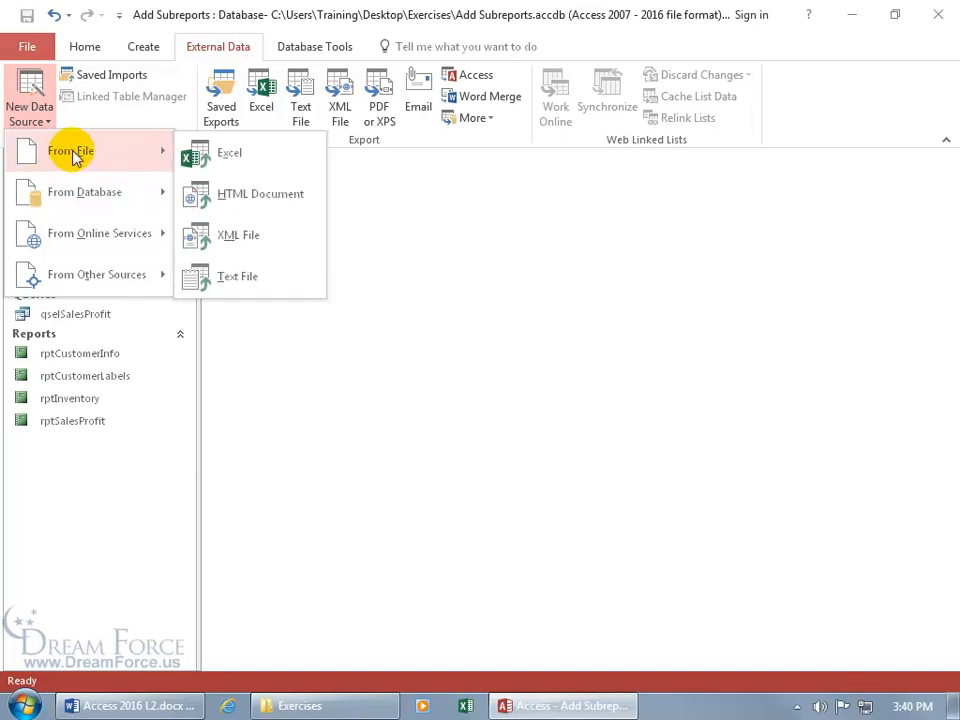
{"action": "left_click", "coordinate": [203, 158]}
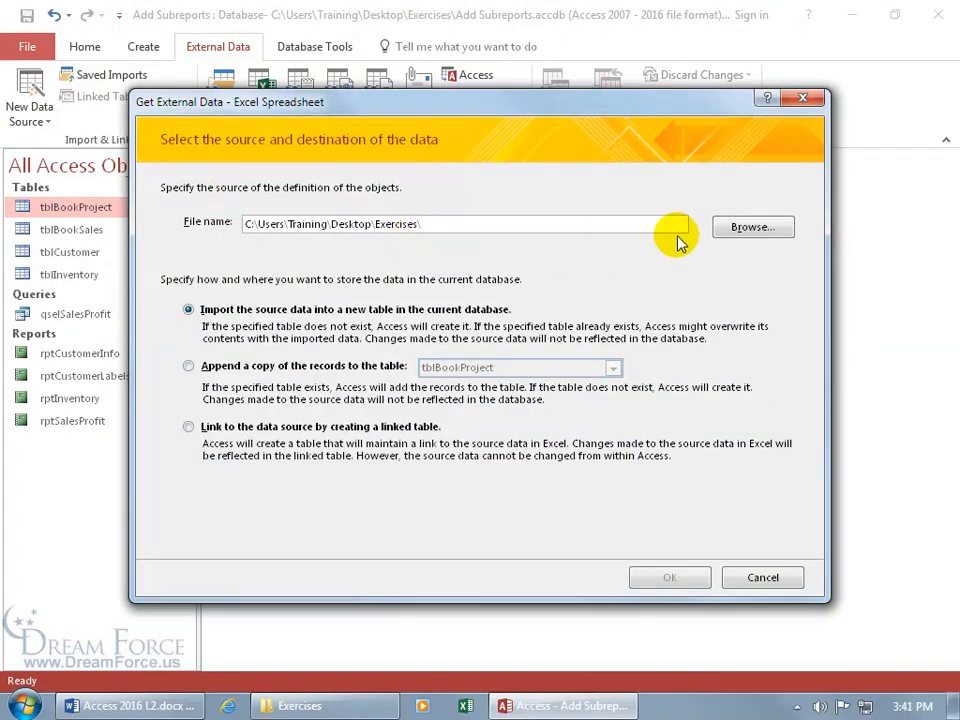
{"action": "left_click", "coordinate": [743, 228]}
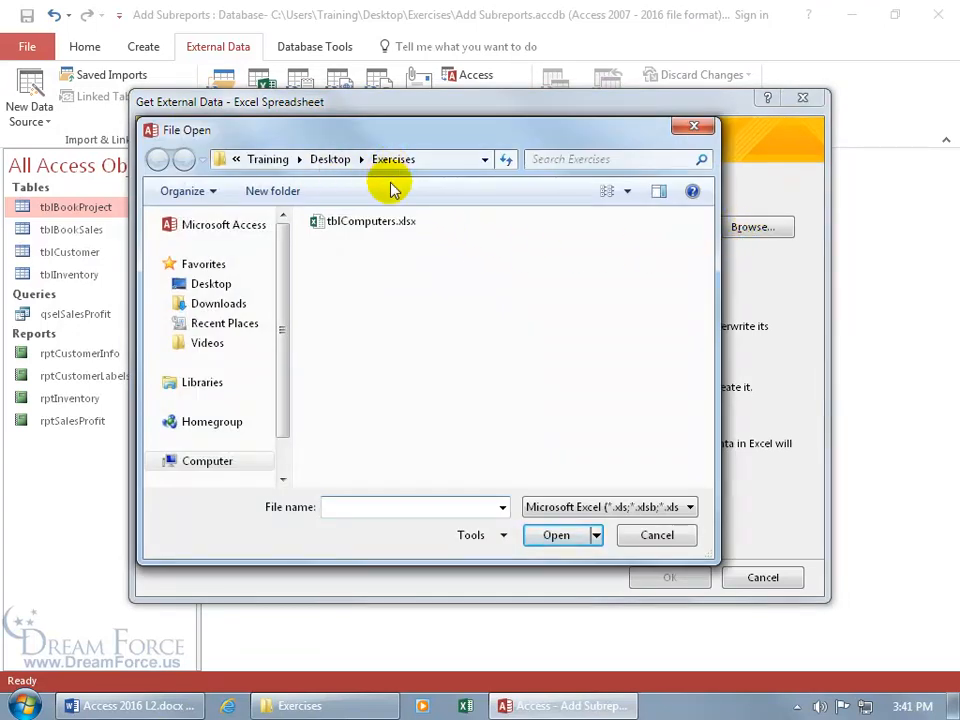
{"action": "left_click", "coordinate": [380, 226]}
{"action": "double_click", "coordinate": [380, 226]}
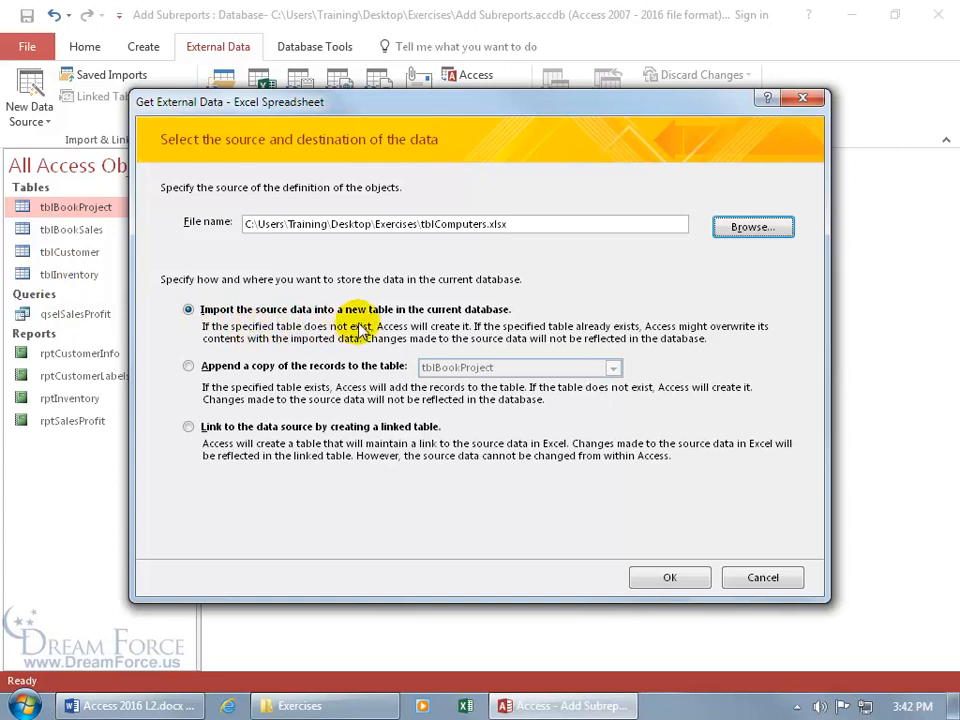
{"action": "left_click", "coordinate": [680, 575]}
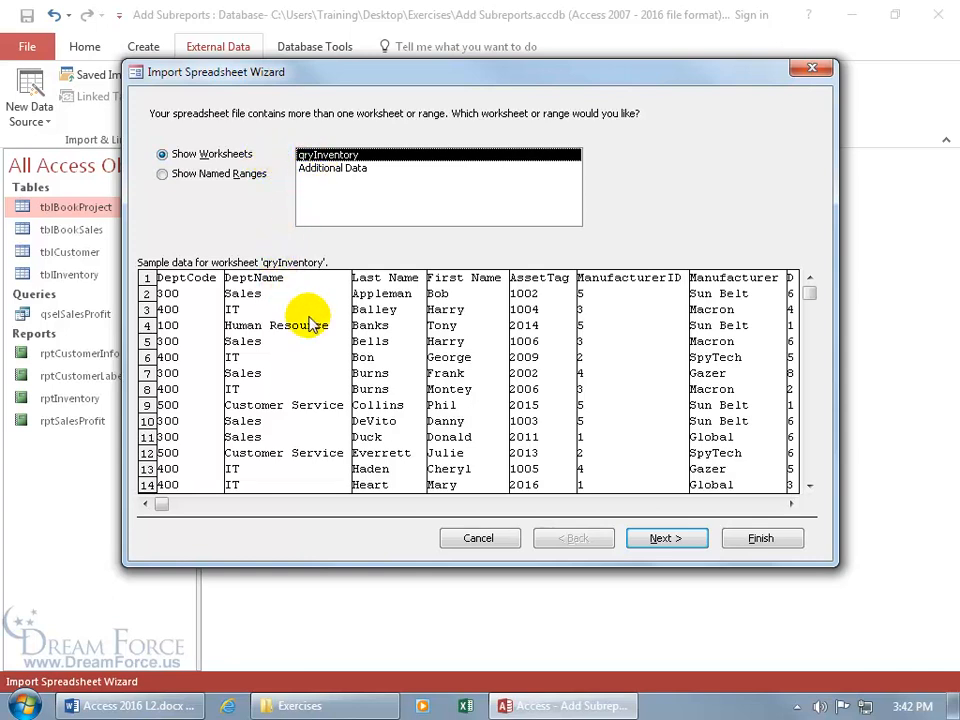
Step: Choose the qryInventory worksheet as the import source and use its first row as column headings
{"action": "left_click", "coordinate": [352, 170]}
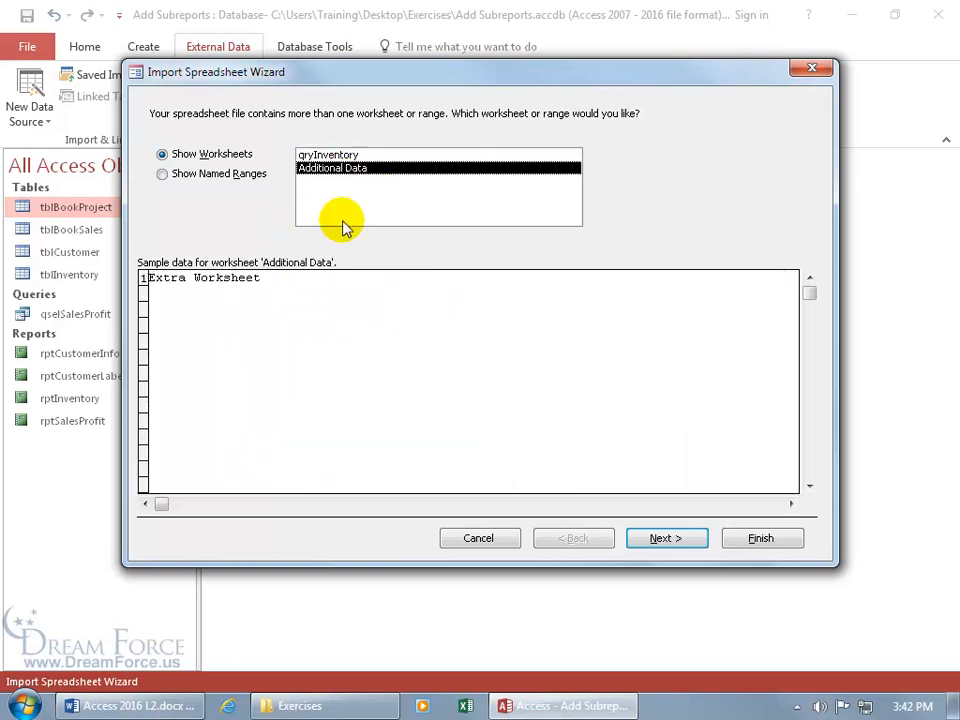
{"action": "left_click", "coordinate": [322, 155]}
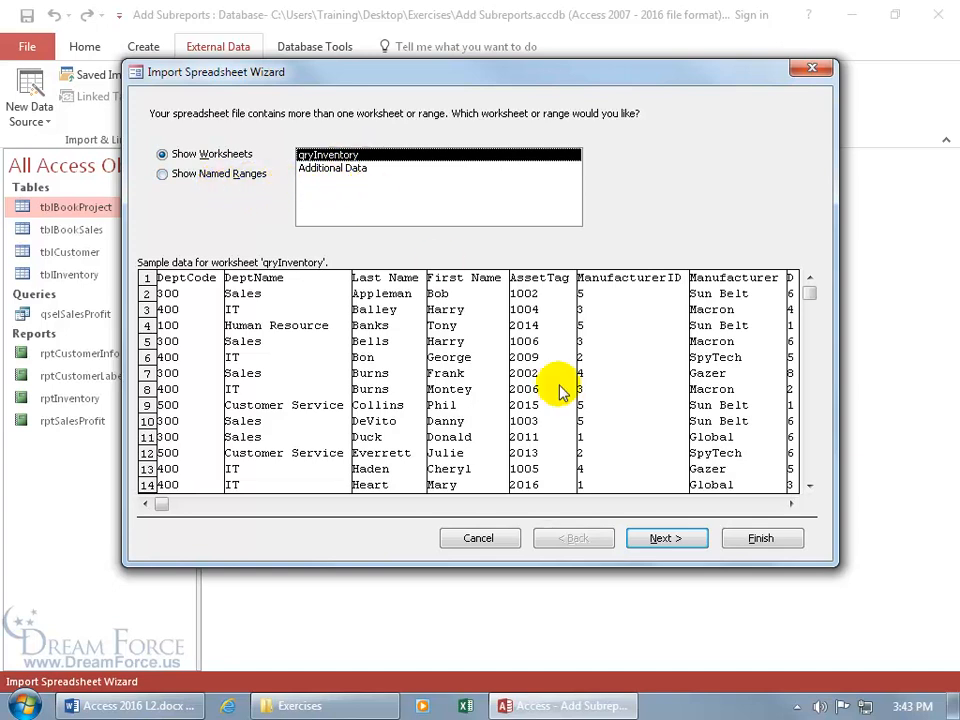
{"action": "left_click", "coordinate": [666, 540]}
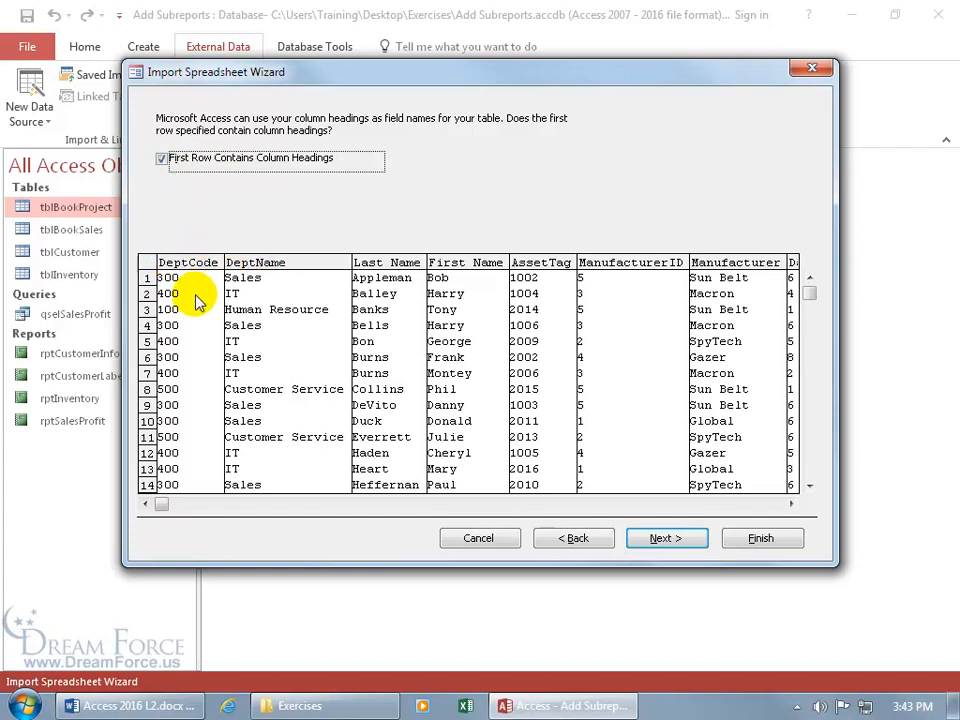
{"action": "left_click", "coordinate": [163, 160]}
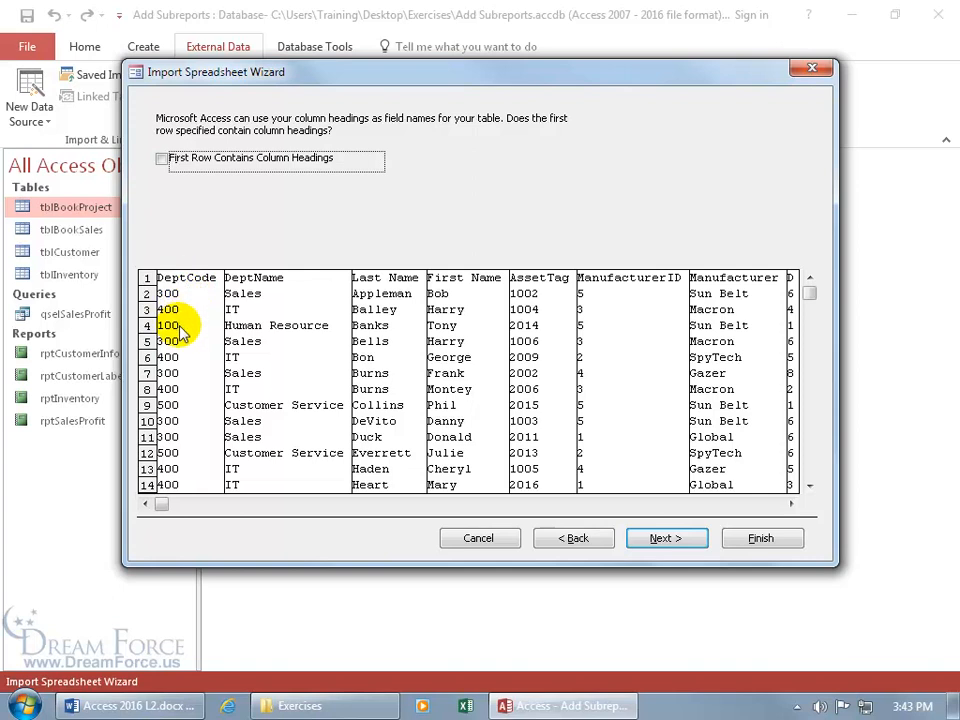
{"action": "left_click", "coordinate": [162, 158]}
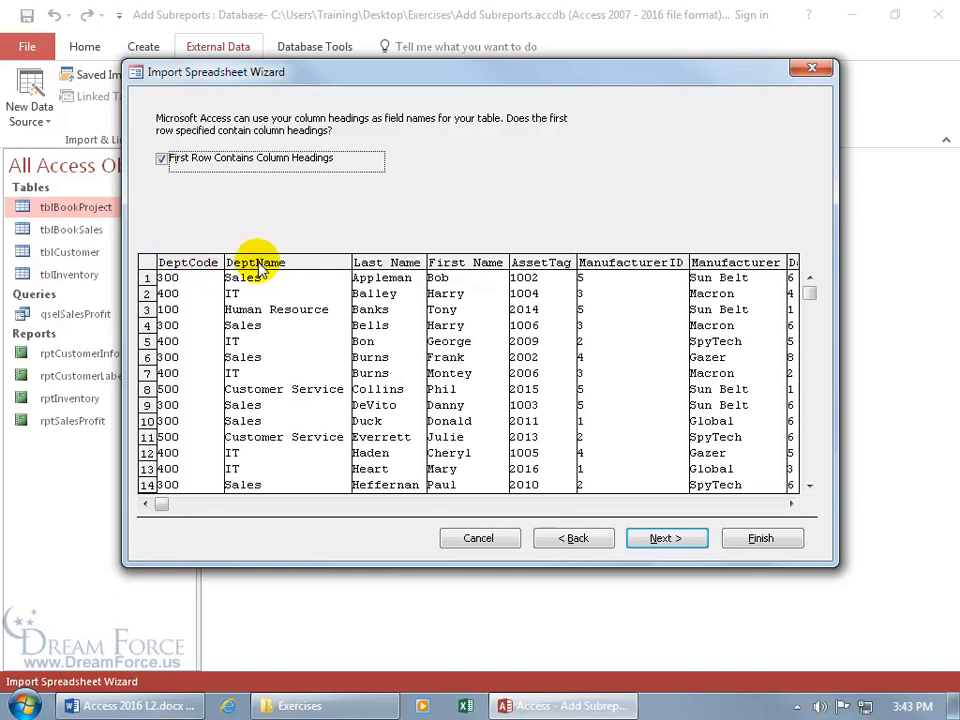
{"action": "left_click", "coordinate": [663, 540]}
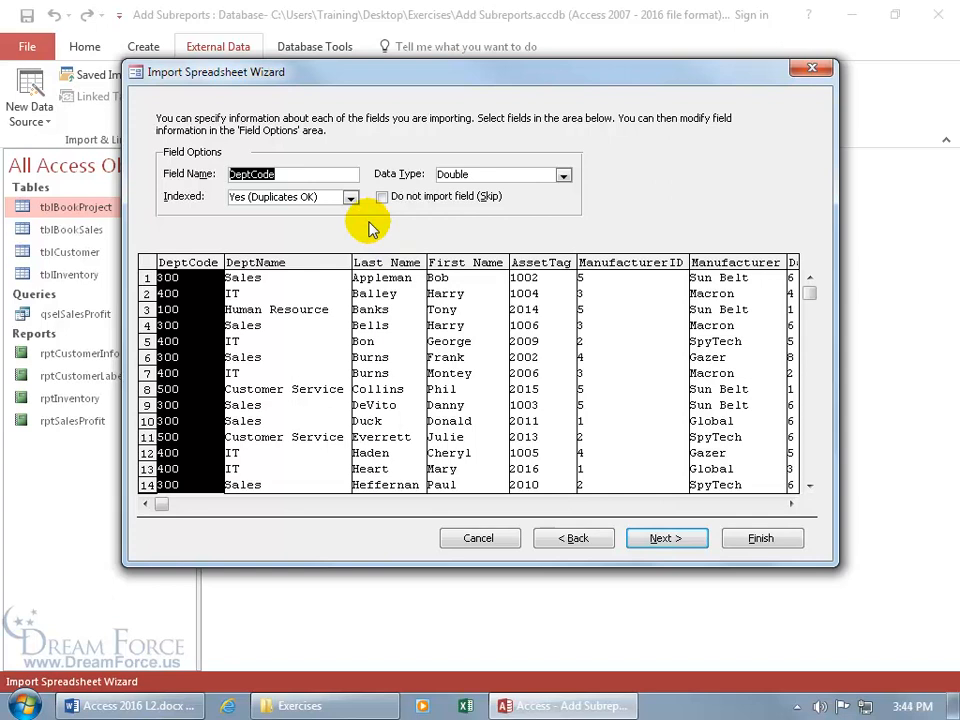
Step: Select the ManufacturerID field, try adding an "s" to its field name, and restore the name ManufacturerID
{"action": "left_click", "coordinate": [617, 263]}
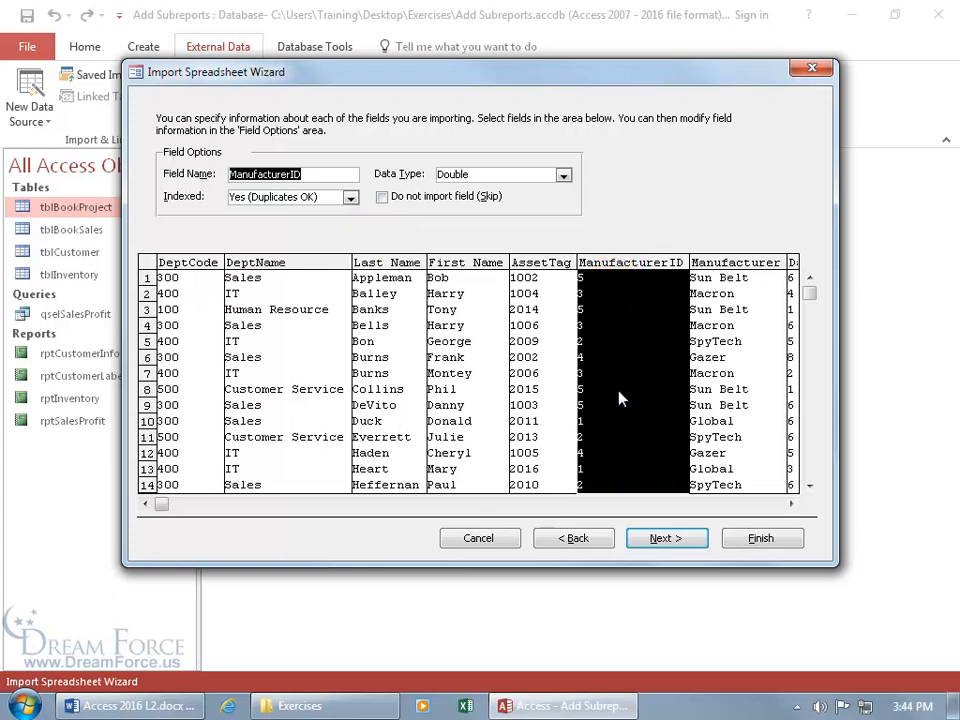
{"action": "left_click", "coordinate": [368, 262]}
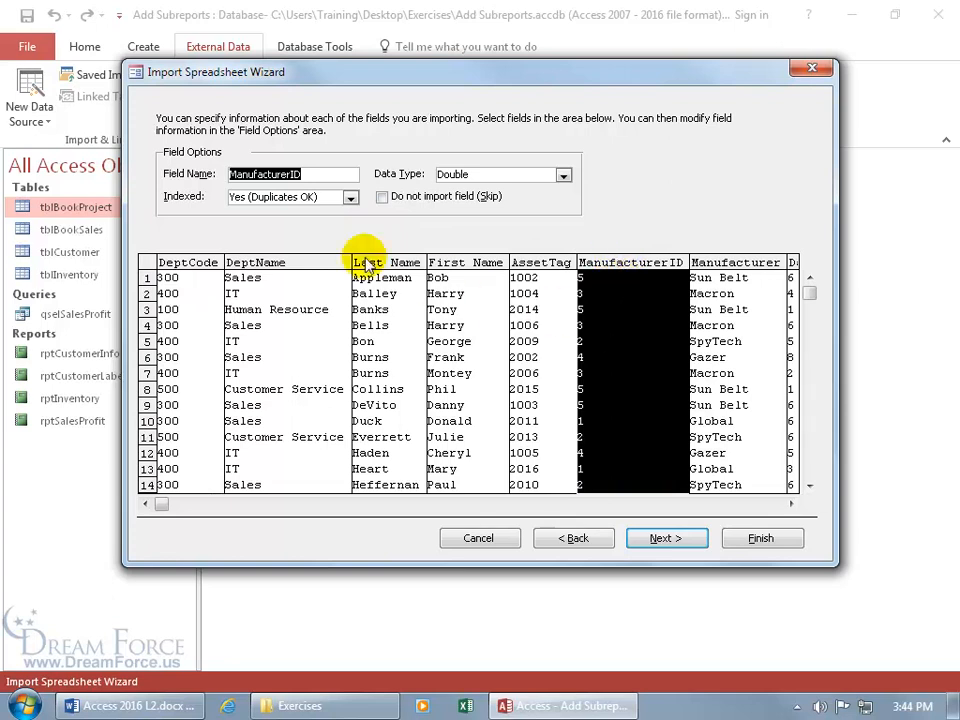
{"action": "left_click", "coordinate": [302, 176]}
{"action": "type", "text": "s"}
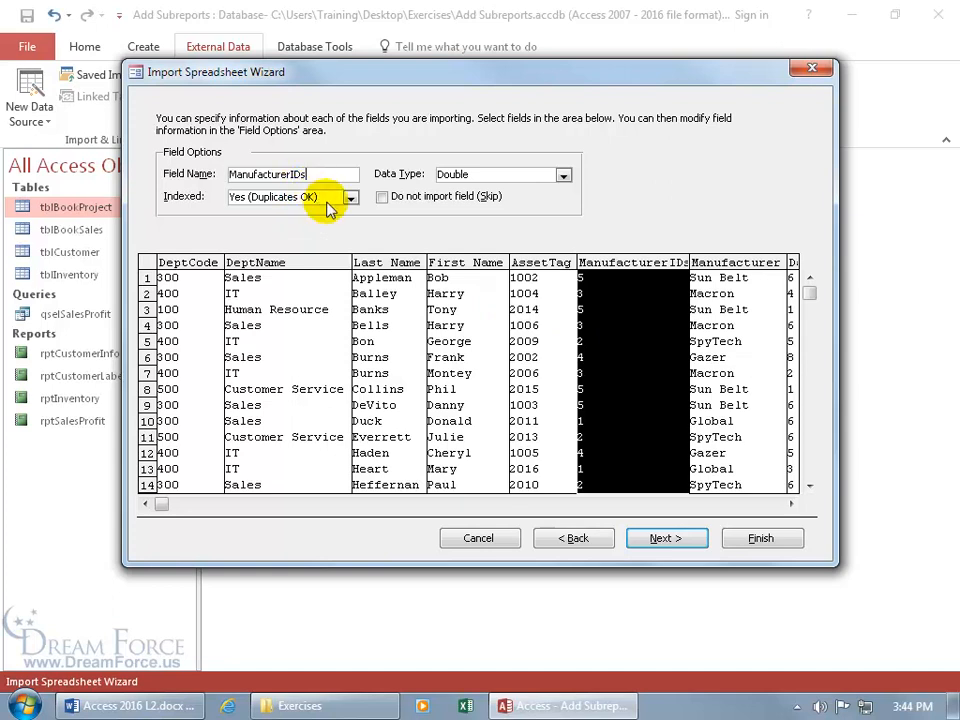
{"action": "key", "text": "BackSpace"}
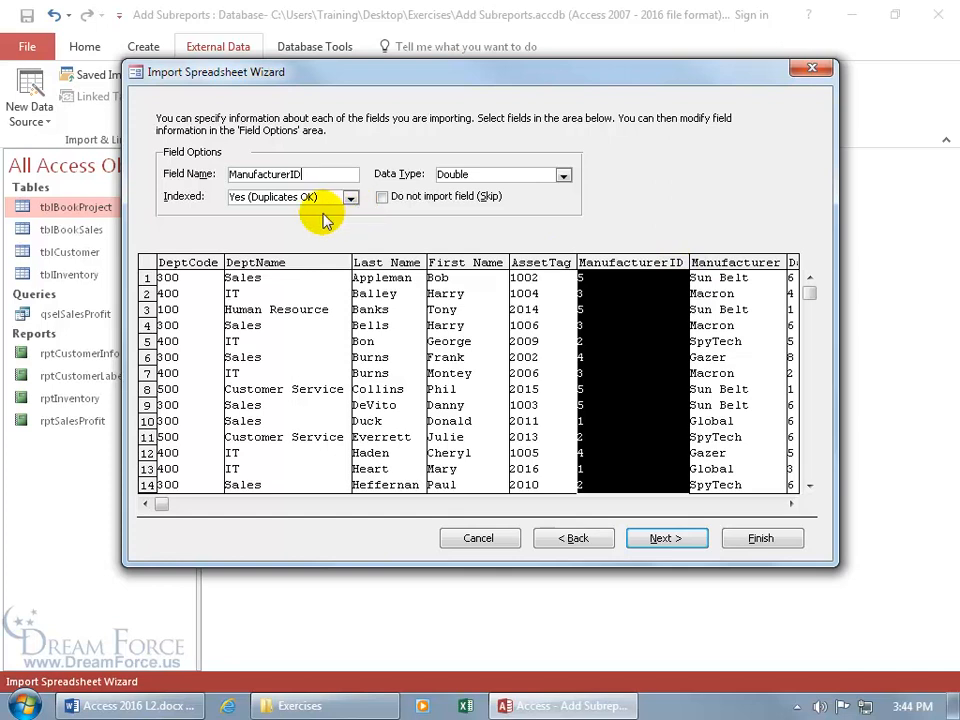
Step: Keep the ManufacturerID field indexed as Yes (Duplicates OK), set its data type to Integer, and continue to the primary key options
{"action": "left_click", "coordinate": [351, 198]}
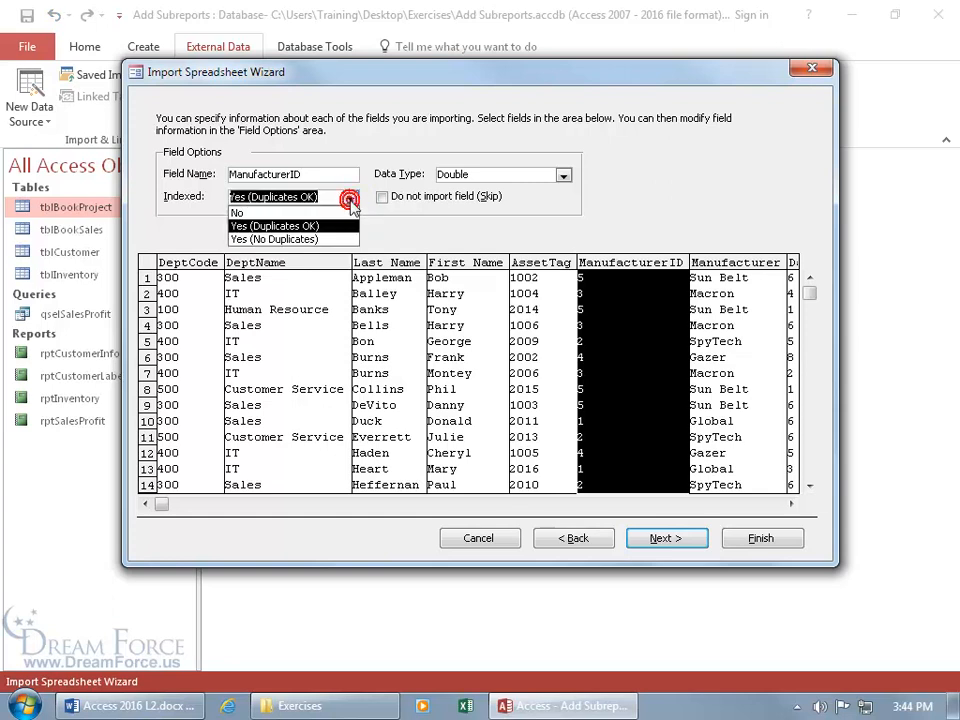
{"action": "left_click", "coordinate": [352, 226]}
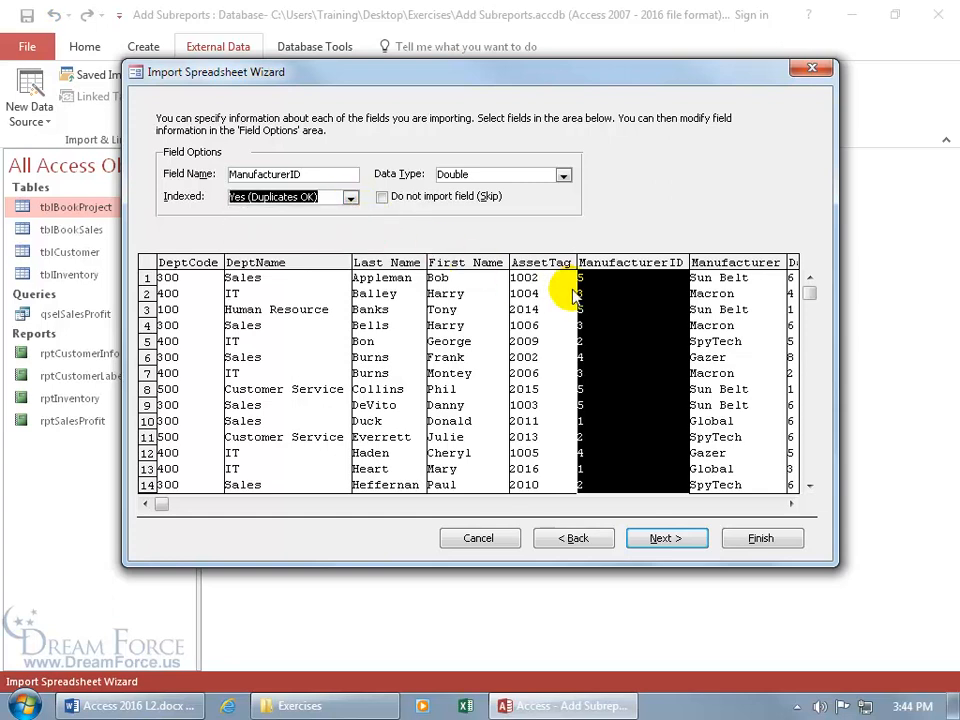
{"action": "left_click", "coordinate": [564, 177]}
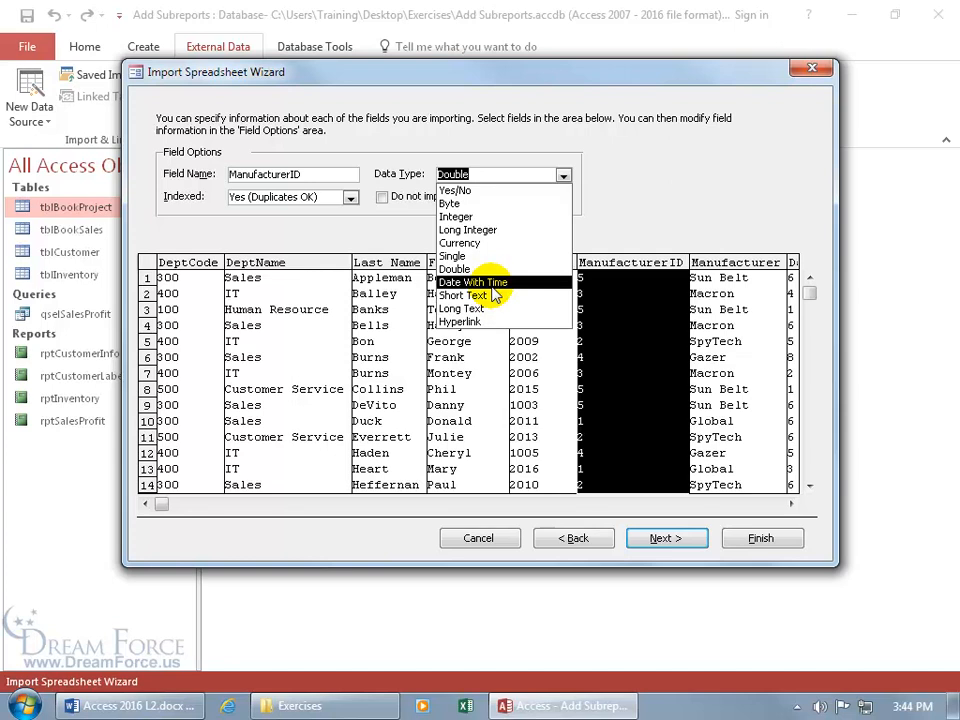
{"action": "left_click", "coordinate": [476, 216]}
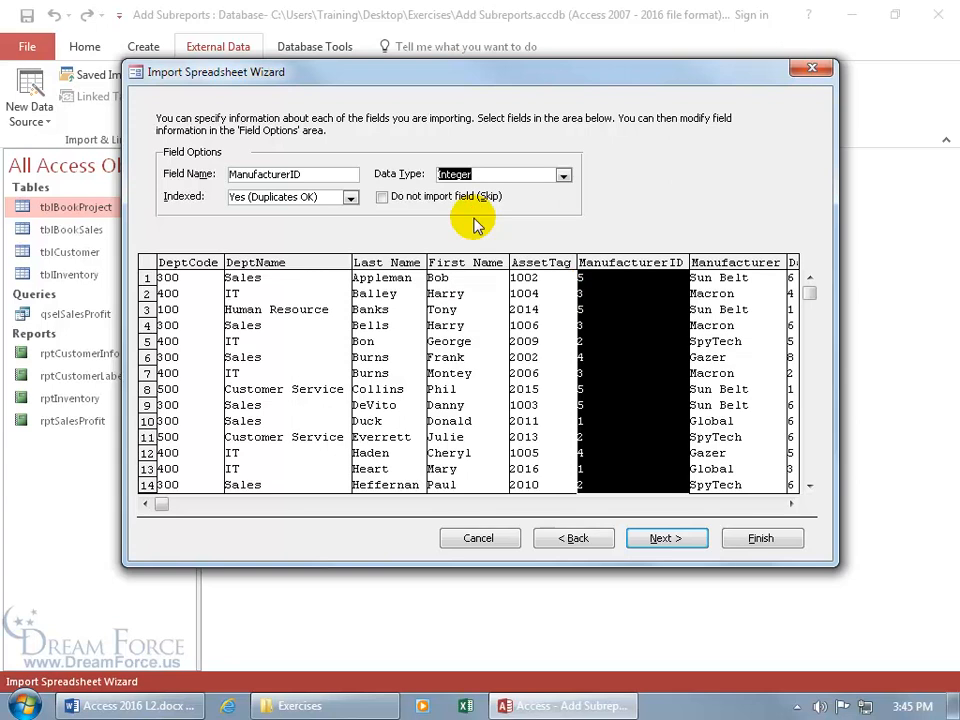
{"action": "left_click", "coordinate": [659, 538]}
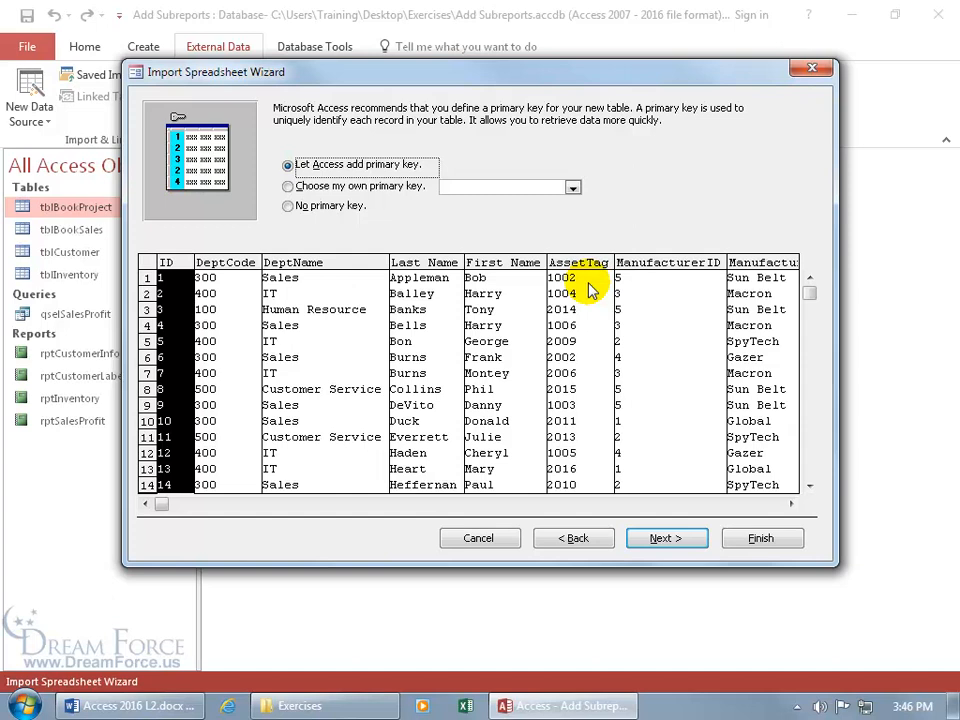
Step: Choose a custom primary key for the imported table and set it to the ManufacturerID field
{"action": "left_click", "coordinate": [300, 187]}
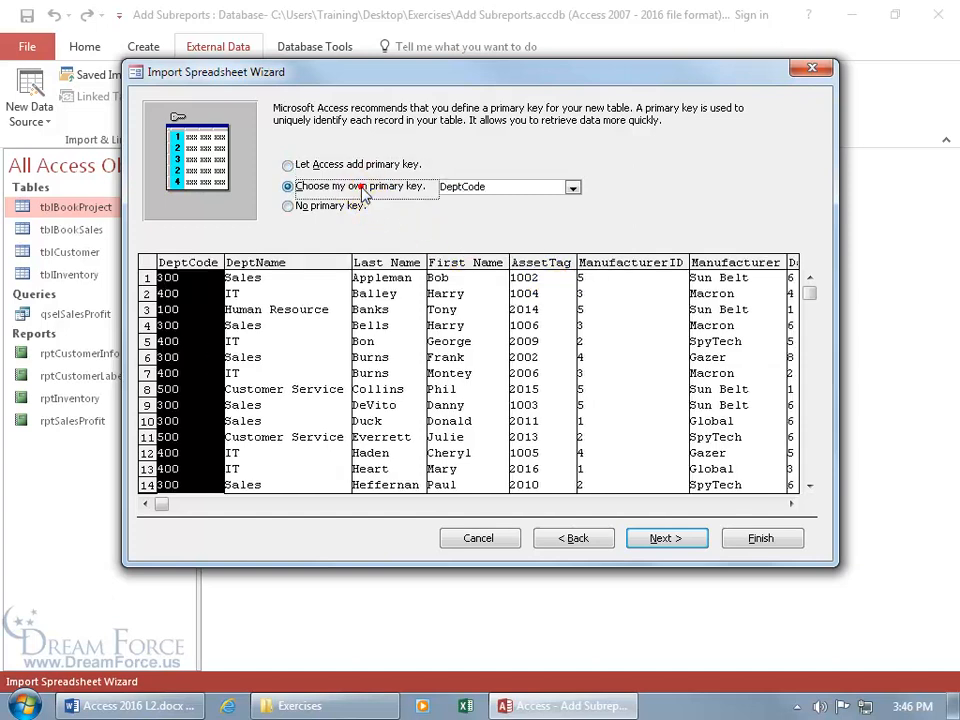
{"action": "left_click", "coordinate": [572, 190]}
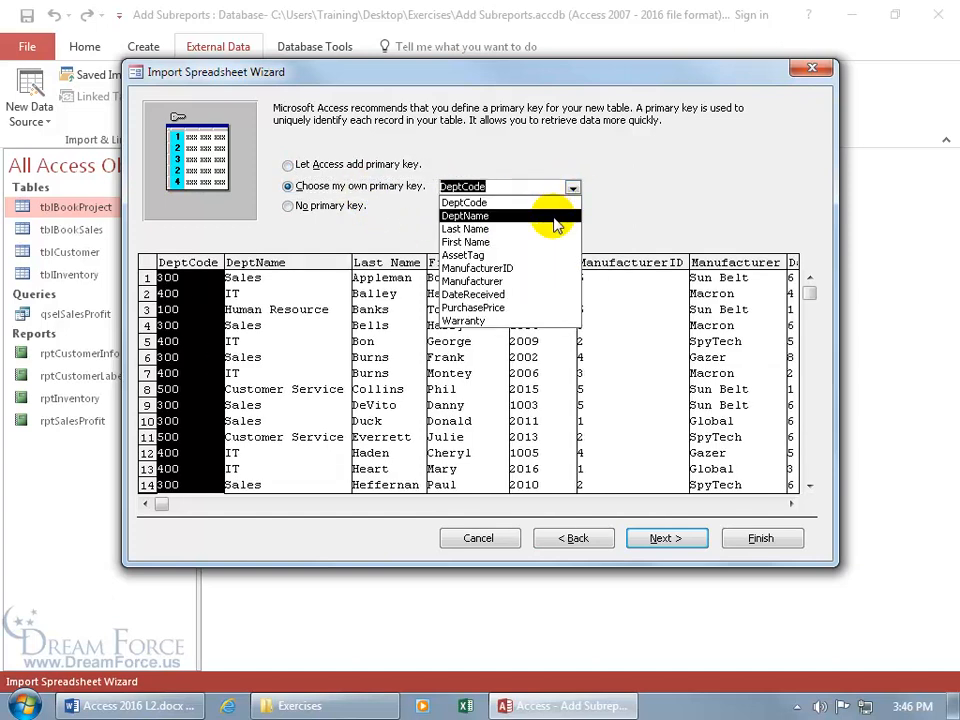
{"action": "left_click", "coordinate": [521, 268]}
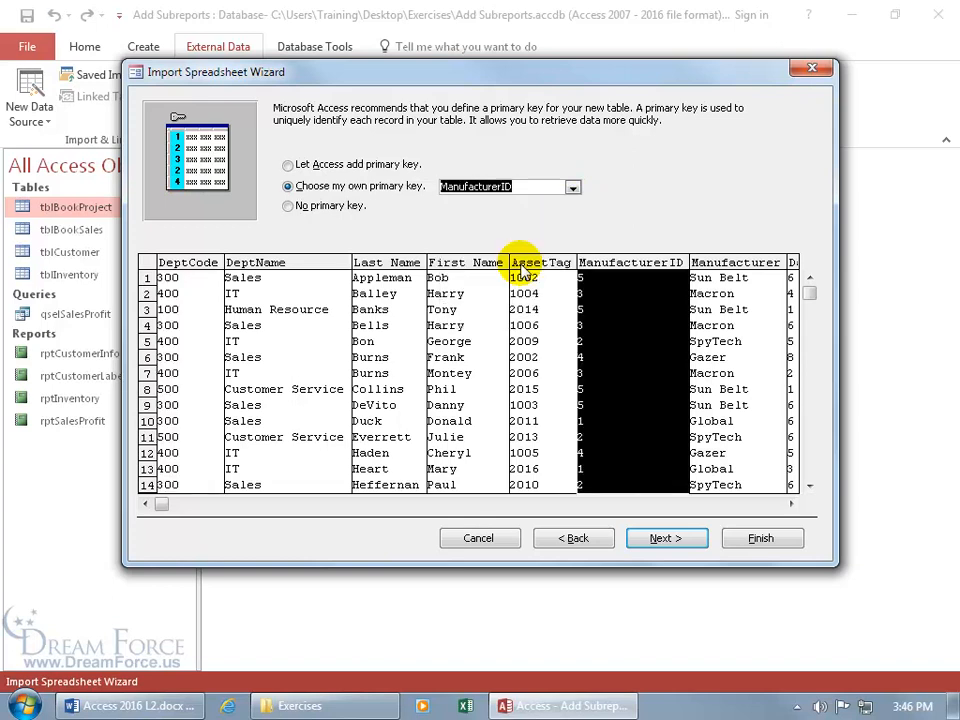
Step: Import the table with no primary key and continue to the wizard's final page
{"action": "left_click", "coordinate": [305, 210]}
{"action": "left_click", "coordinate": [307, 215]}
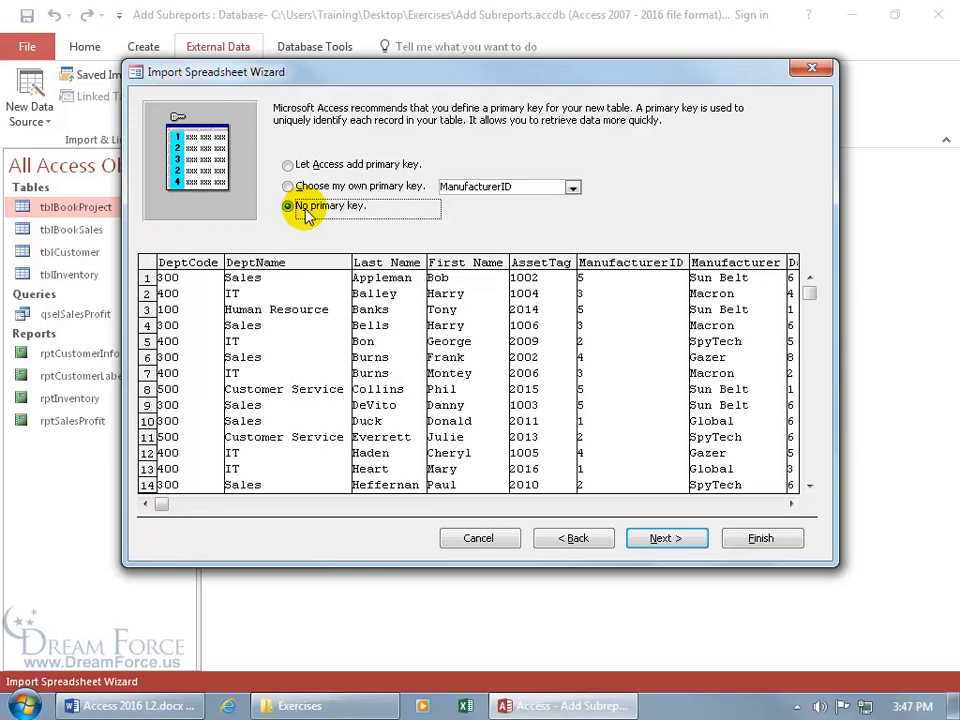
{"action": "left_click", "coordinate": [652, 539]}
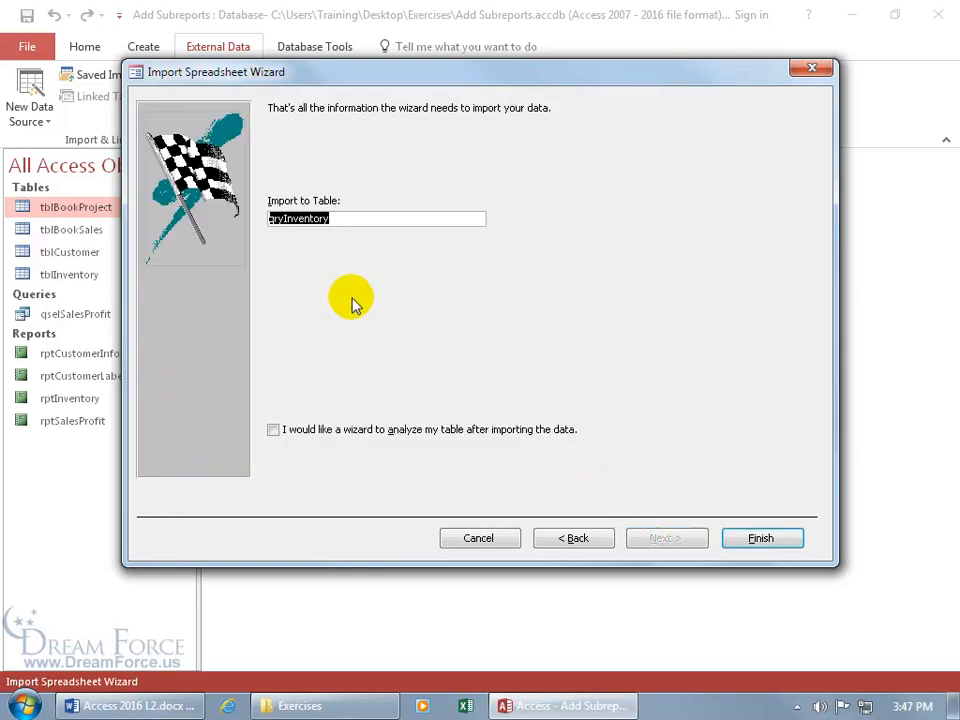
Step: Name the destination table tblInventoryB and finish the spreadsheet import
{"action": "left_click", "coordinate": [280, 219]}
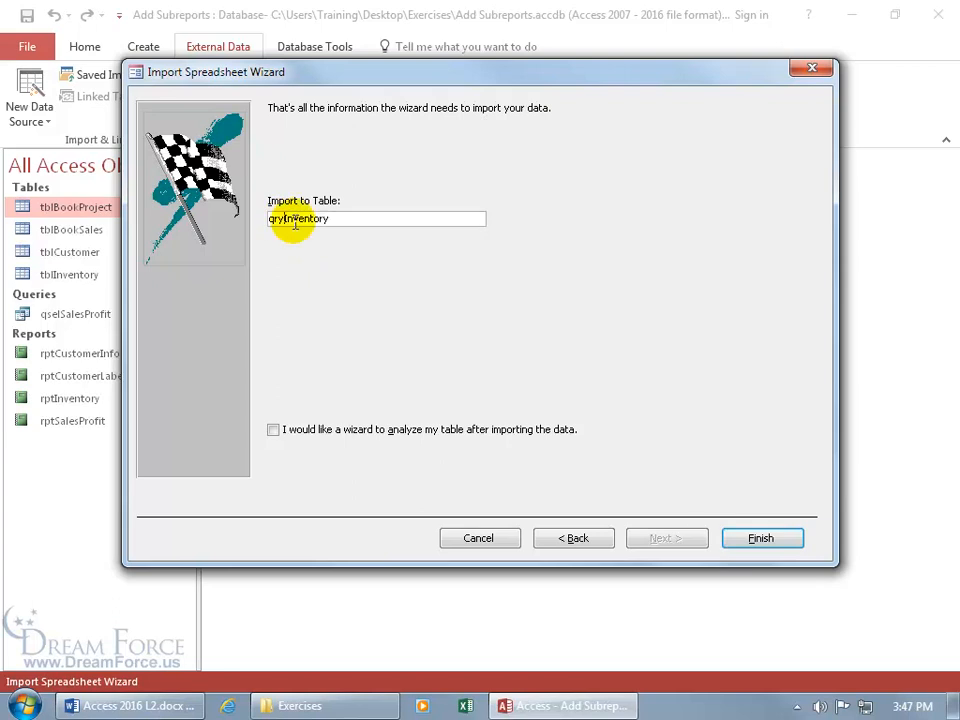
{"action": "key", "text": "BackSpace"}
{"action": "key", "text": "BackSpace"}
{"action": "key", "text": "BackSpace"}
{"action": "type", "text": "tbl"}
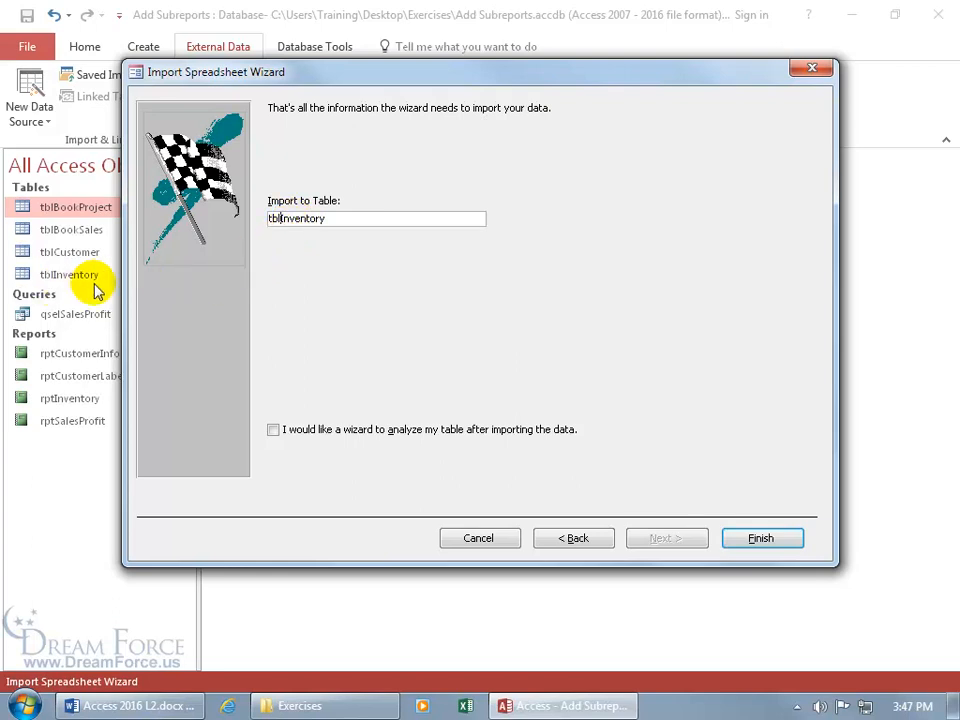
{"action": "left_click", "coordinate": [344, 218]}
{"action": "type", "text": "B"}
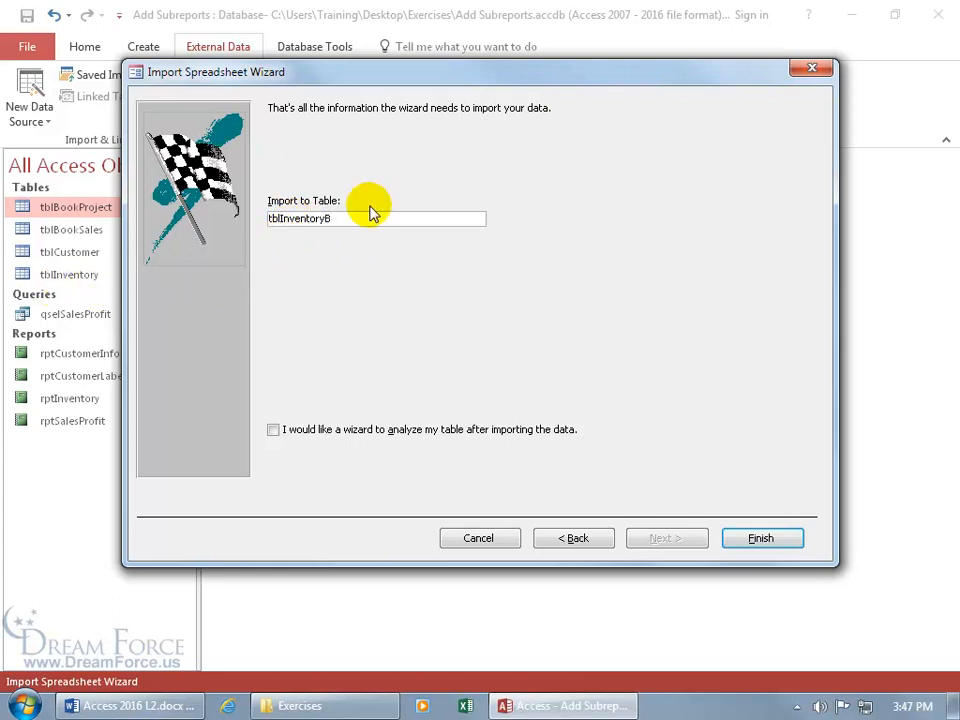
{"action": "left_click", "coordinate": [760, 538]}
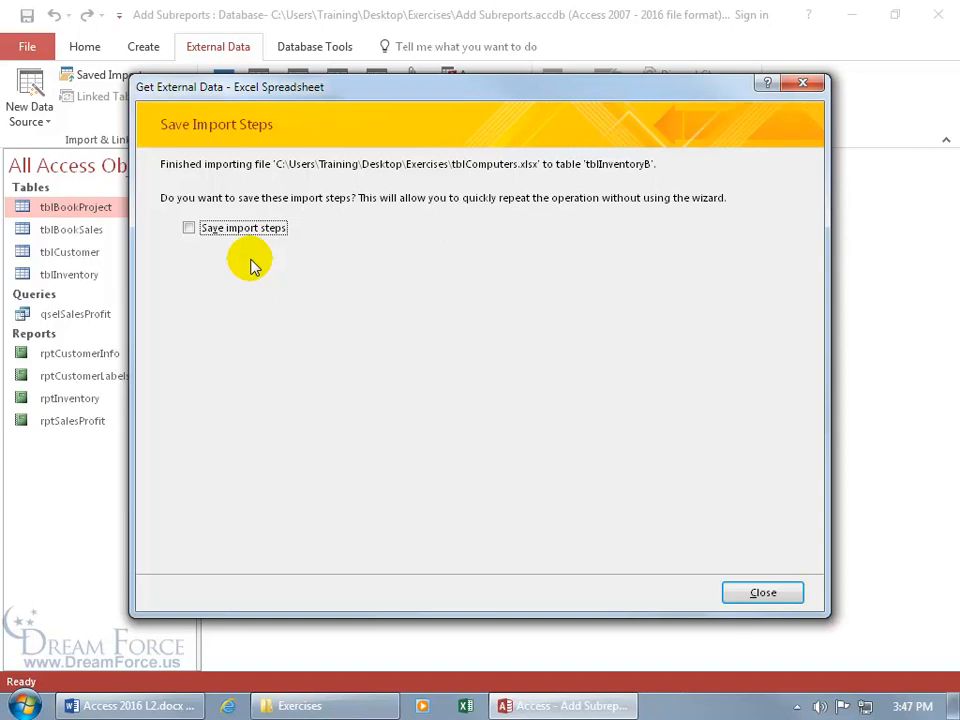
Step: Save the import steps under the name InventoryB
{"action": "left_click", "coordinate": [190, 228]}
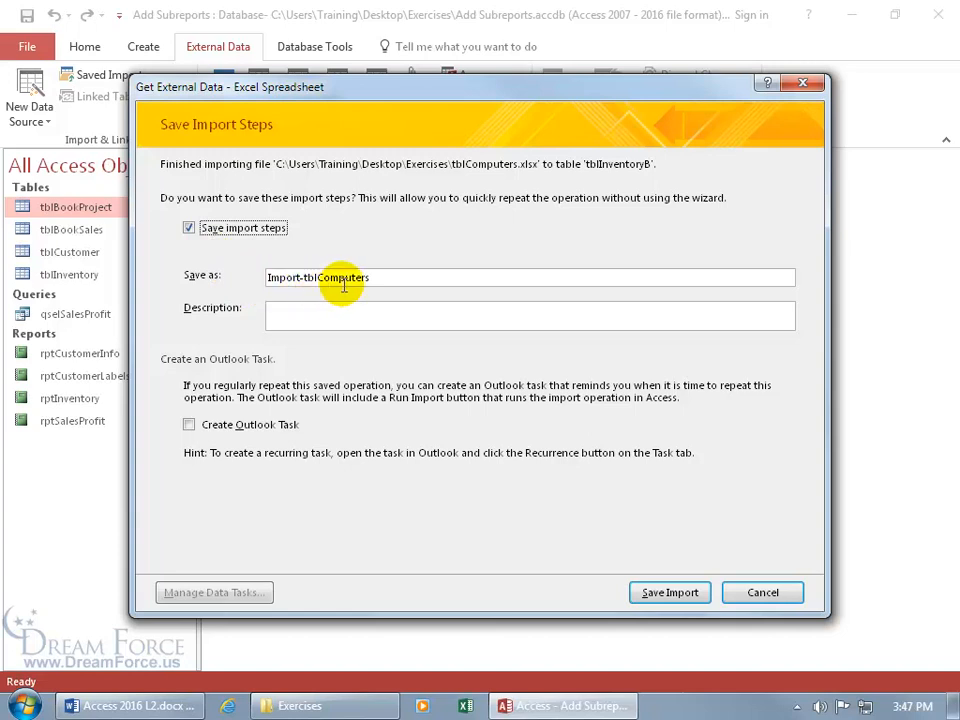
{"action": "left_click_drag", "start_coordinate": [378, 279], "coordinate": [270, 279]}
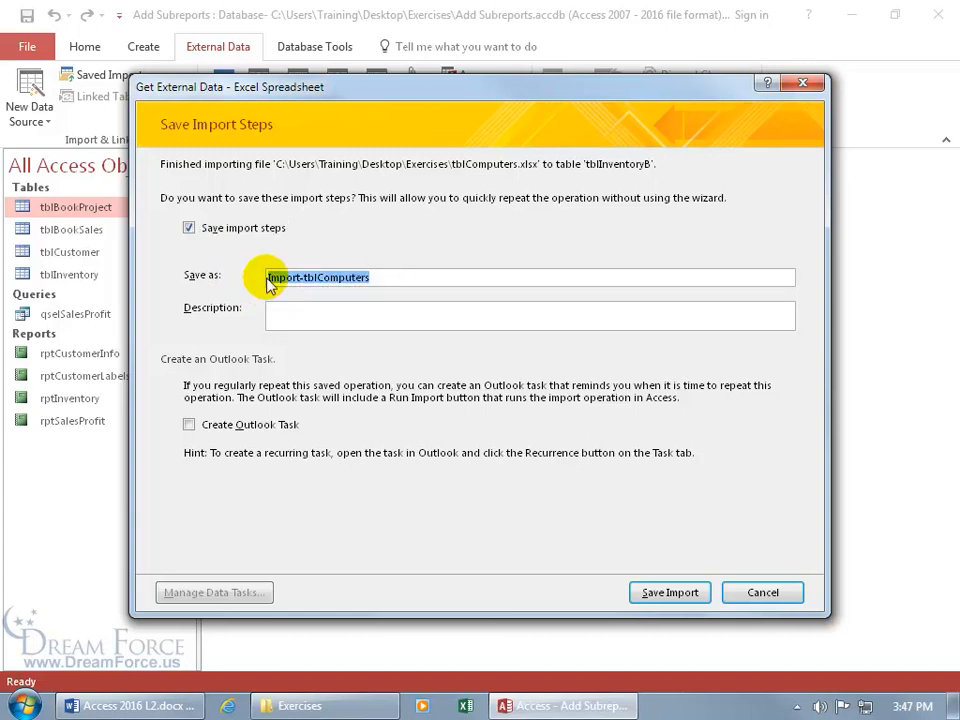
{"action": "type", "text": "InventoryB"}
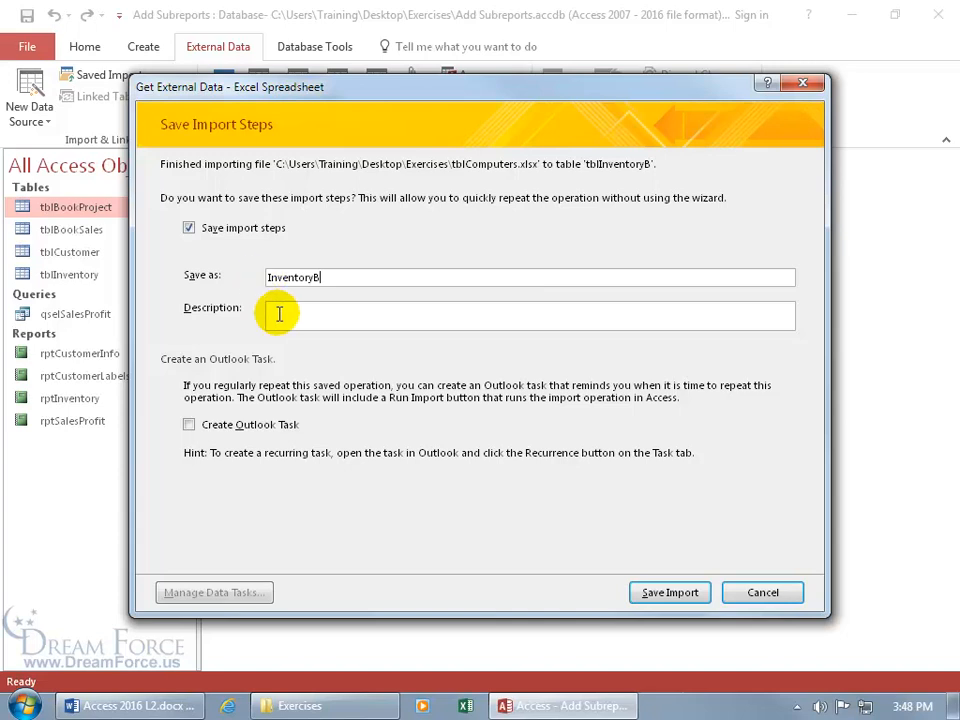
{"action": "left_click", "coordinate": [676, 596]}
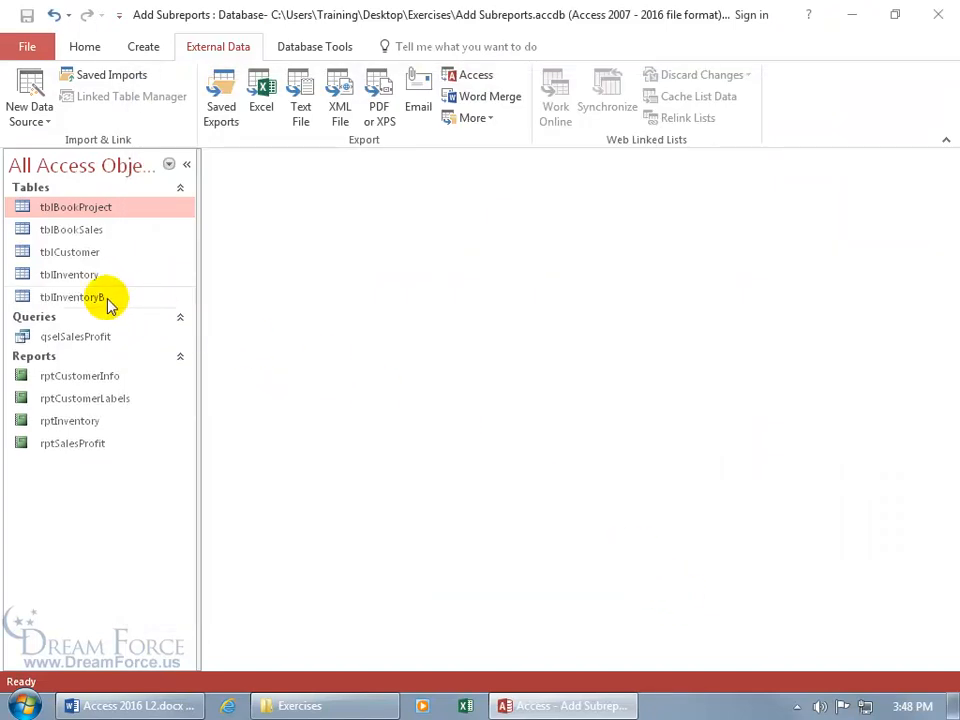
Step: Open the tblInventoryB table, review its imported records, and close it
{"action": "double_click", "coordinate": [103, 298]}
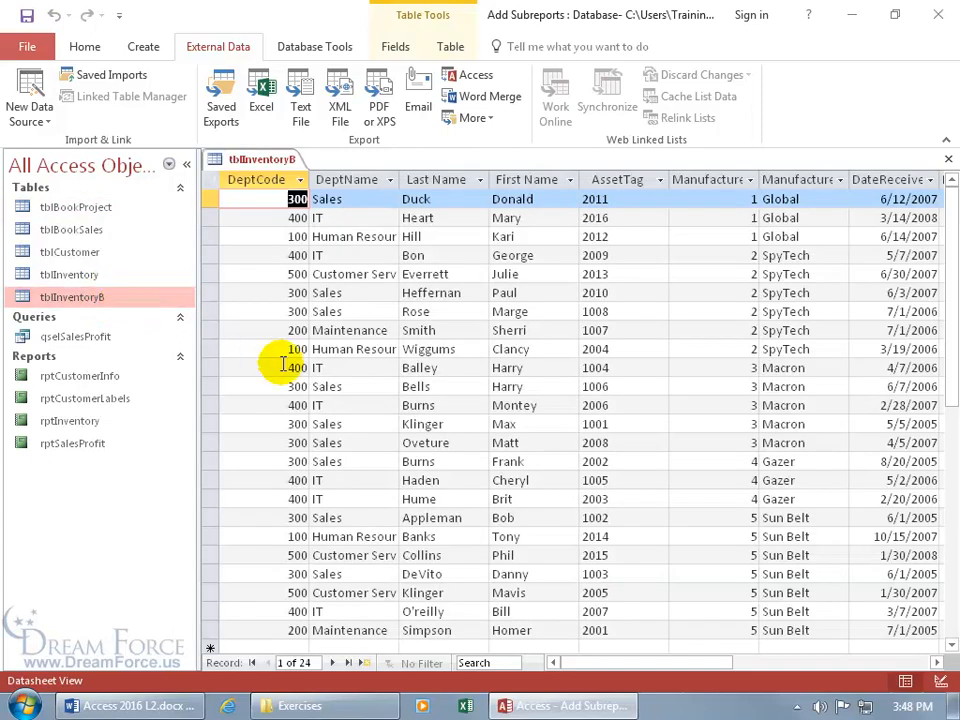
{"action": "scroll", "coordinate": [388, 520], "scroll_direction": "down", "scroll_amount": 1}
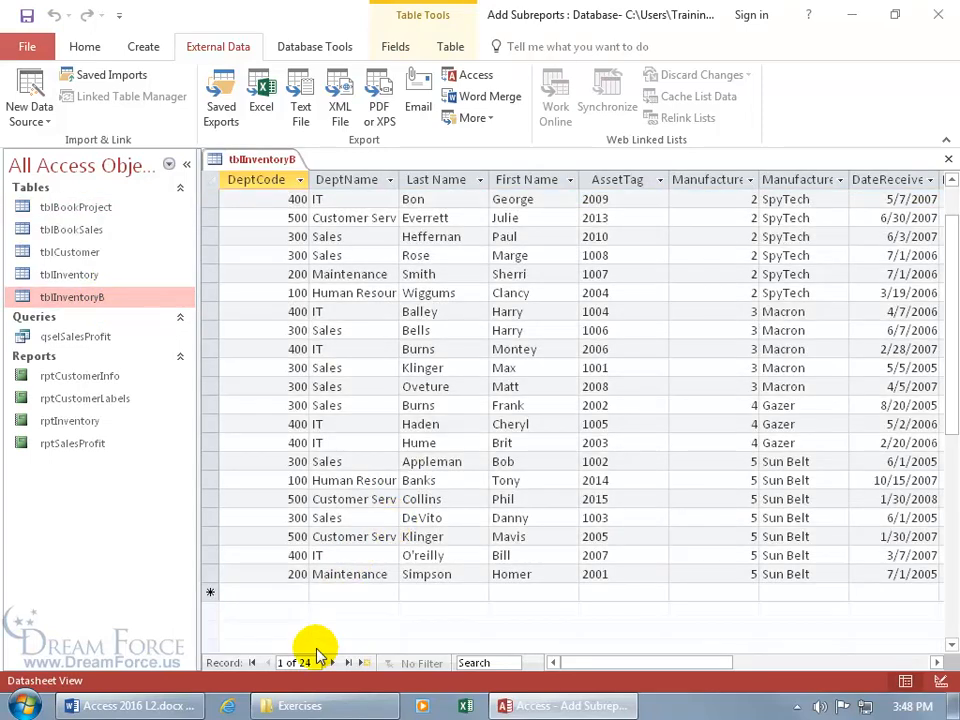
{"action": "left_click", "coordinate": [948, 159]}
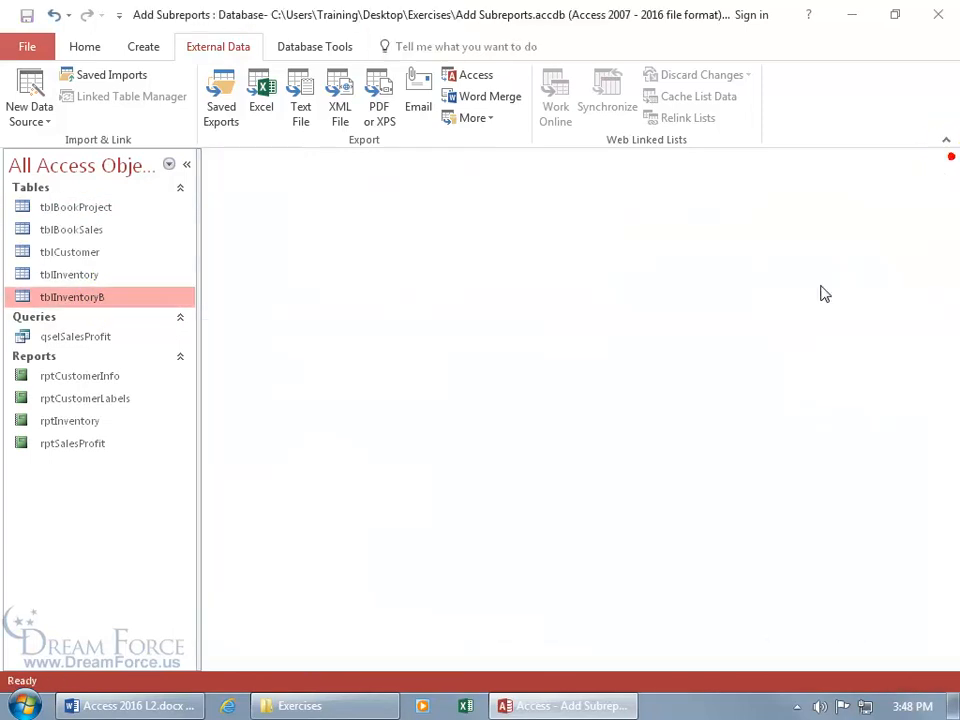
Step: Open tblComputers.xlsx from the Exercises folder and enter DeptCode 200, DeptName IT, the employee's last and first name, and AssetTag 1114 in row 26
{"action": "left_click", "coordinate": [347, 706]}
{"action": "double_click", "coordinate": [415, 202]}
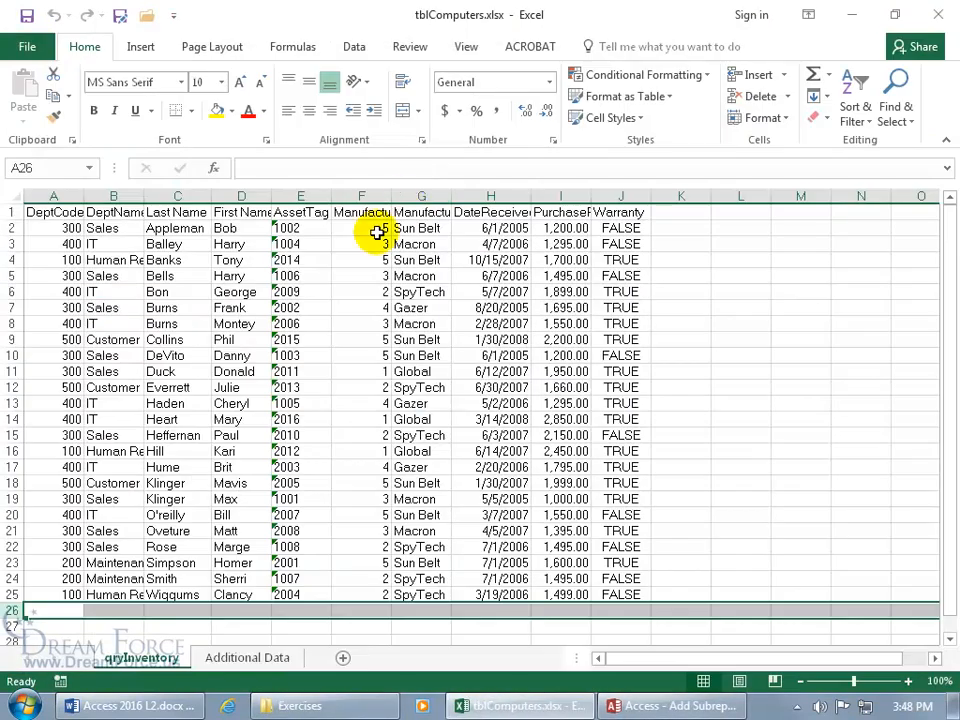
{"action": "left_click", "coordinate": [182, 350]}
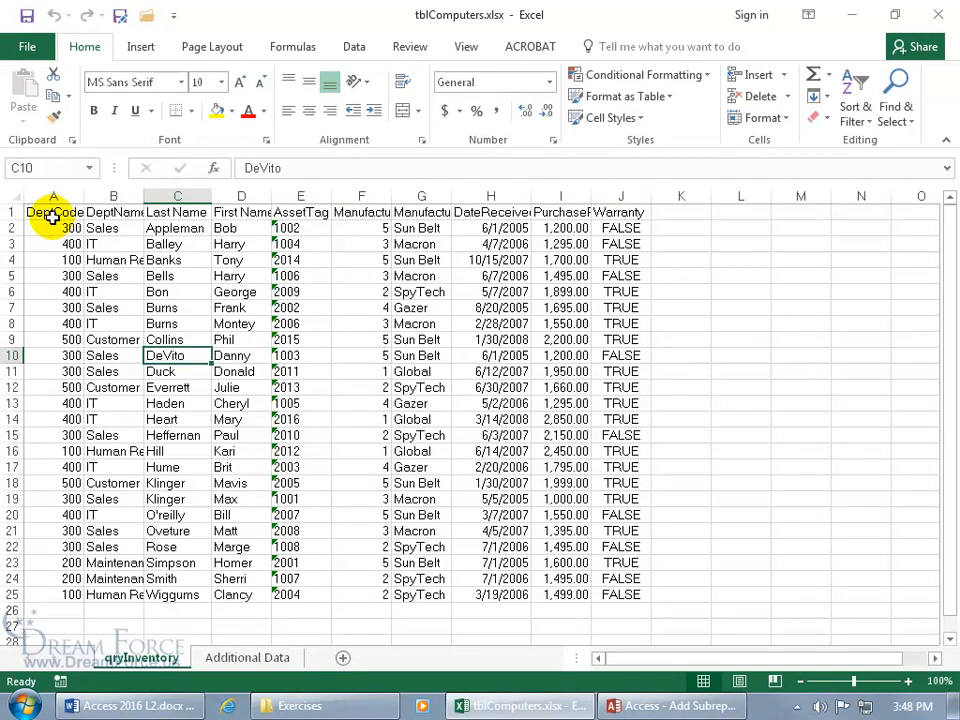
{"action": "left_click", "coordinate": [64, 611]}
{"action": "type", "text": "200"}
{"action": "key", "text": "Tab"}
{"action": "type", "text": "IT"}
{"action": "key", "text": "Tab"}
{"action": "type", "text": "McStuffins"}
{"action": "key", "text": "Tab"}
{"action": "type", "text": "Doc"}
{"action": "key", "text": "Tab"}
{"action": "type", "text": "1114"}
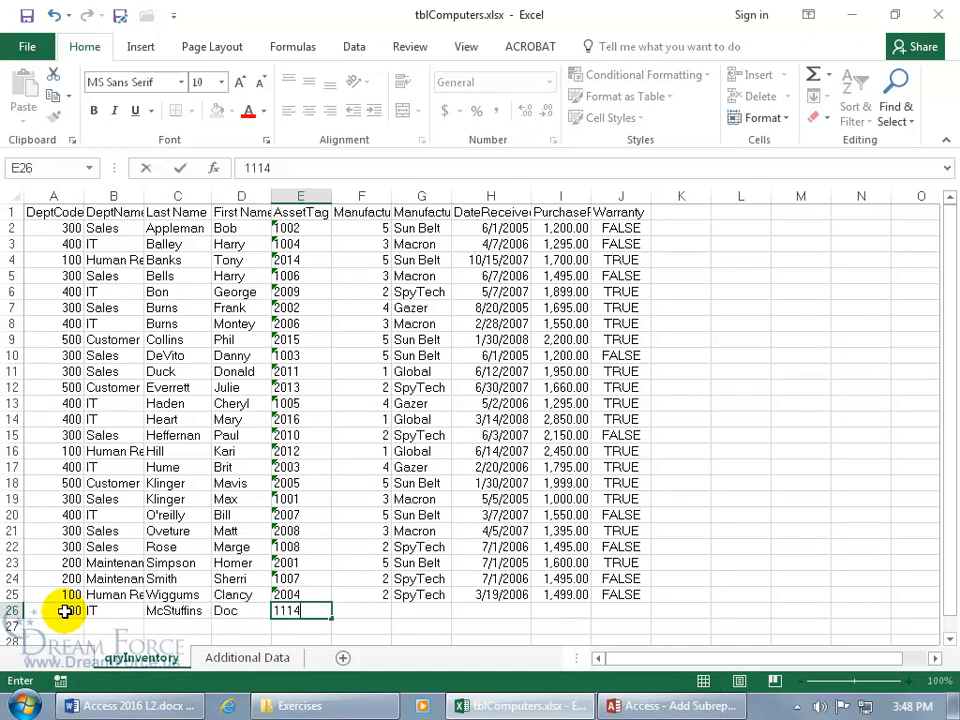
Step: Complete row 26 with ManufacturerID 2, manufacturer Macron, date received 4/22/13, purchase price 3100, and warranty TRUE
{"action": "key", "text": "Tab"}
{"action": "type", "text": "2"}
{"action": "key", "text": "Tab"}
{"action": "type", "text": "Macron"}
{"action": "key", "text": "Tab"}
{"action": "type", "text": "4/22/13"}
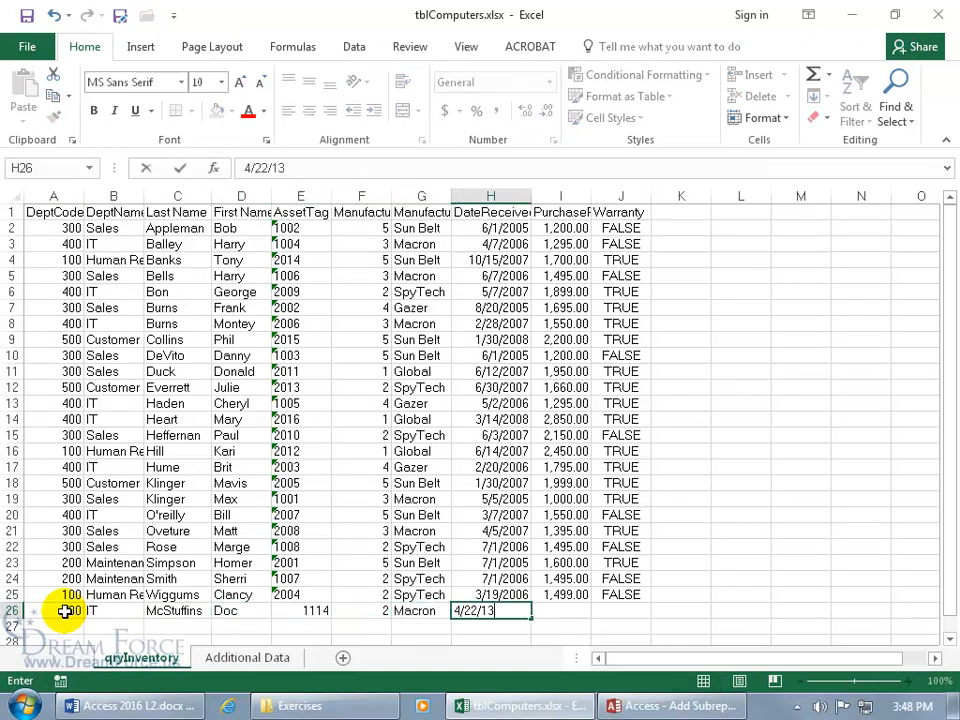
{"action": "key", "text": "Tab"}
{"action": "type", "text": "3100"}
{"action": "key", "text": "Tab"}
{"action": "type", "text": "TRUE"}
{"action": "key", "text": "Return"}
Step: Save and close the tblComputers.xlsx workbook and switch back to the Access database
{"action": "scroll", "coordinate": [64, 611], "scroll_direction": "down", "scroll_amount": 1}
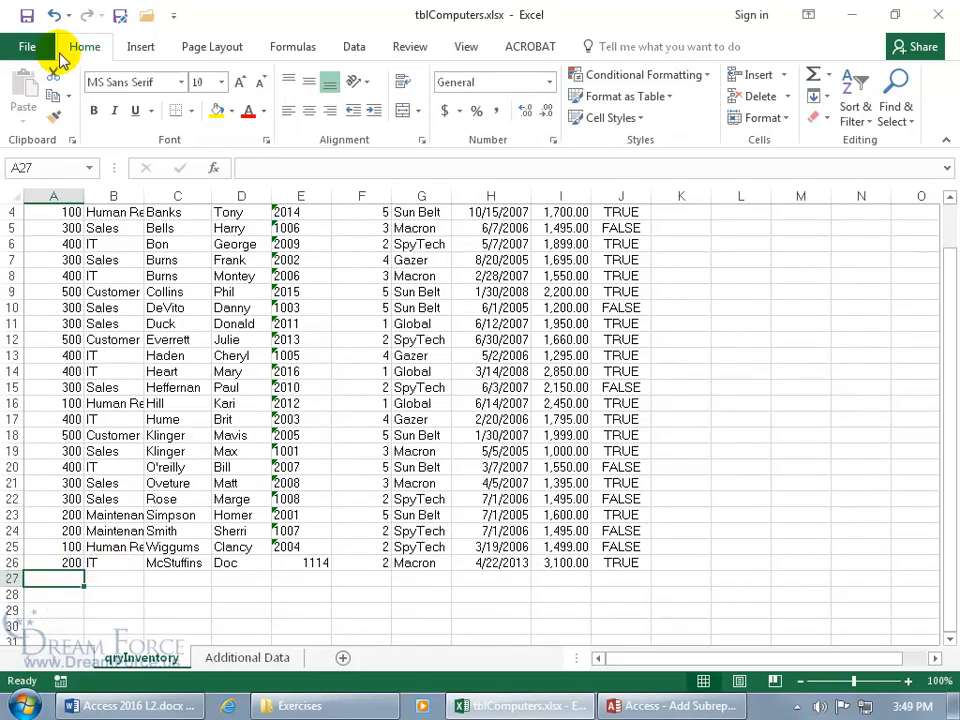
{"action": "left_click", "coordinate": [937, 22]}
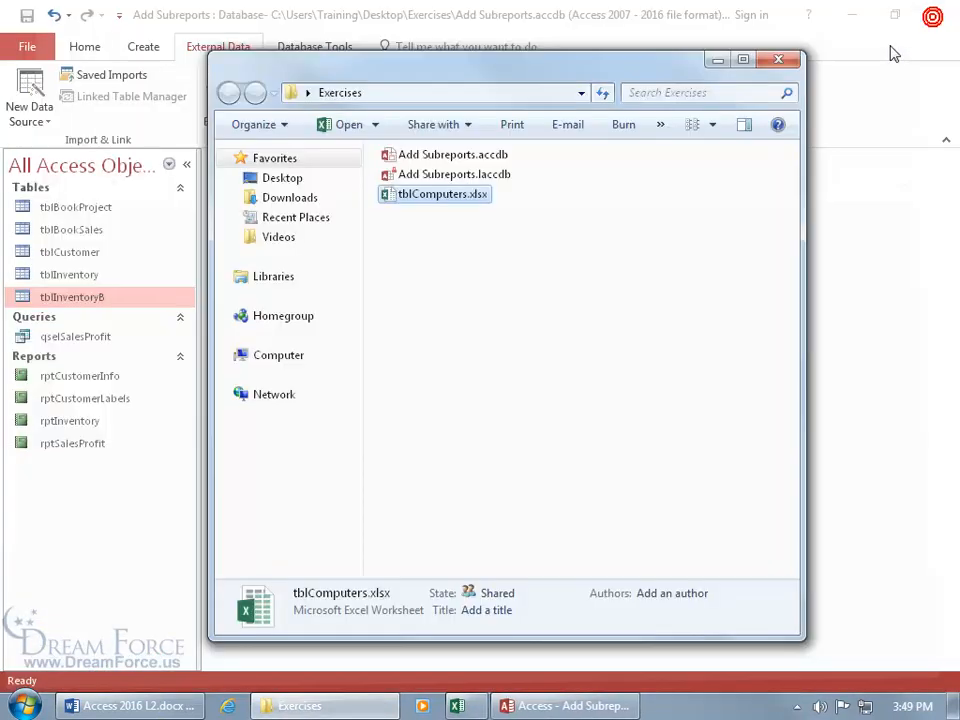
{"action": "left_click", "coordinate": [714, 60]}
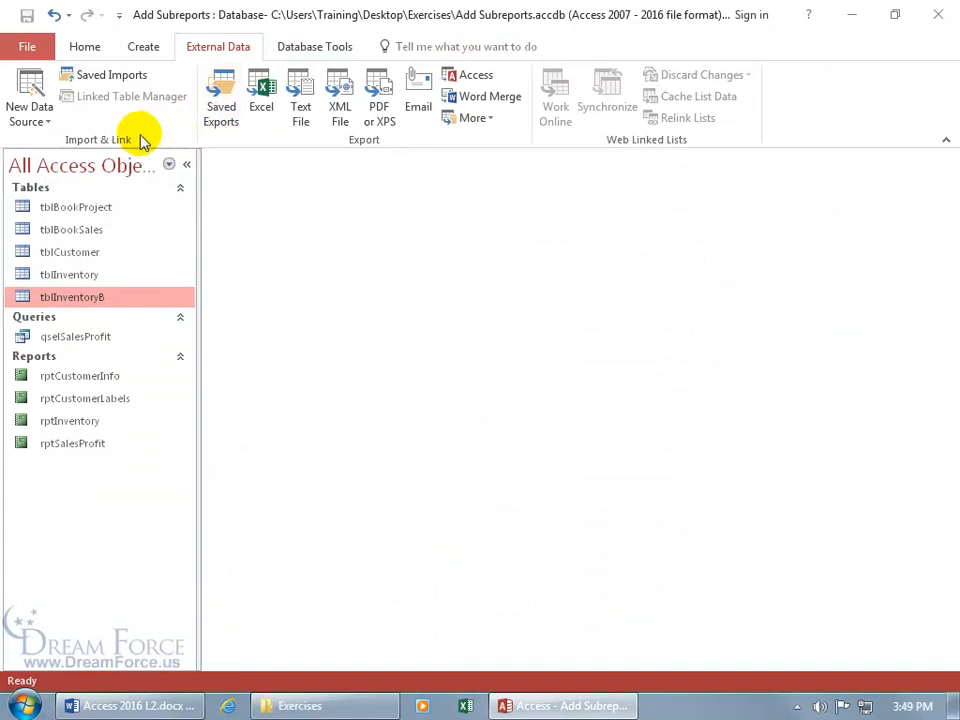
Step: Run the saved import InventoryB, overwriting the existing tblInventoryB table, and close the data tasks dialog
{"action": "left_click", "coordinate": [94, 77]}
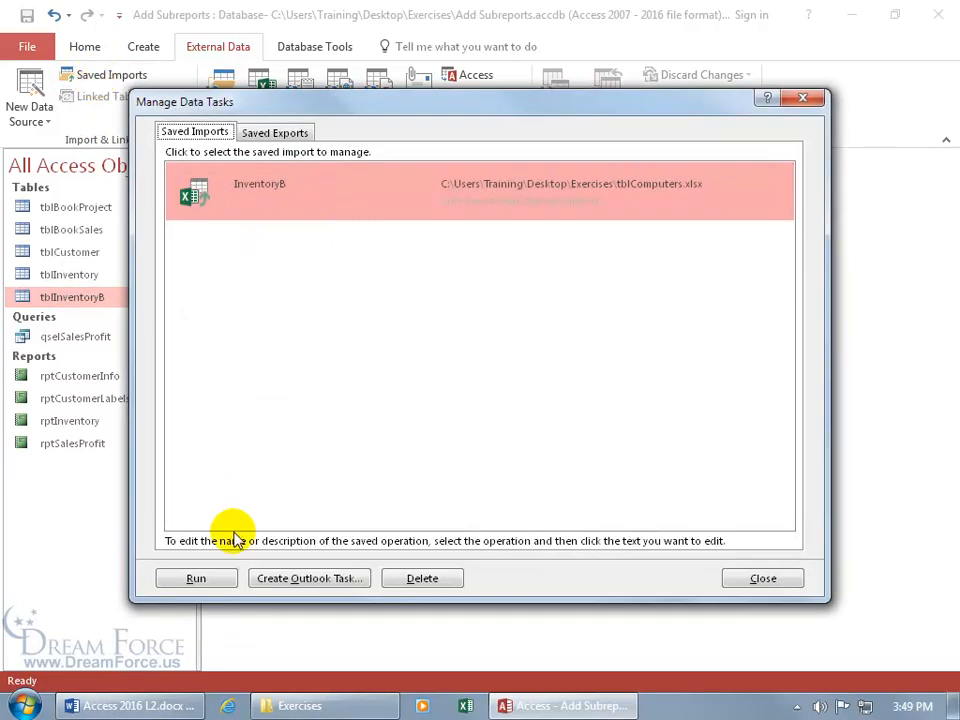
{"action": "left_click", "coordinate": [207, 578]}
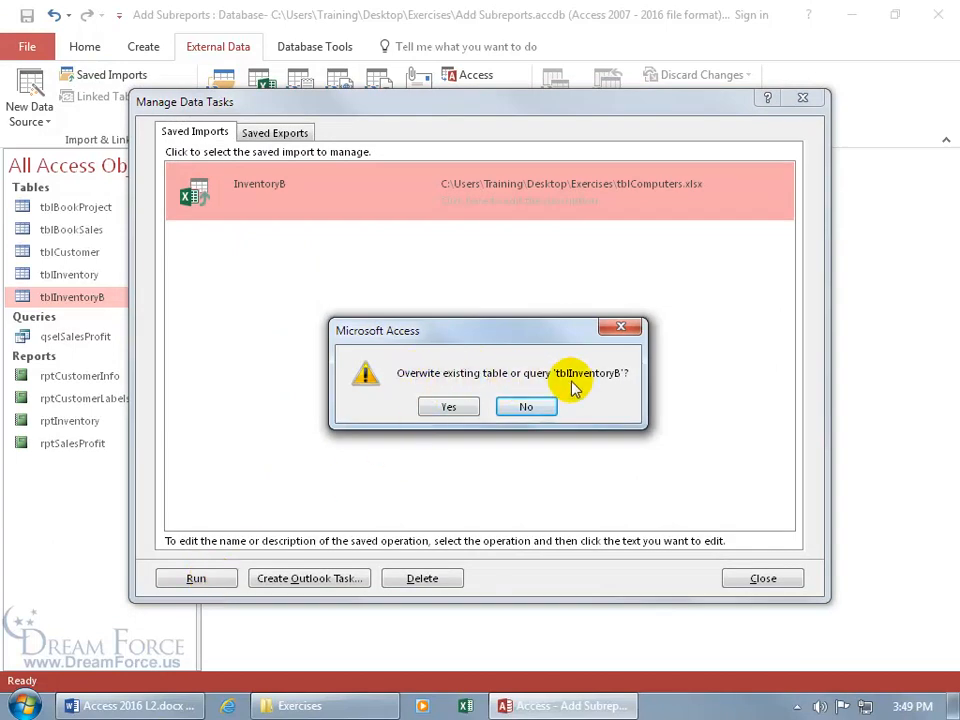
{"action": "left_click", "coordinate": [452, 406]}
{"action": "left_click", "coordinate": [500, 408]}
{"action": "left_click", "coordinate": [761, 579]}
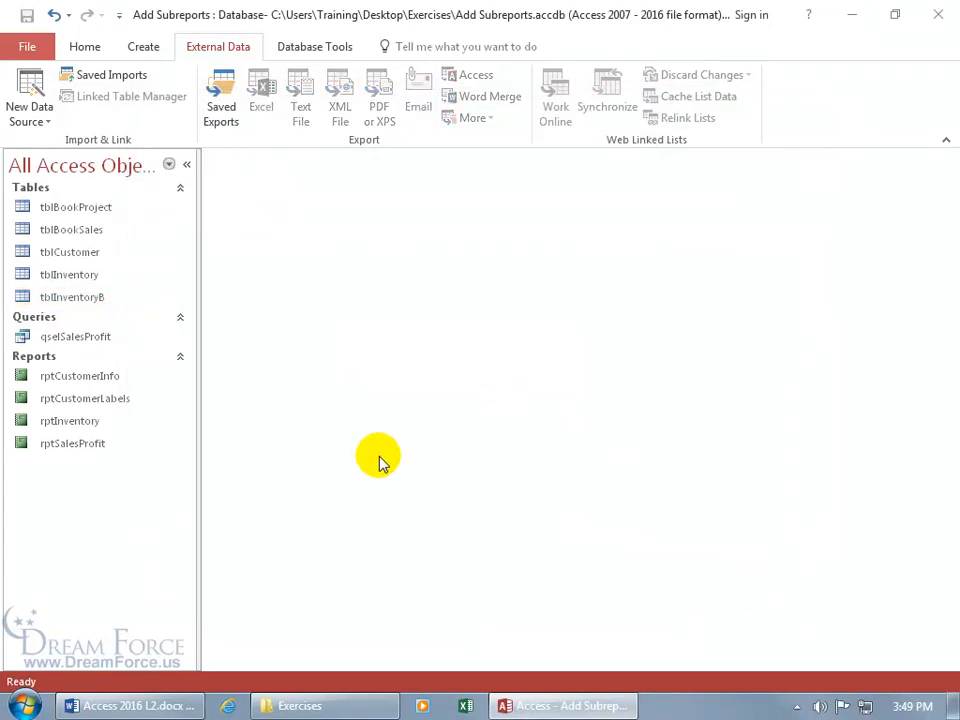
Step: Open tblInventoryB to check for the new record with AssetTag 1114, and close the table
{"action": "double_click", "coordinate": [87, 299]}
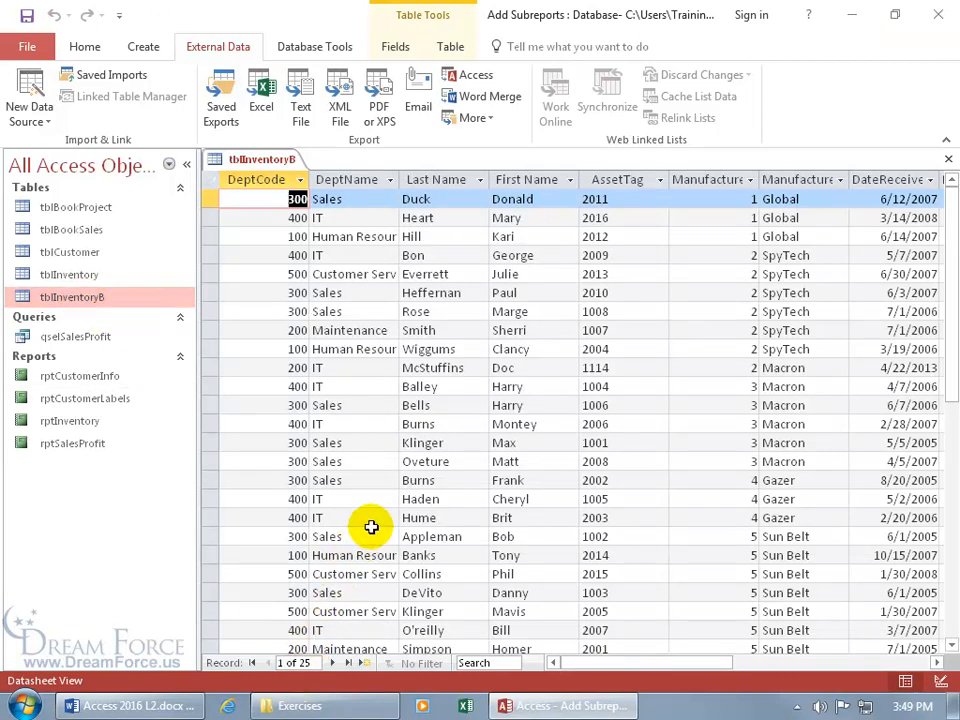
{"action": "left_click", "coordinate": [525, 368]}
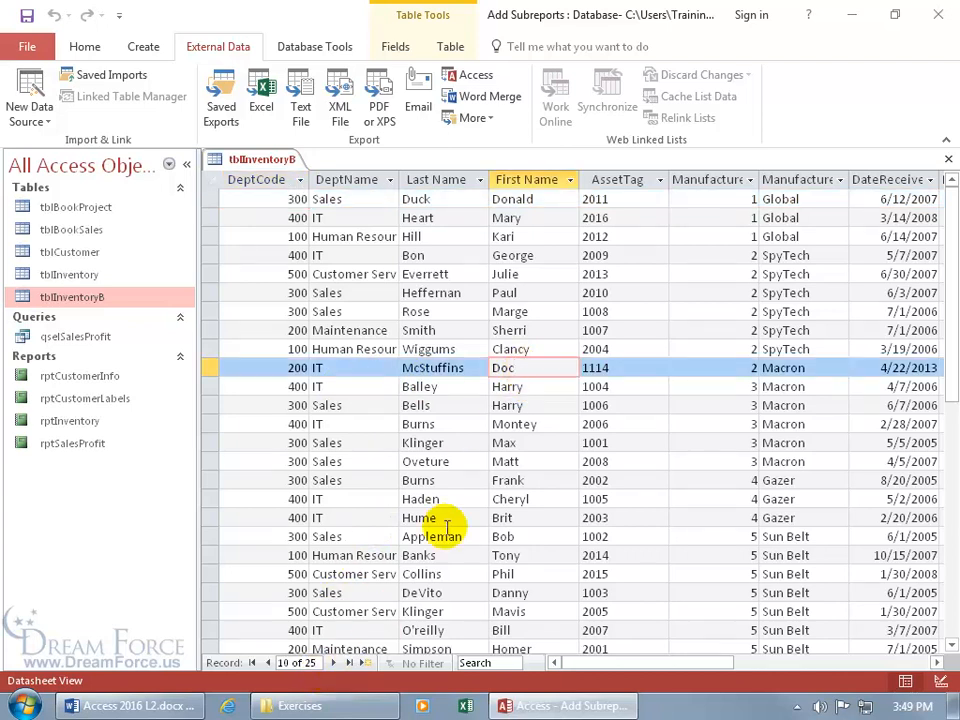
{"action": "left_click", "coordinate": [947, 158]}
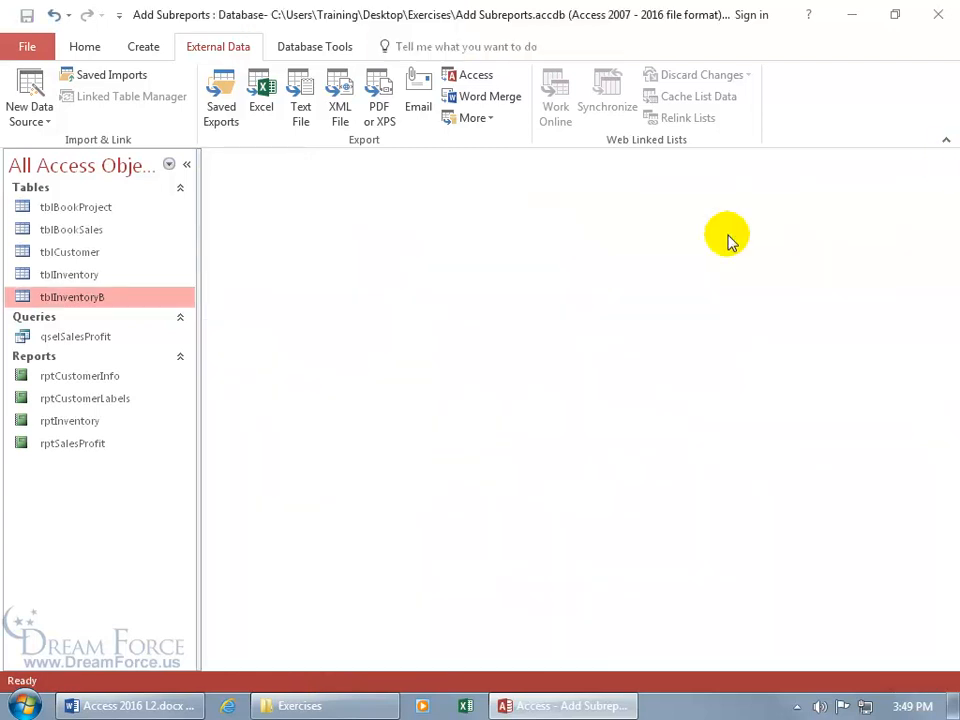
{"action": "left_click", "coordinate": [110, 80]}
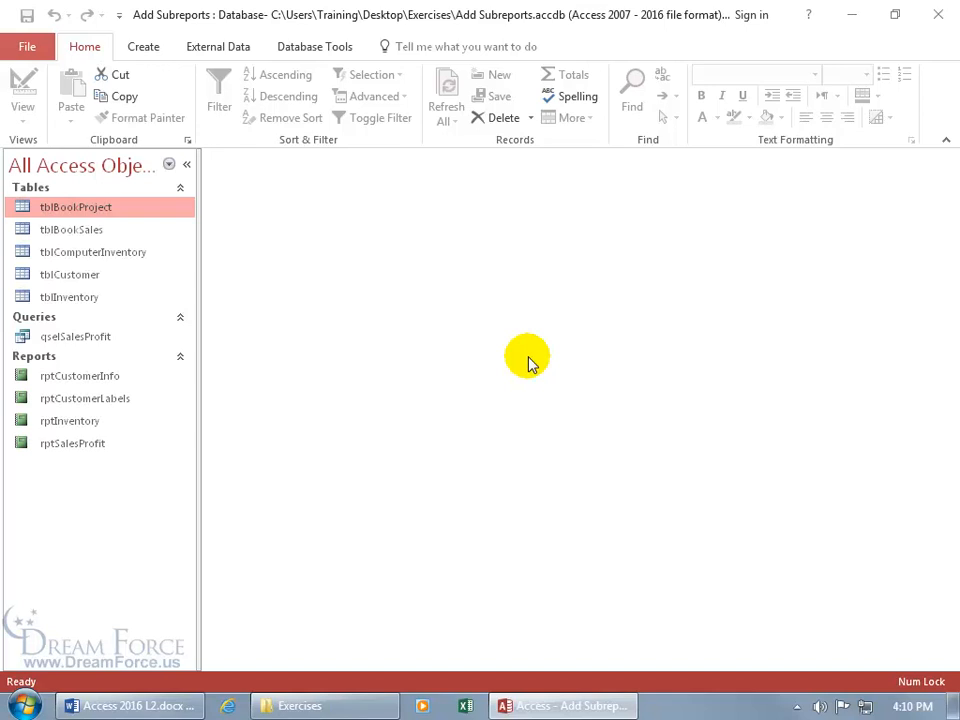
Step: Open tblBookSales.csv from the Exercises folder, widen the SalesDate column to read its dates, and close the file without saving
{"action": "left_click", "coordinate": [345, 707]}
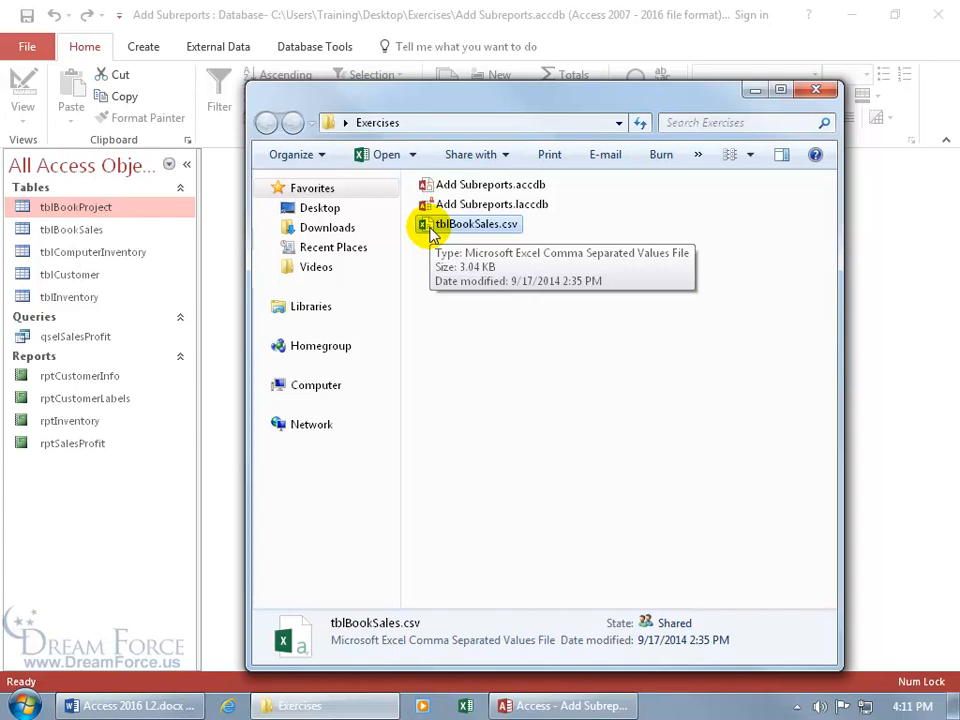
{"action": "double_click", "coordinate": [497, 231]}
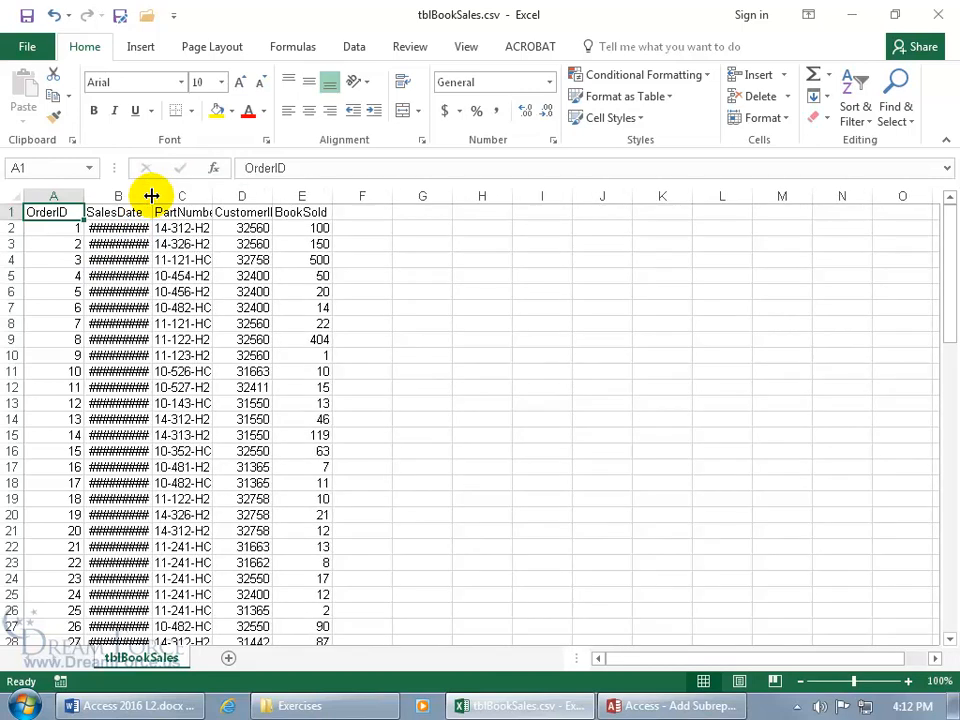
{"action": "double_click", "coordinate": [152, 195]}
{"action": "left_click", "coordinate": [152, 193]}
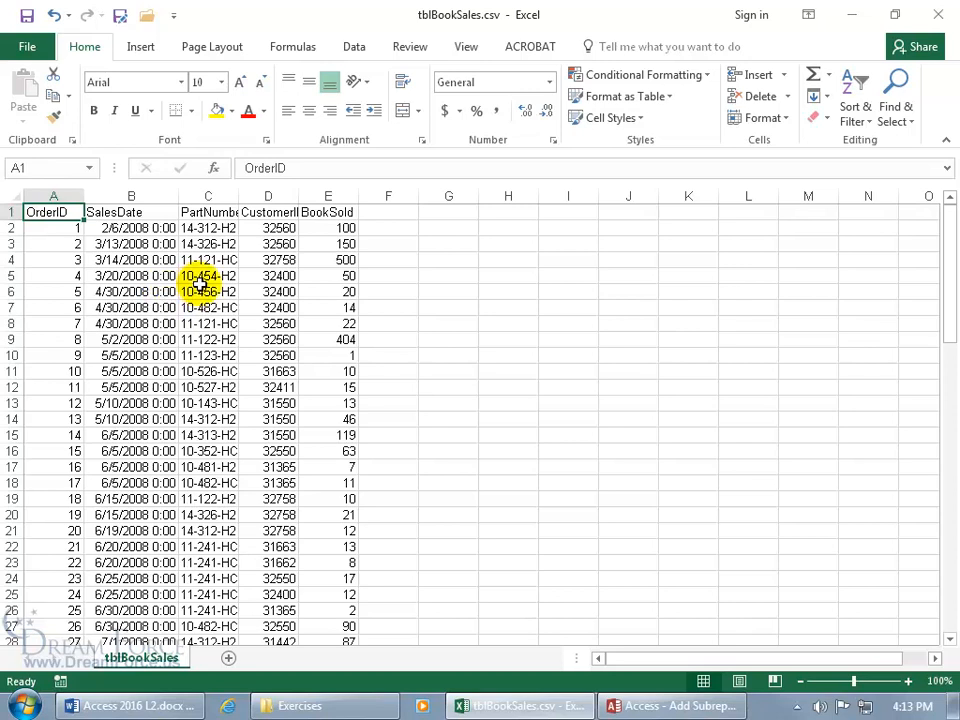
{"action": "left_click", "coordinate": [938, 14]}
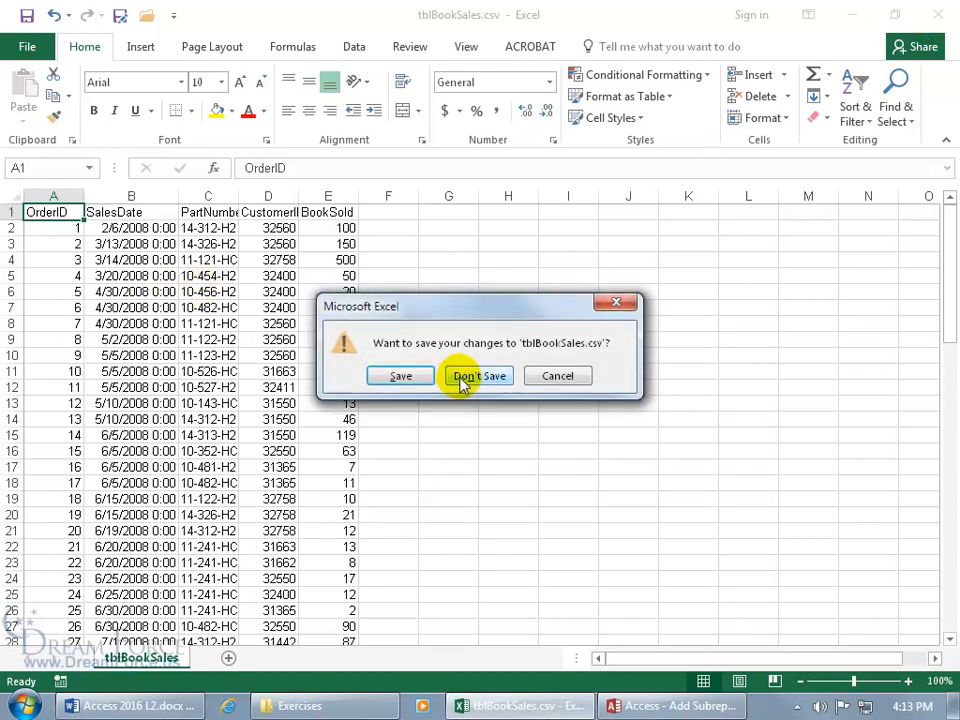
{"action": "left_click", "coordinate": [462, 378]}
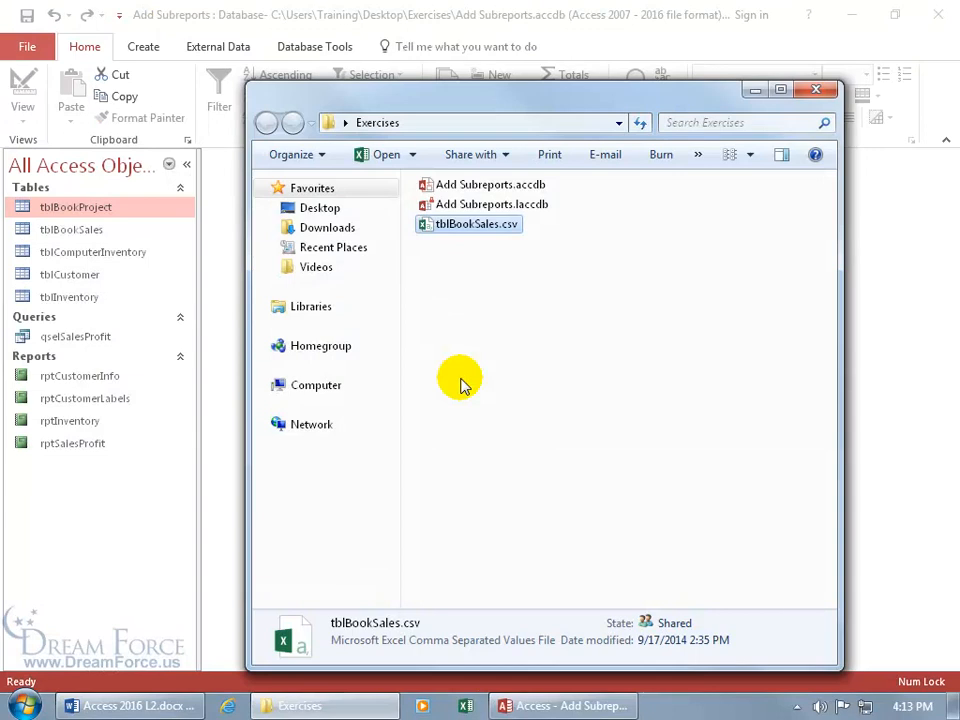
Step: Return to the Access database and start importing external data from a text file
{"action": "left_click", "coordinate": [221, 317]}
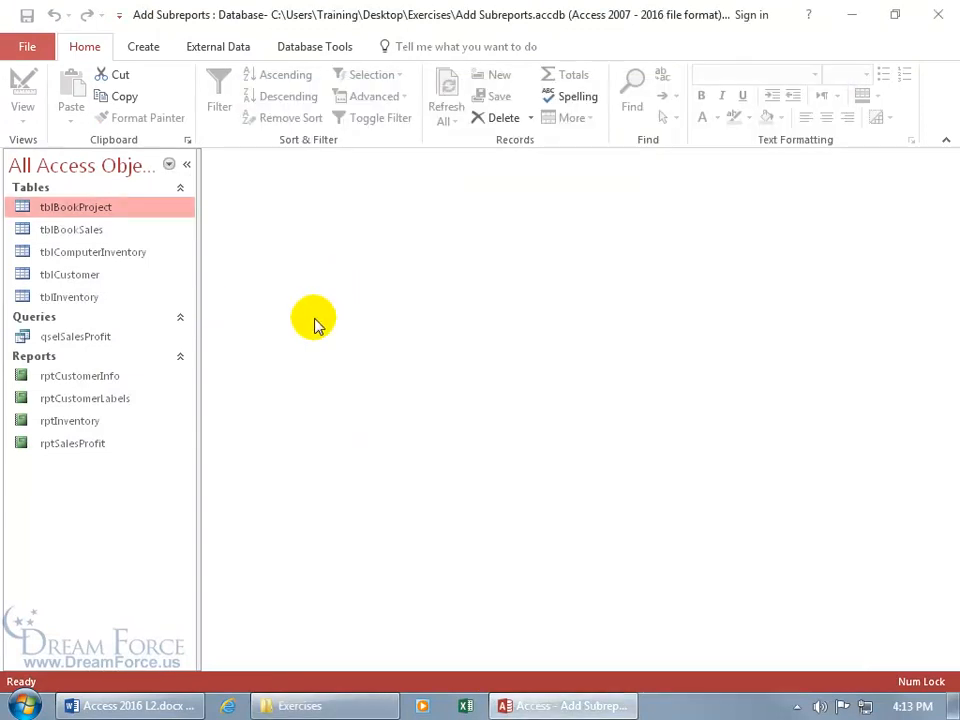
{"action": "left_click", "coordinate": [217, 49]}
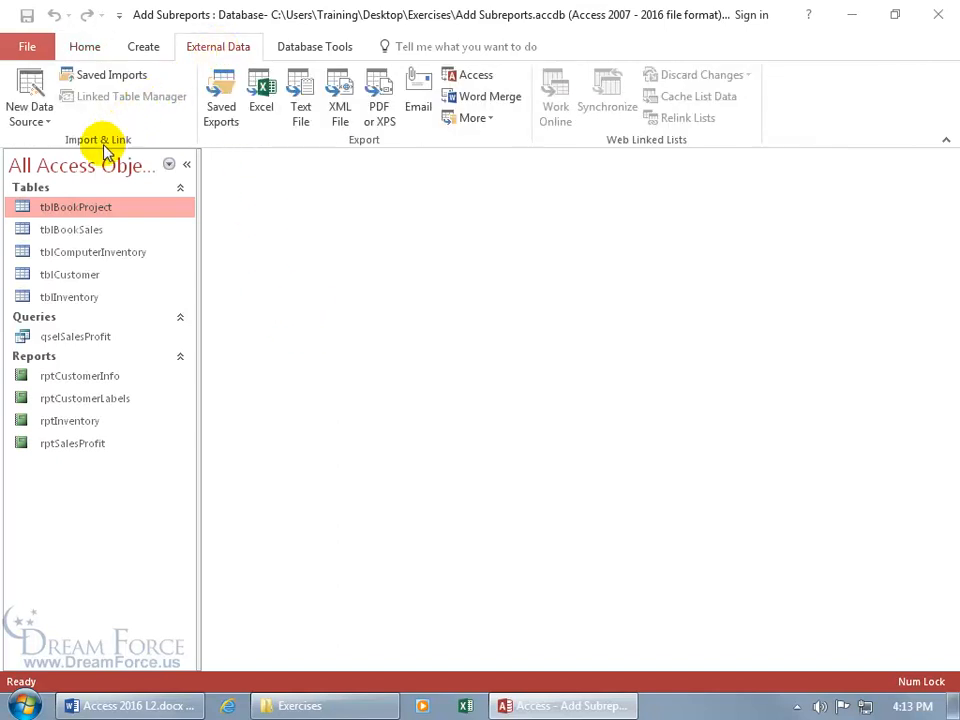
{"action": "left_click", "coordinate": [38, 117]}
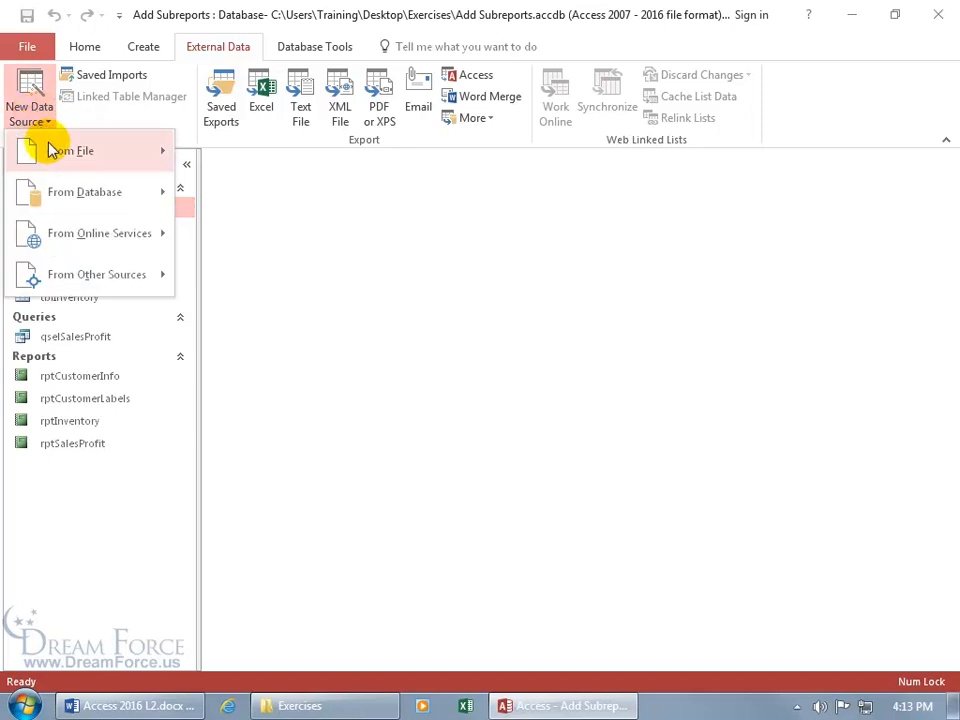
{"action": "mouse_move", "coordinate": [47, 150]}
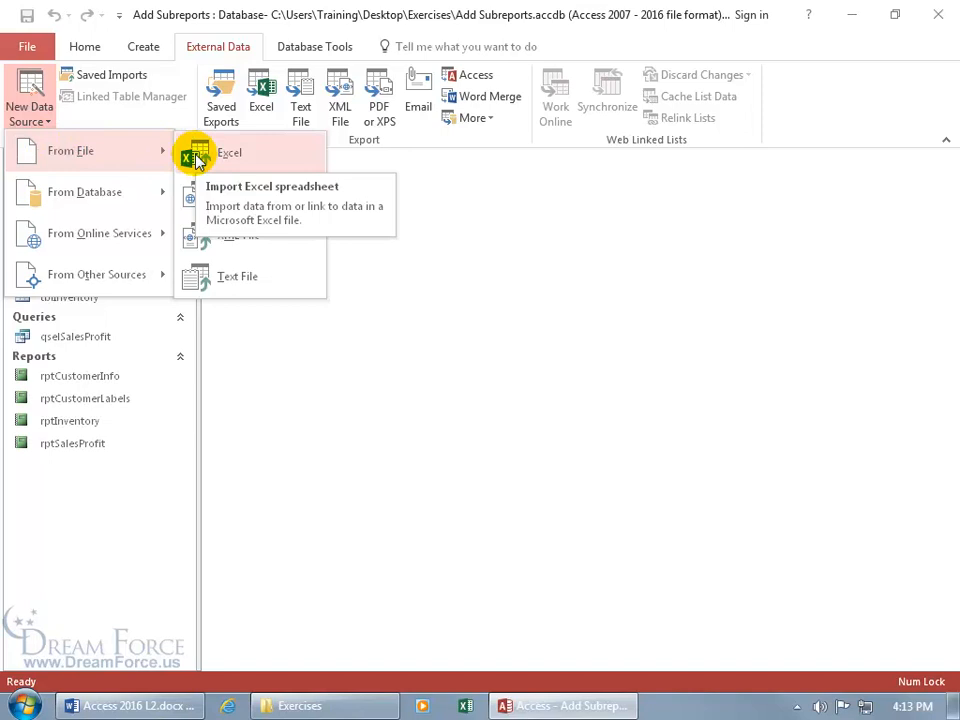
{"action": "left_click", "coordinate": [224, 282]}
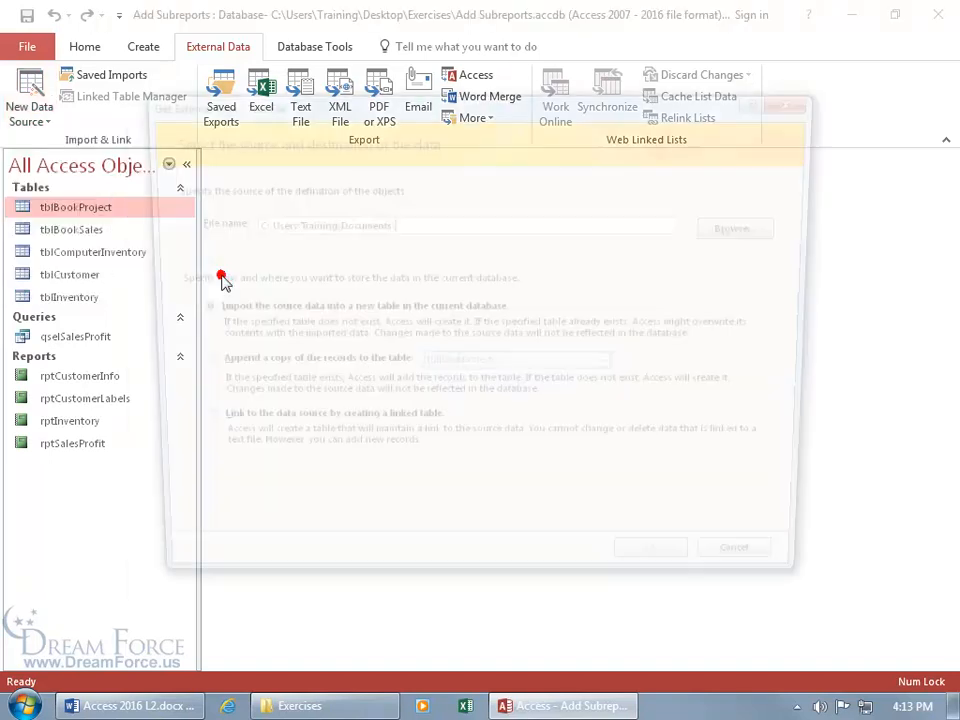
Step: Choose tblBookSales.csv from the Exercises folder on the desktop as the source and import it into a new table
{"action": "left_click", "coordinate": [737, 233]}
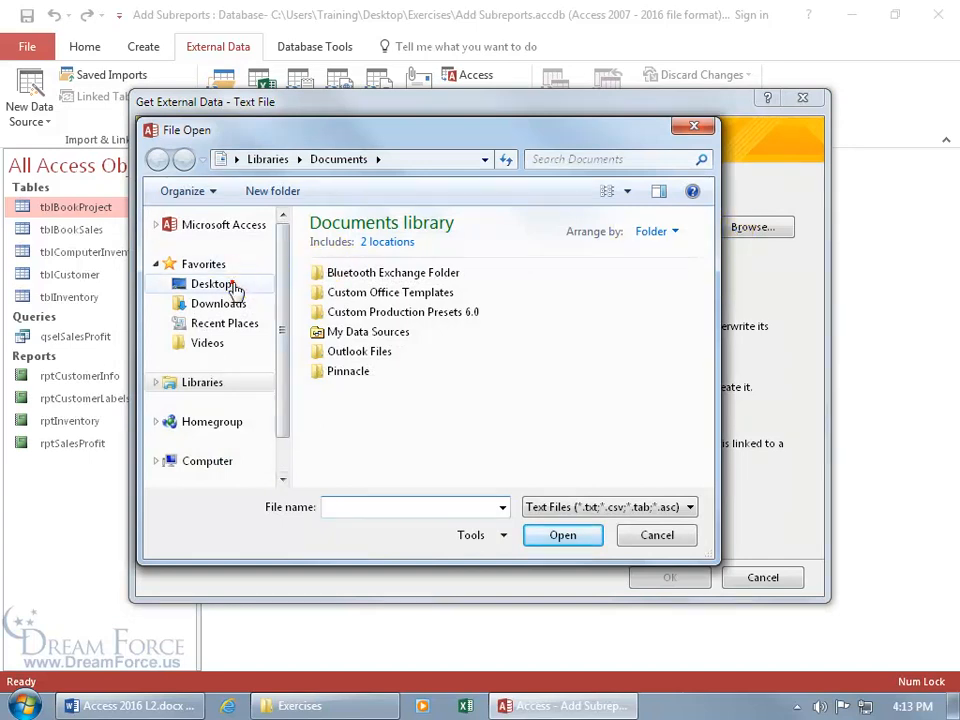
{"action": "left_click", "coordinate": [185, 282]}
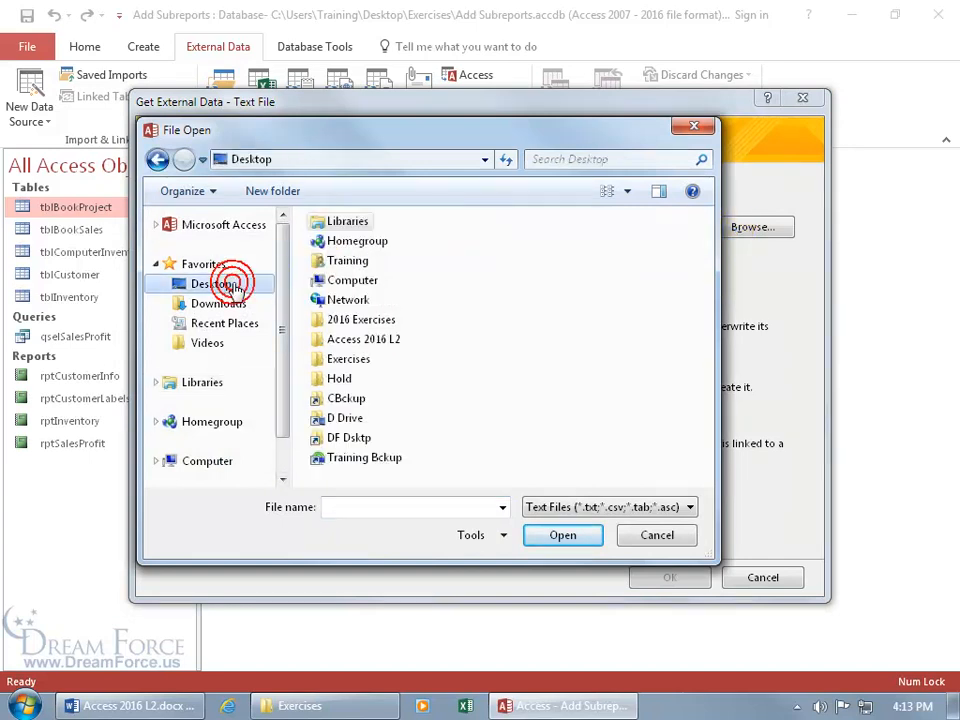
{"action": "double_click", "coordinate": [345, 359]}
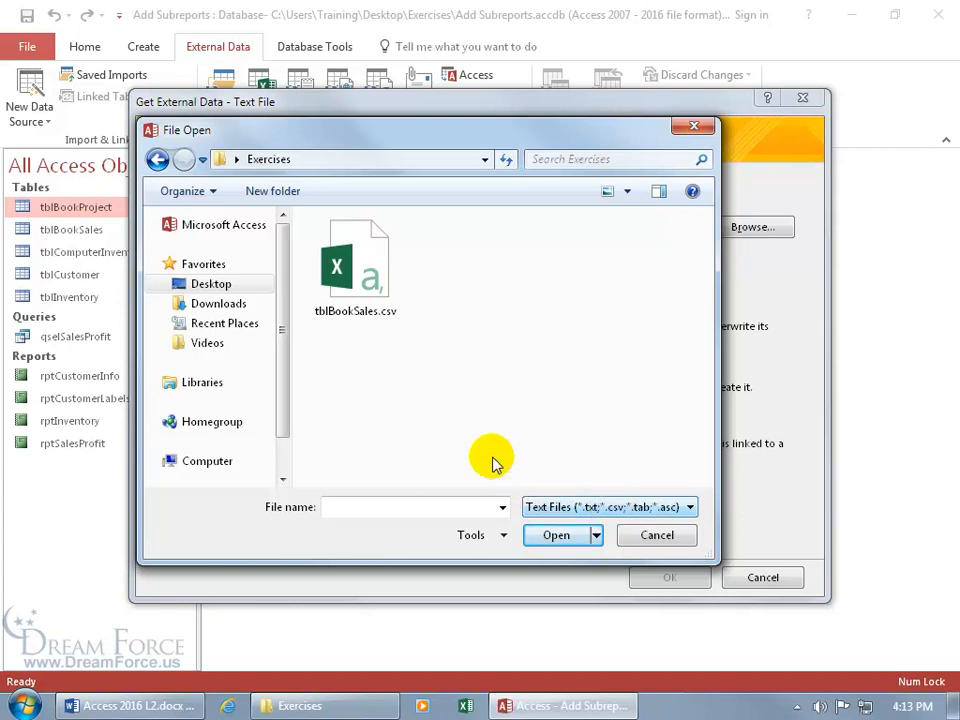
{"action": "double_click", "coordinate": [366, 276]}
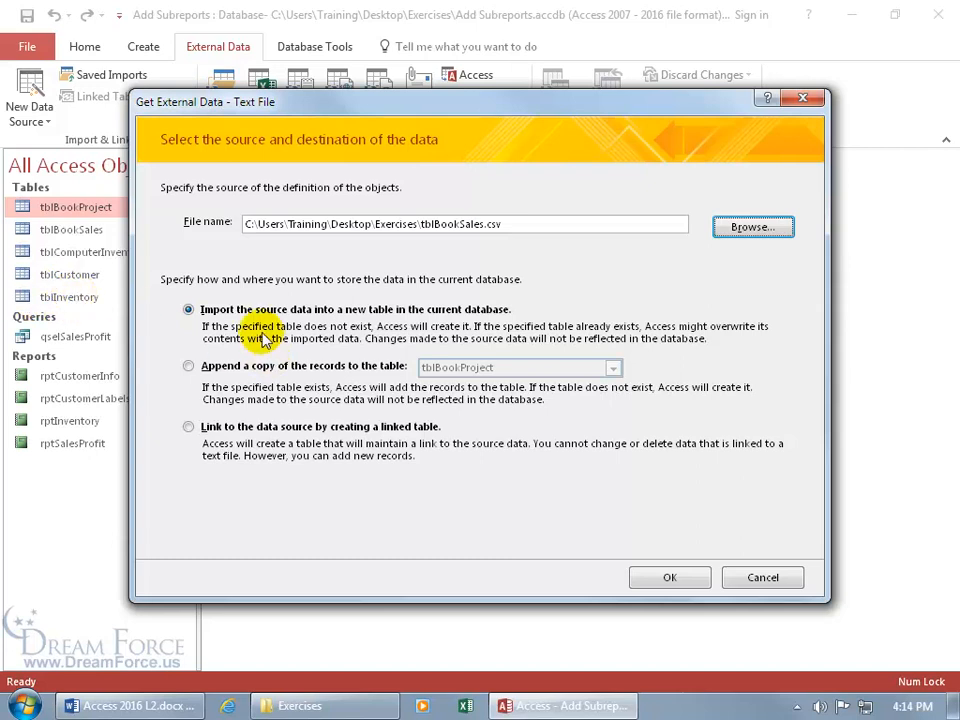
{"action": "left_click", "coordinate": [679, 578]}
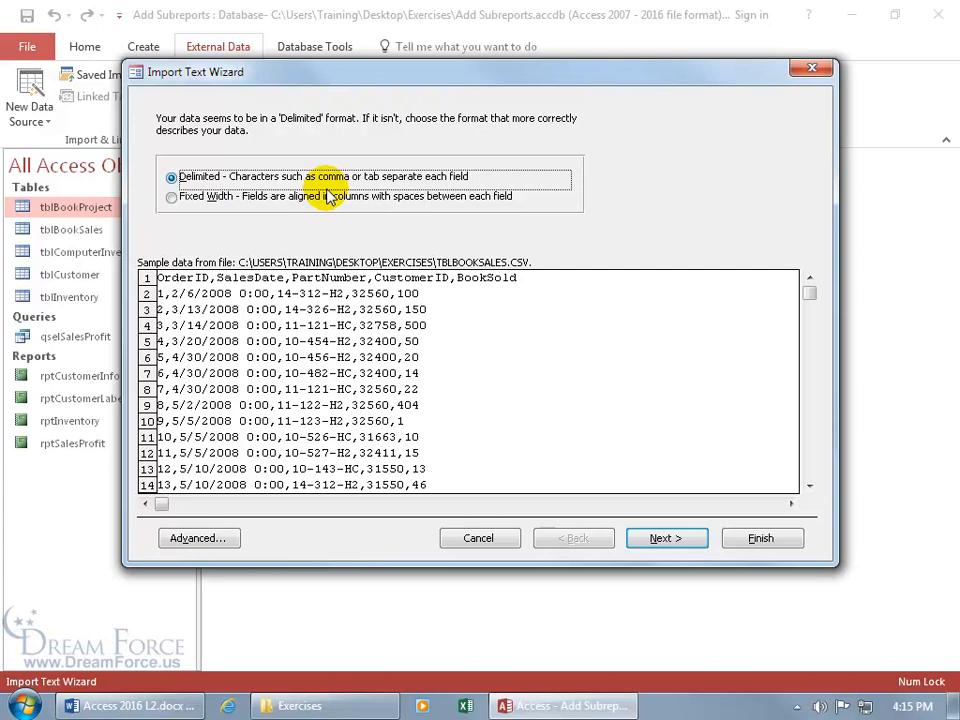
Step: Keep the data format as Delimited with comma separators and mark the first row as containing field names
{"action": "left_click", "coordinate": [173, 199]}
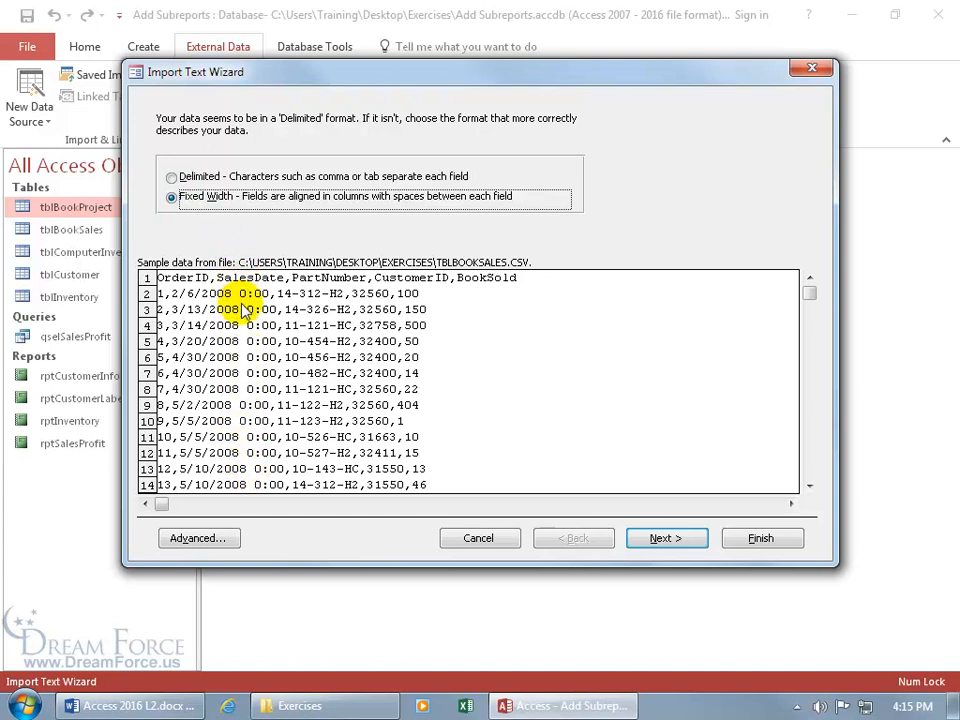
{"action": "left_click", "coordinate": [172, 178]}
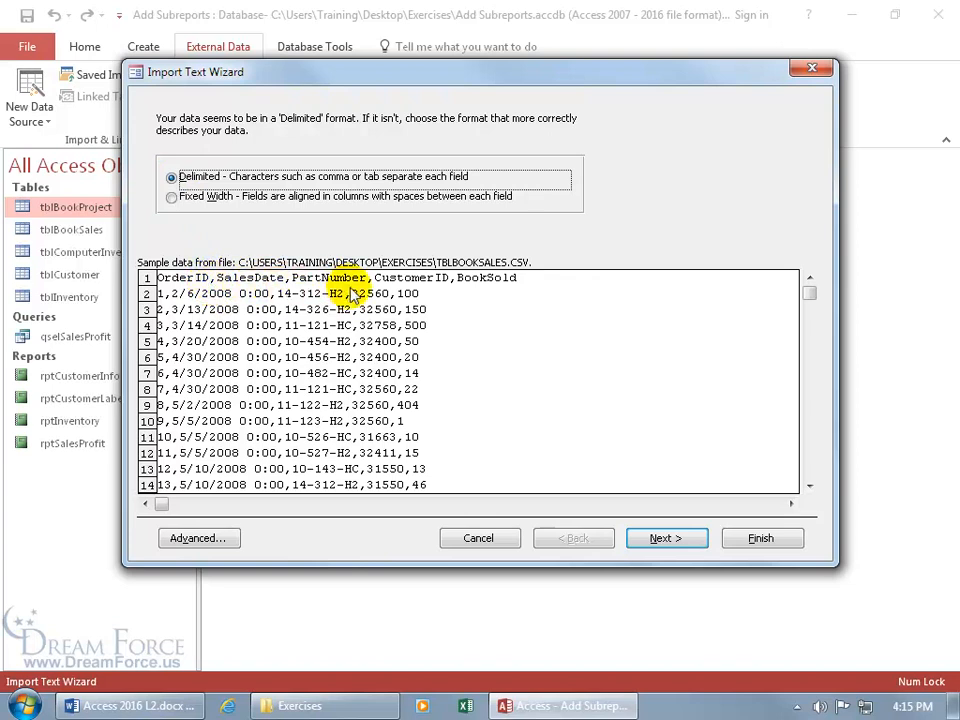
{"action": "left_click", "coordinate": [660, 538]}
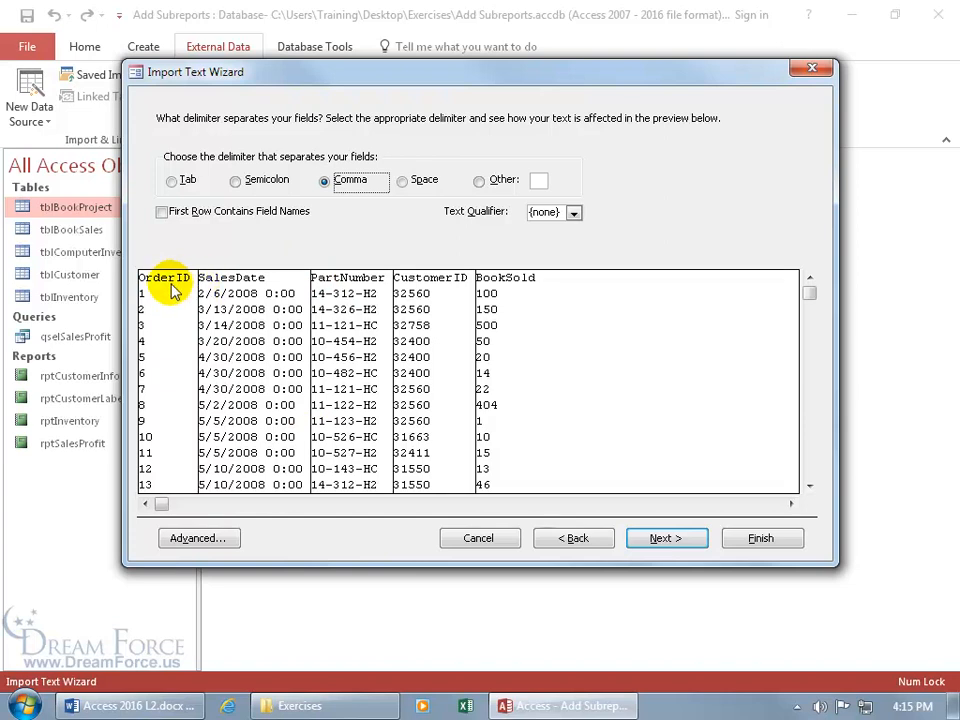
{"action": "left_click", "coordinate": [162, 213]}
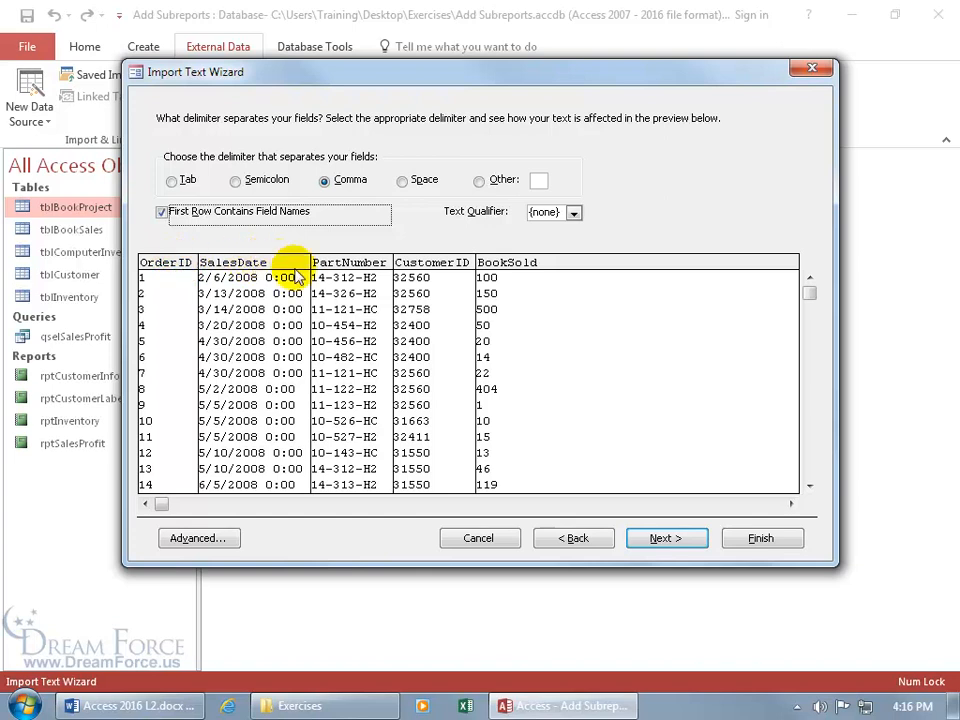
{"action": "left_click", "coordinate": [658, 542]}
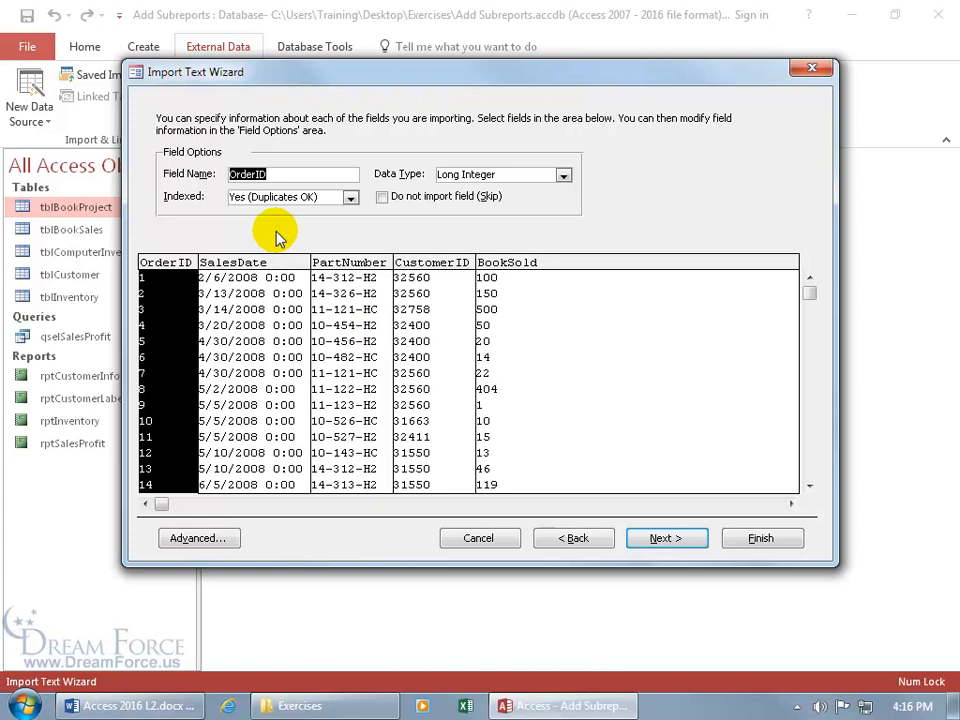
{"action": "left_click", "coordinate": [268, 176]}
{"action": "type", "text": "s"}
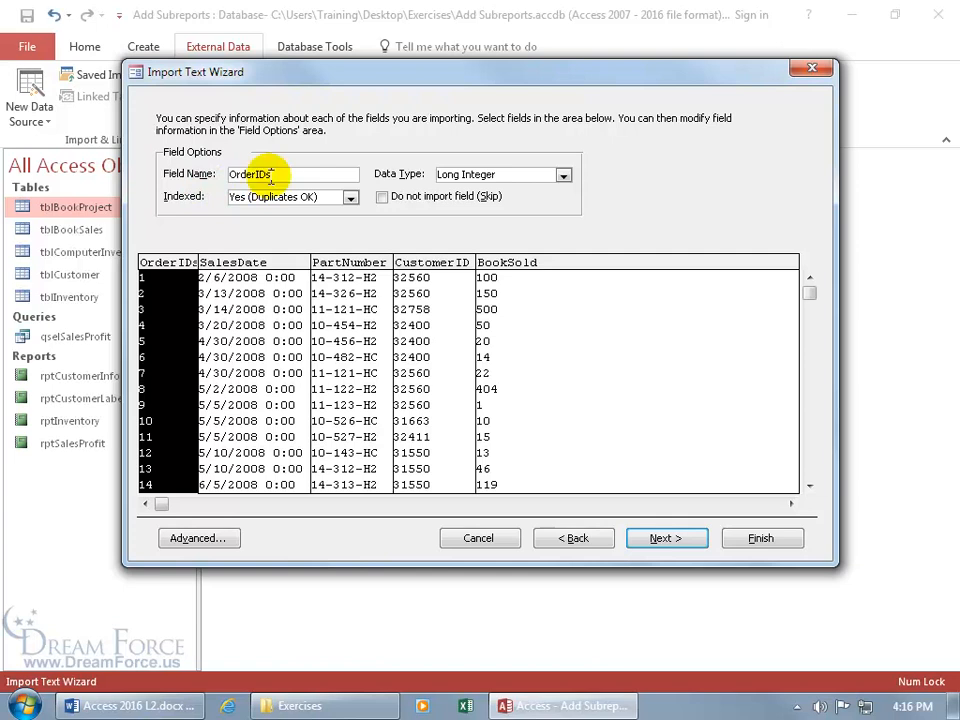
{"action": "key", "text": "BackSpace"}
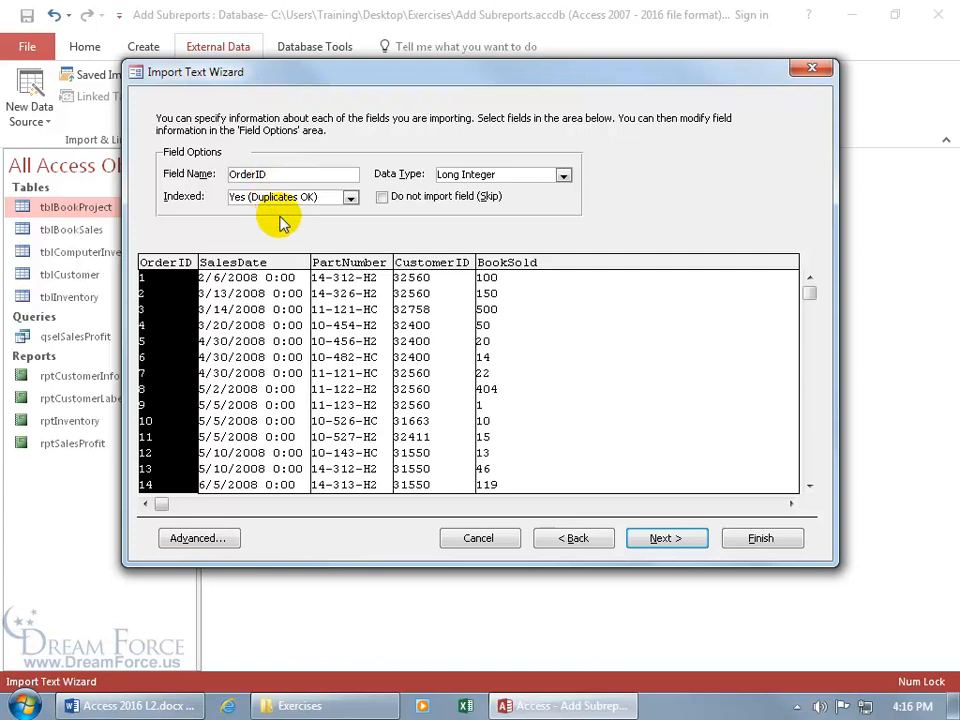
Step: Look through the tblBookSales records in the import preview and return to the first row
{"action": "left_click_drag", "start_coordinate": [810, 293], "coordinate": [798, 348]}
{"action": "left_click", "coordinate": [810, 485]}
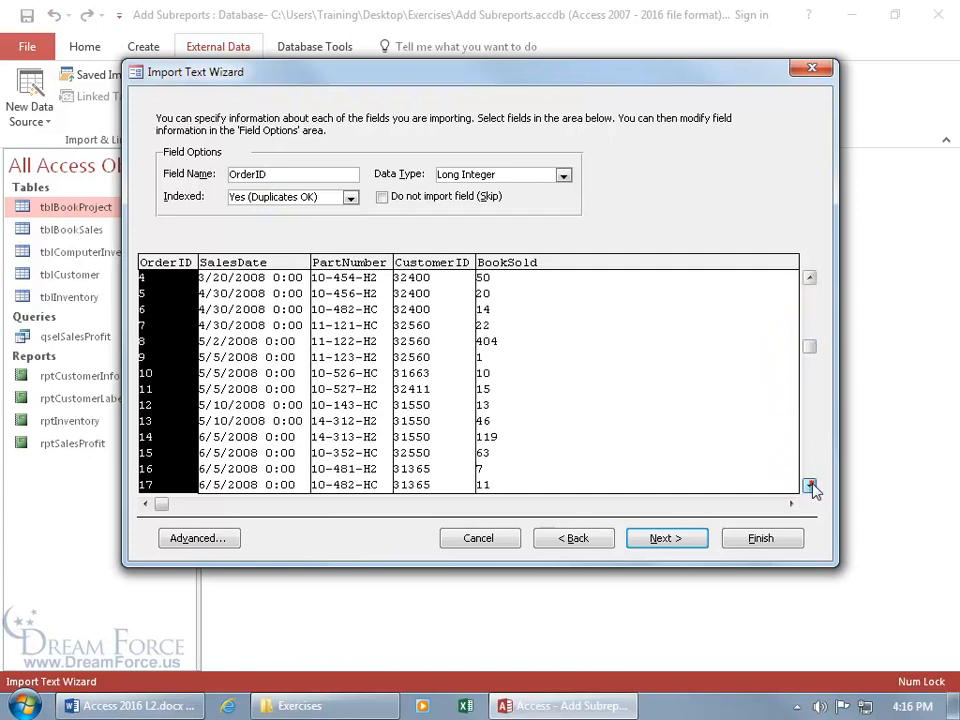
{"action": "left_click", "coordinate": [810, 485]}
{"action": "left_click", "coordinate": [810, 485]}
{"action": "left_click", "coordinate": [810, 485]}
{"action": "left_click", "coordinate": [810, 485]}
{"action": "left_click", "coordinate": [810, 485]}
{"action": "left_click", "coordinate": [810, 485]}
{"action": "left_click_drag", "start_coordinate": [812, 420], "coordinate": [812, 280]}
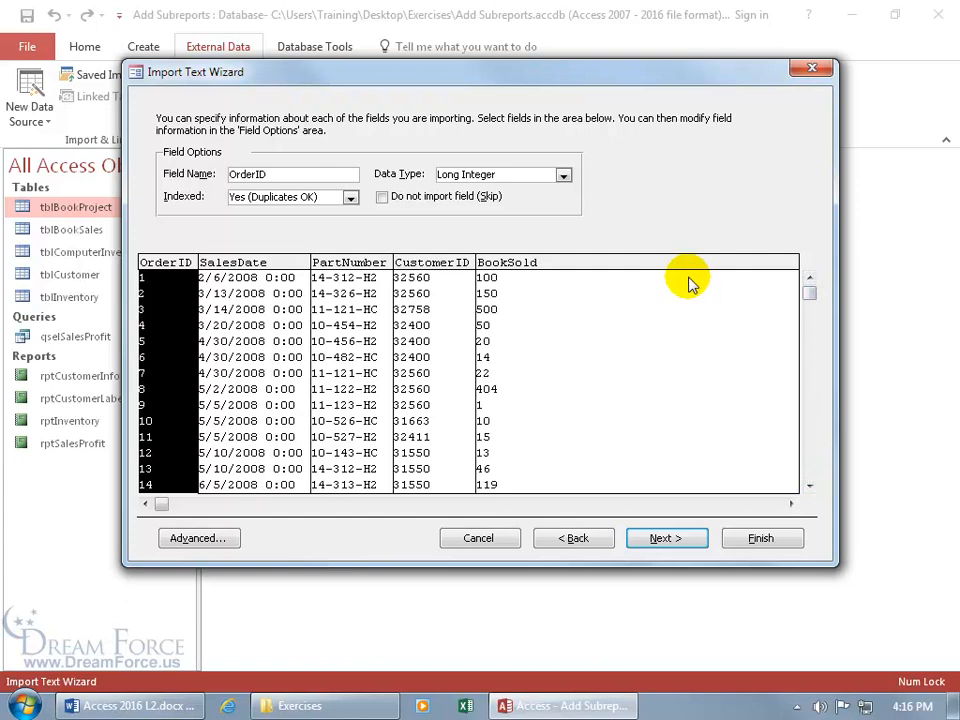
Step: Review the indexing choices for the OrderID field and set its data type to Integer
{"action": "left_click", "coordinate": [351, 198]}
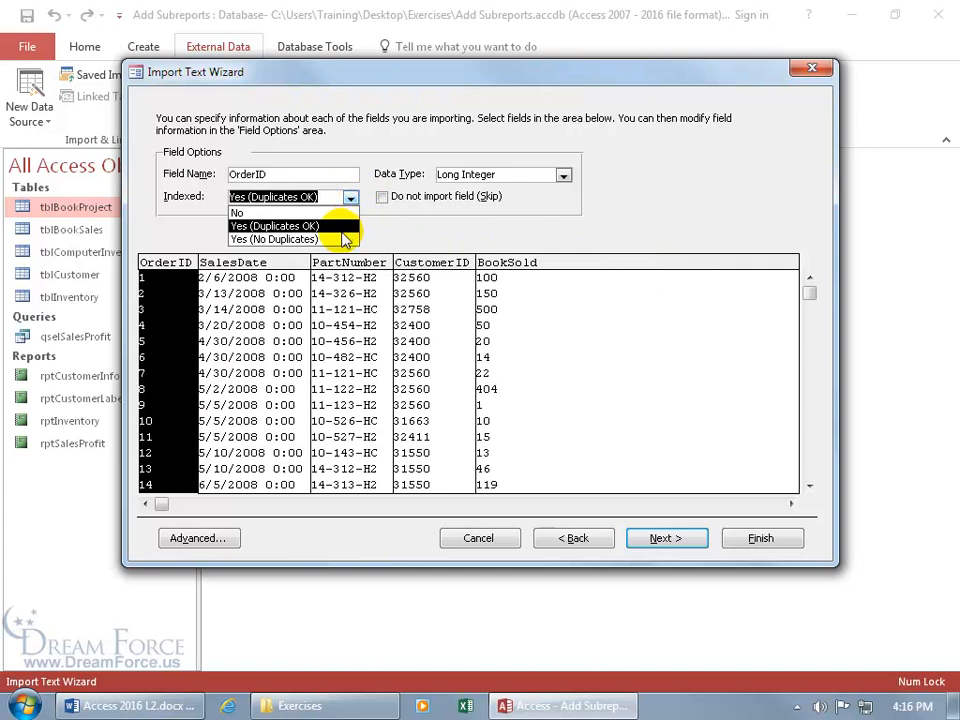
{"action": "left_click", "coordinate": [381, 222]}
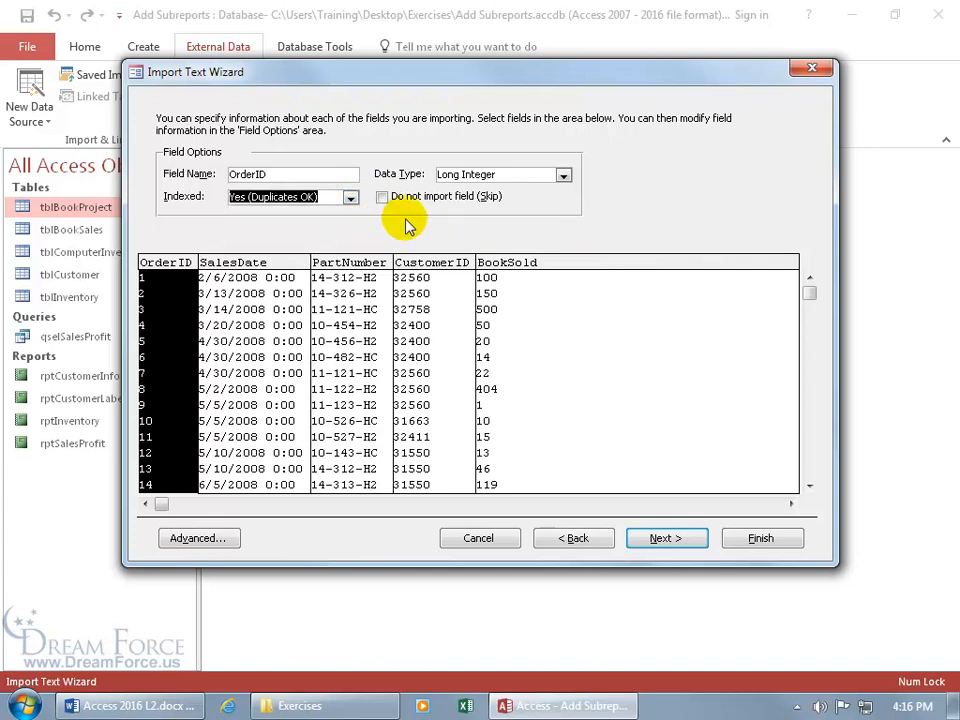
{"action": "left_click", "coordinate": [564, 176]}
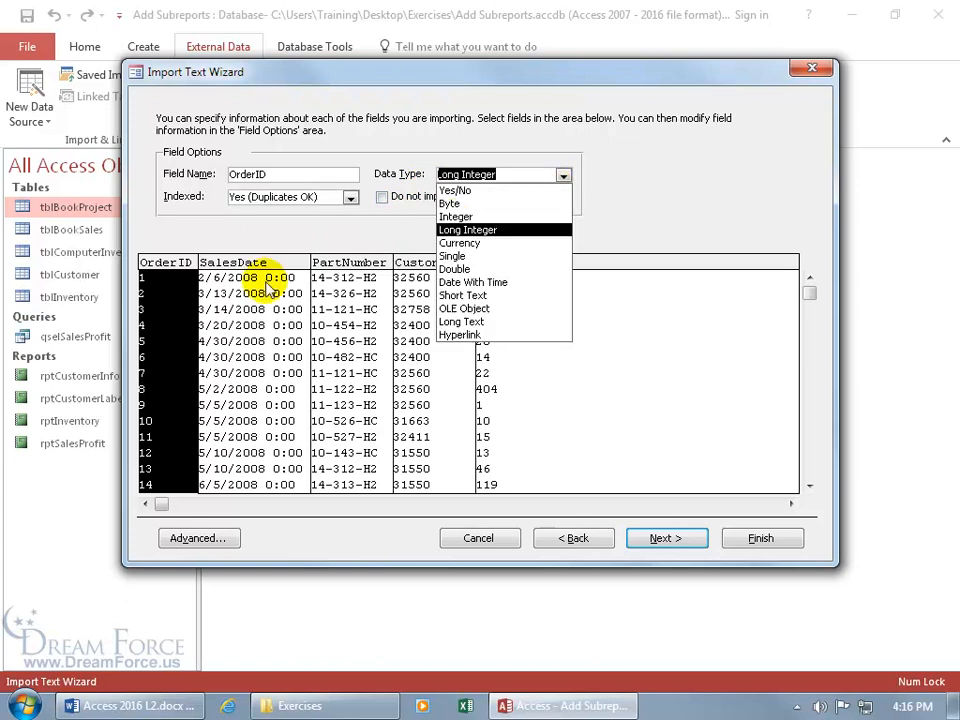
{"action": "left_click", "coordinate": [484, 216]}
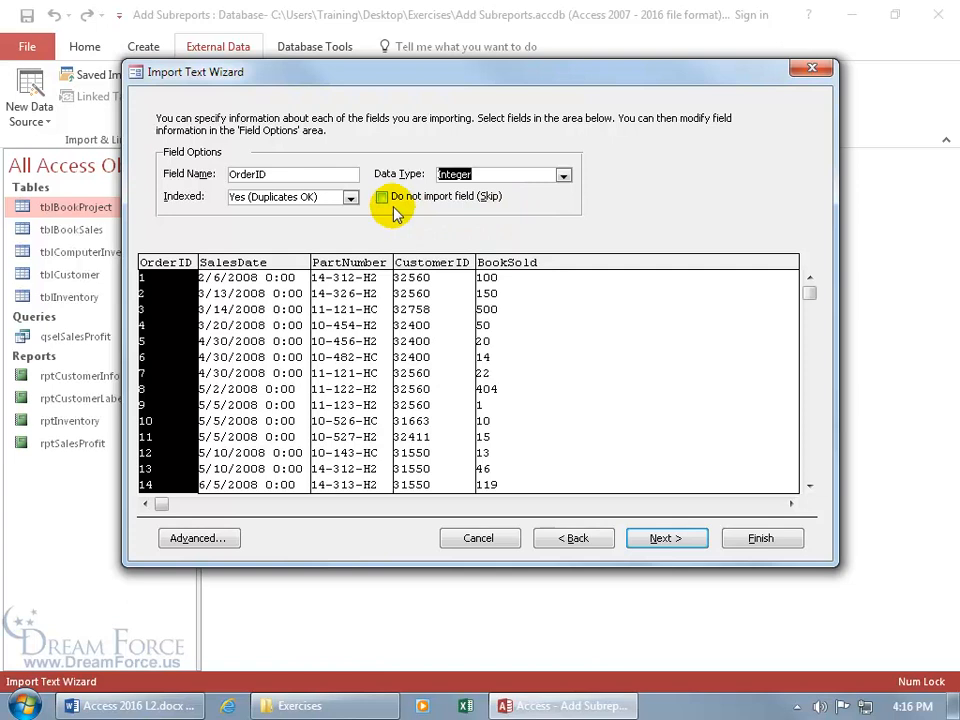
{"action": "left_click", "coordinate": [381, 197]}
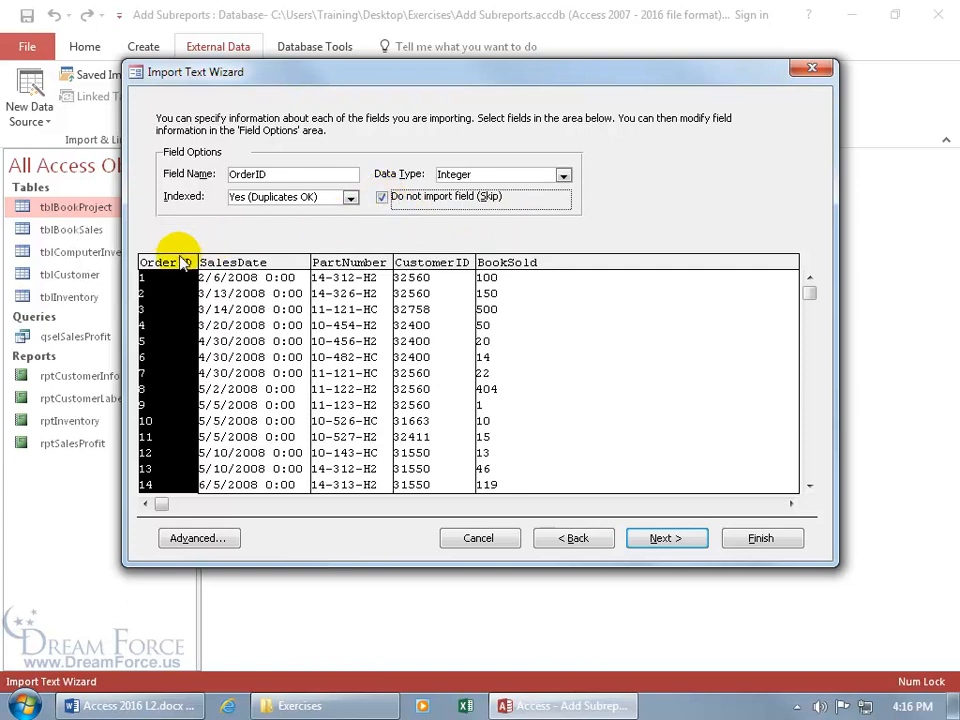
{"action": "left_click", "coordinate": [653, 541]}
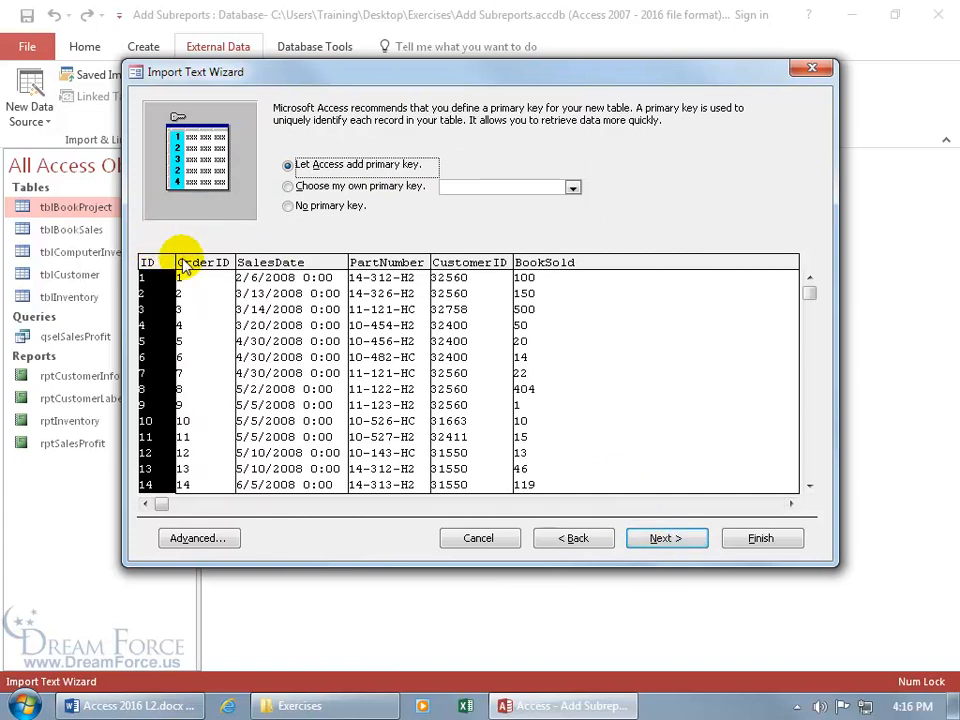
{"action": "left_click", "coordinate": [568, 538]}
{"action": "left_click", "coordinate": [381, 197]}
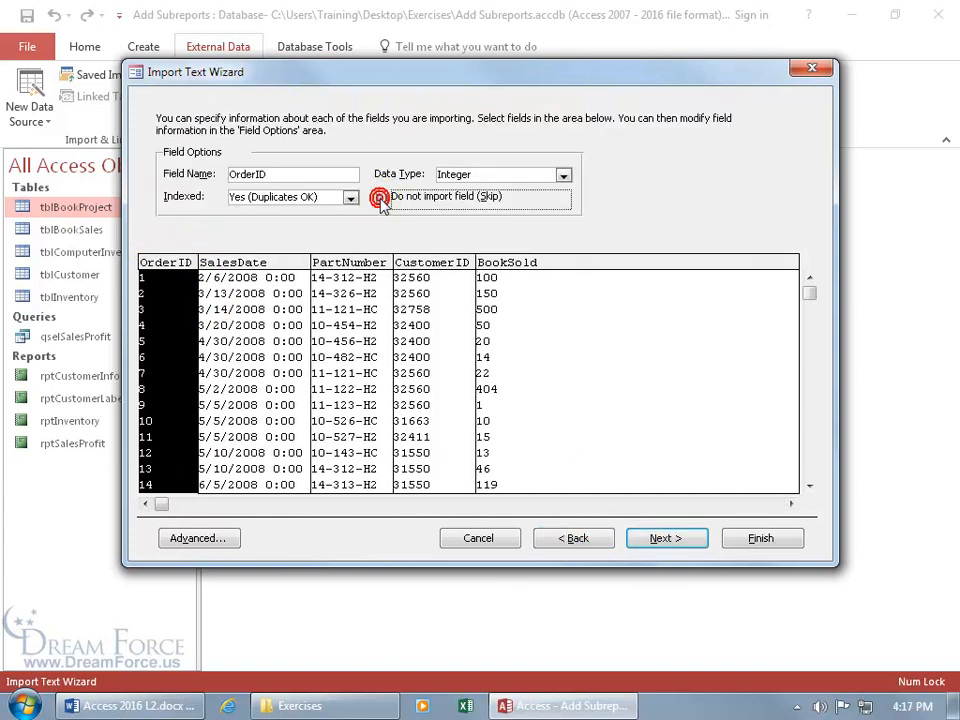
{"action": "left_click", "coordinate": [655, 538]}
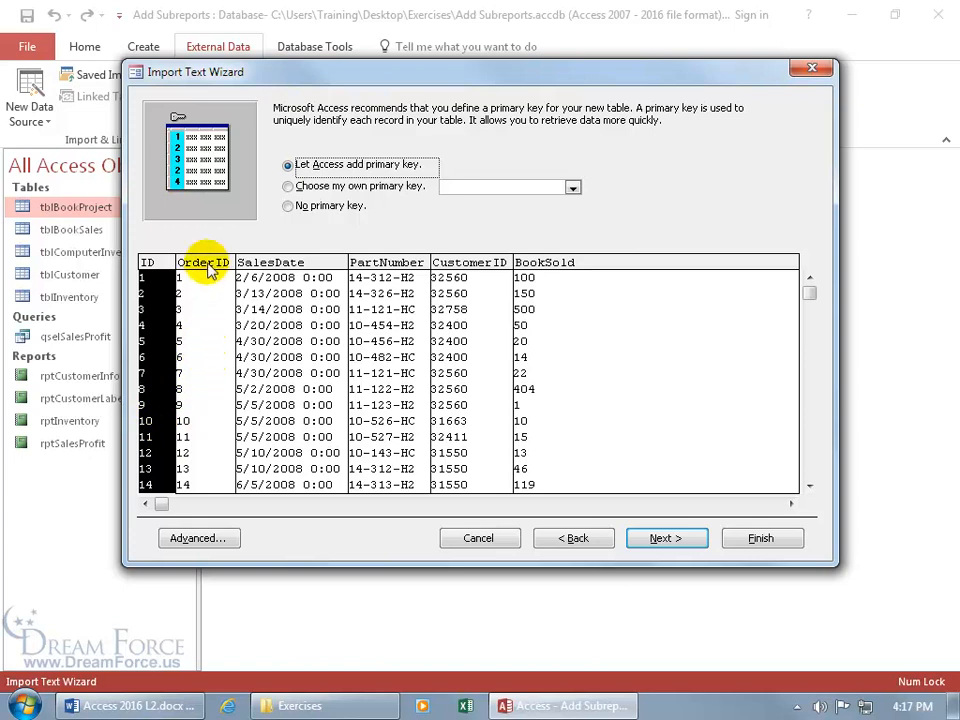
{"action": "left_click", "coordinate": [568, 540]}
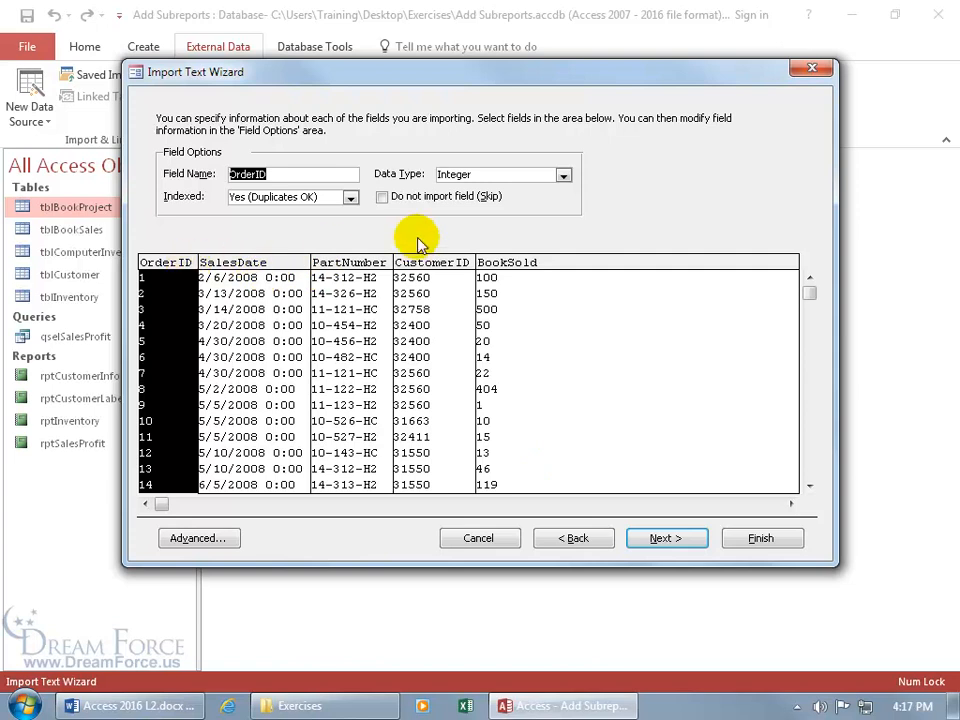
{"action": "left_click", "coordinate": [566, 177]}
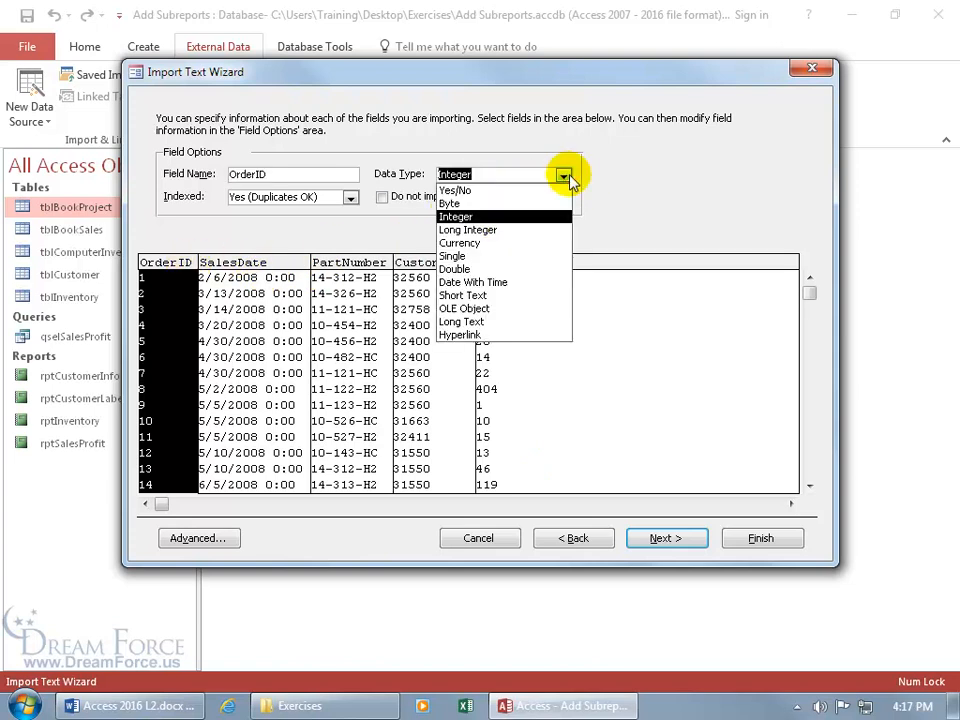
Step: Try OrderID as the primary key, but let Access add the primary key for the new table instead
{"action": "left_click", "coordinate": [650, 538]}
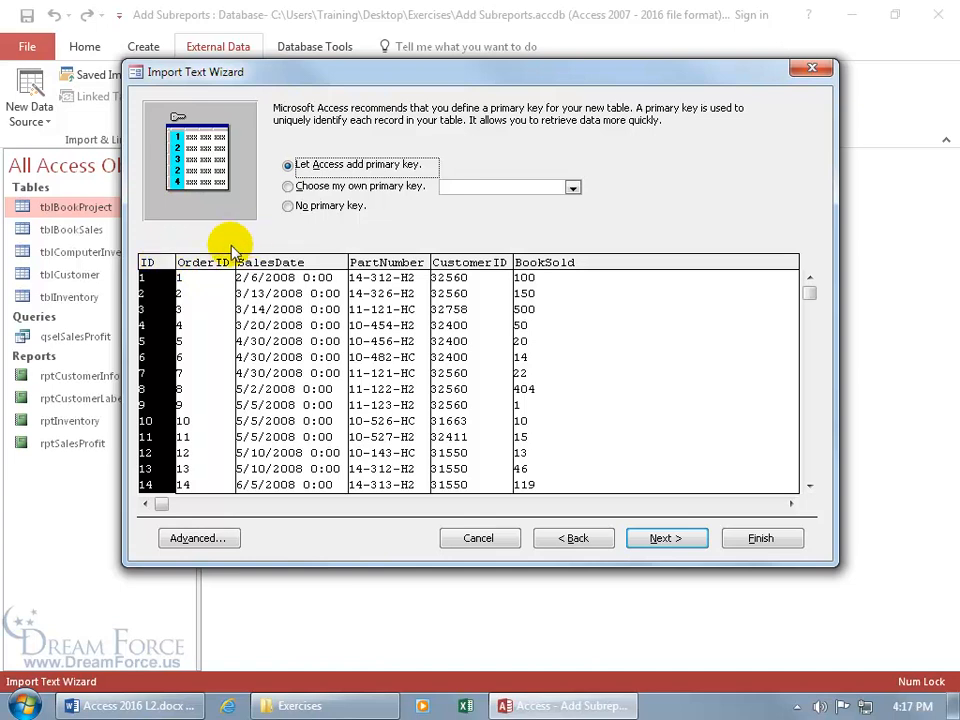
{"action": "left_click", "coordinate": [288, 186]}
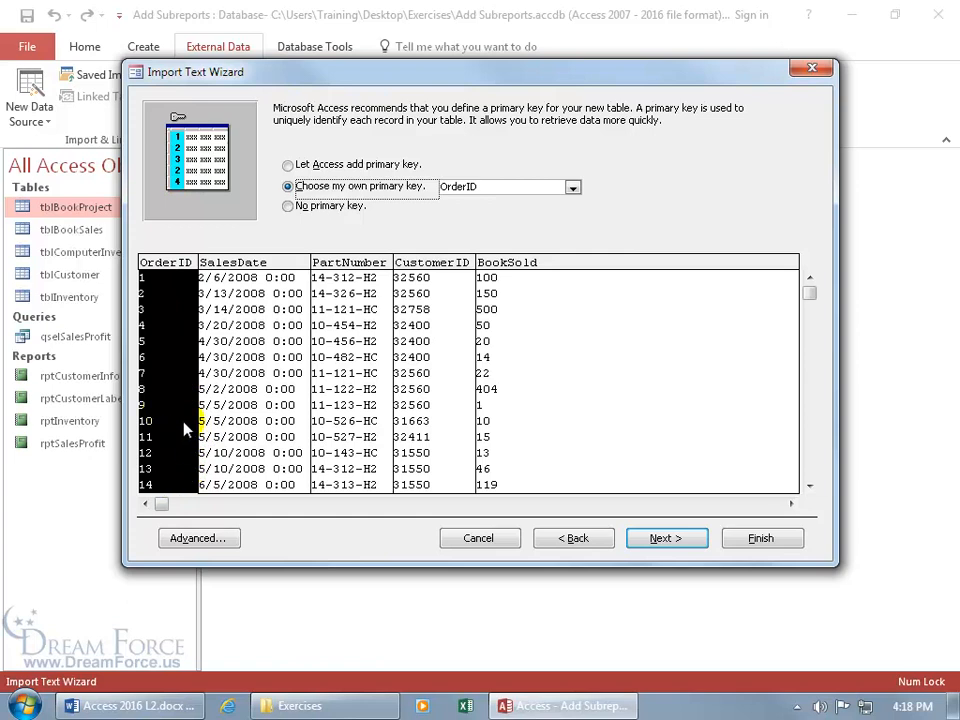
{"action": "left_click", "coordinate": [289, 165]}
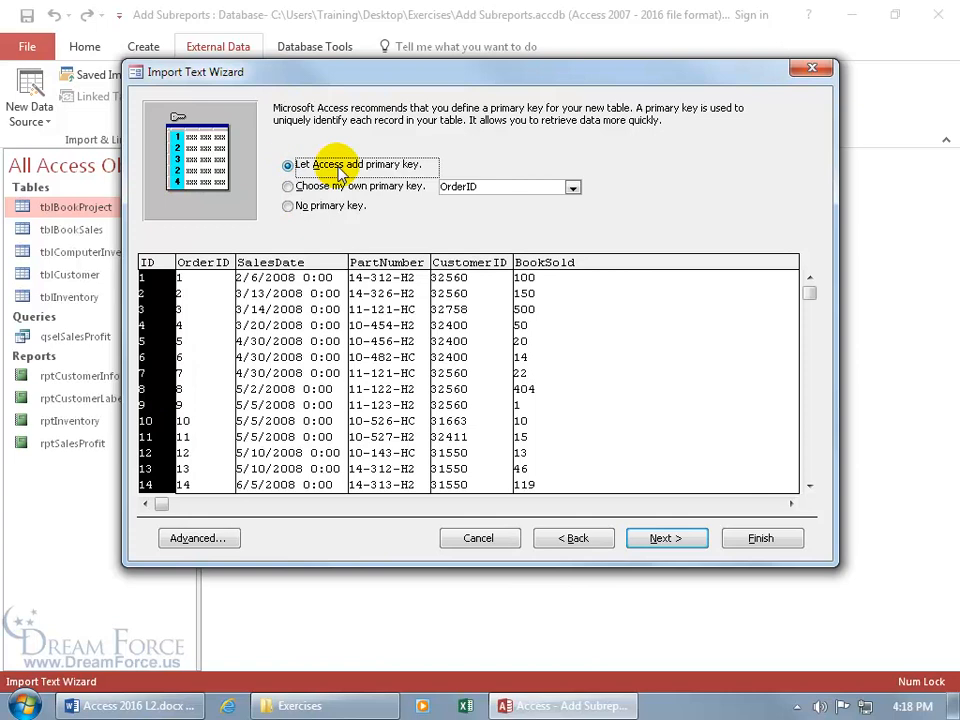
{"action": "left_click", "coordinate": [658, 541]}
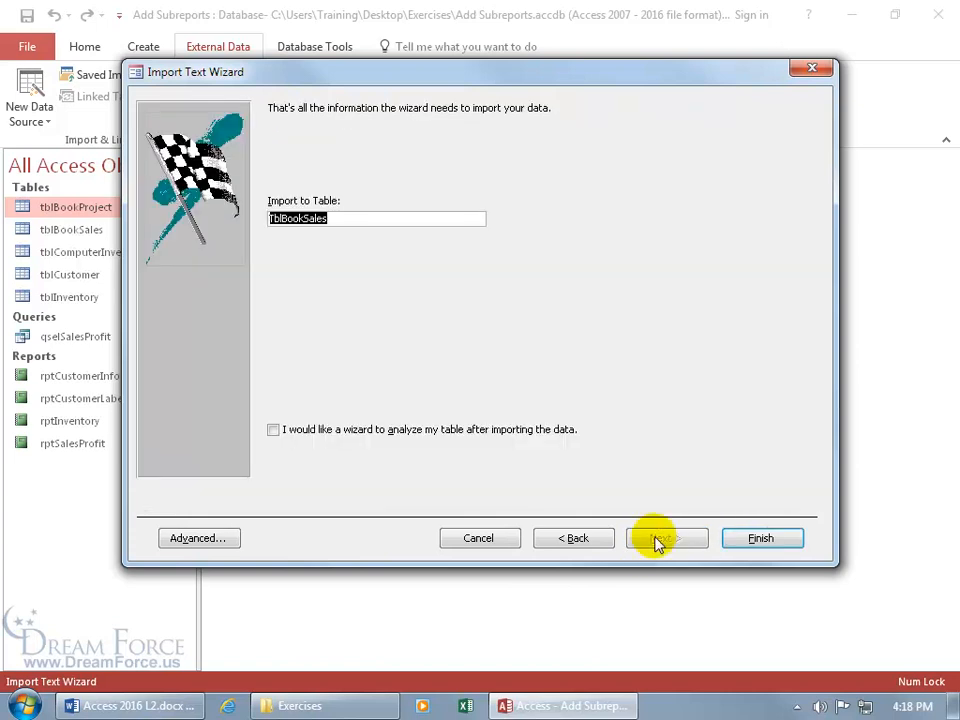
Step: Name the destination table TblBookSalesB and finish the text import
{"action": "left_click", "coordinate": [338, 220]}
{"action": "type", "text": "B"}
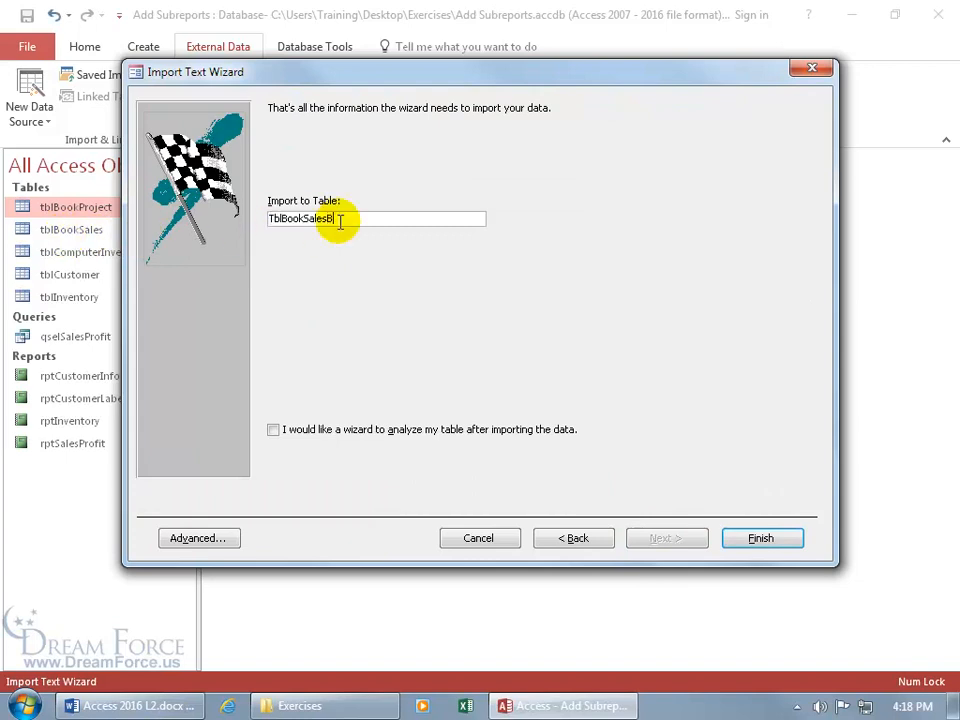
{"action": "left_click", "coordinate": [757, 540]}
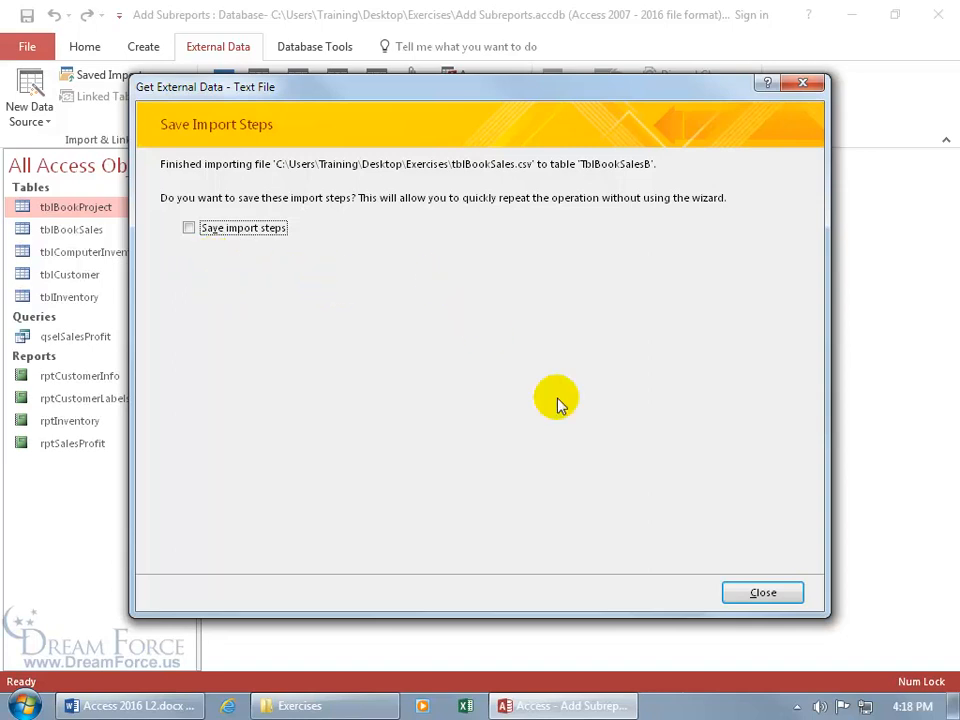
Step: Save the text import steps under the name Import-tblBookSalesB
{"action": "left_click", "coordinate": [232, 228]}
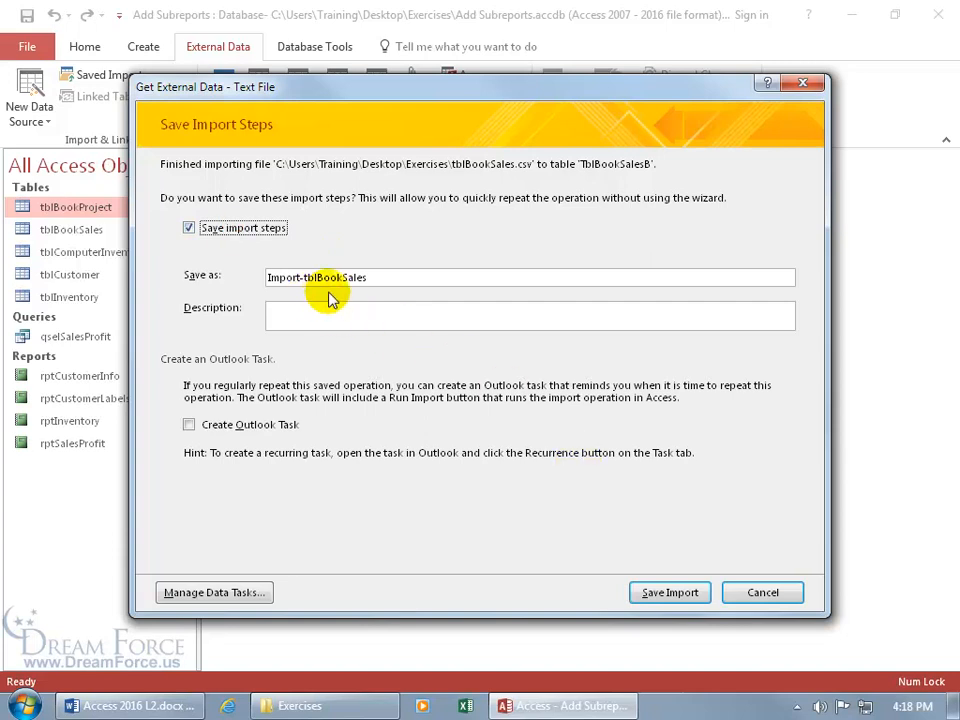
{"action": "left_click", "coordinate": [420, 277]}
{"action": "type", "text": "B"}
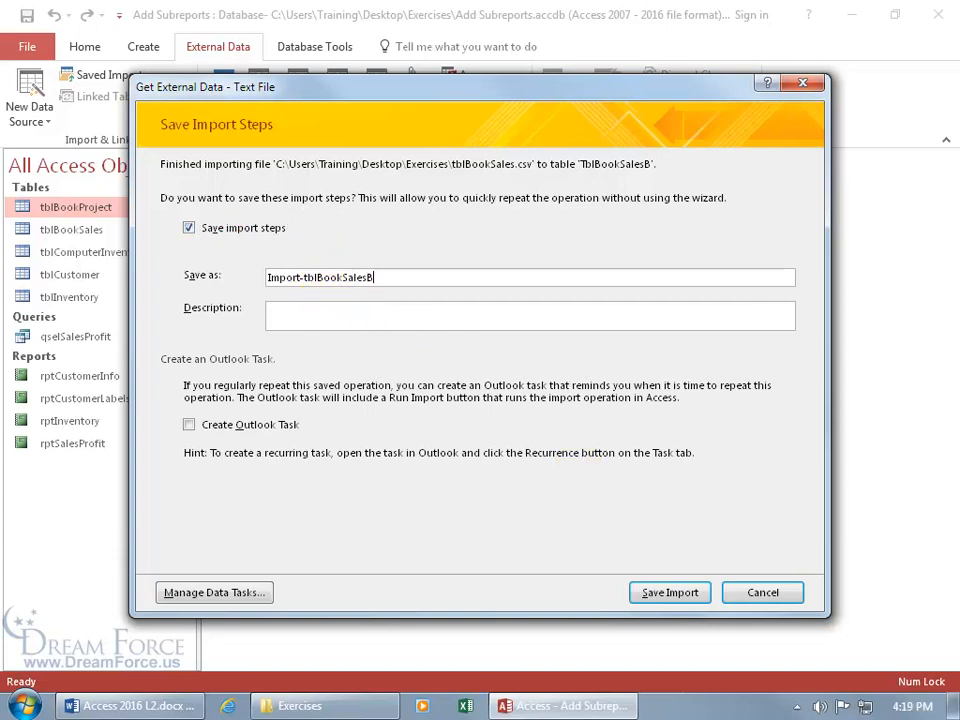
{"action": "left_click", "coordinate": [670, 592]}
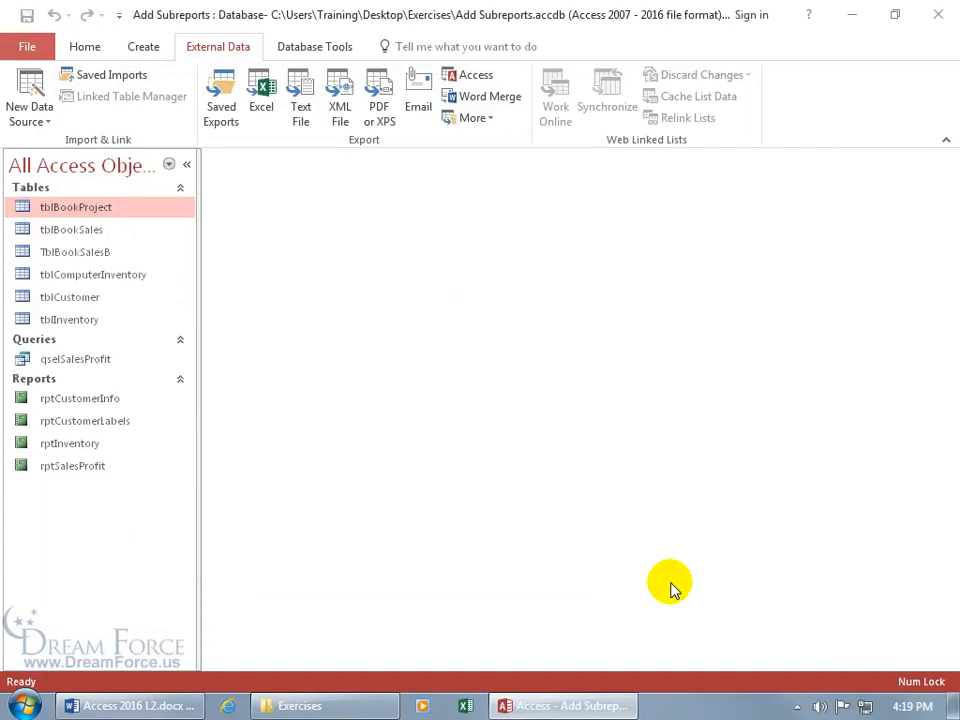
Step: Open the TblBookSalesB table, check the OrderID field's properties in Design view, and close the table
{"action": "left_click", "coordinate": [99, 259]}
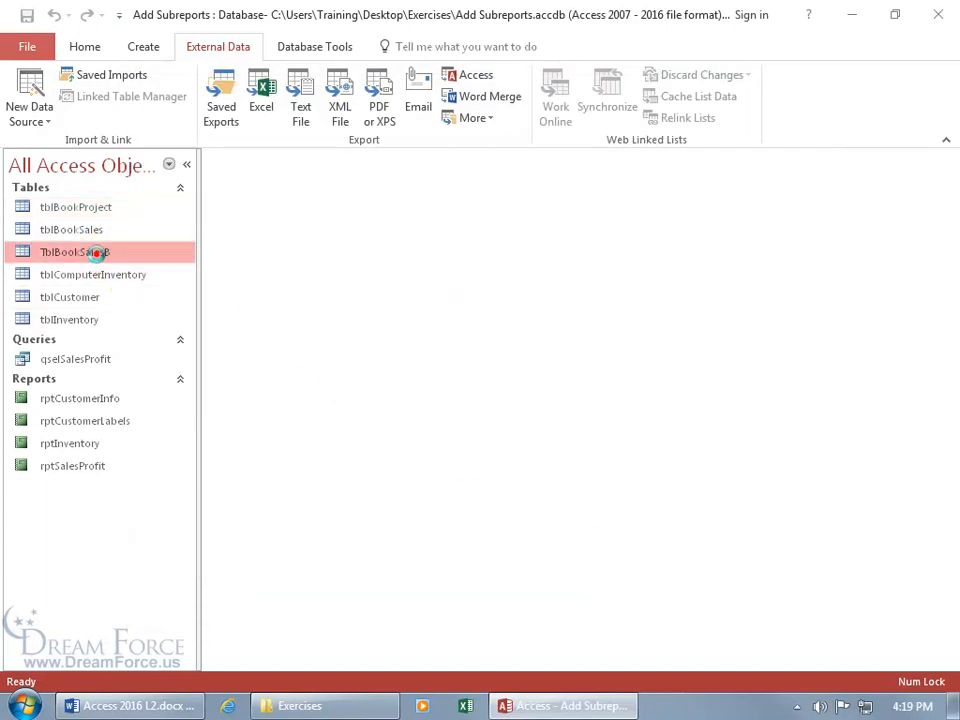
{"action": "double_click", "coordinate": [99, 259]}
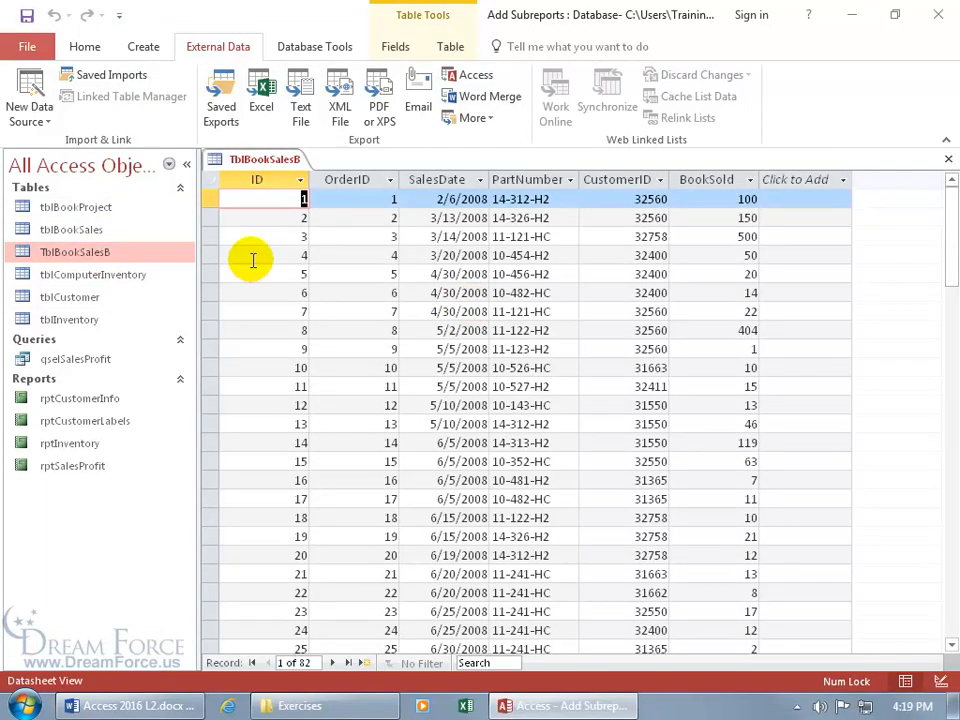
{"action": "right_click", "coordinate": [265, 159]}
{"action": "left_click", "coordinate": [305, 243]}
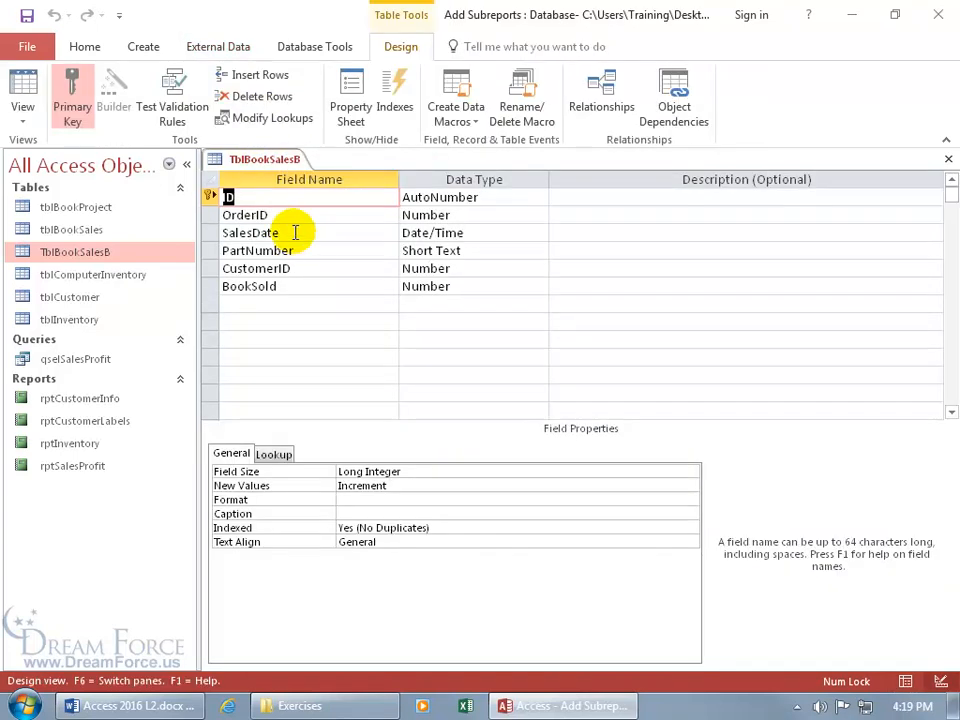
{"action": "left_click", "coordinate": [272, 216]}
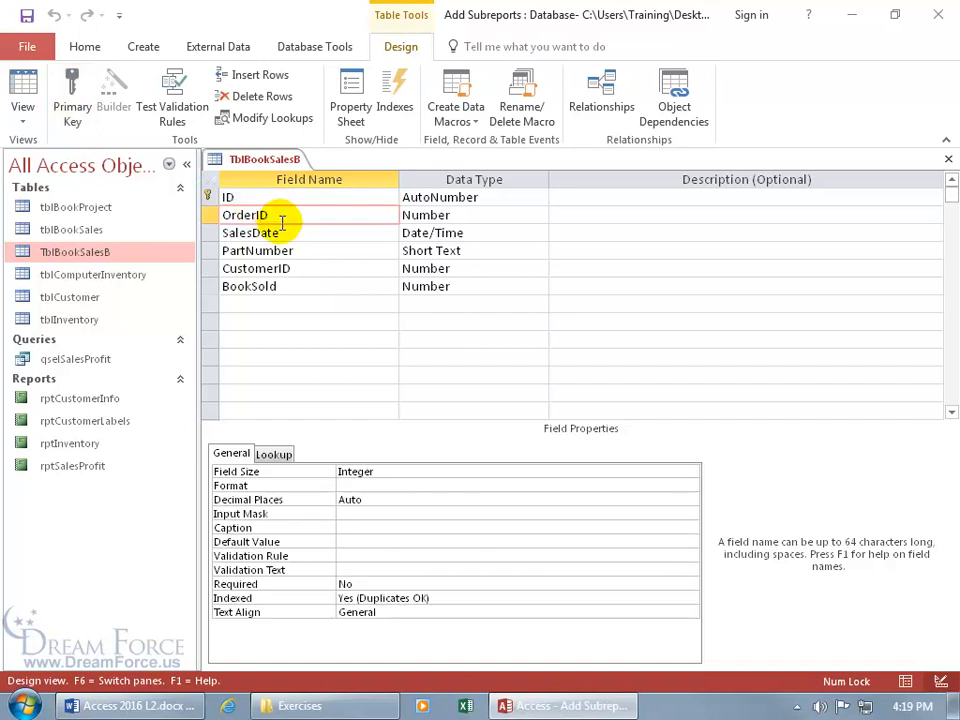
{"action": "left_click", "coordinate": [414, 215]}
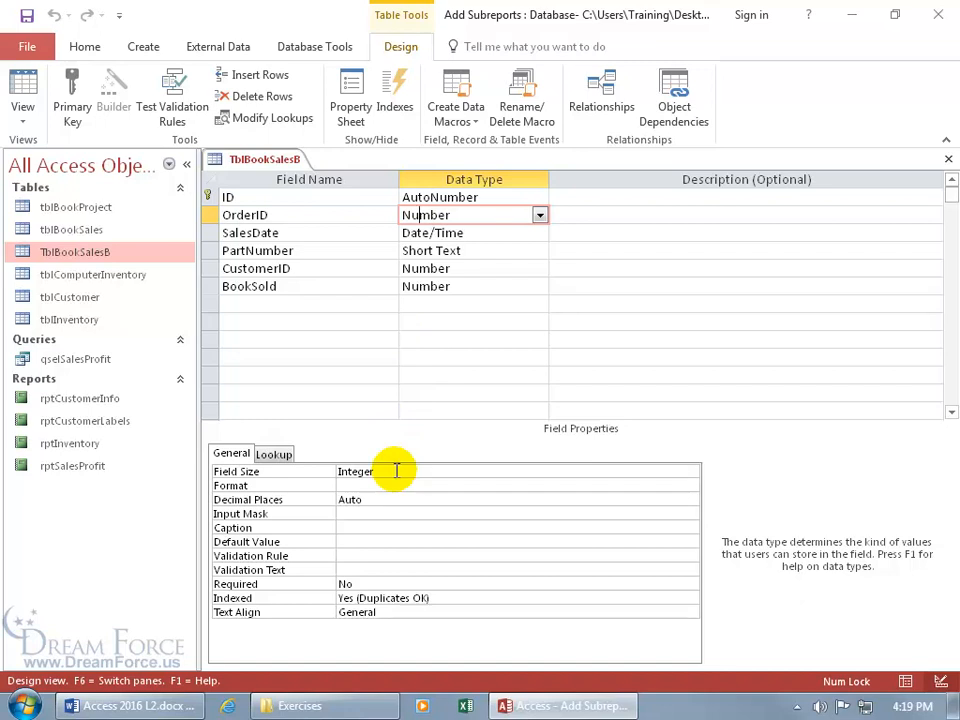
{"action": "left_click", "coordinate": [948, 159]}
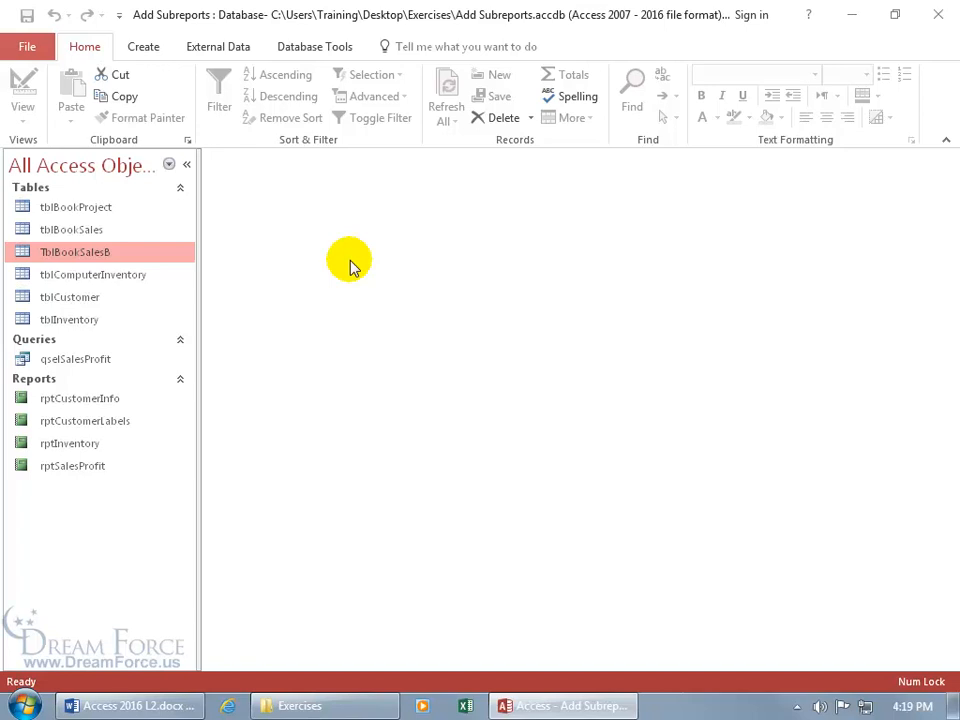
Step: Open the saved imports and try rerunning Import-tblBookSalesB, declining to overwrite the existing TblBookSalesB table
{"action": "left_click", "coordinate": [184, 50]}
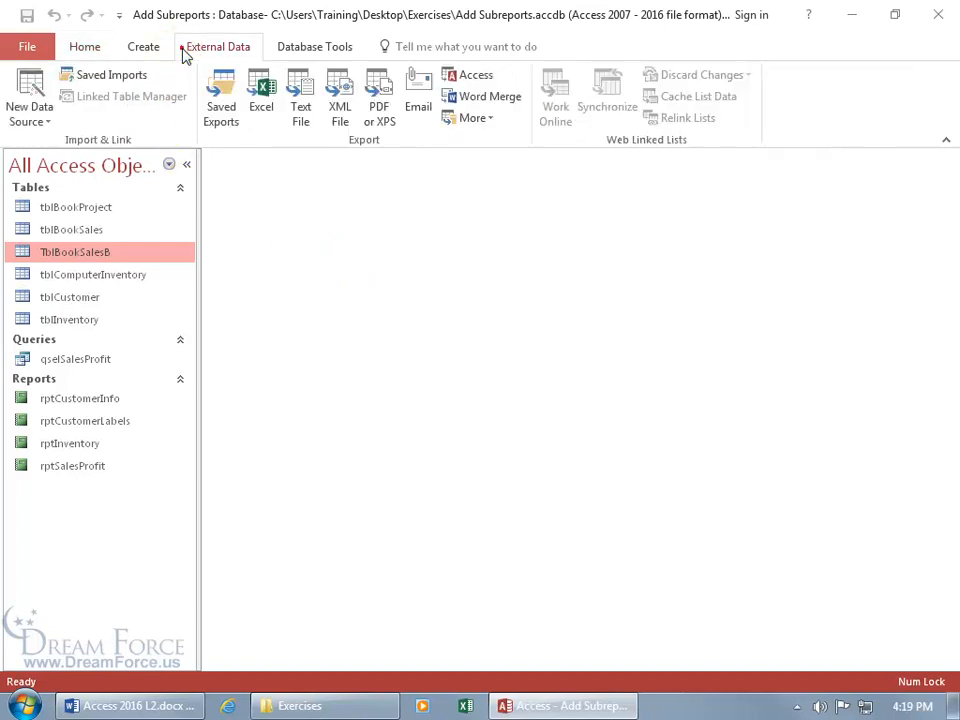
{"action": "left_click", "coordinate": [118, 75]}
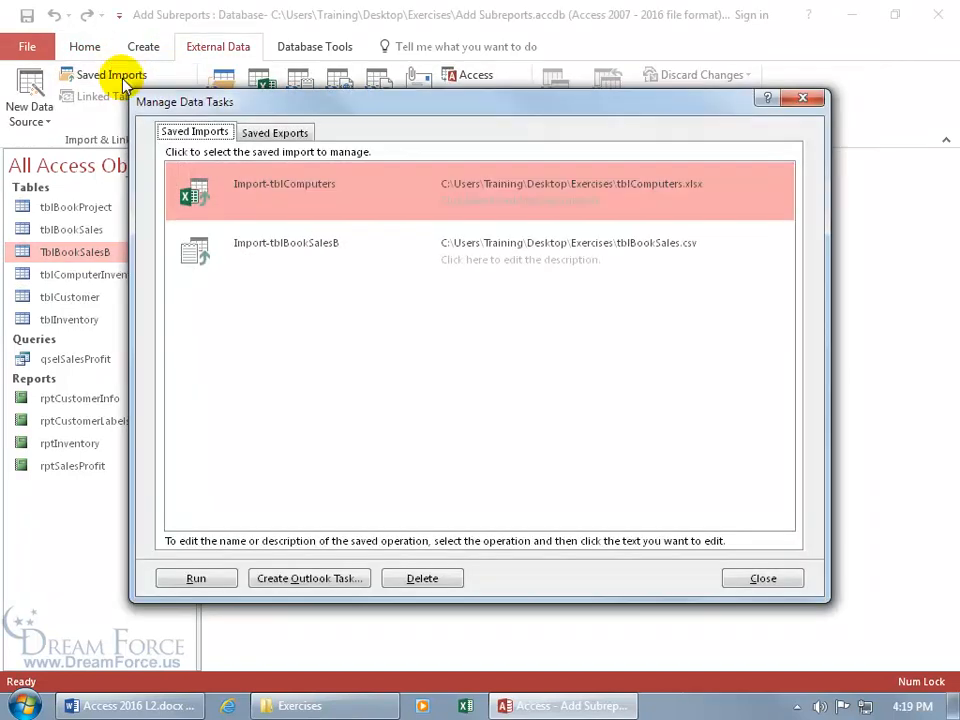
{"action": "left_click", "coordinate": [286, 249]}
{"action": "left_click", "coordinate": [286, 249]}
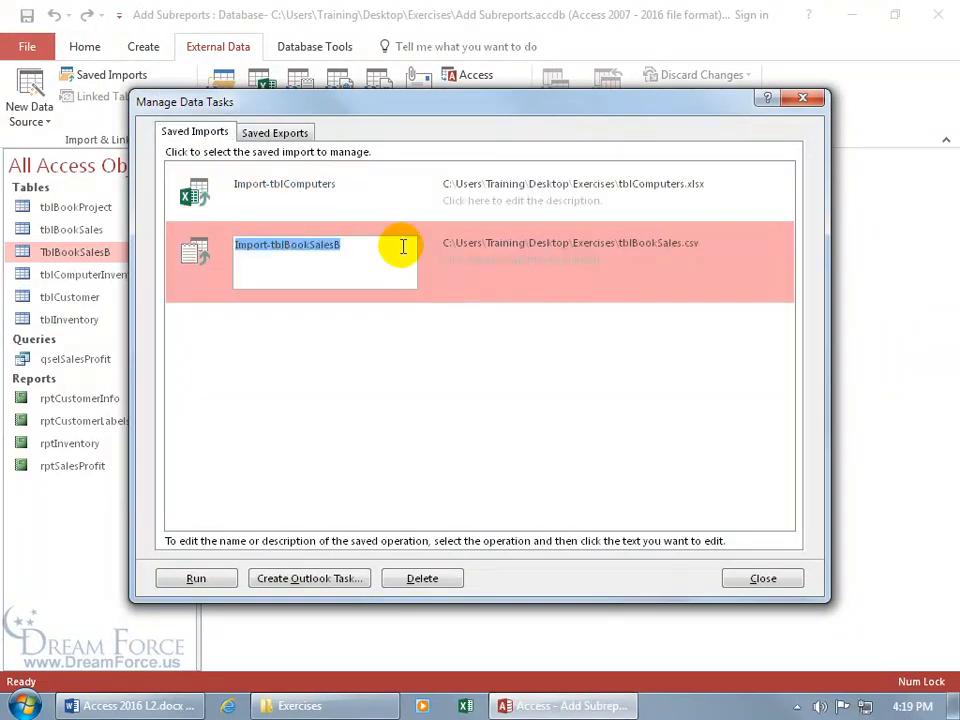
{"action": "left_click", "coordinate": [197, 575]}
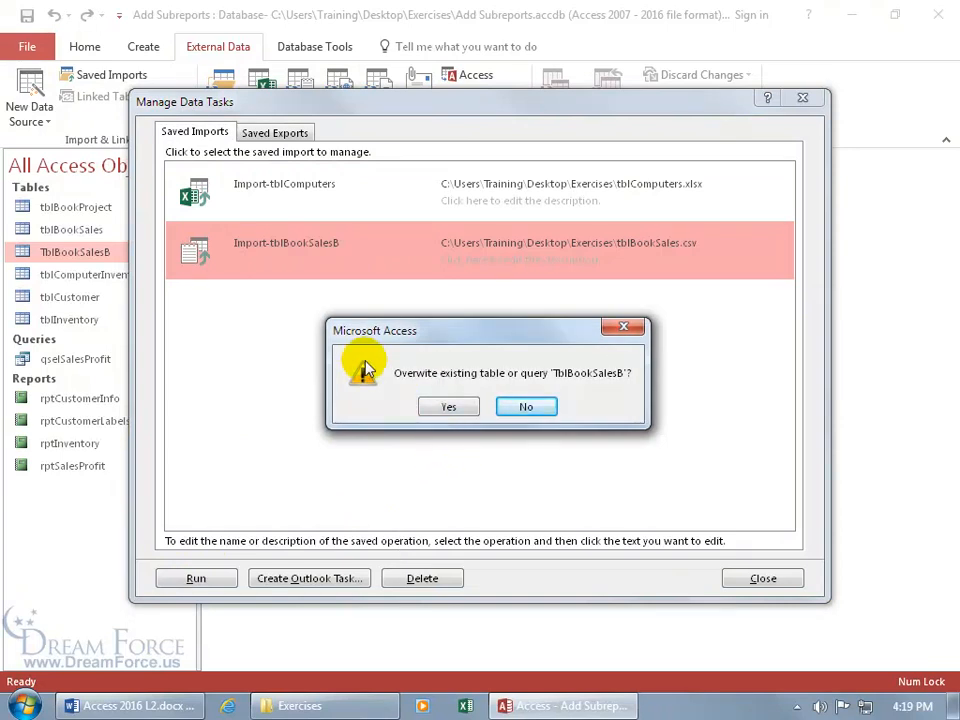
{"action": "left_click", "coordinate": [536, 409]}
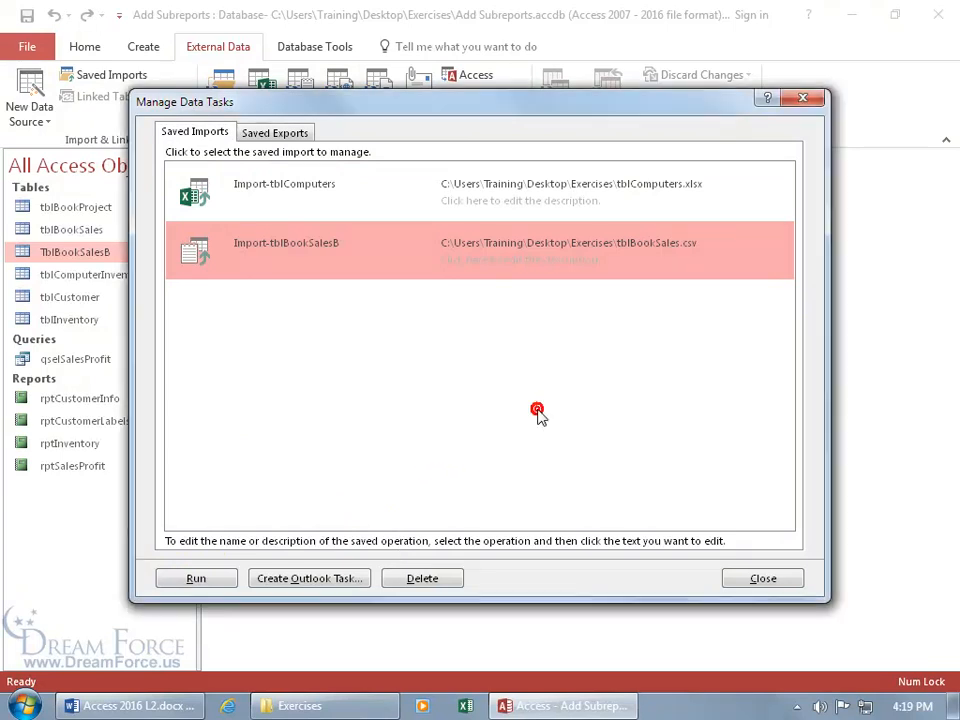
Step: Delete the saved imports Import-tblBookSalesB and Import-tblComputers, then close the data task manager
{"action": "left_click", "coordinate": [416, 578]}
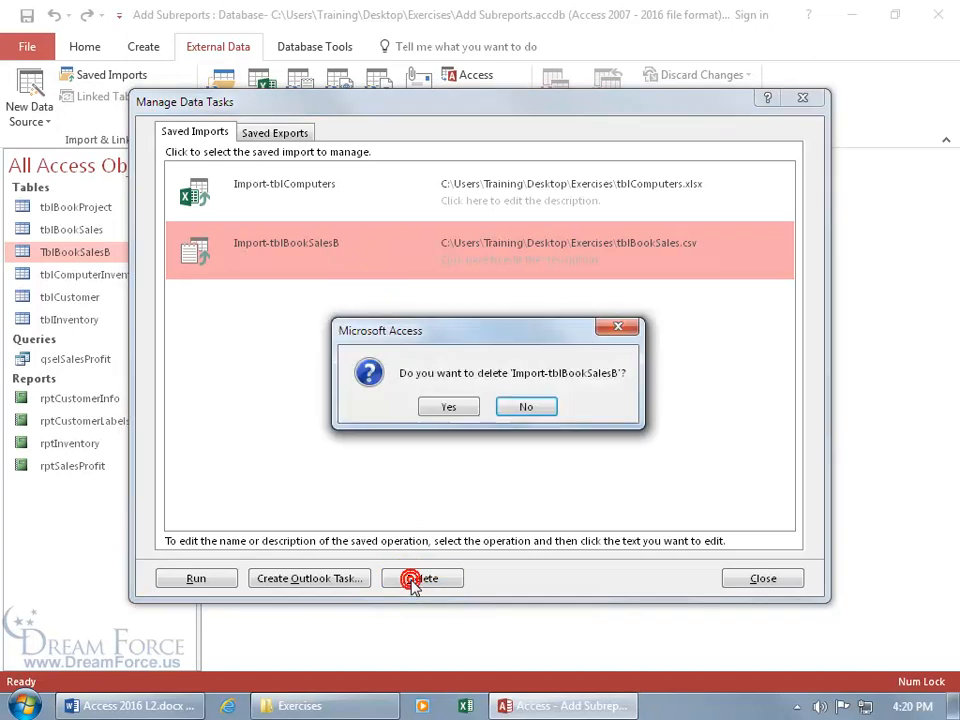
{"action": "left_click", "coordinate": [458, 402]}
{"action": "left_click", "coordinate": [427, 578]}
{"action": "left_click", "coordinate": [450, 408]}
{"action": "left_click", "coordinate": [760, 578]}
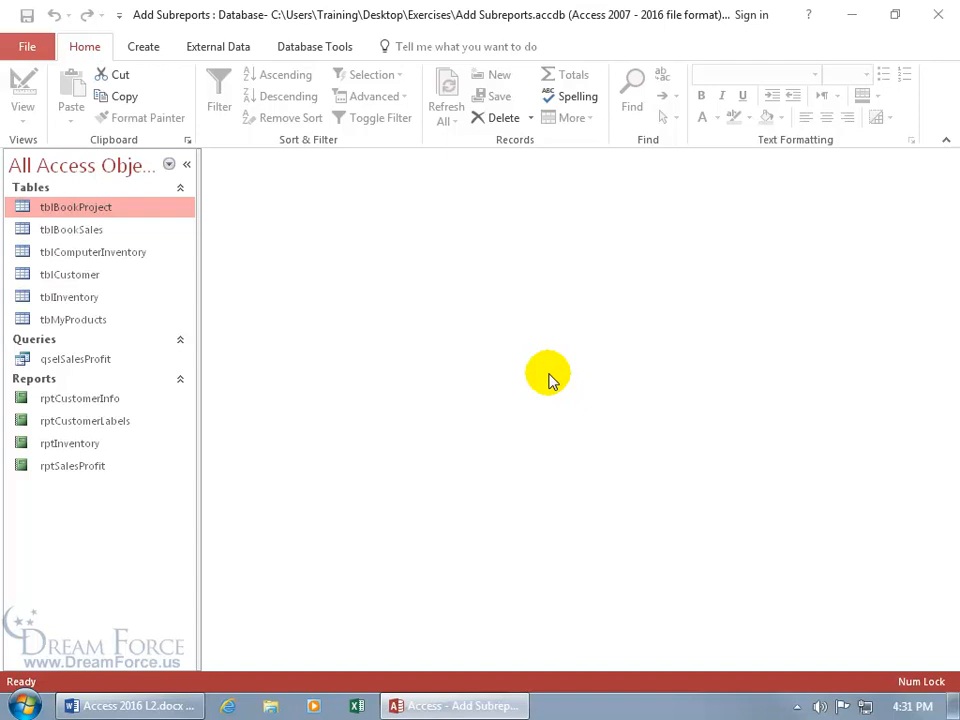
Step: Look over the records in the tblBookSales table and close it
{"action": "left_click", "coordinate": [78, 236]}
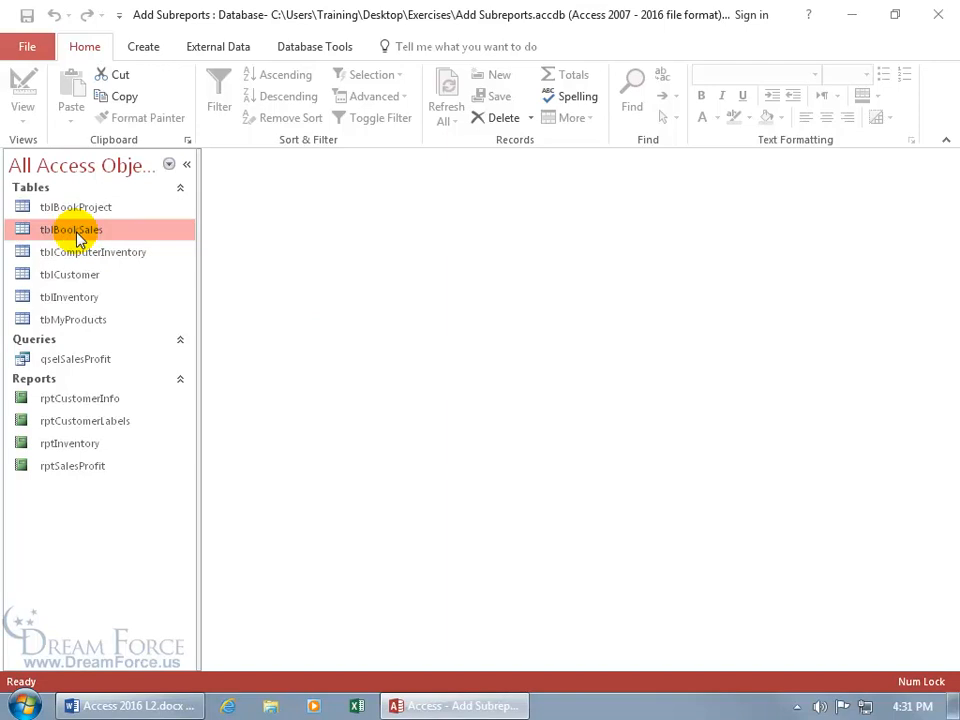
{"action": "double_click", "coordinate": [78, 232]}
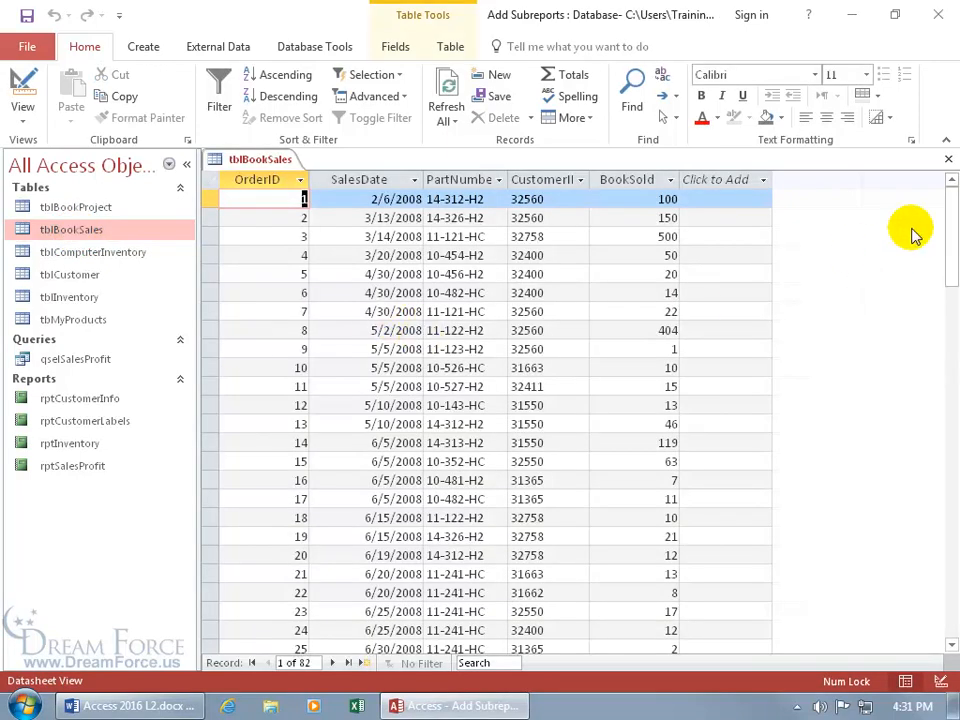
{"action": "left_click", "coordinate": [948, 159]}
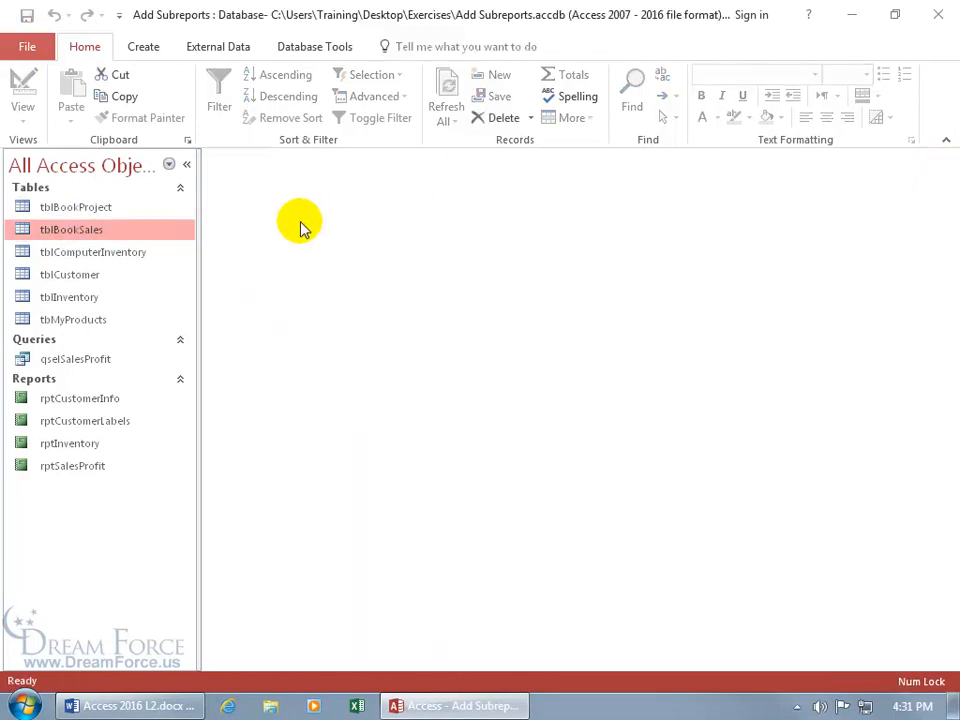
Step: Set up a Word (RTF) export of the tblBookSales table to the Desktop as tblBookSales.rtf
{"action": "left_click", "coordinate": [233, 47]}
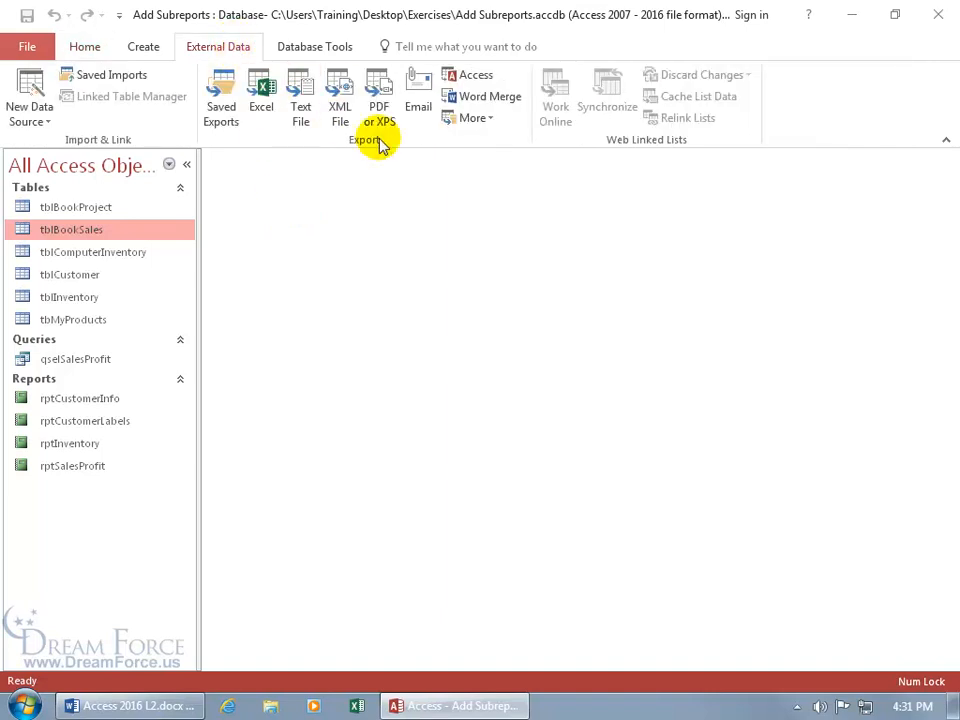
{"action": "left_click", "coordinate": [488, 122]}
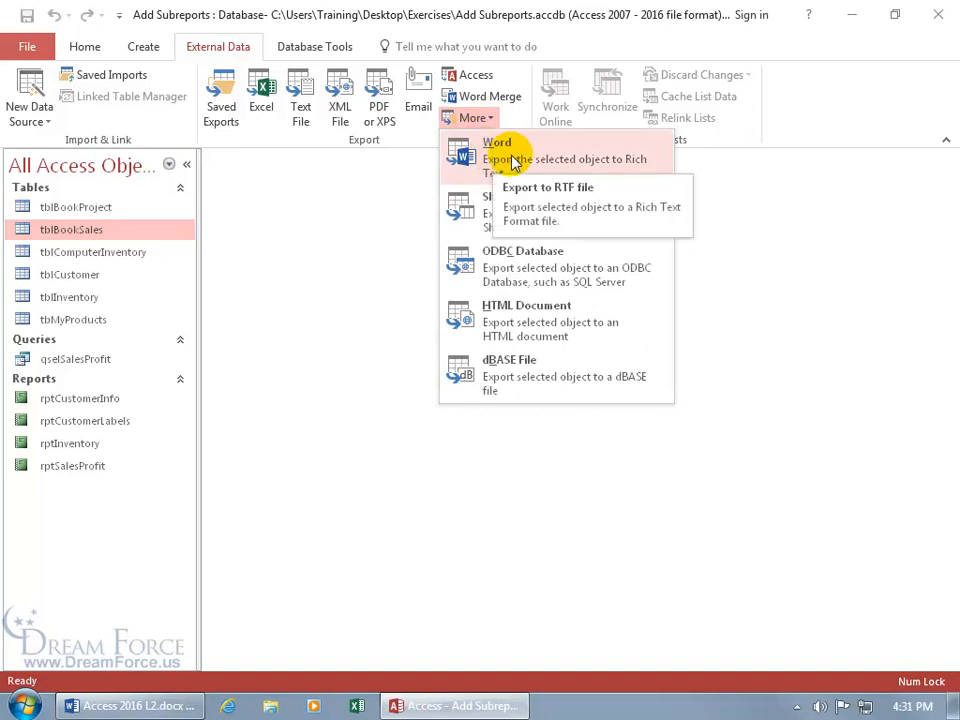
{"action": "left_click", "coordinate": [510, 160]}
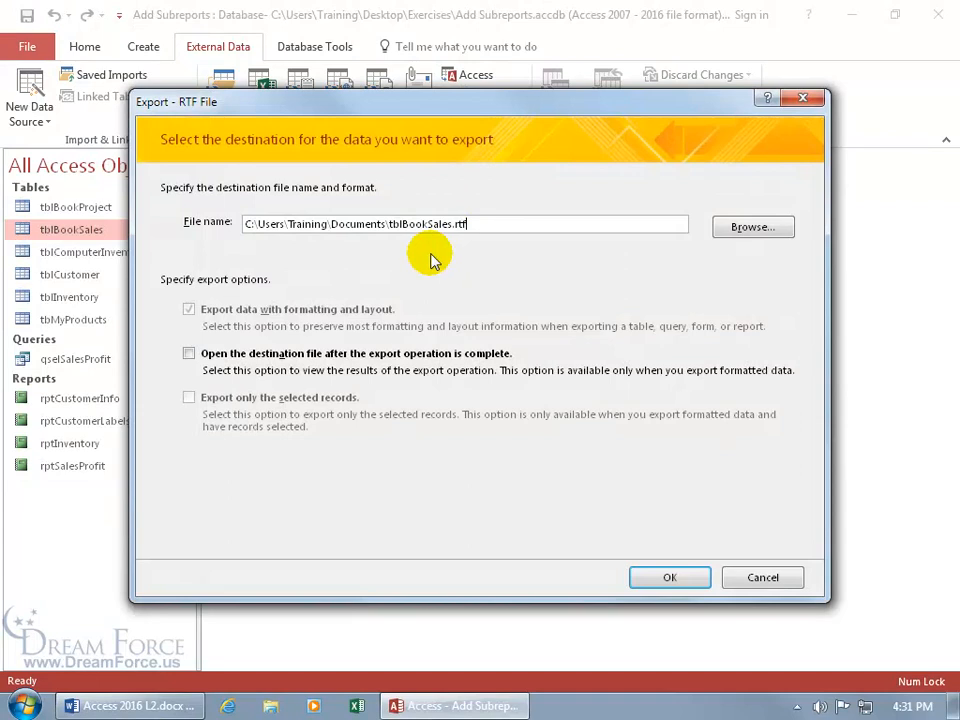
{"action": "left_click", "coordinate": [745, 227]}
{"action": "left_click", "coordinate": [210, 284]}
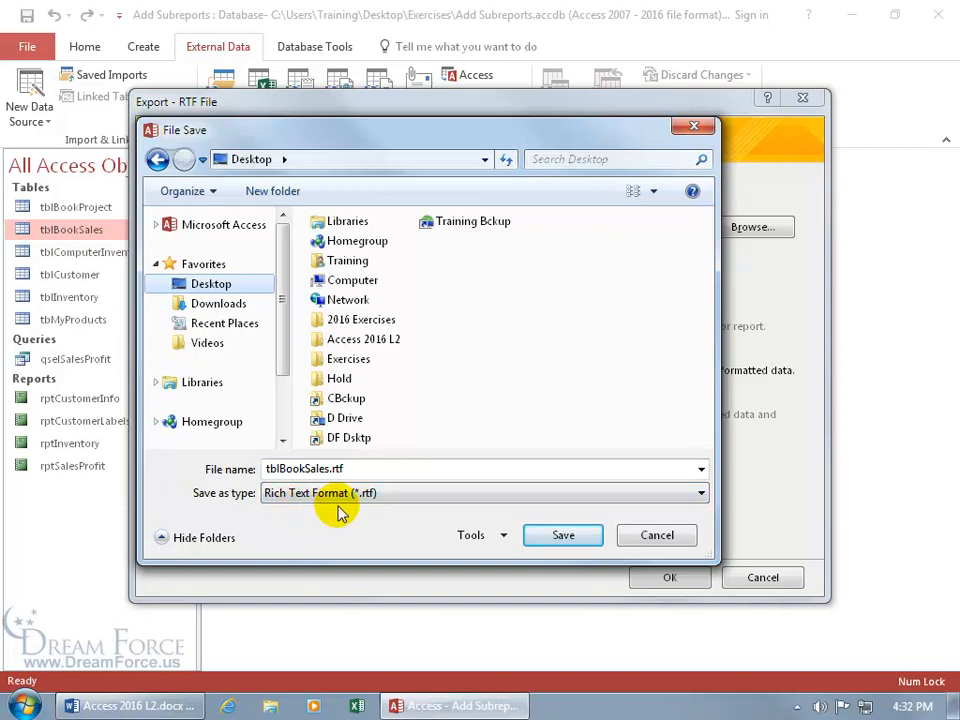
{"action": "left_click", "coordinate": [553, 537]}
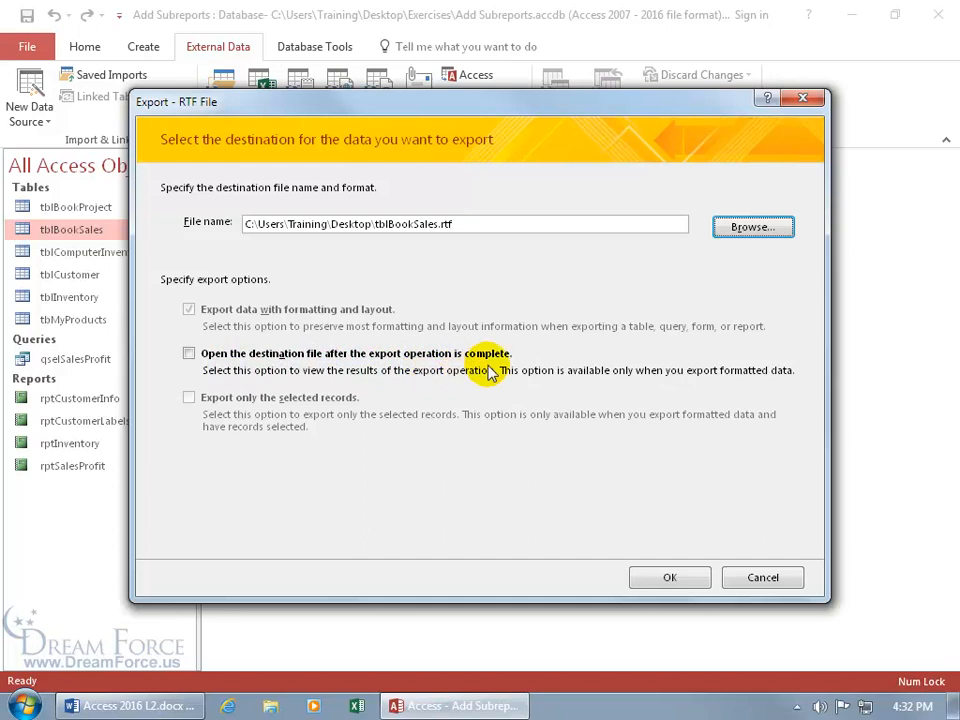
Step: Run the RTF export and save its steps as Export-tblBookSales
{"action": "left_click", "coordinate": [670, 578]}
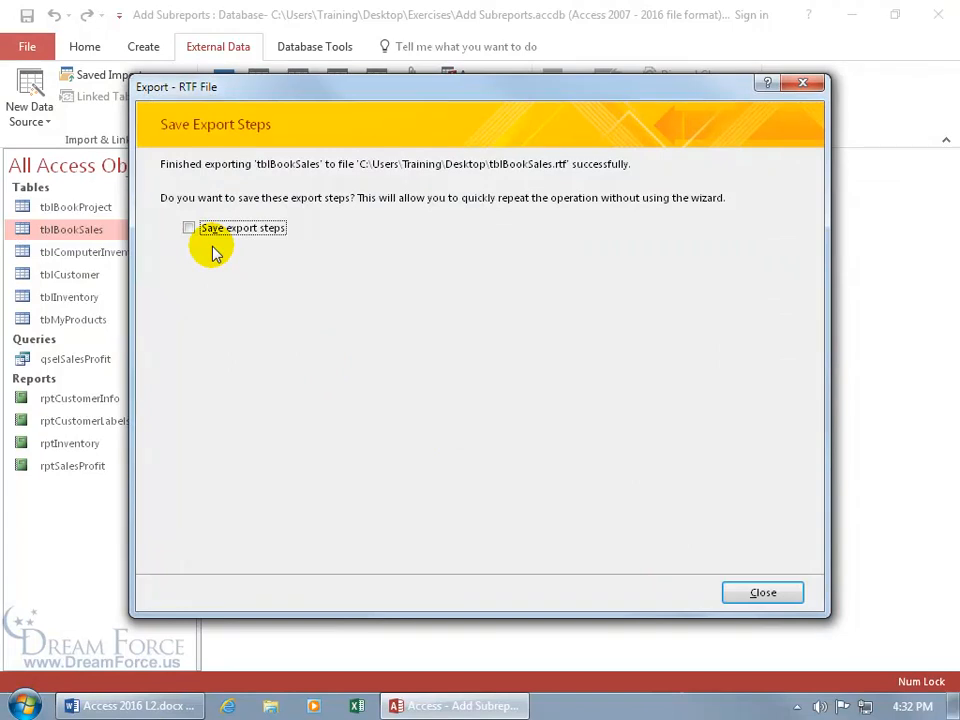
{"action": "left_click", "coordinate": [189, 228]}
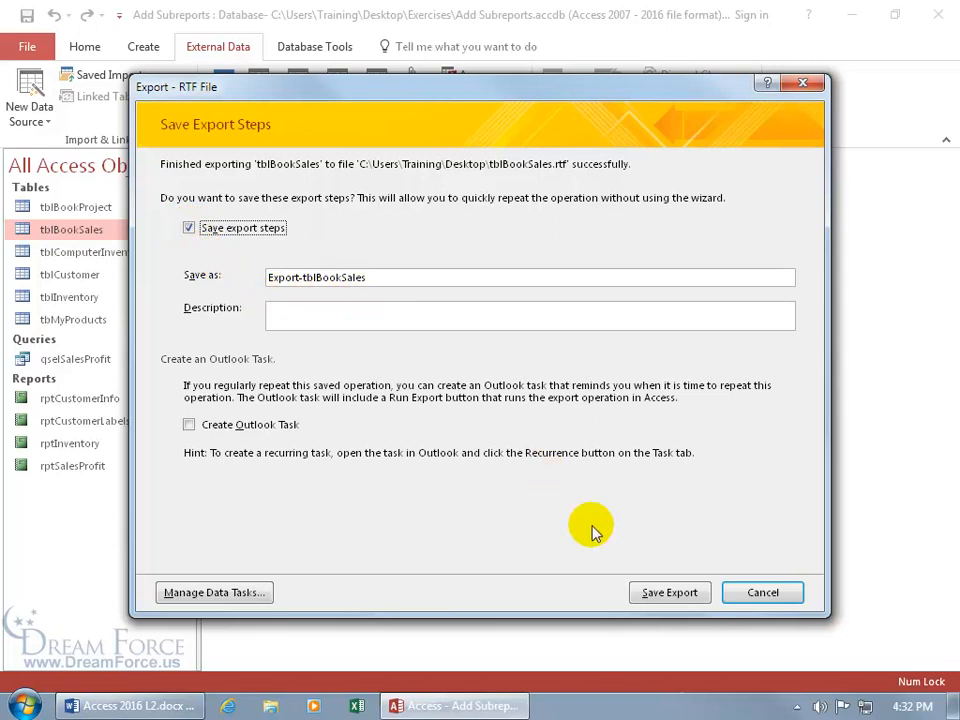
{"action": "left_click", "coordinate": [664, 595]}
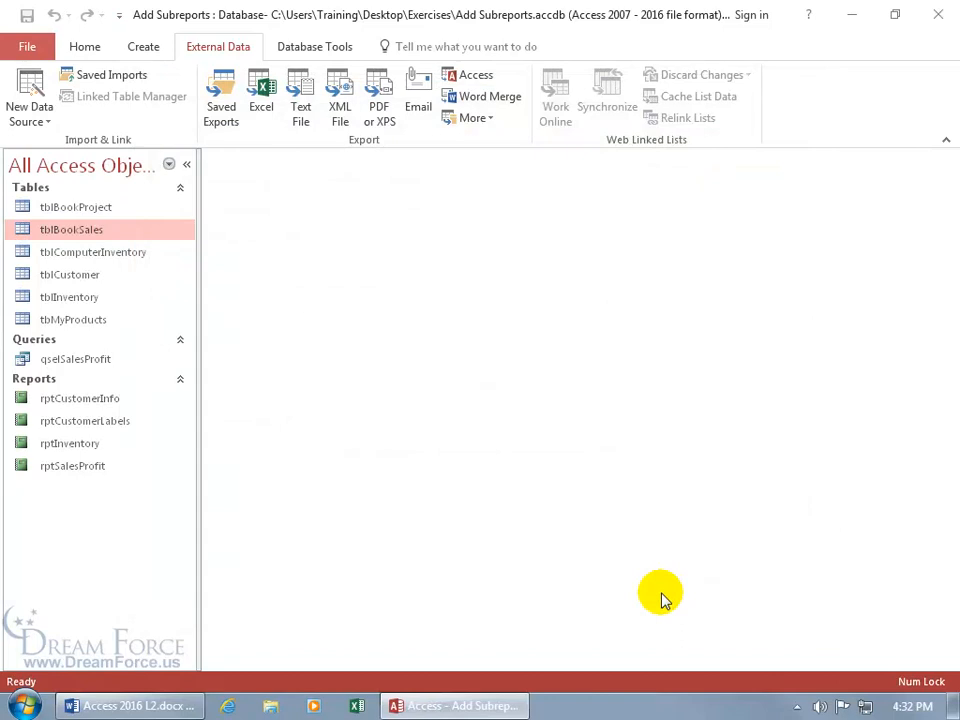
Step: Move the exported tblBookSales.rtf to the middle of the desktop, review its table in Word, and close the document
{"action": "left_click", "coordinate": [851, 14]}
{"action": "left_click_drag", "start_coordinate": [35, 415], "coordinate": [452, 390]}
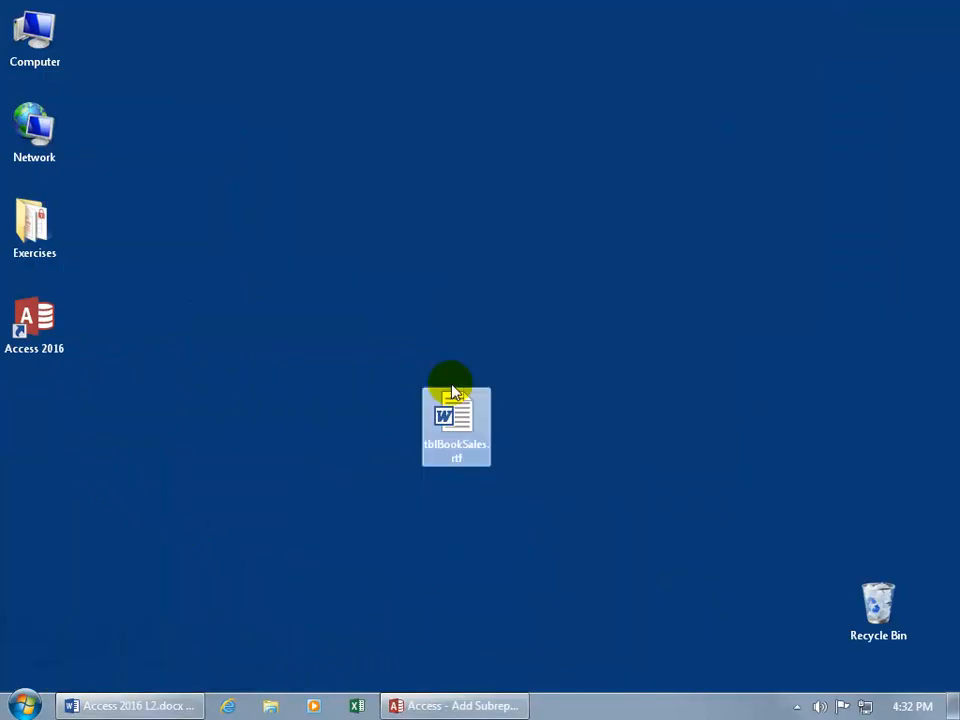
{"action": "double_click", "coordinate": [456, 445]}
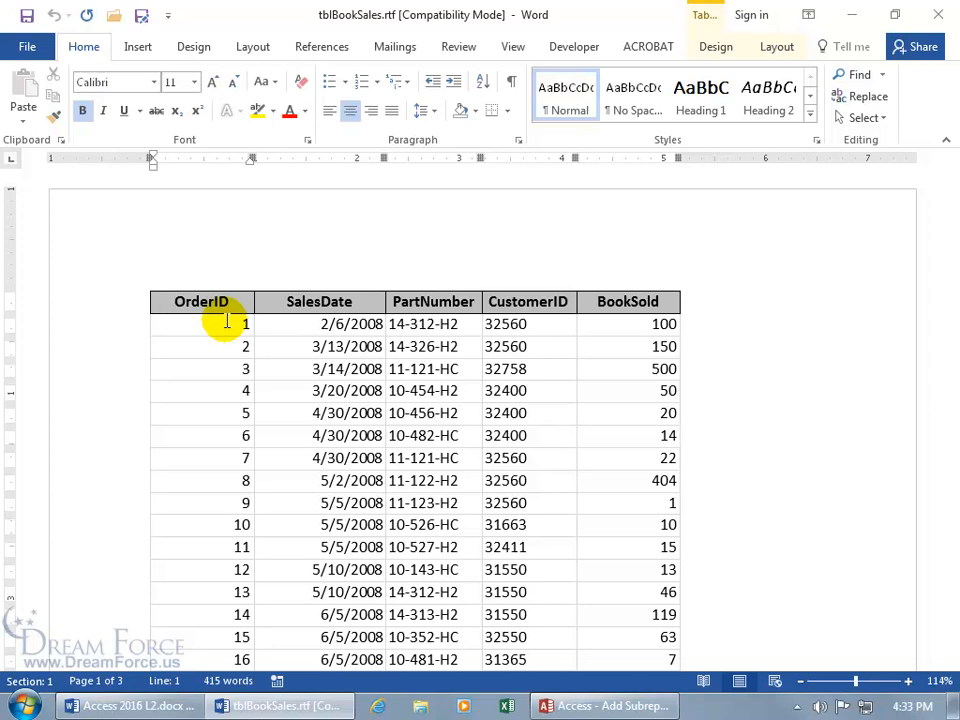
{"action": "scroll", "coordinate": [381, 319], "scroll_direction": "down", "scroll_amount": 5}
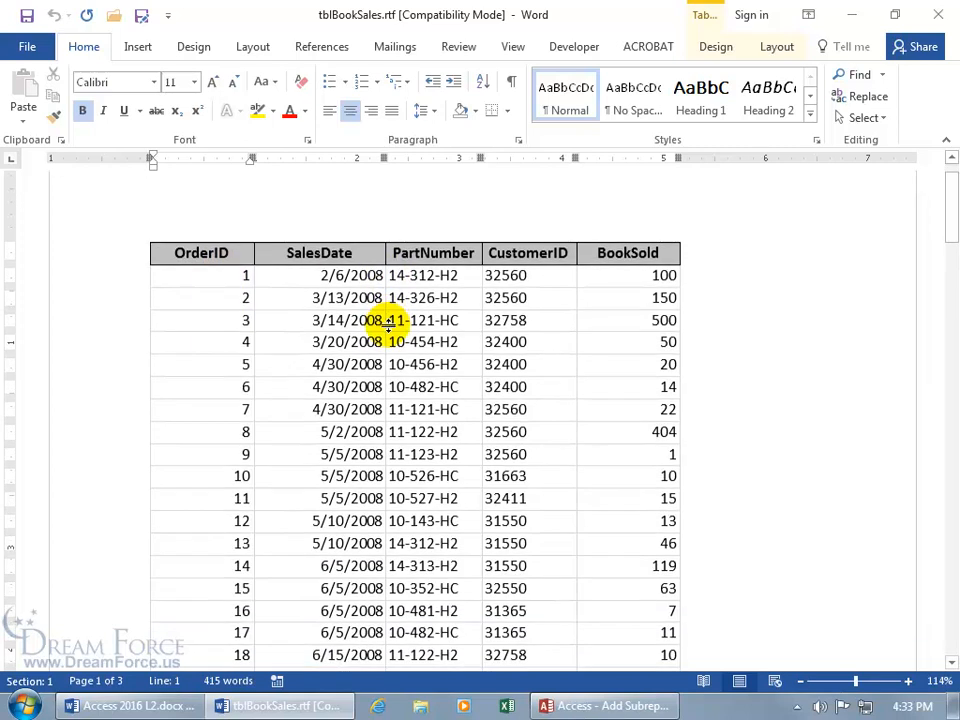
{"action": "left_click_drag", "start_coordinate": [952, 262], "coordinate": [945, 197]}
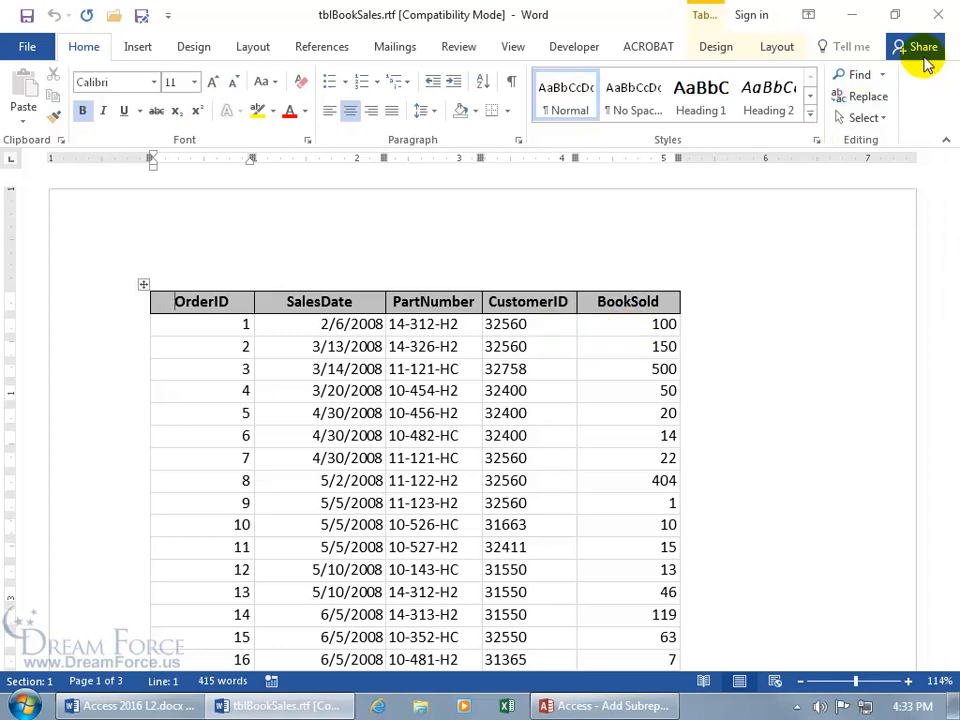
{"action": "left_click", "coordinate": [943, 12]}
Step: Return to Access, set BookSold for OrderID 1 in tblBookSales to 99, save the record, and close the table
{"action": "left_click", "coordinate": [461, 705]}
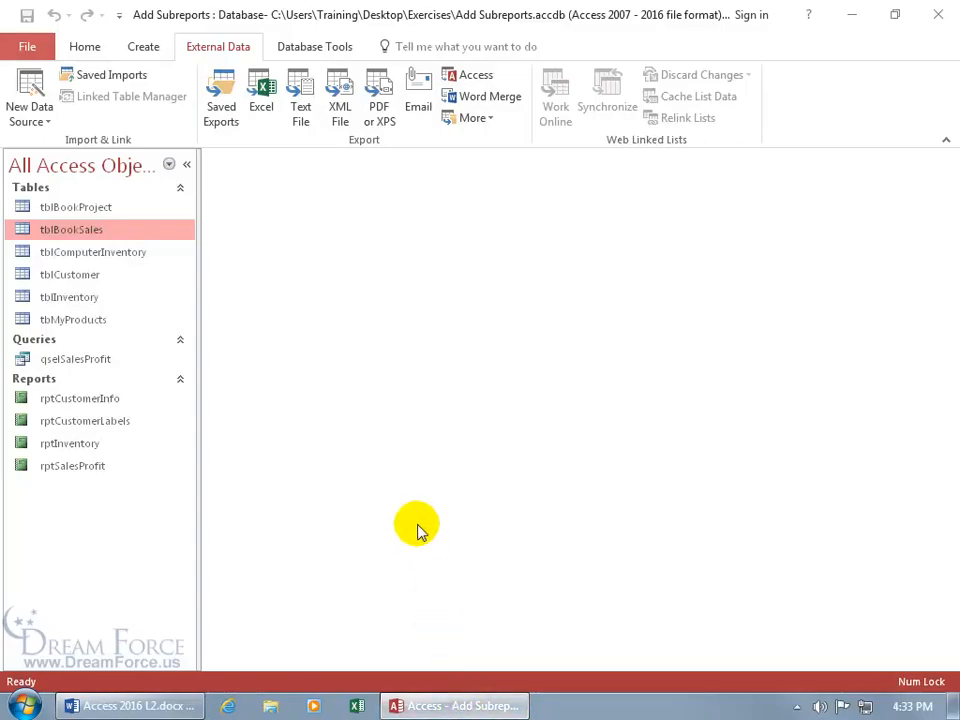
{"action": "double_click", "coordinate": [88, 232]}
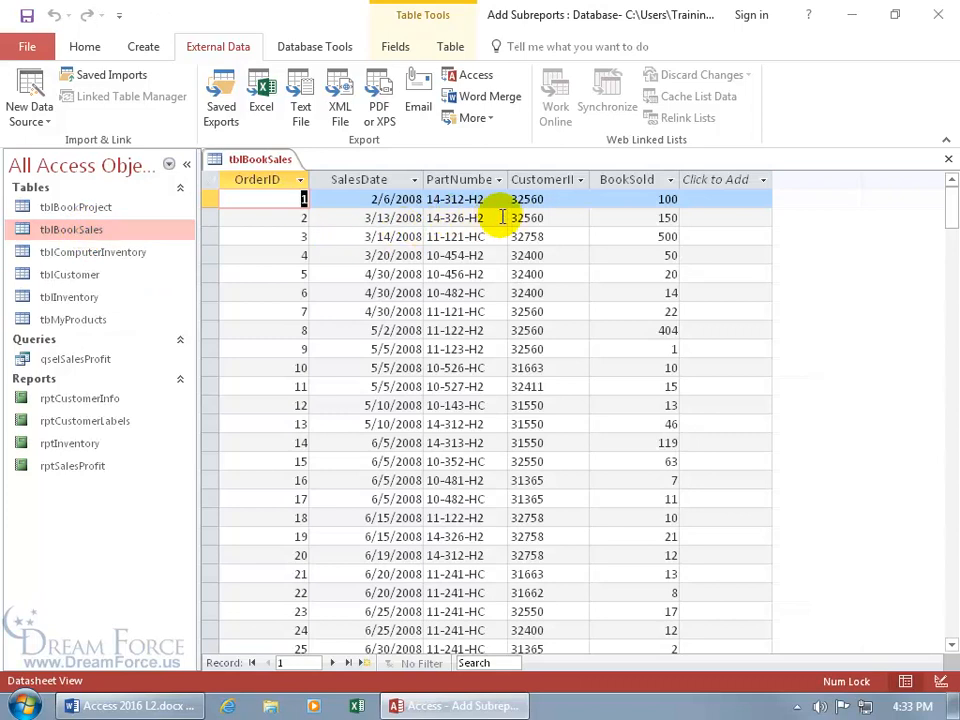
{"action": "double_click", "coordinate": [667, 200]}
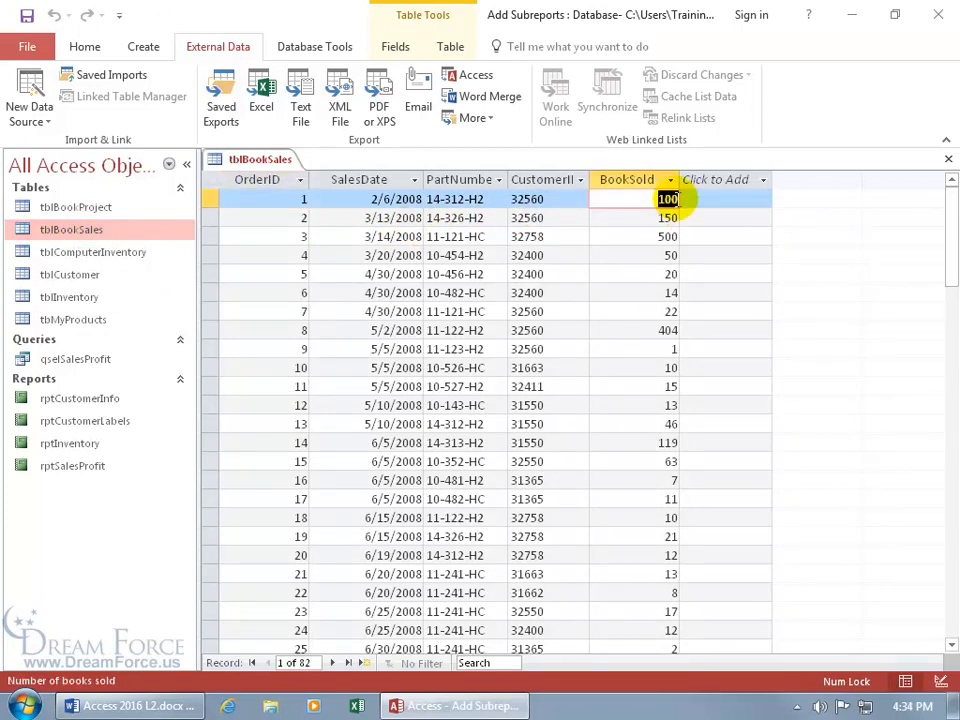
{"action": "type", "text": "99"}
{"action": "key", "text": "shift+Return"}
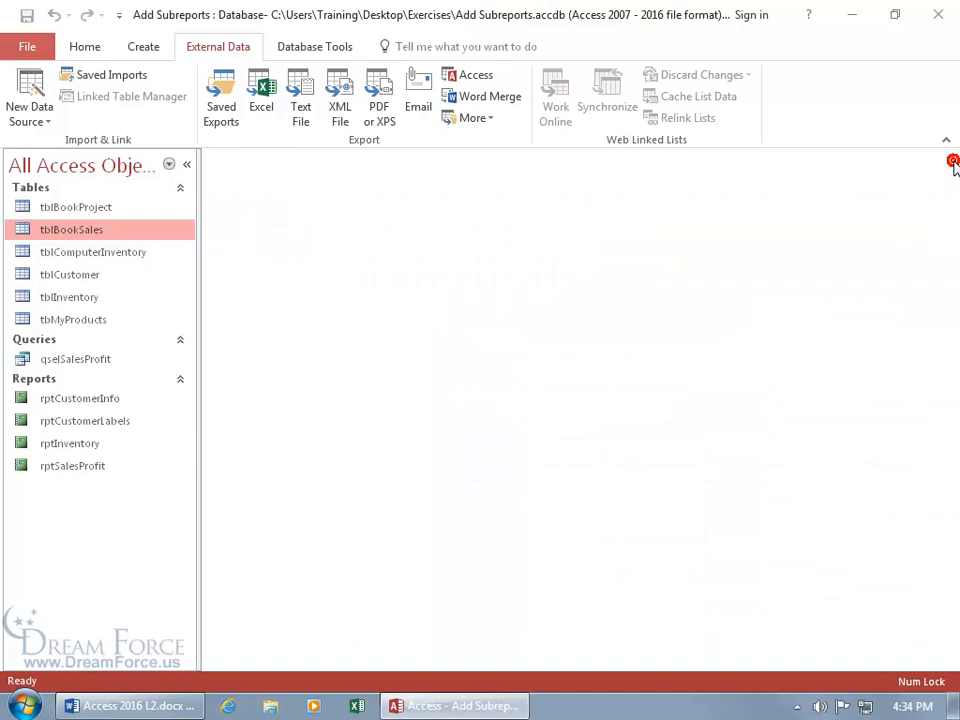
Step: Run the saved export Export-tblBookSales, replacing the existing file, and open the updated tblBookSales.rtf from the desktop
{"action": "left_click", "coordinate": [949, 159]}
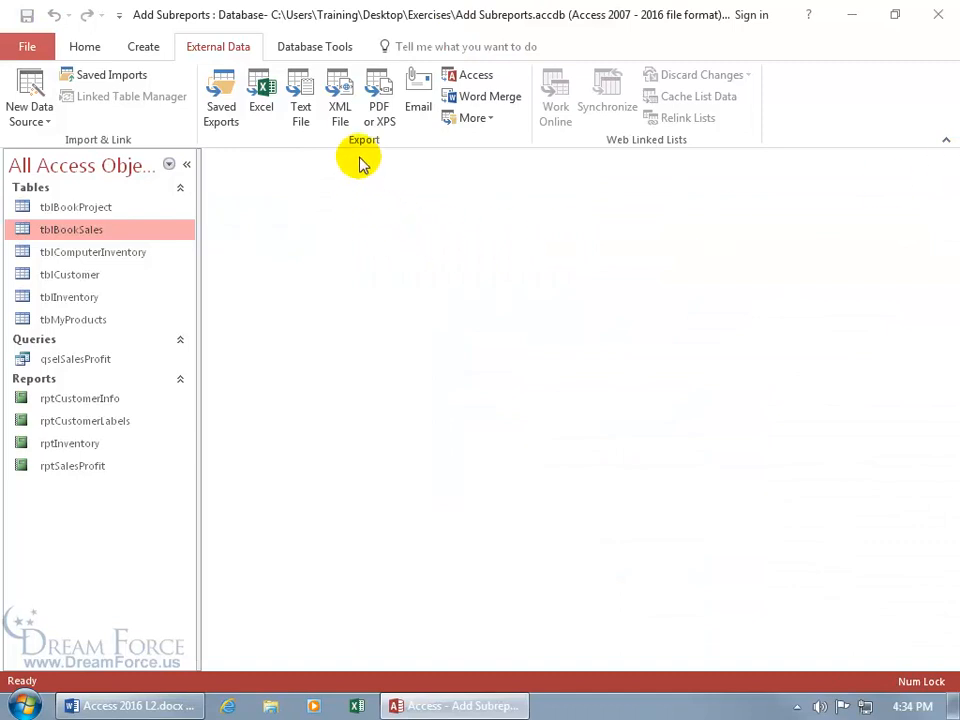
{"action": "left_click", "coordinate": [221, 110]}
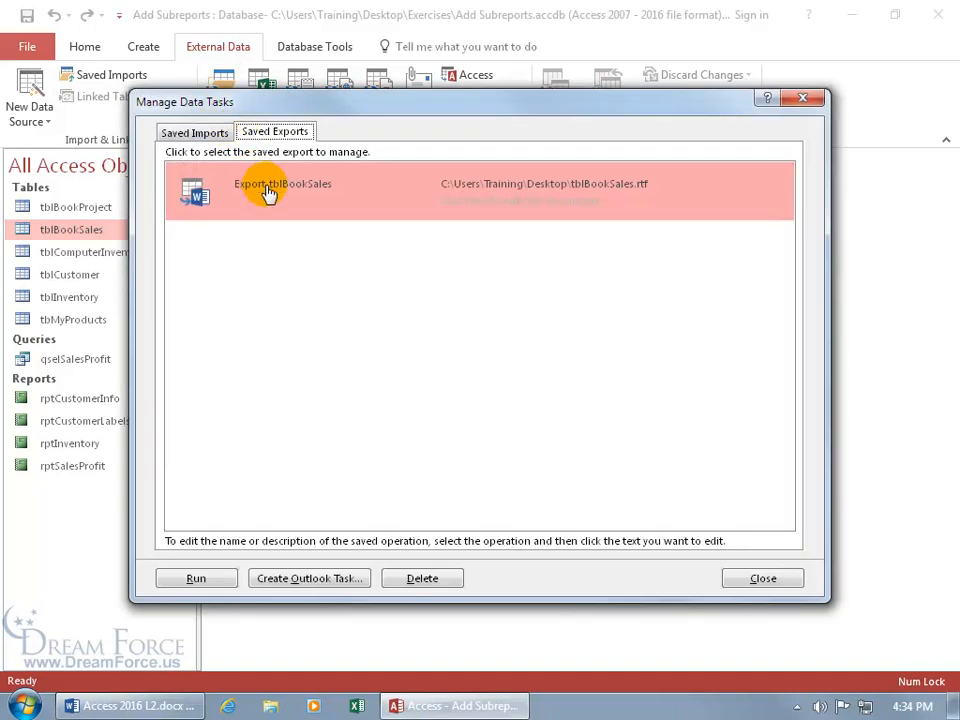
{"action": "left_click", "coordinate": [221, 578]}
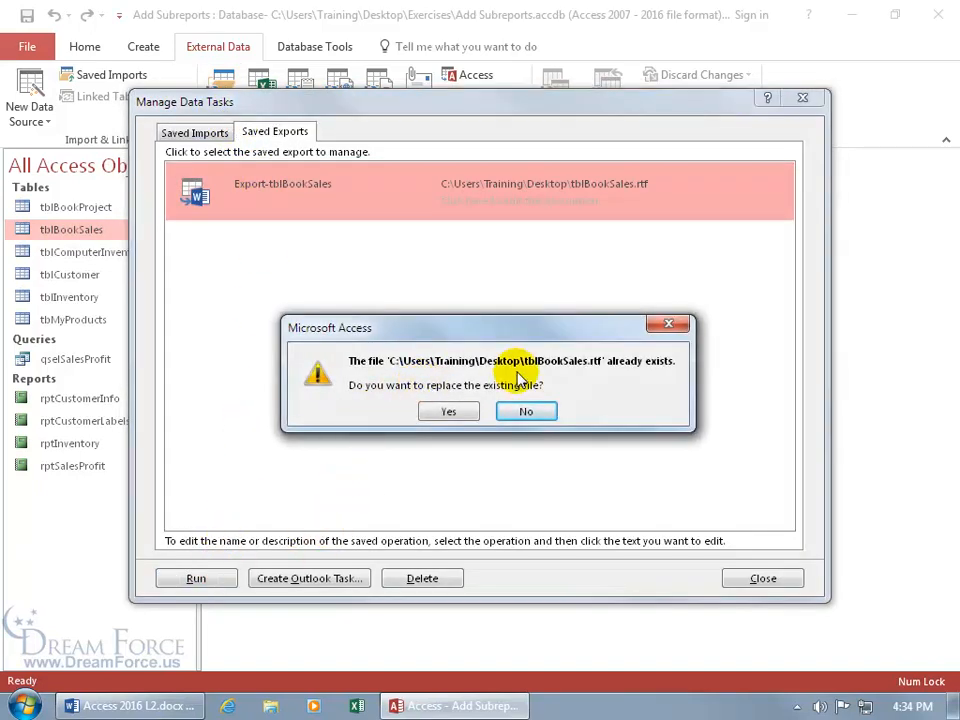
{"action": "left_click", "coordinate": [452, 410]}
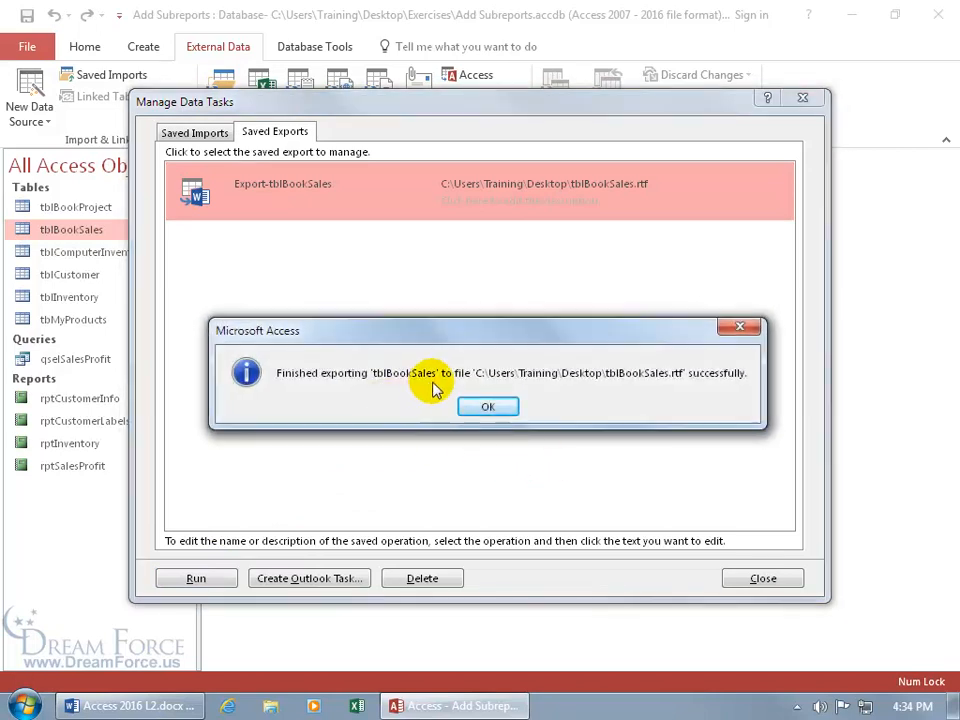
{"action": "left_click", "coordinate": [487, 408]}
{"action": "left_click", "coordinate": [739, 577]}
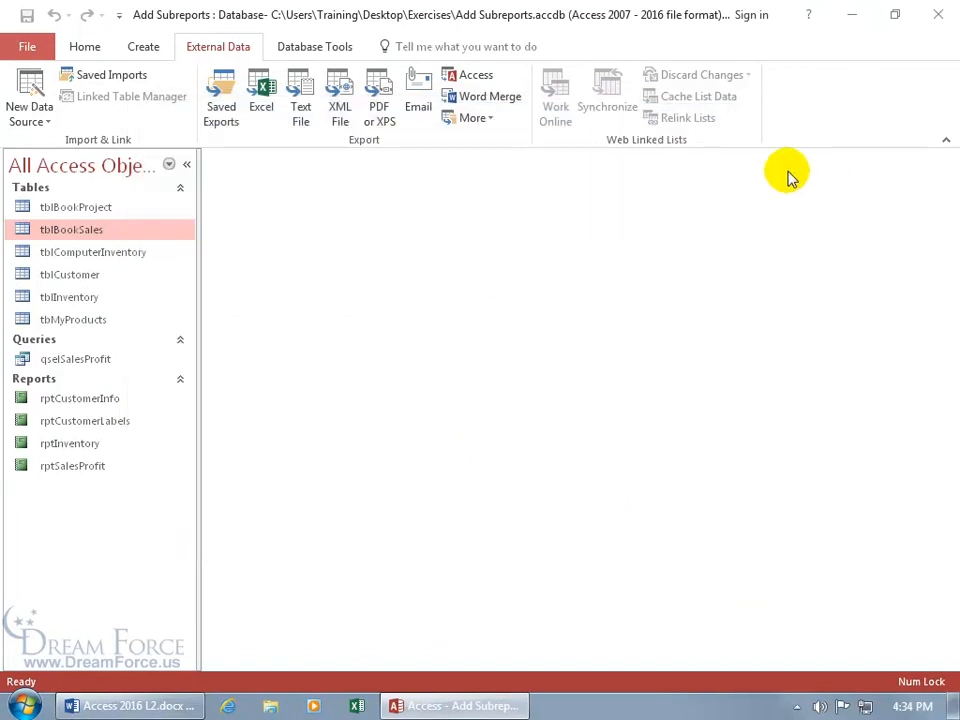
{"action": "left_click", "coordinate": [850, 13]}
{"action": "double_click", "coordinate": [469, 421]}
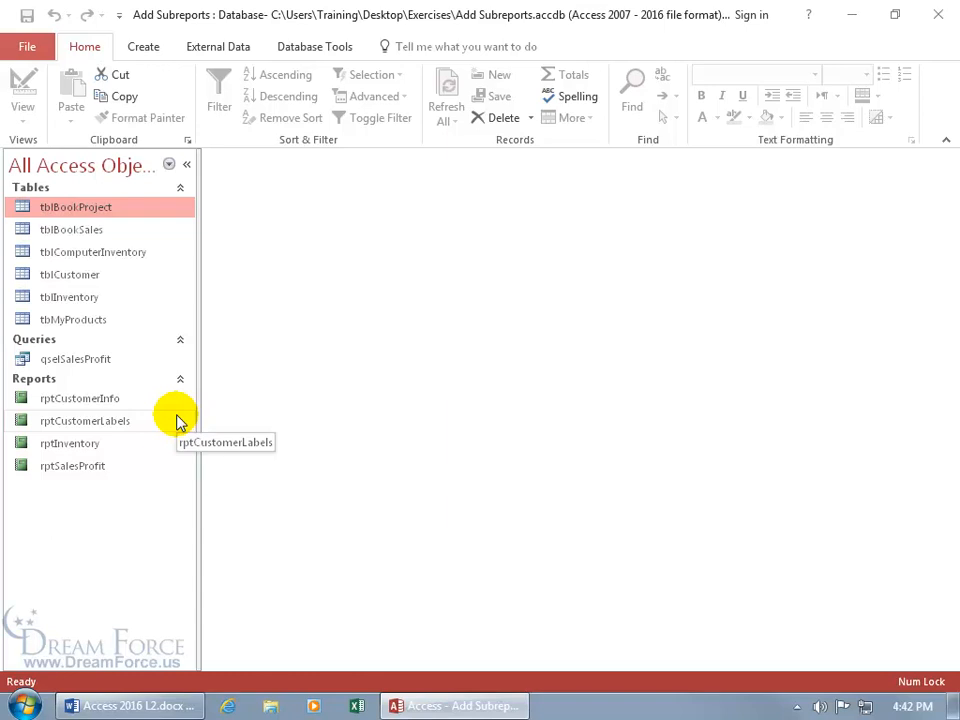
Step: Review and close the rptCustomerInfo report, and set up its text file export with the Desktop as destination
{"action": "double_click", "coordinate": [100, 400]}
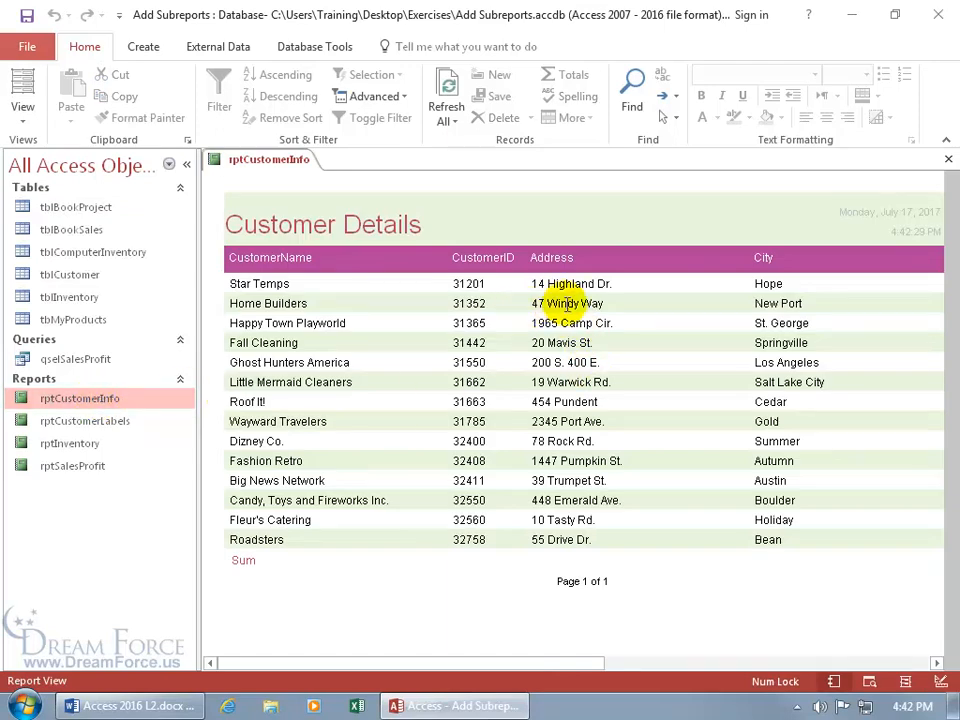
{"action": "left_click", "coordinate": [948, 159]}
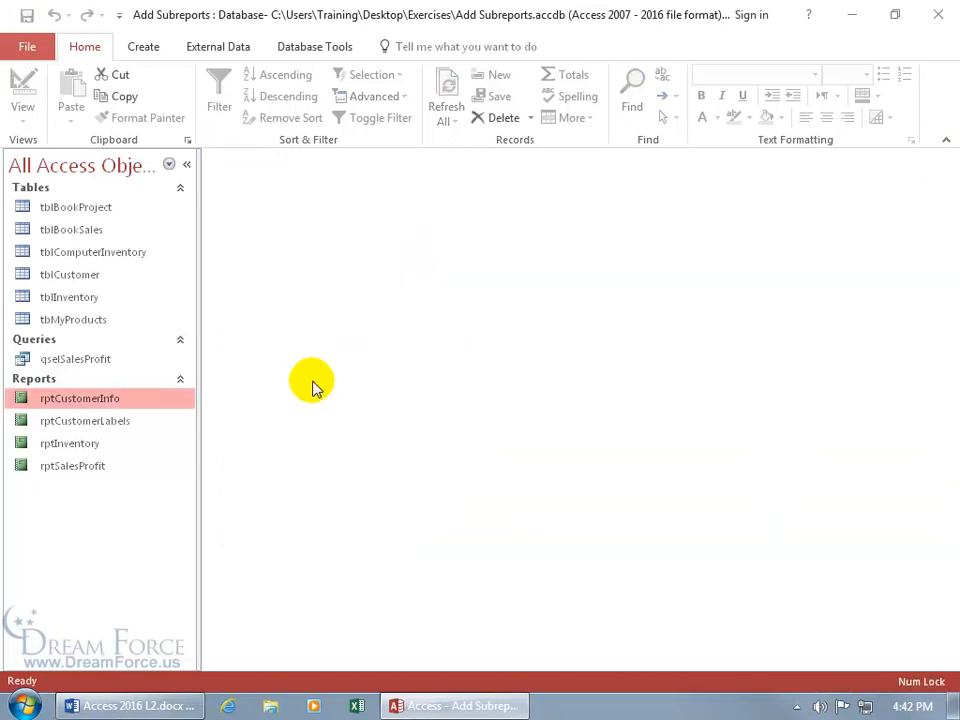
{"action": "left_click", "coordinate": [215, 45]}
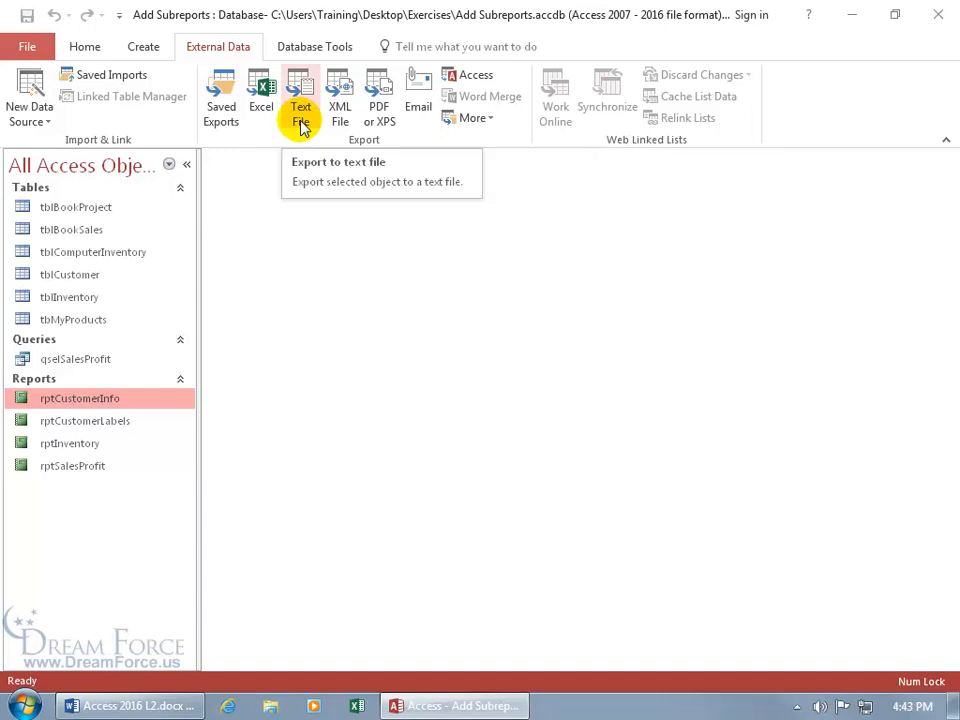
{"action": "left_click", "coordinate": [301, 122]}
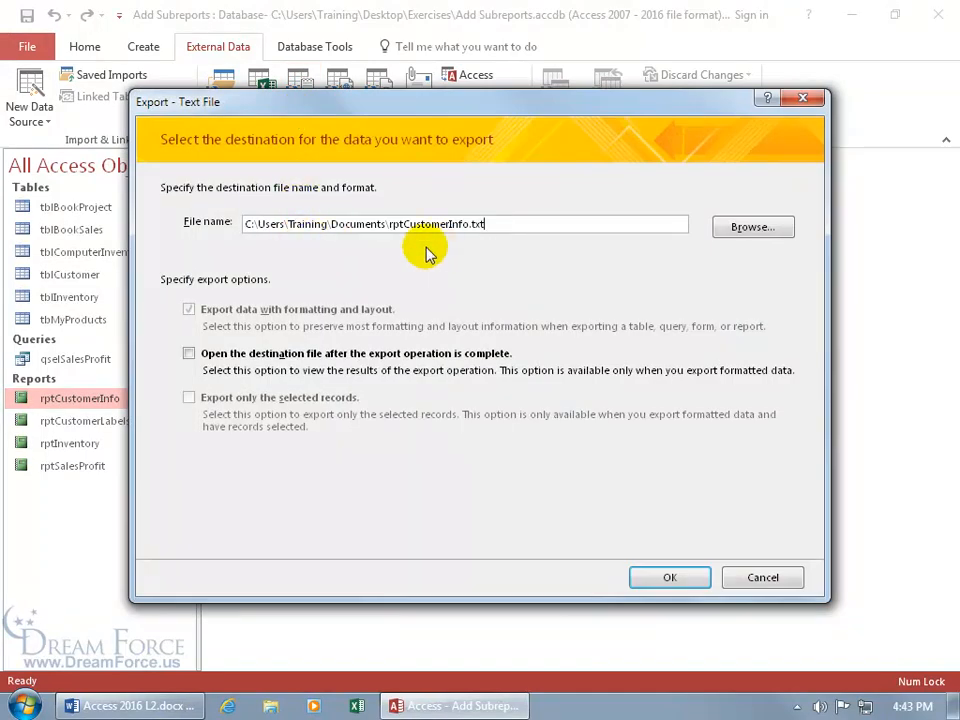
{"action": "left_click", "coordinate": [755, 230]}
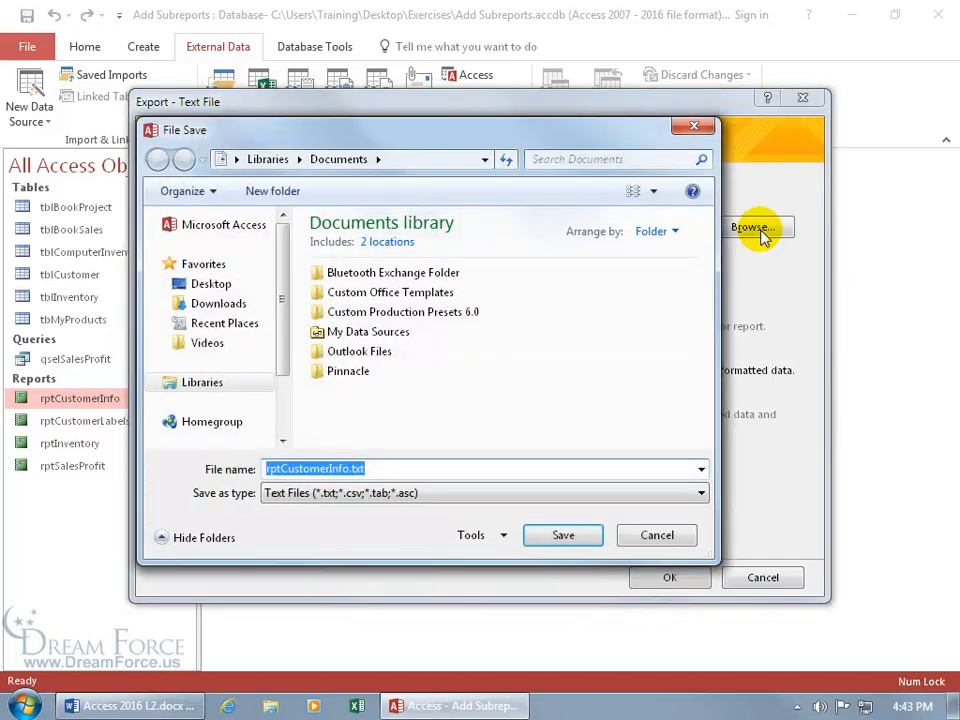
{"action": "left_click", "coordinate": [215, 285]}
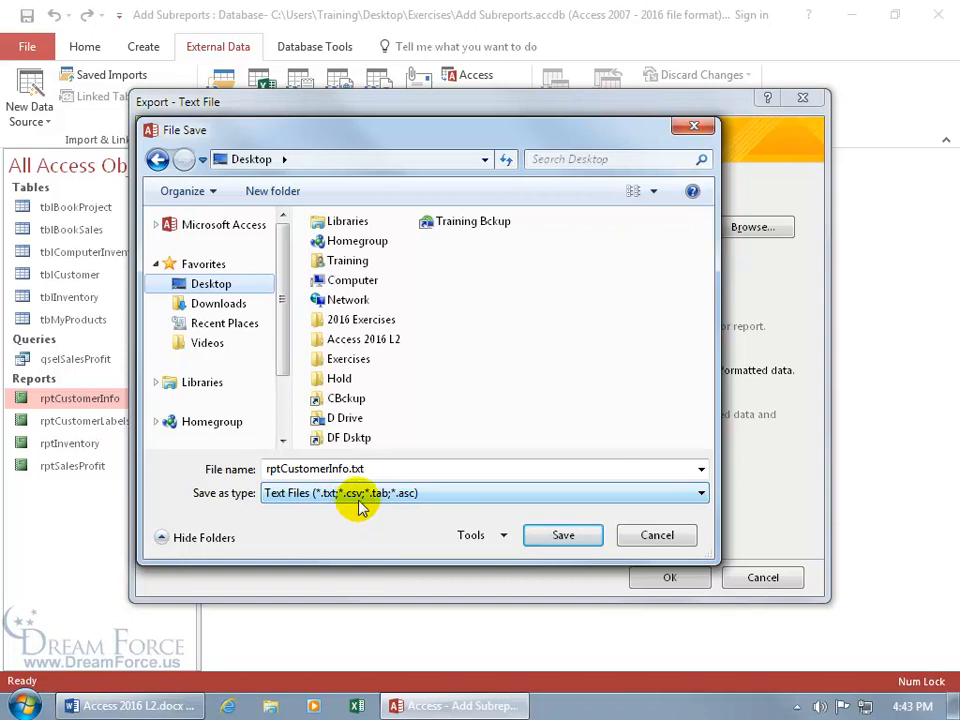
{"action": "left_click", "coordinate": [551, 538]}
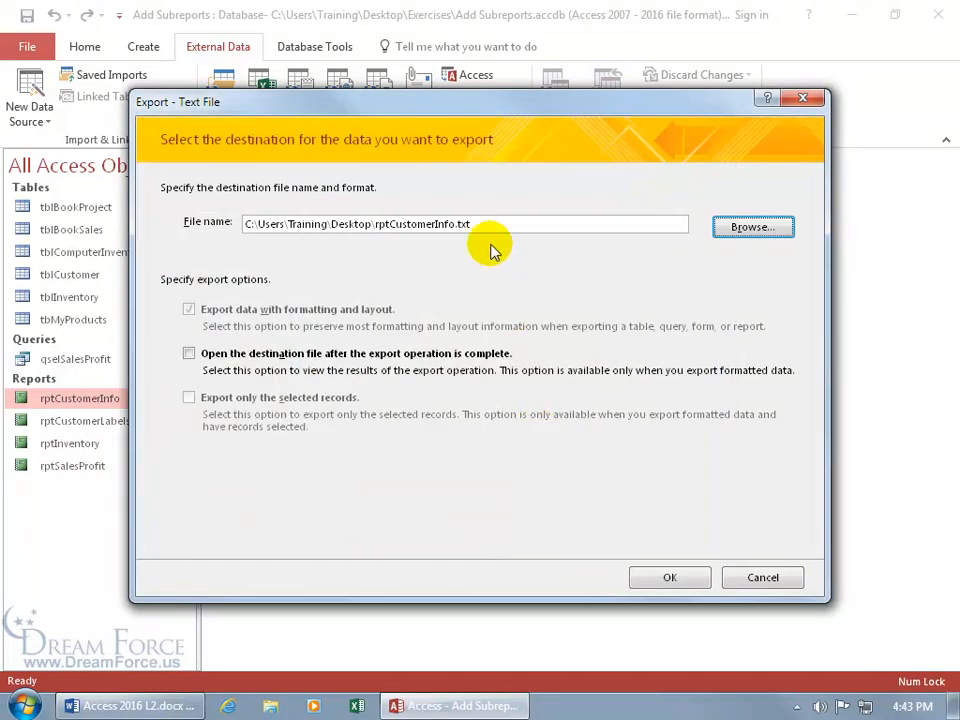
Step: Change the export file name to rptCustomerInfo.csv and run the export with Windows (default) encoding, without saving the export steps
{"action": "left_click", "coordinate": [487, 223]}
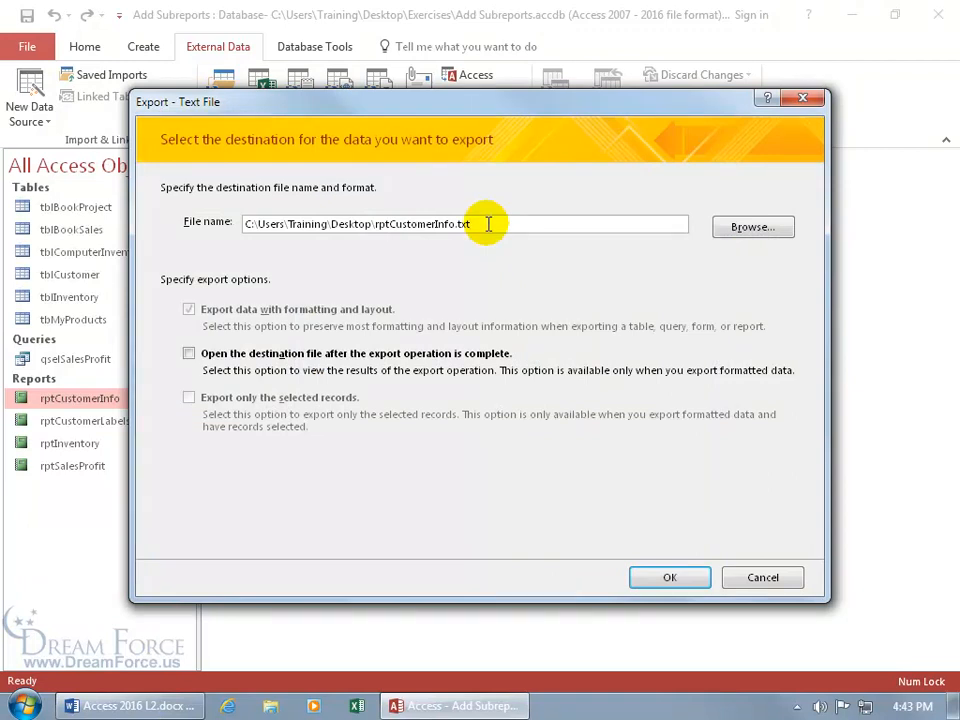
{"action": "key", "text": "BackSpace"}
{"action": "key", "text": "BackSpace"}
{"action": "key", "text": "BackSpace"}
{"action": "type", "text": "csv"}
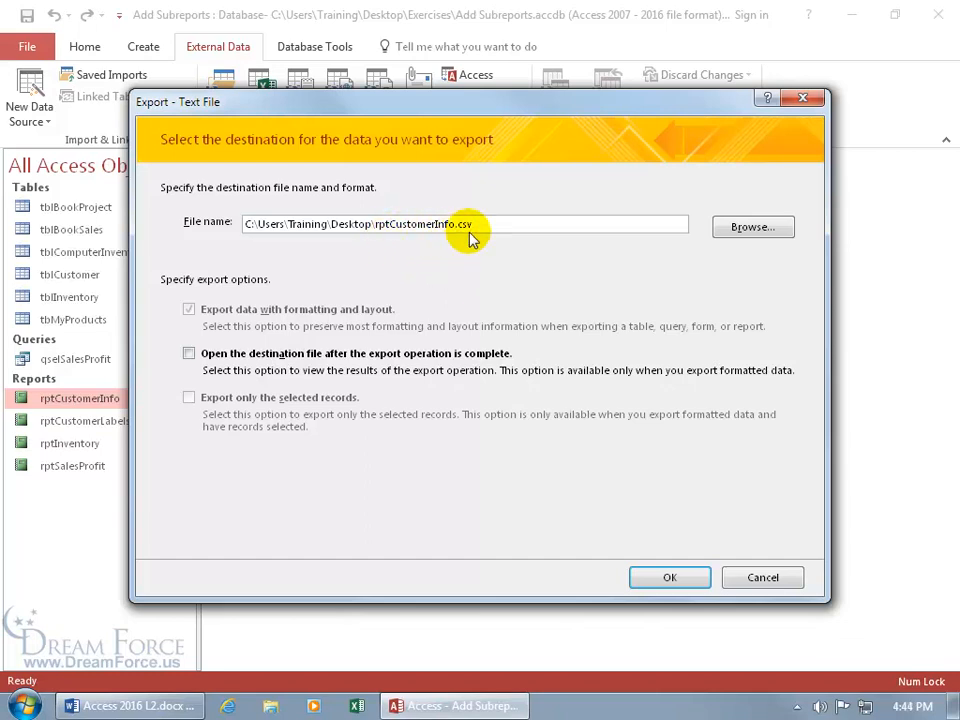
{"action": "left_click", "coordinate": [662, 577]}
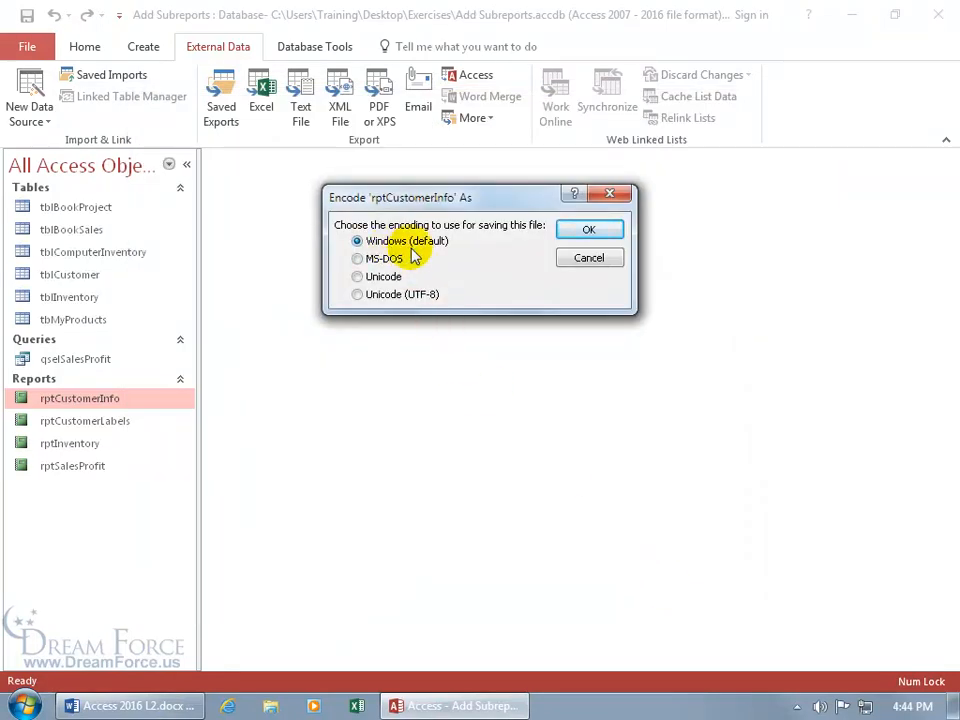
{"action": "left_click", "coordinate": [586, 230]}
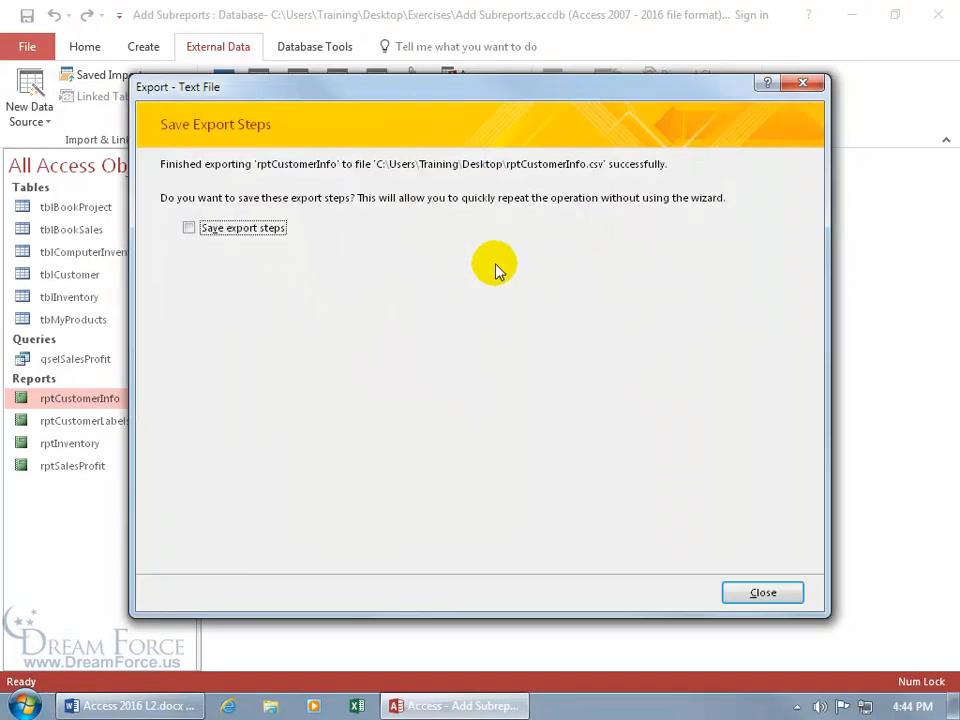
{"action": "left_click", "coordinate": [790, 597]}
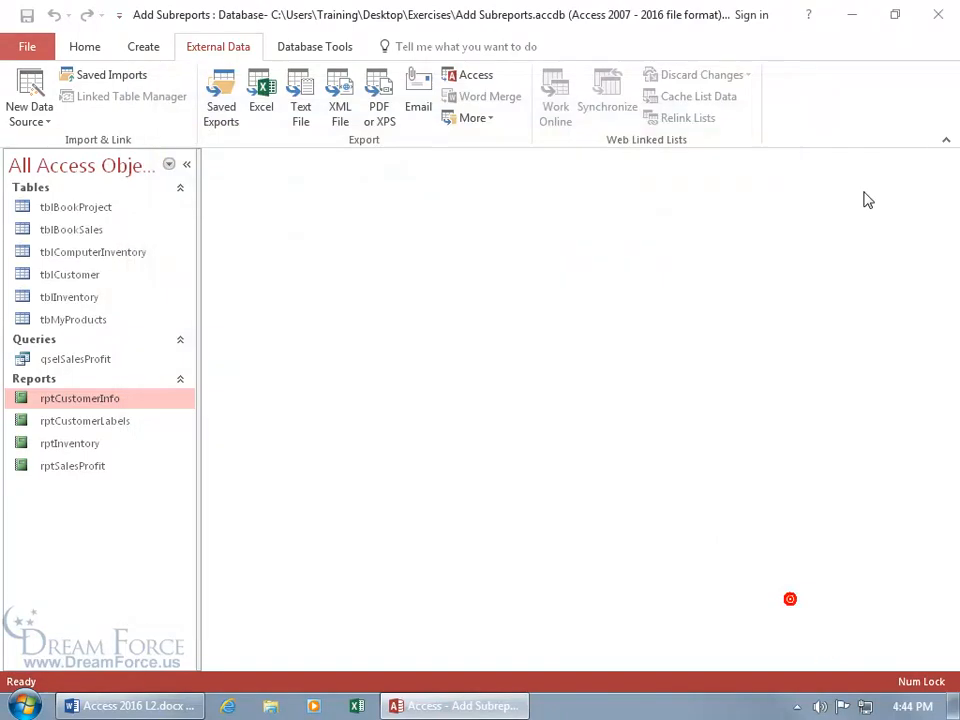
Step: Move the exported rptCustomerInfo.csv to the middle of the desktop and open it in Excel
{"action": "left_click", "coordinate": [853, 15]}
{"action": "left_click_drag", "start_coordinate": [35, 415], "coordinate": [470, 322]}
{"action": "left_click", "coordinate": [456, 362]}
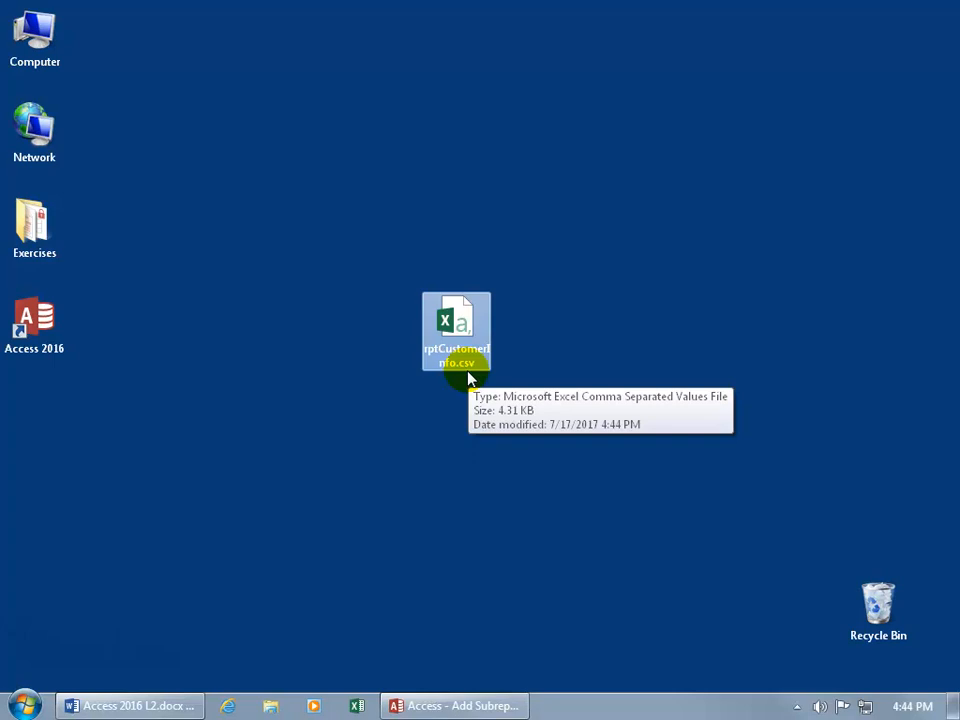
{"action": "double_click", "coordinate": [453, 318]}
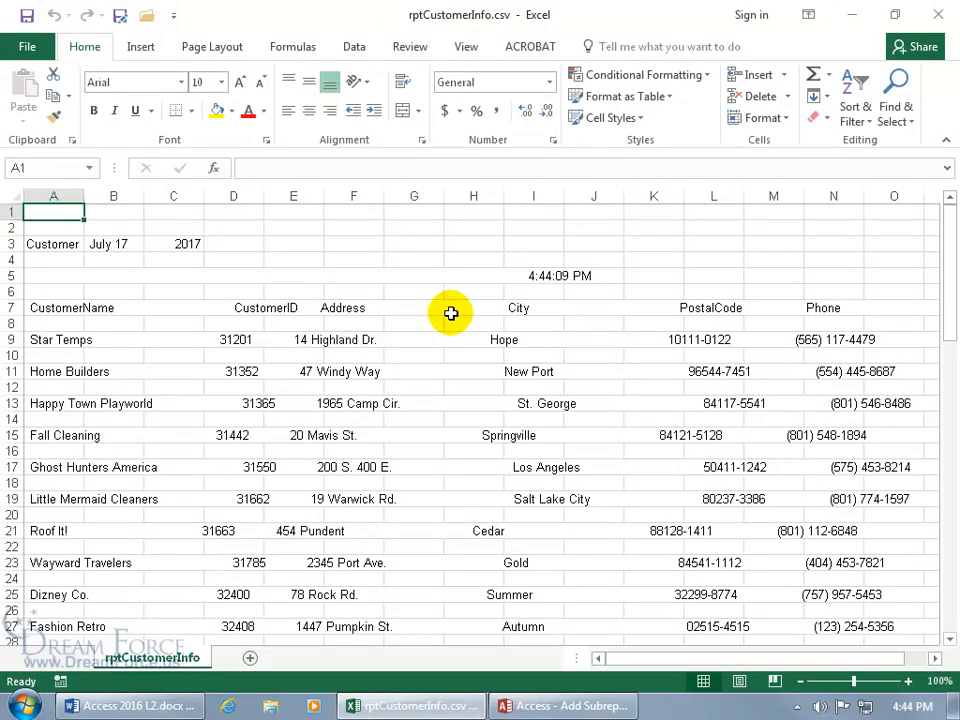
Step: Inspect the text and spacing stored in header cell A7 of the exported sheet
{"action": "left_click", "coordinate": [49, 310]}
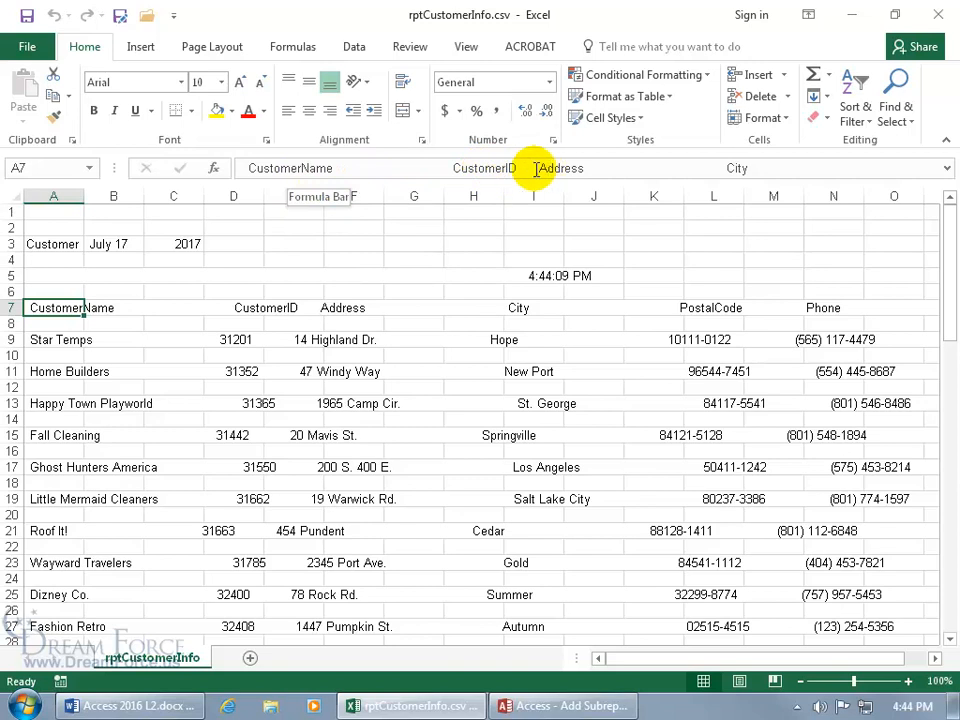
{"action": "left_click", "coordinate": [415, 168]}
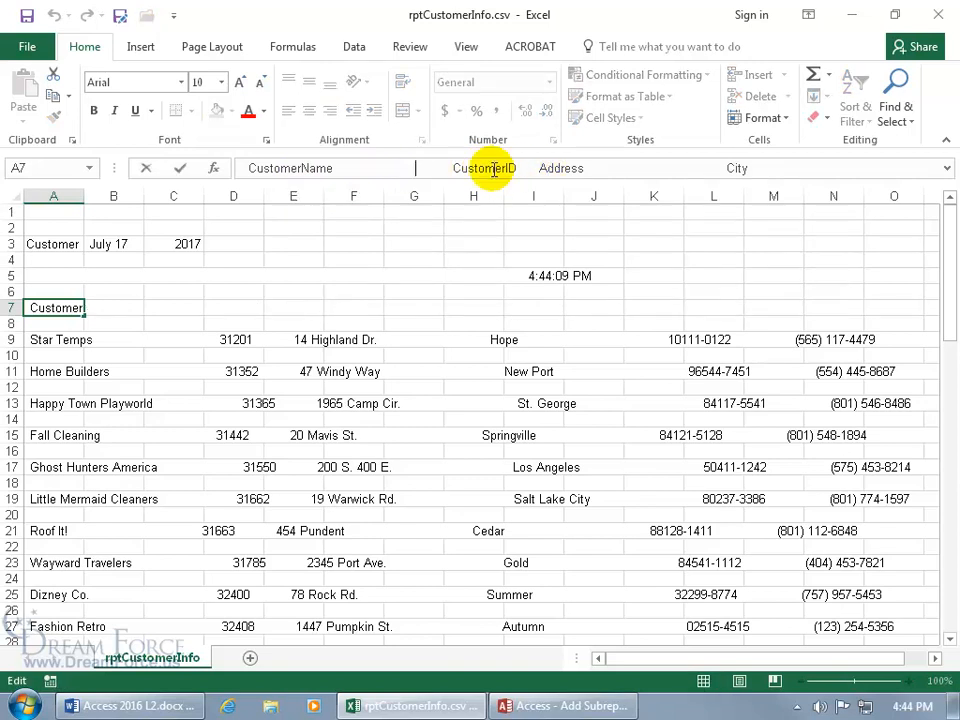
{"action": "left_click", "coordinate": [381, 167]}
{"action": "left_click", "coordinate": [424, 168]}
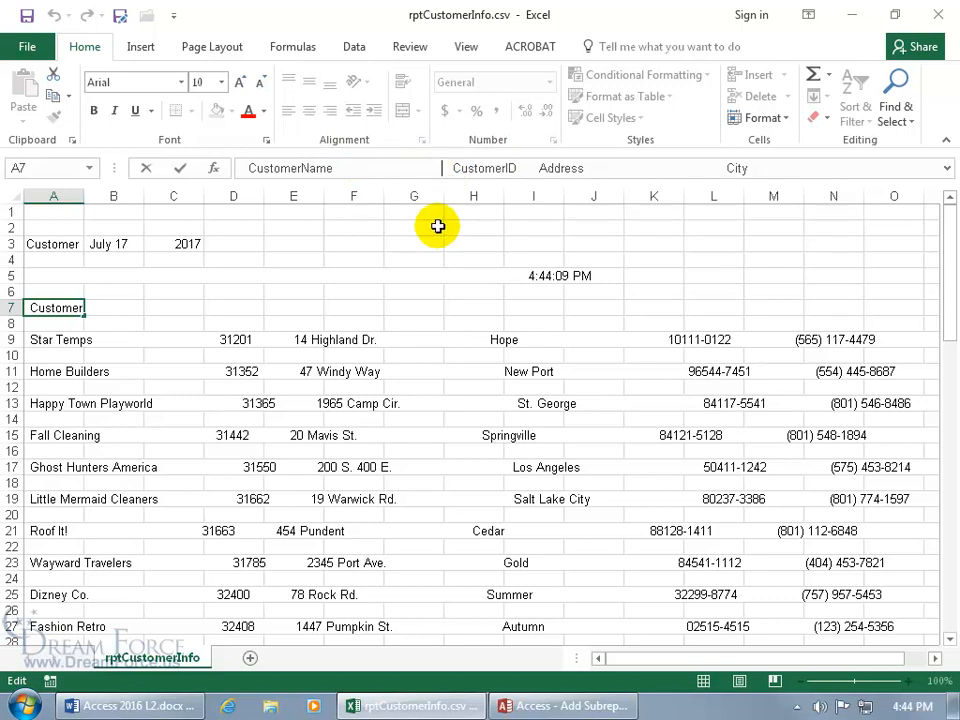
Step: Delete the blank row 8 directly below the column headings
{"action": "left_click", "coordinate": [14, 323]}
{"action": "right_click", "coordinate": [14, 323]}
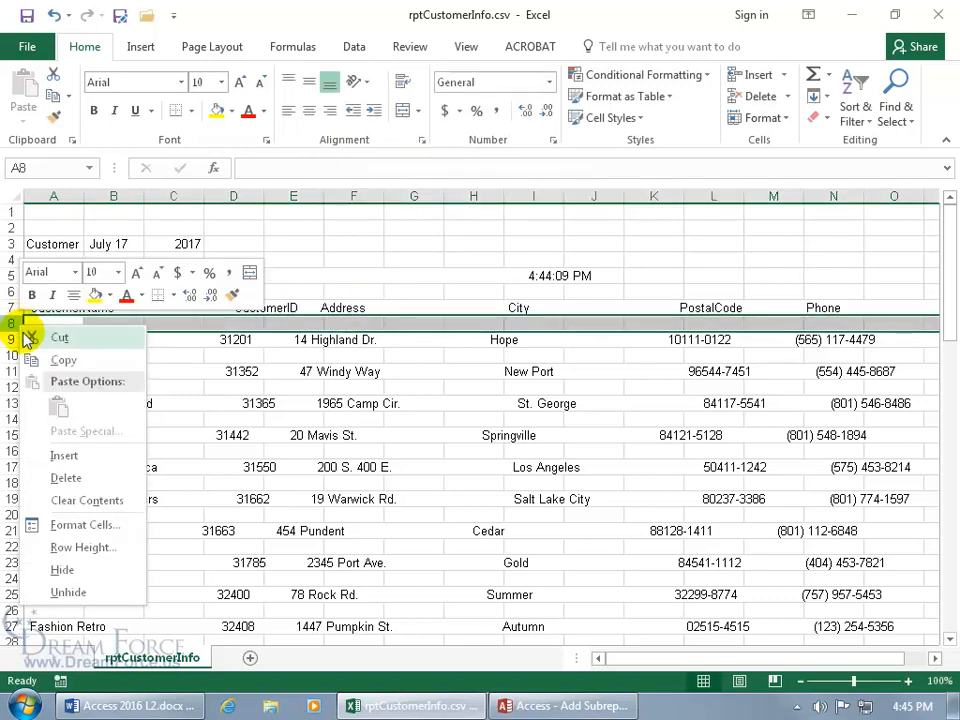
{"action": "left_click", "coordinate": [64, 478]}
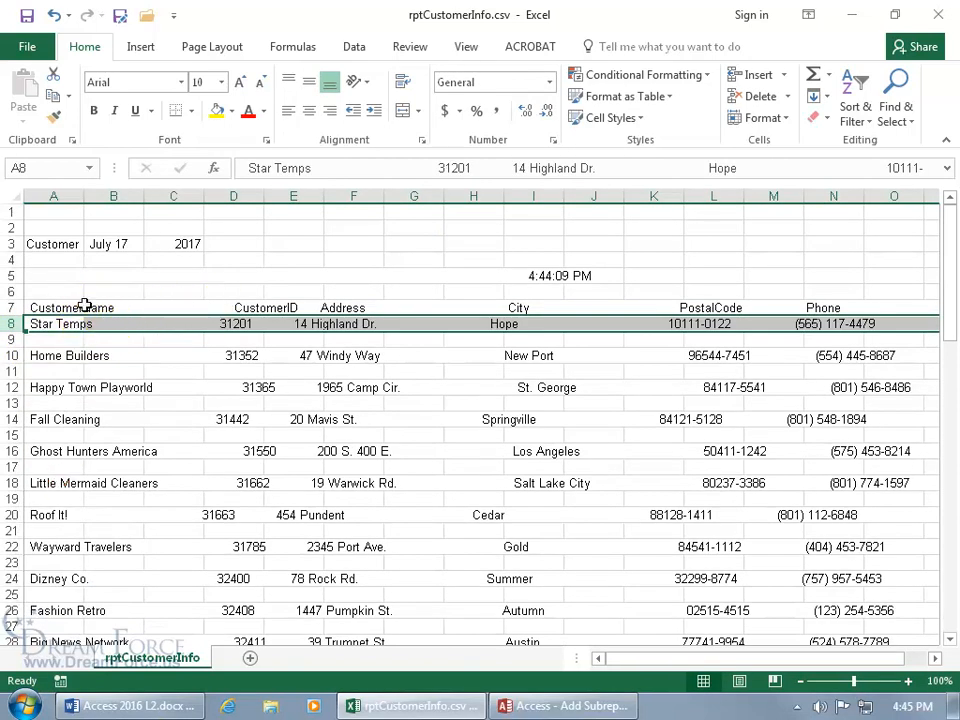
Step: Check the CustomerName and CustomerID heading cells and cell D8, and close rptCustomerInfo.csv without saving changes
{"action": "left_click", "coordinate": [86, 306]}
{"action": "left_click", "coordinate": [75, 306]}
{"action": "left_click", "coordinate": [242, 307]}
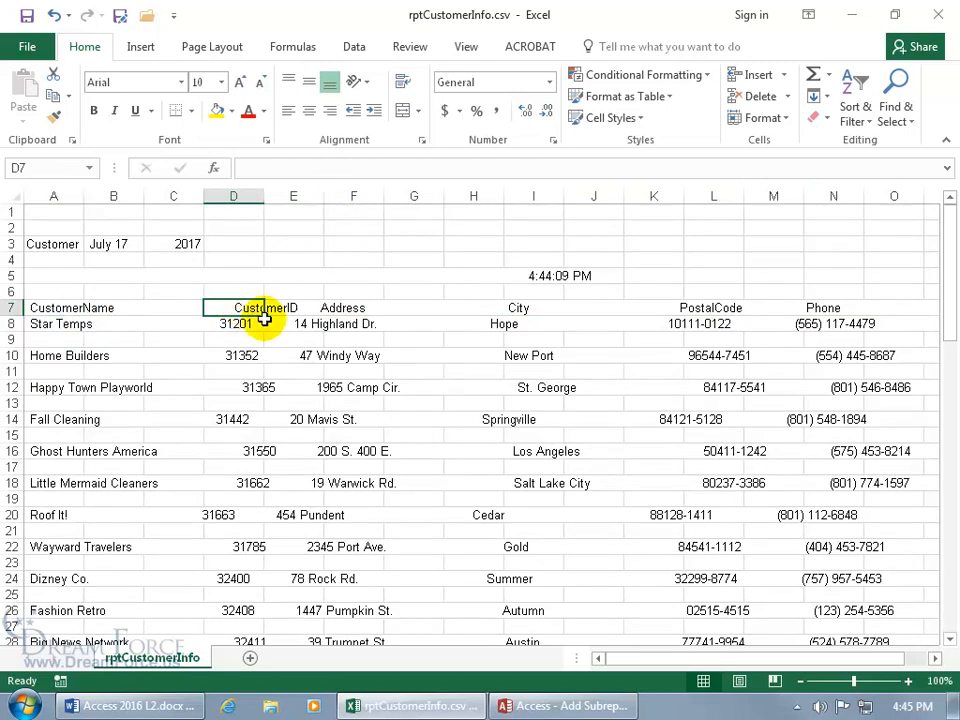
{"action": "left_click", "coordinate": [238, 326]}
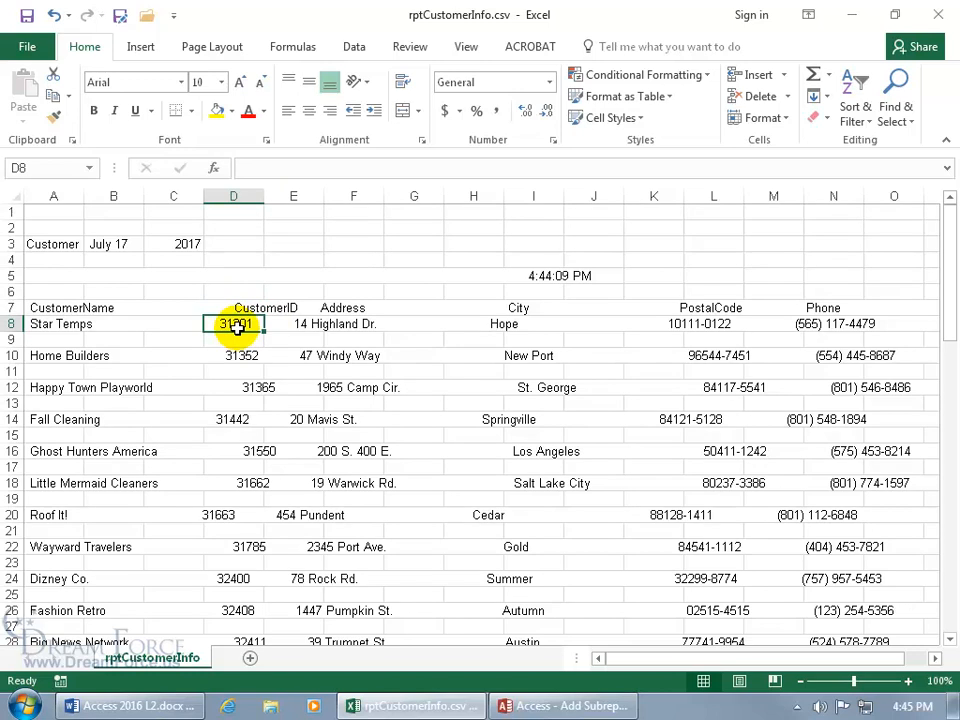
{"action": "left_click", "coordinate": [938, 14]}
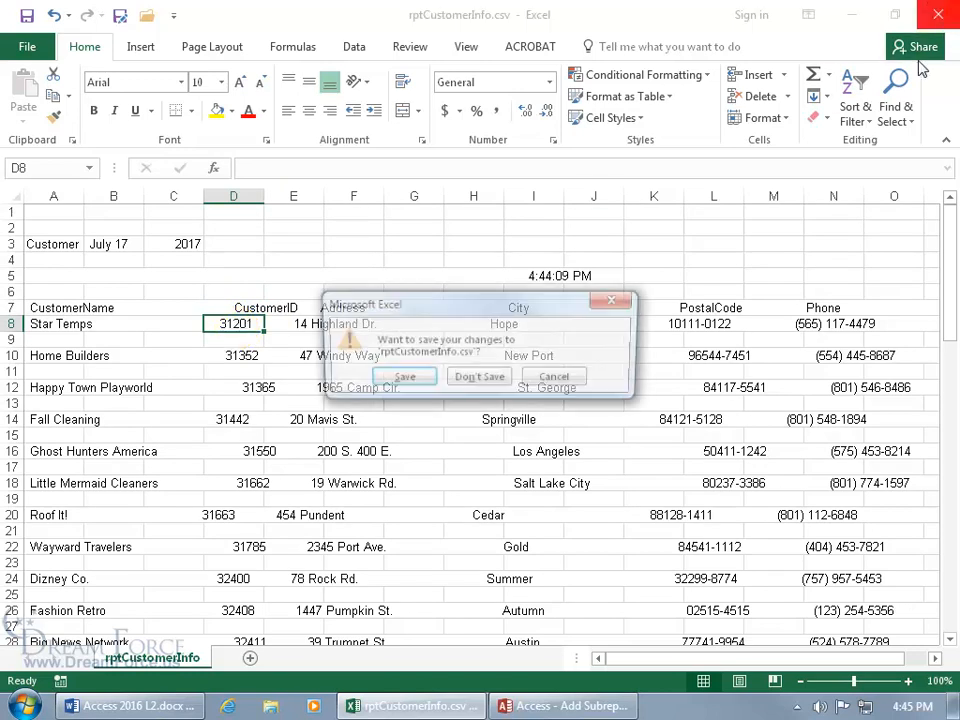
{"action": "left_click", "coordinate": [480, 384]}
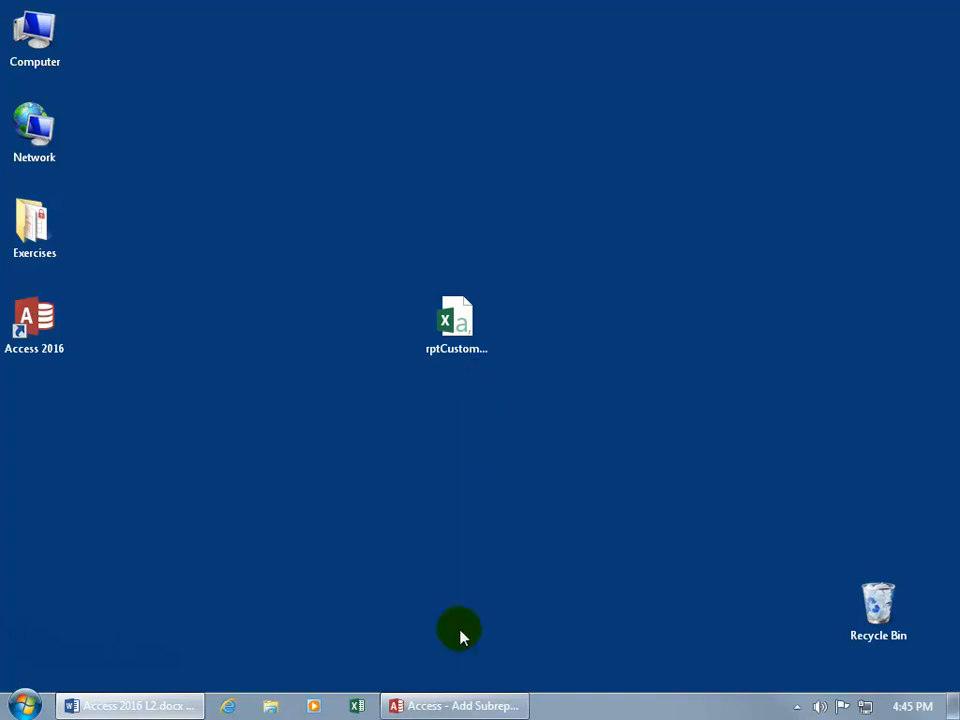
Step: Return to Access, open rptCustomerInfo in Design View, and display the report's properties to check its record source
{"action": "left_click", "coordinate": [435, 706]}
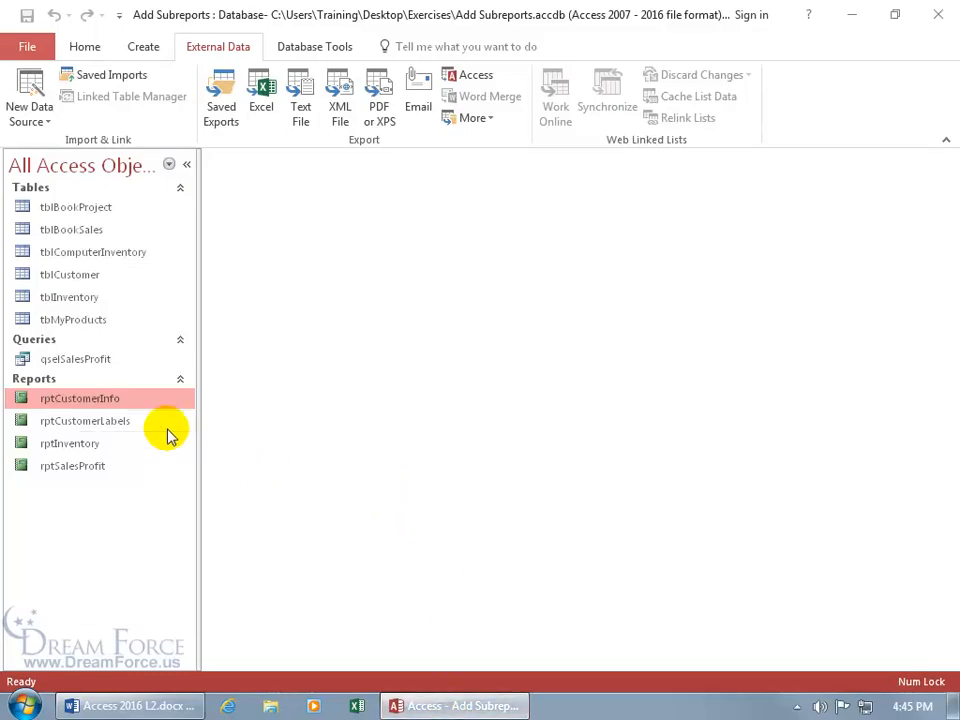
{"action": "right_click", "coordinate": [108, 400]}
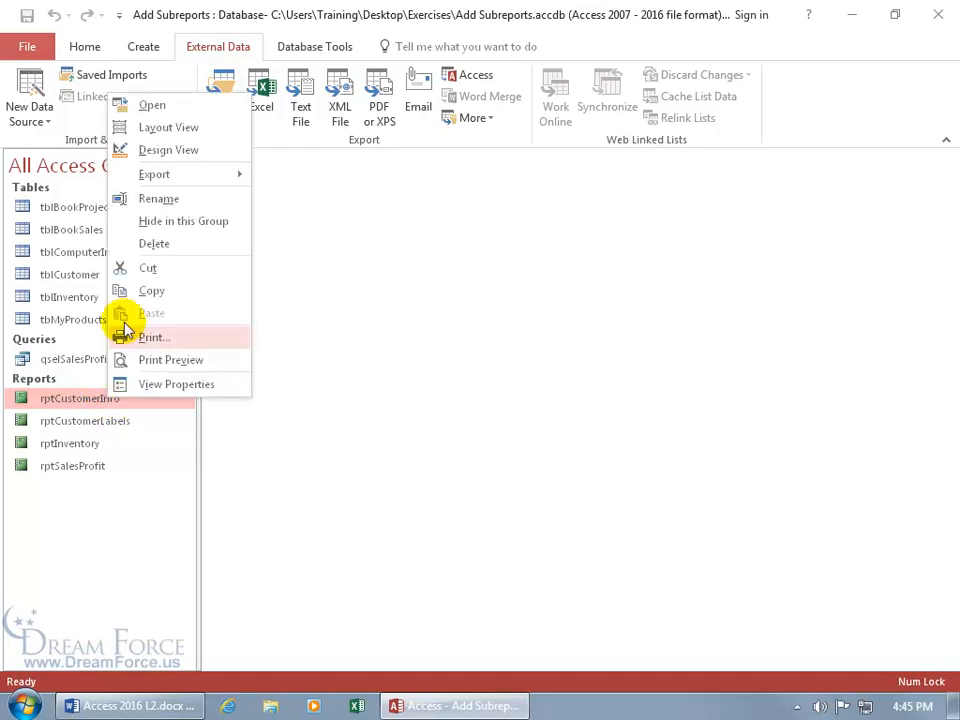
{"action": "left_click", "coordinate": [185, 150]}
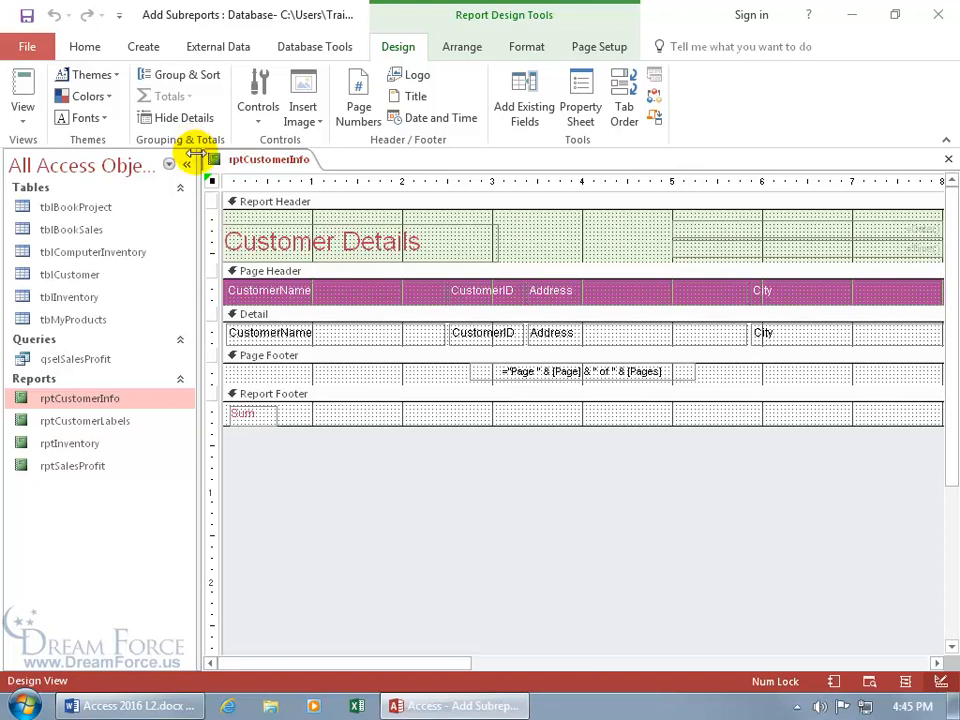
{"action": "double_click", "coordinate": [340, 530]}
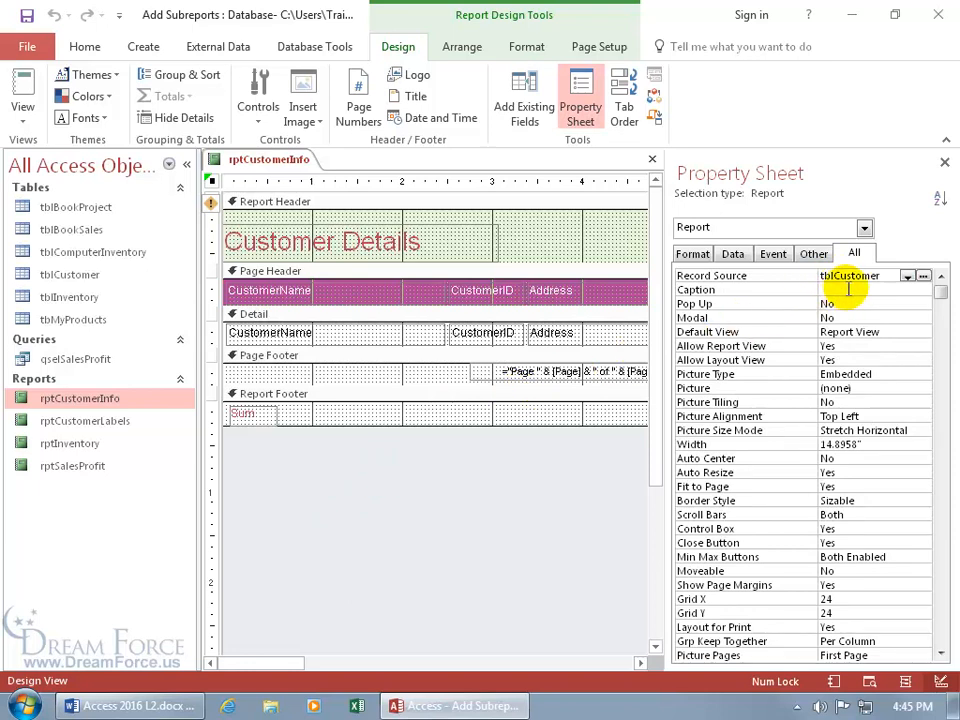
Step: Open the tblCustomer table in Datasheet View
{"action": "left_click", "coordinate": [94, 274]}
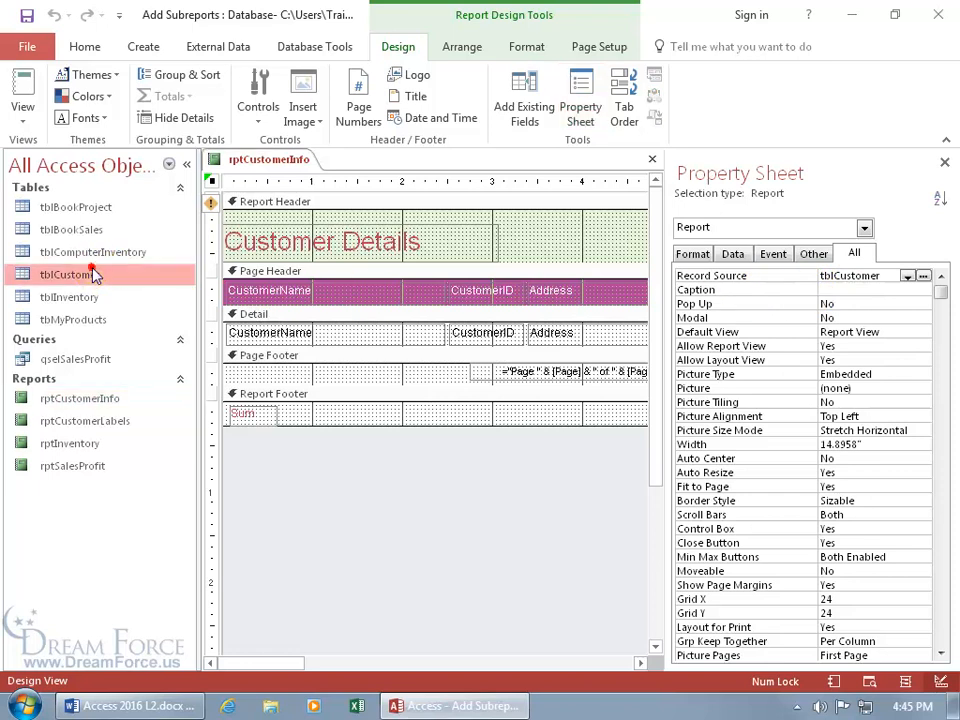
{"action": "double_click", "coordinate": [90, 276]}
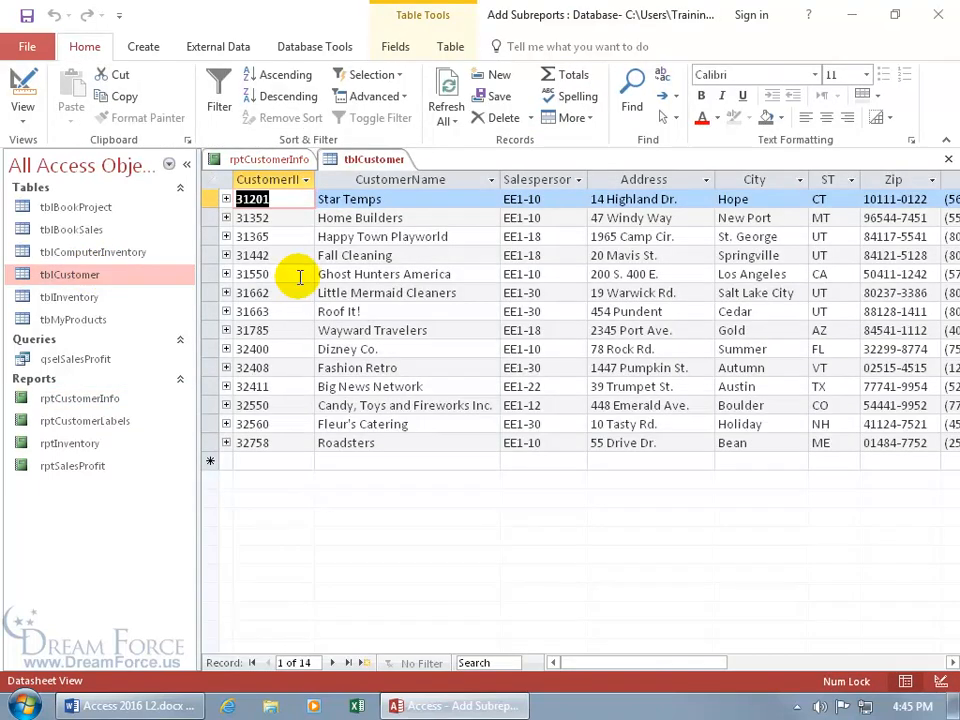
Step: Close the tblCustomer table, the report's property sheet, and rptCustomerInfo
{"action": "left_click", "coordinate": [948, 159]}
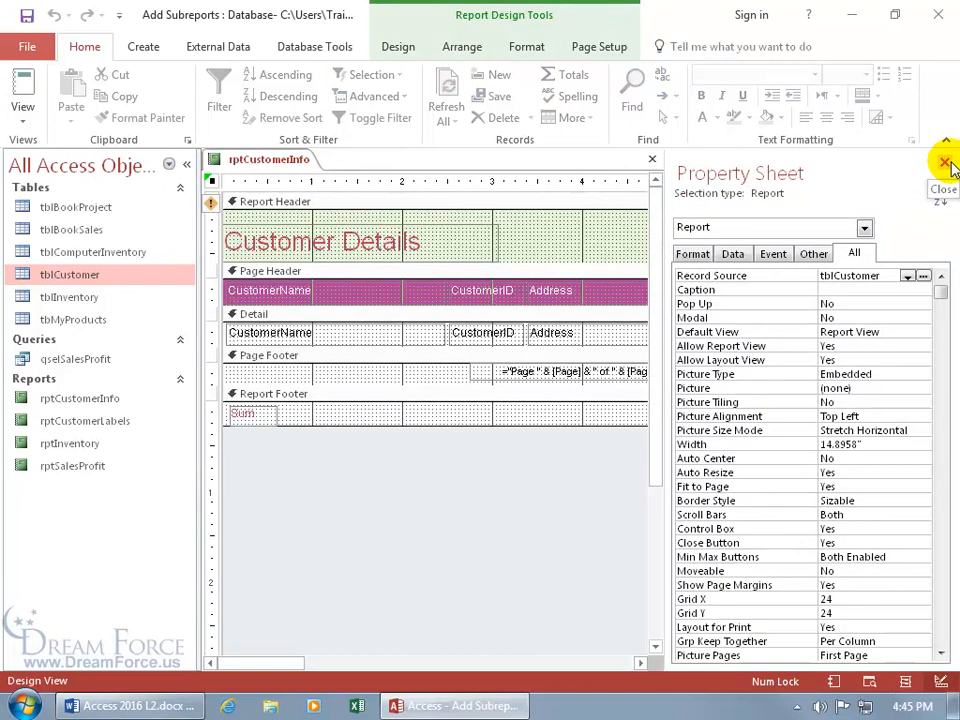
{"action": "left_click", "coordinate": [947, 164]}
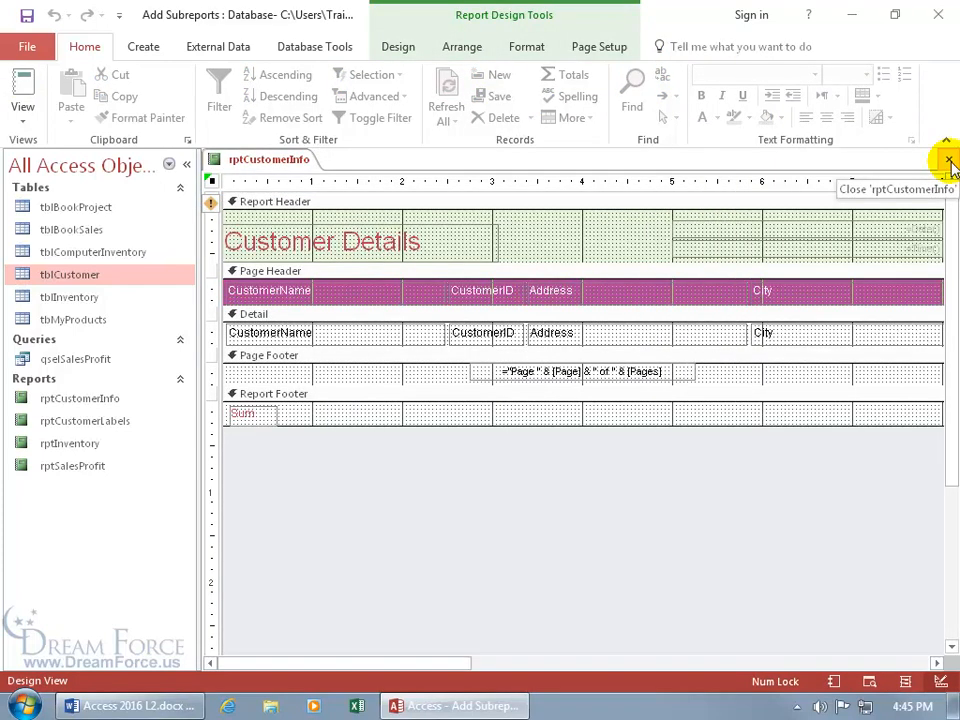
{"action": "left_click", "coordinate": [948, 161]}
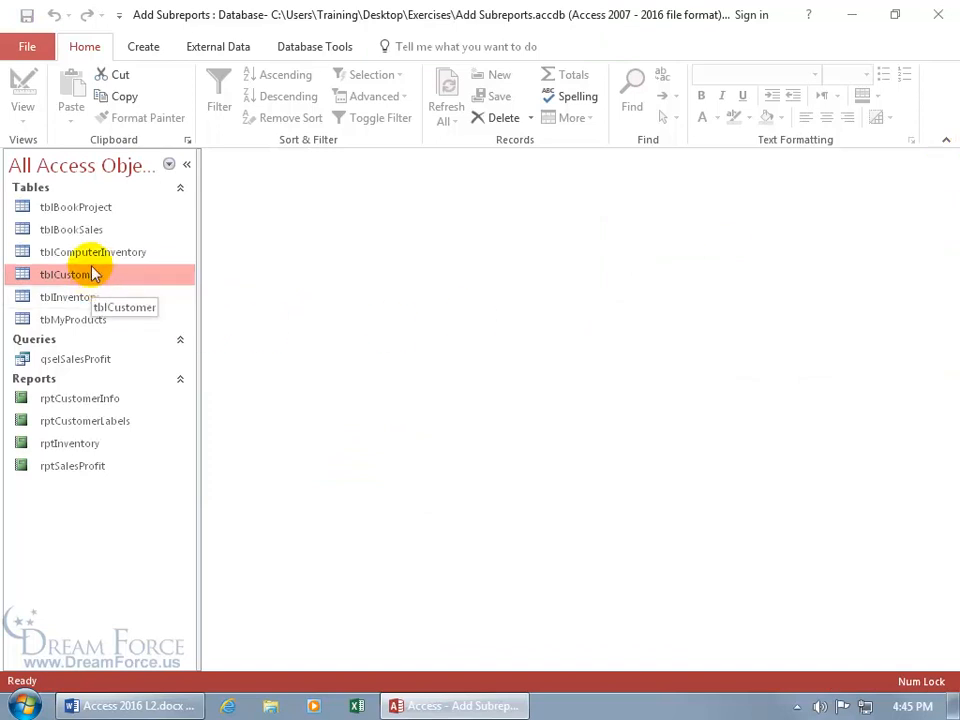
Step: Start a text file export of the tblCustomer table with Desktop\tblCustomer.csv as the destination file
{"action": "left_click", "coordinate": [224, 48]}
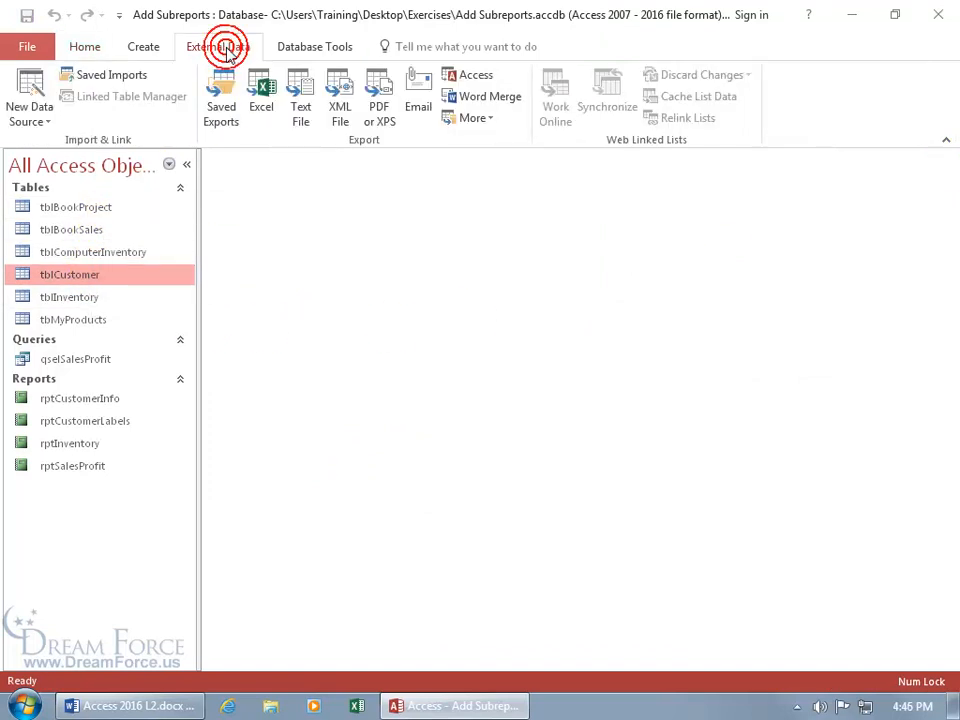
{"action": "left_click", "coordinate": [298, 118]}
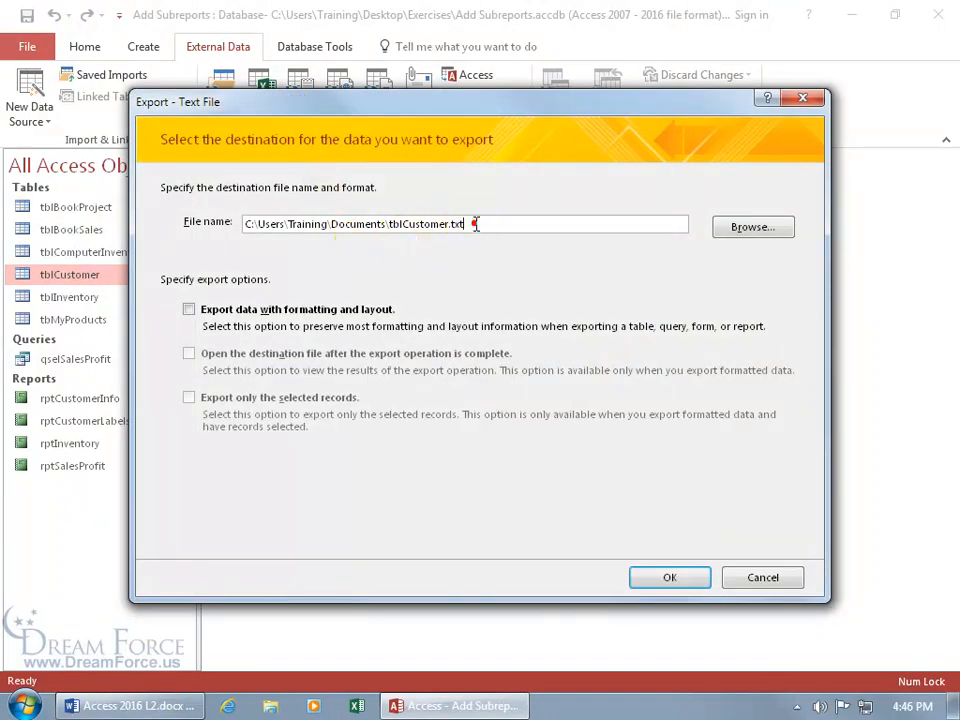
{"action": "left_click", "coordinate": [466, 224]}
{"action": "key", "text": "BackSpace"}
{"action": "key", "text": "BackSpace"}
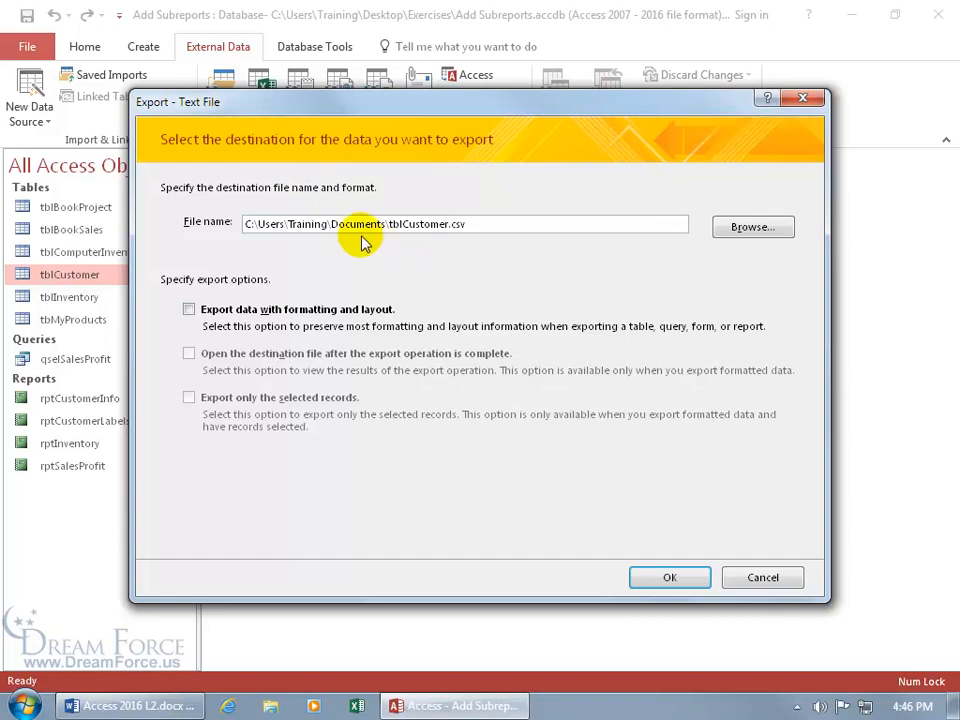
{"action": "left_click", "coordinate": [744, 227]}
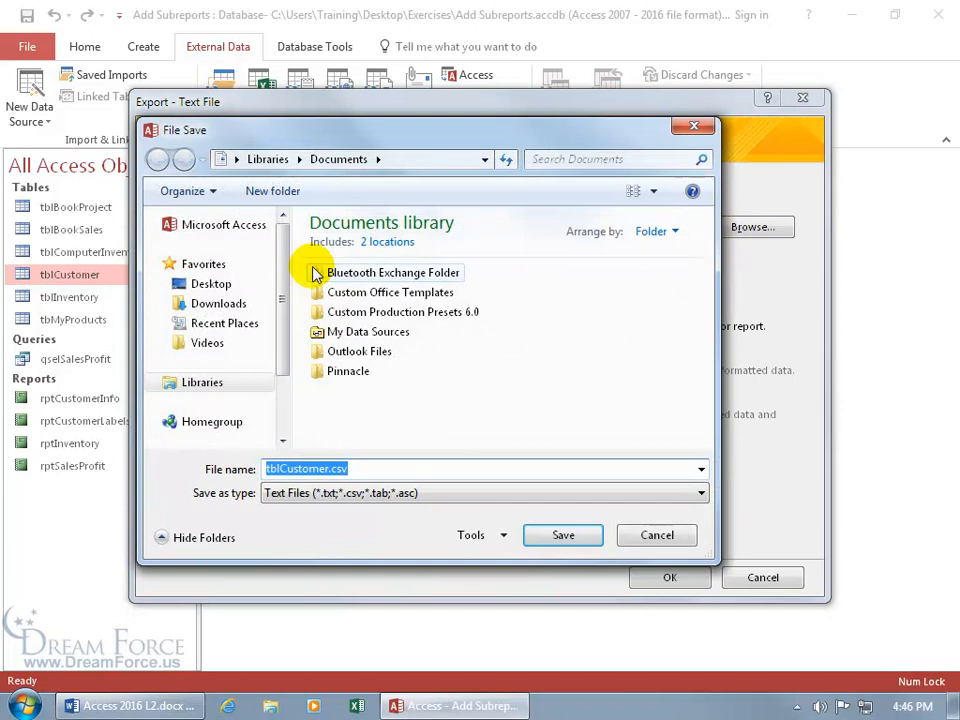
{"action": "left_click", "coordinate": [205, 285]}
{"action": "left_click", "coordinate": [551, 538]}
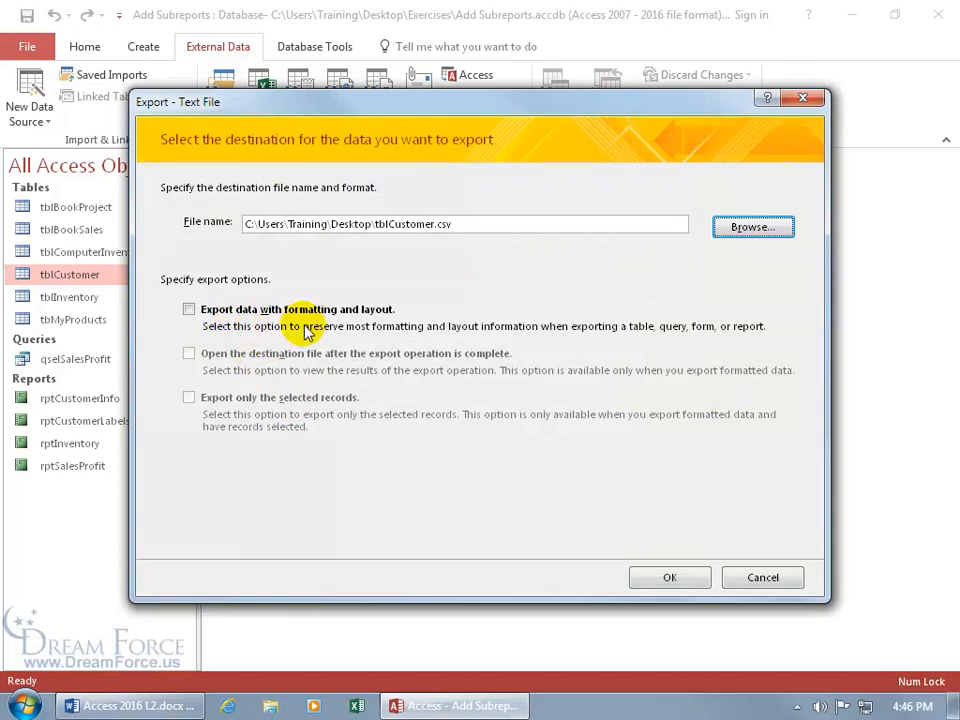
Step: Export the table as comma-delimited text with field names included on the first row, without saving the export steps
{"action": "left_click", "coordinate": [646, 578]}
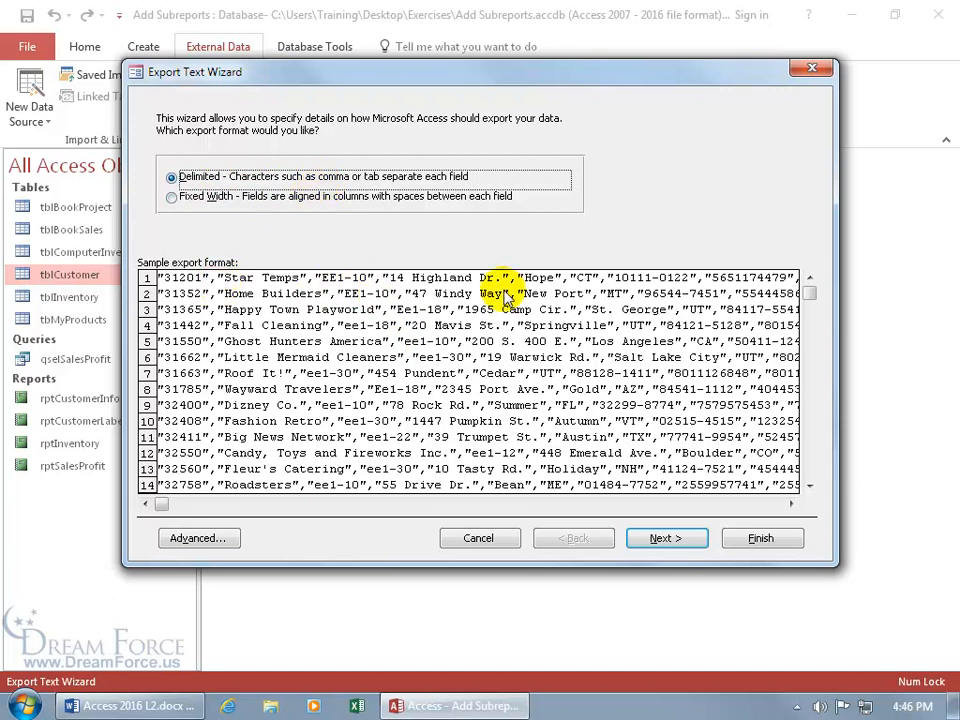
{"action": "left_click", "coordinate": [651, 538]}
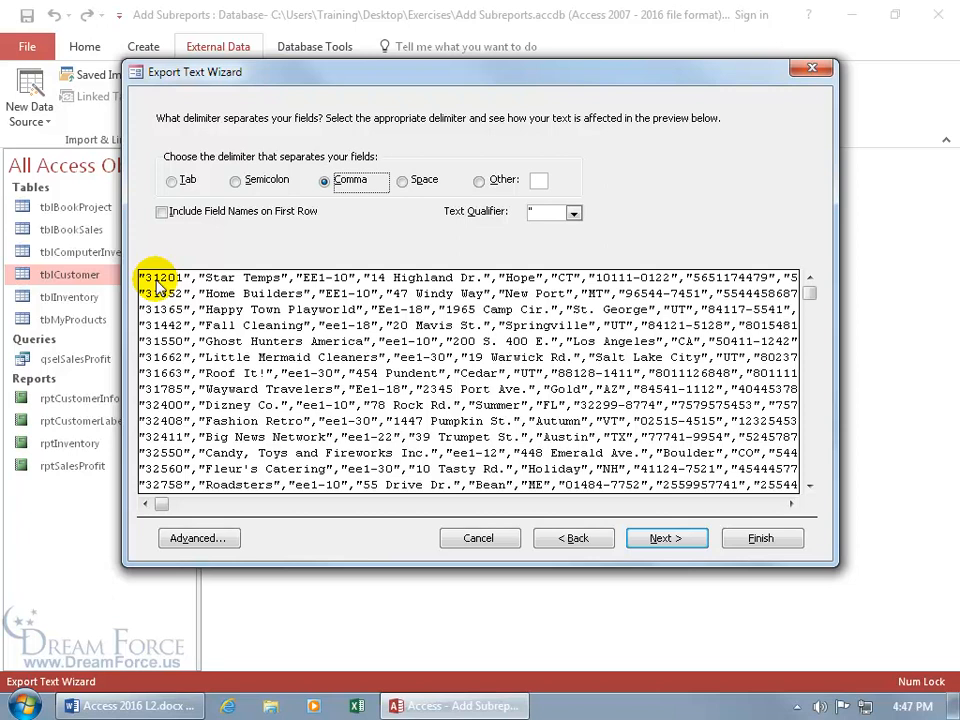
{"action": "left_click", "coordinate": [162, 212]}
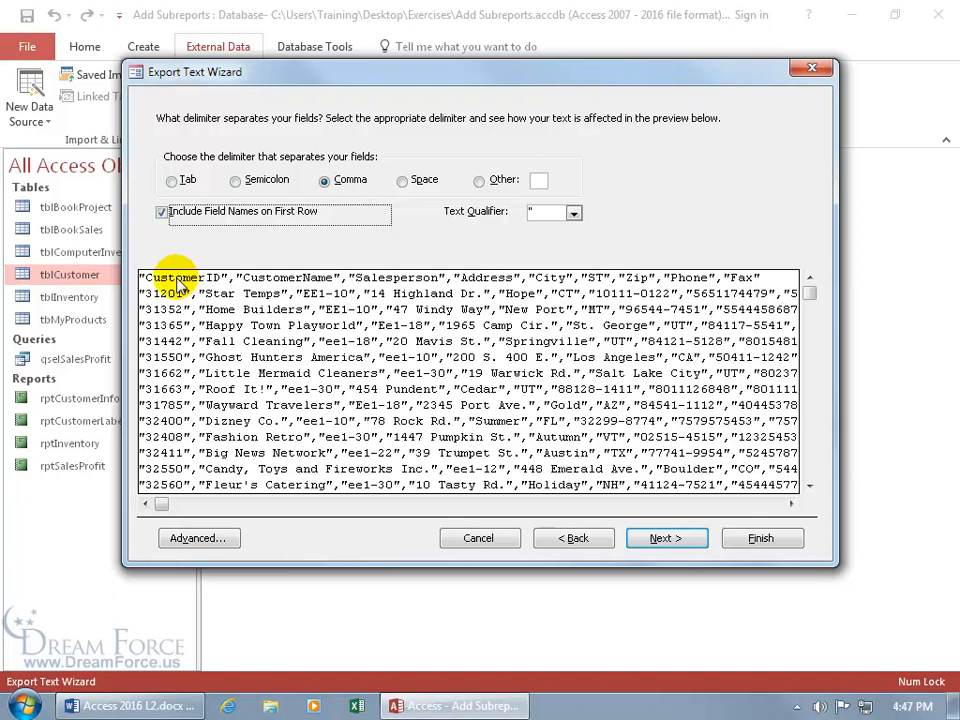
{"action": "left_click", "coordinate": [162, 212]}
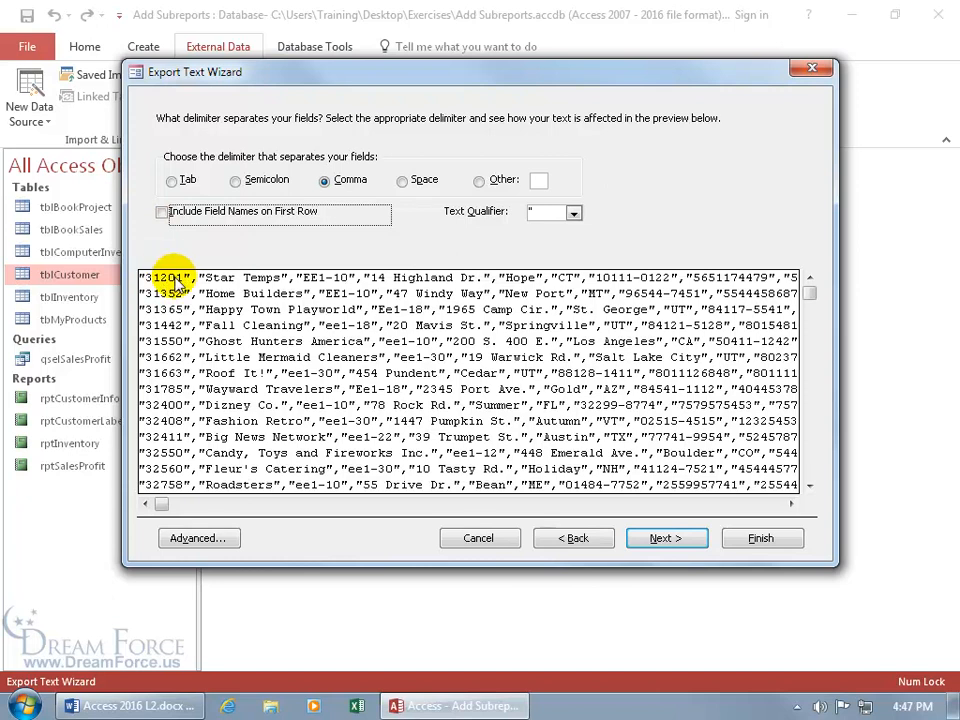
{"action": "left_click", "coordinate": [162, 212]}
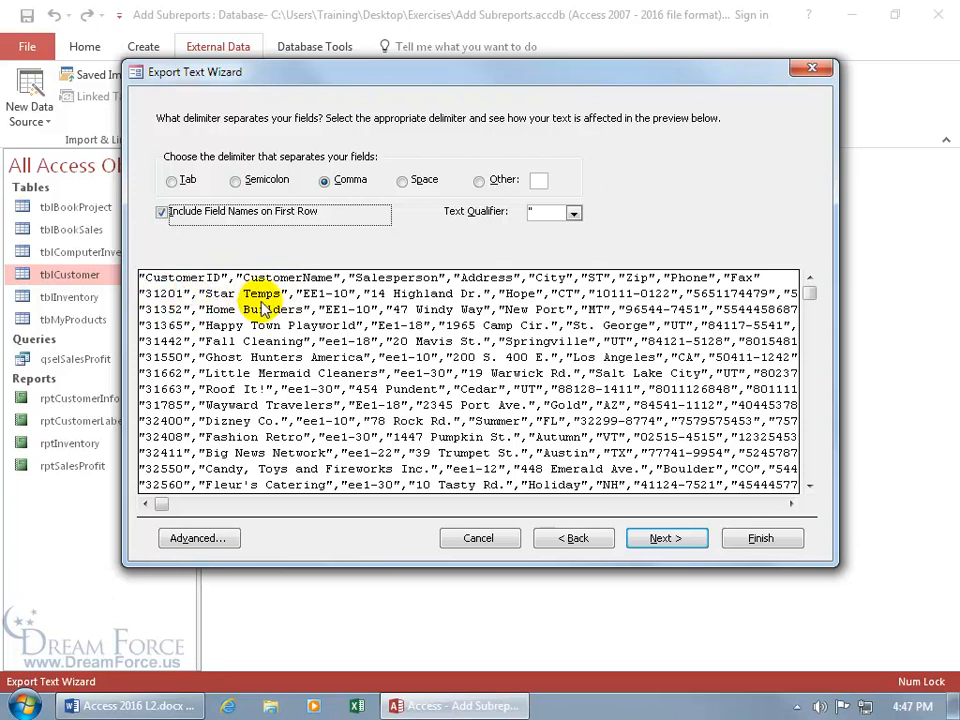
{"action": "left_click", "coordinate": [656, 541]}
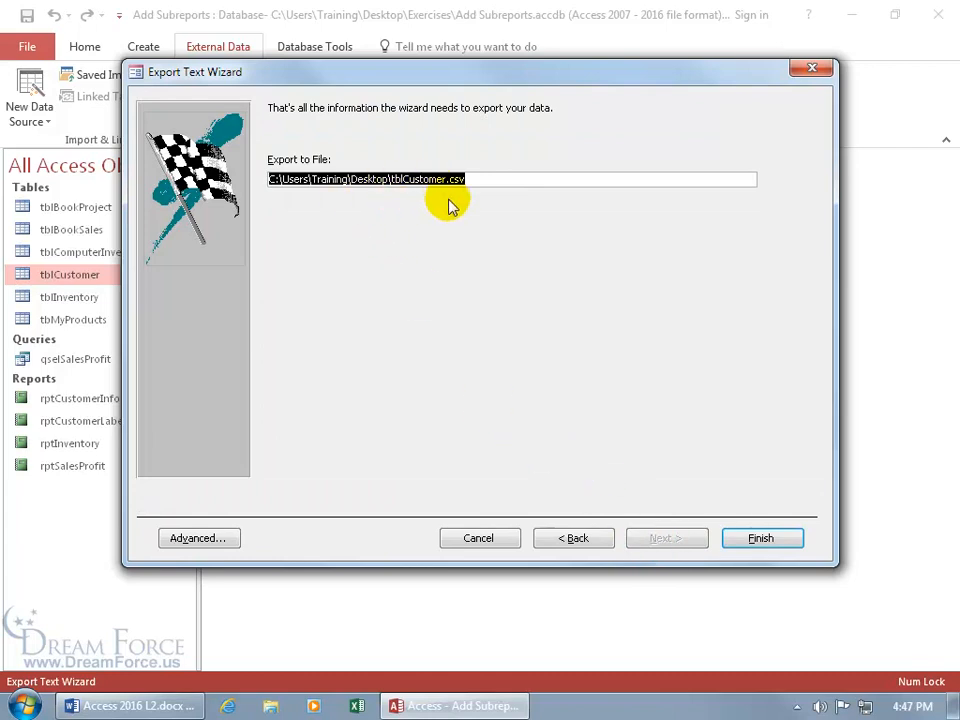
{"action": "left_click", "coordinate": [760, 540]}
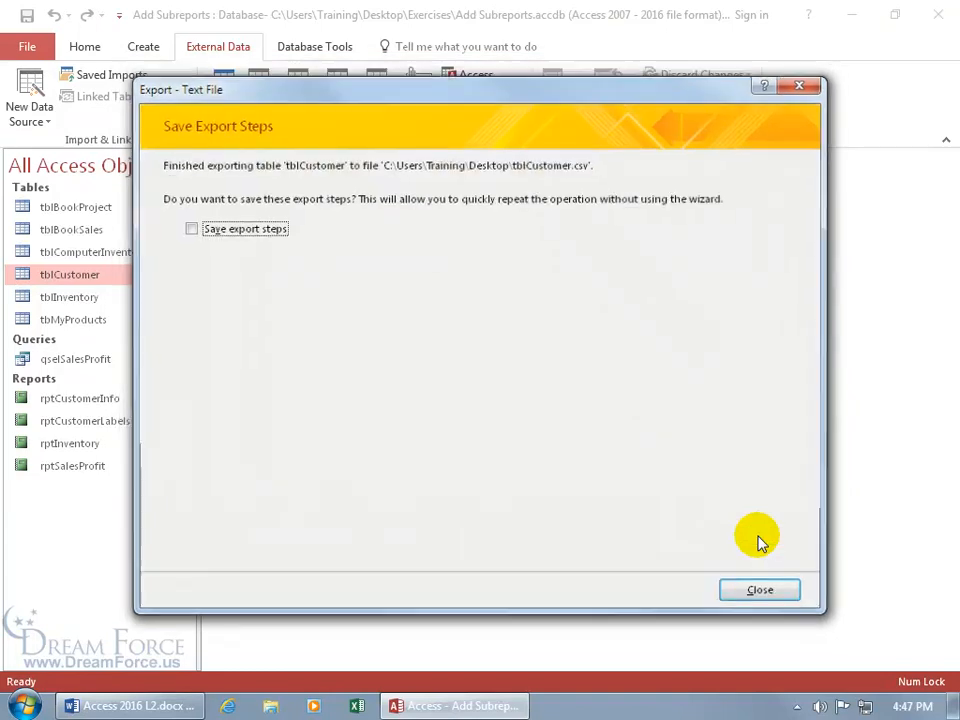
{"action": "left_click", "coordinate": [756, 583]}
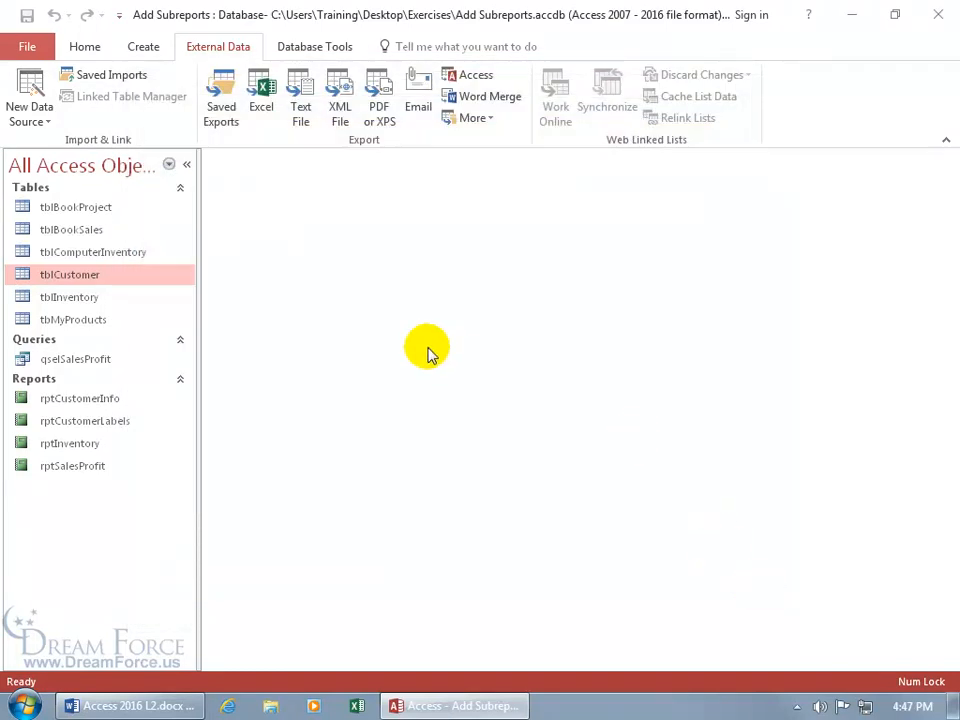
Step: Minimize Access, move tblCustomer.csv directly below rptCustomerInfo.csv on the desktop, and open it in Excel
{"action": "left_click", "coordinate": [851, 15]}
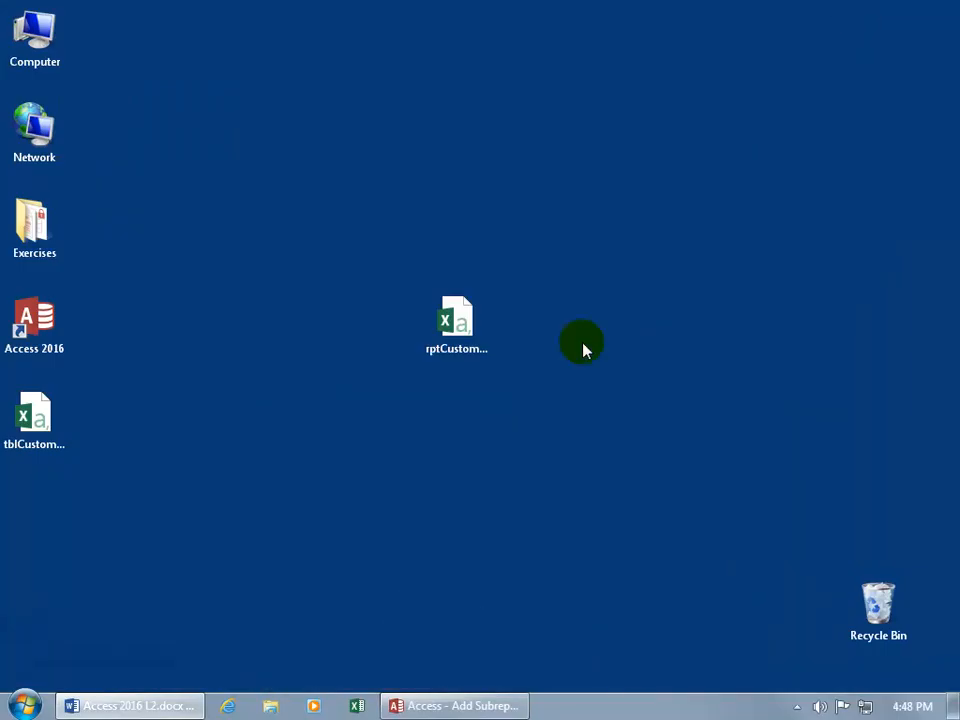
{"action": "left_click", "coordinate": [462, 326]}
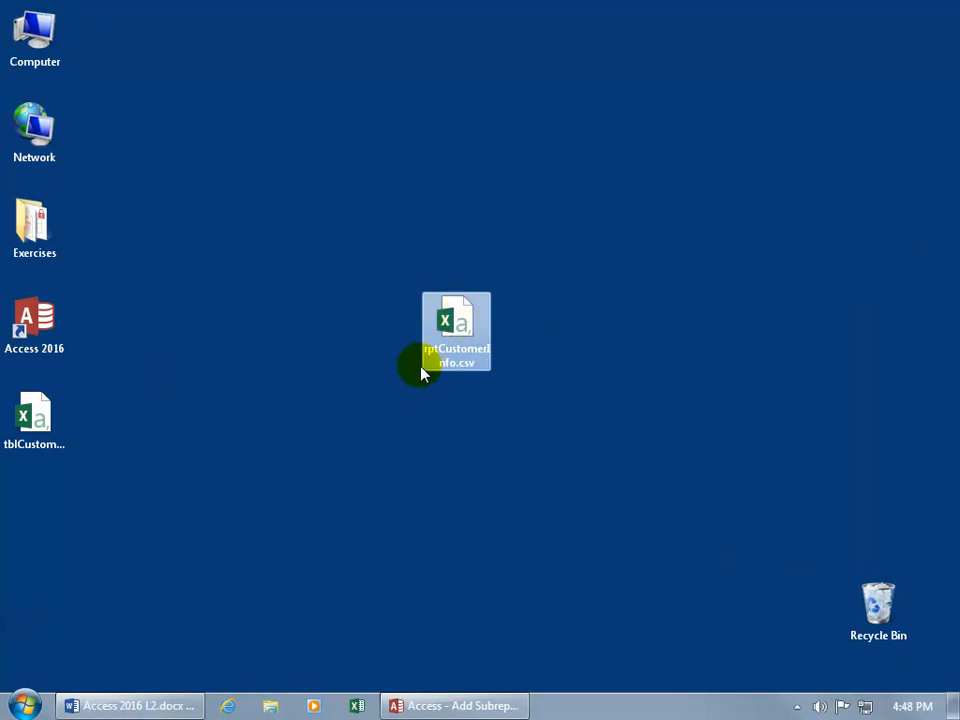
{"action": "left_click_drag", "start_coordinate": [35, 415], "coordinate": [482, 422]}
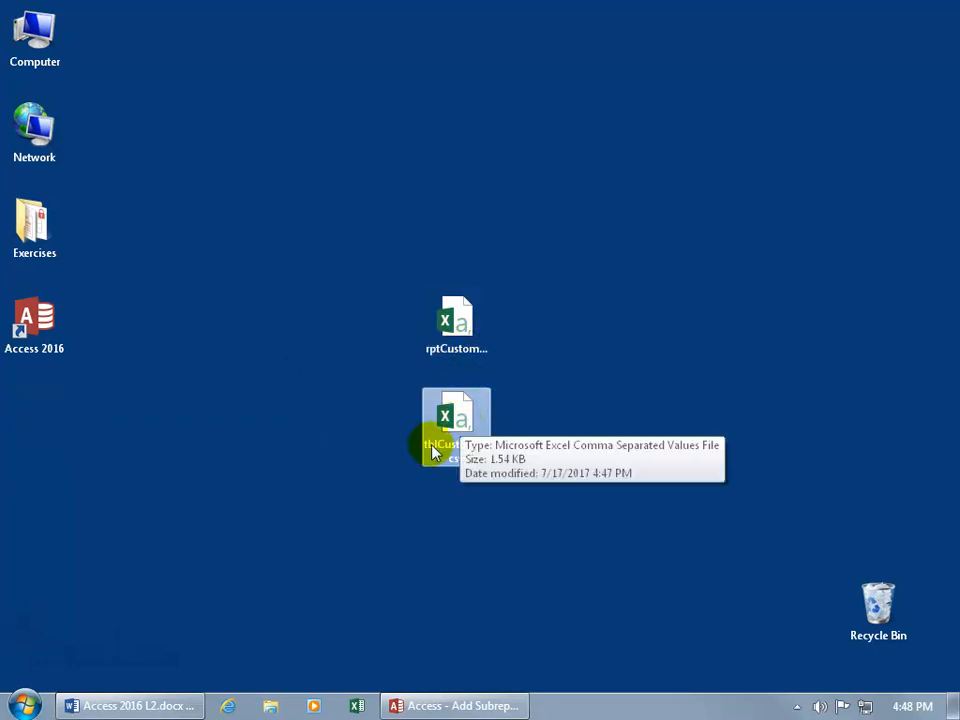
{"action": "double_click", "coordinate": [452, 420]}
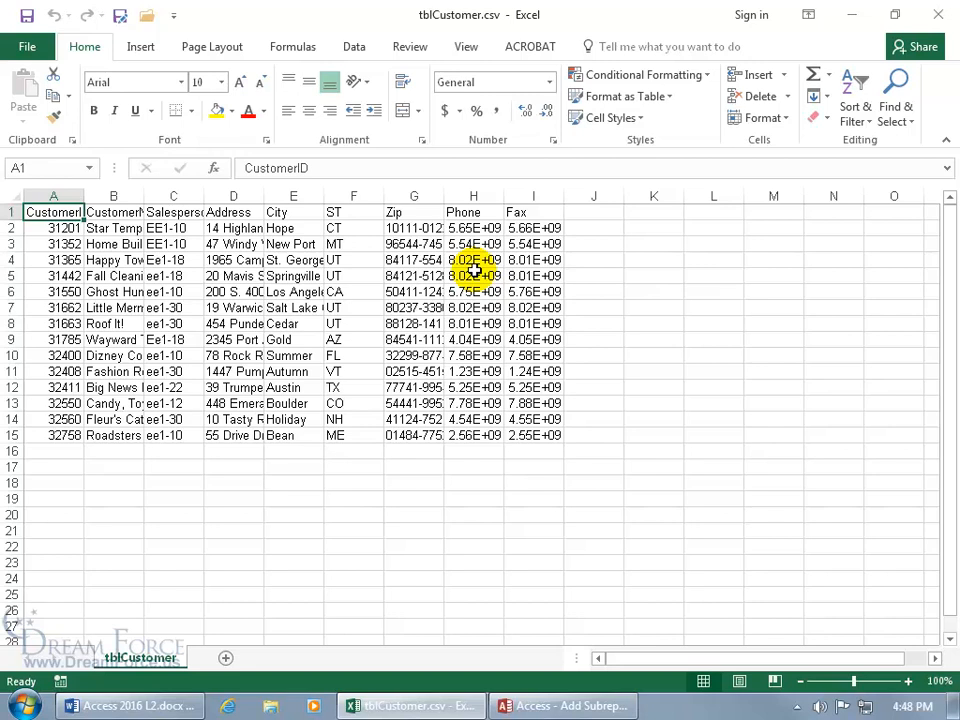
Step: Autofit the widths of the Phone and Fax columns in tblCustomer.csv
{"action": "double_click", "coordinate": [507, 194]}
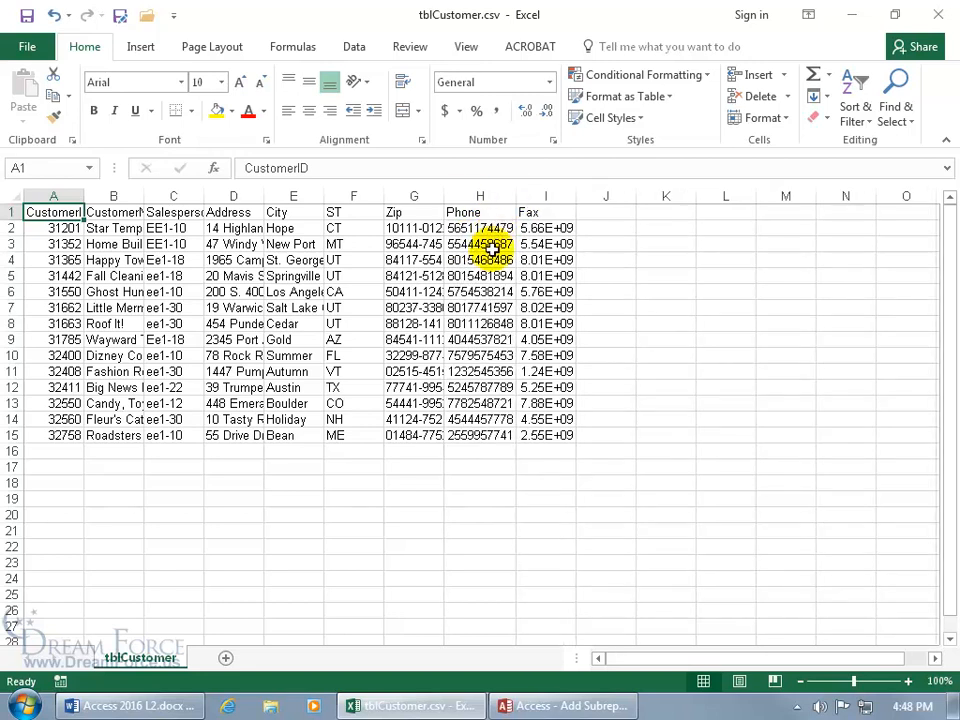
{"action": "double_click", "coordinate": [576, 196]}
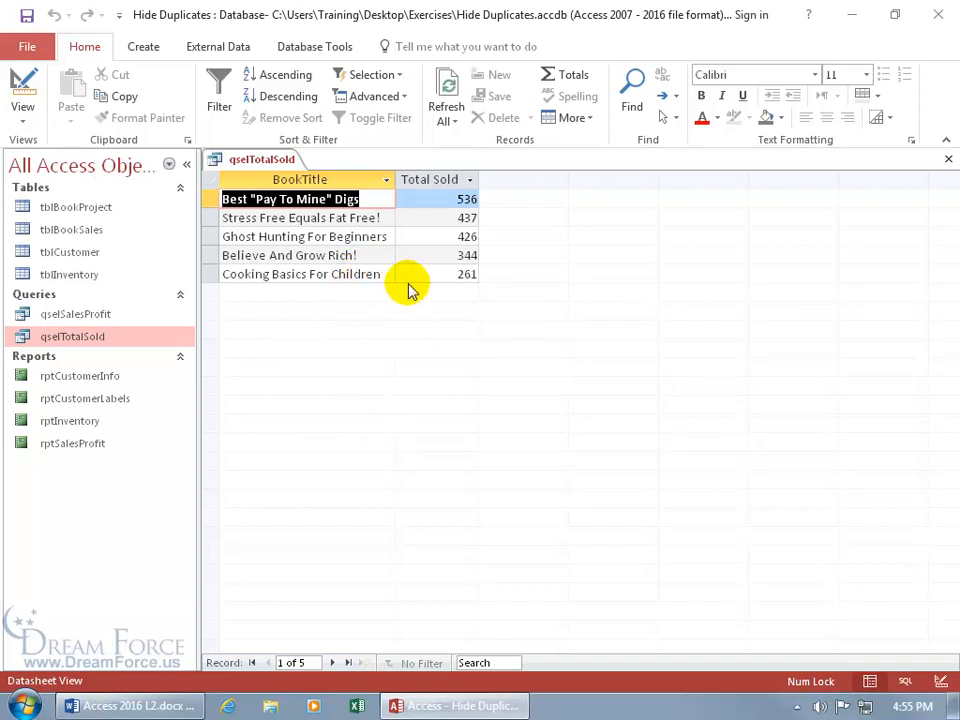
Step: Start an Excel export of the qselTotalSold query in the Hide Duplicates database, with Desktop\qselTotalSold.xlsx as the destination
{"action": "left_click", "coordinate": [218, 50]}
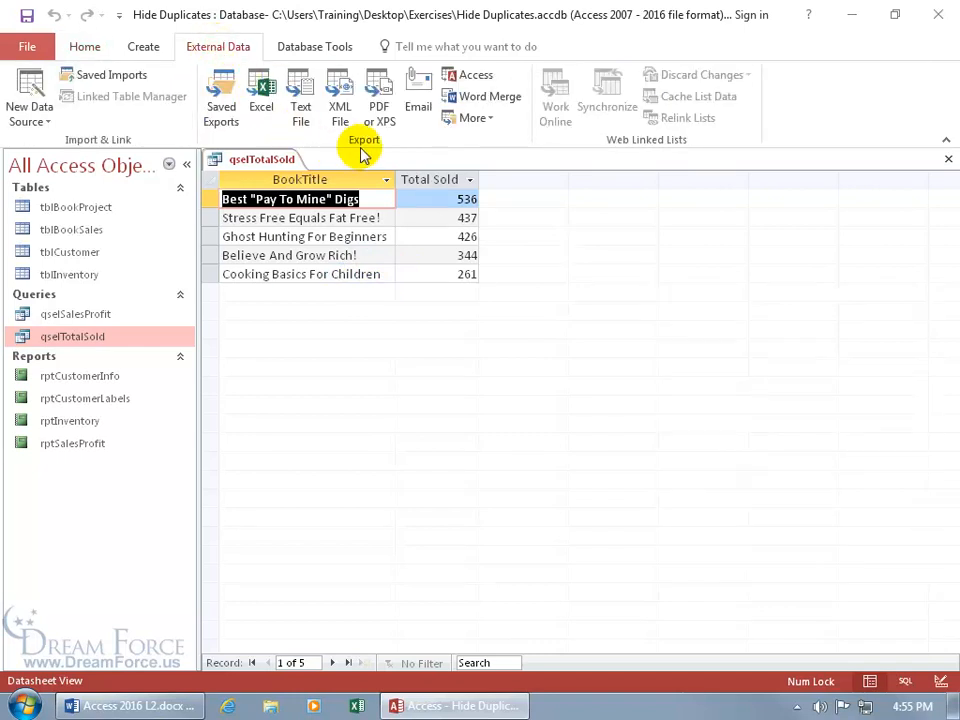
{"action": "left_click", "coordinate": [260, 105]}
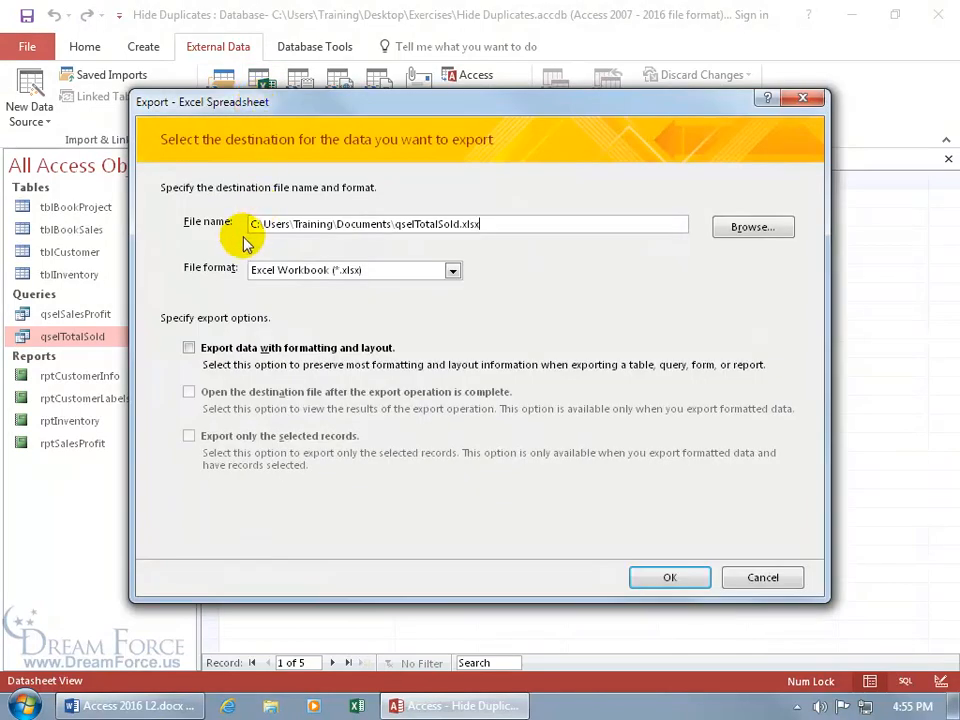
{"action": "left_click", "coordinate": [748, 228]}
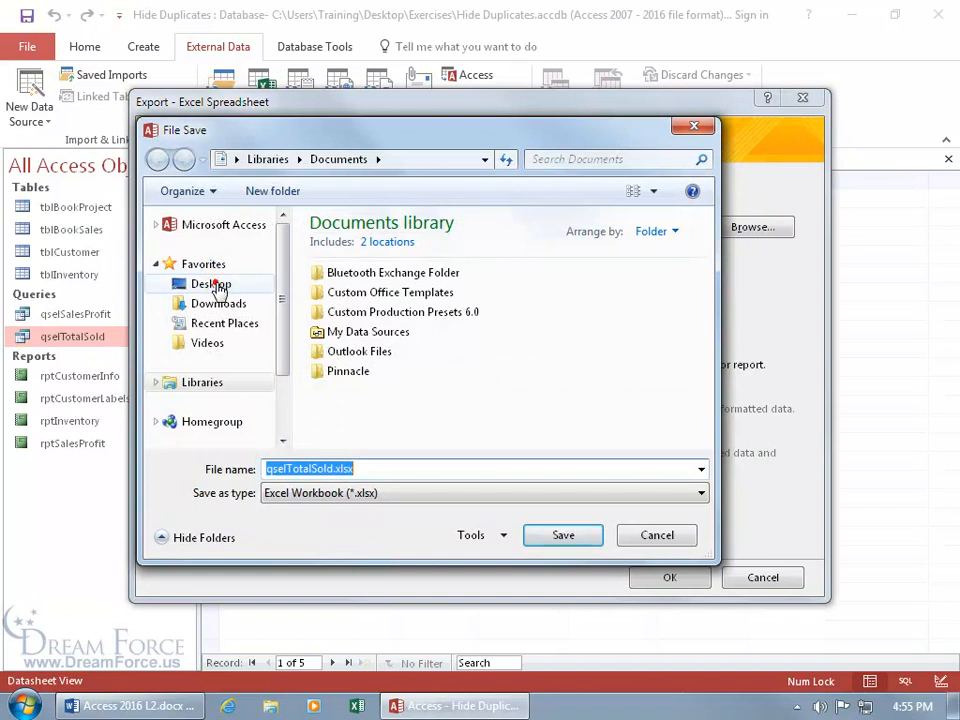
{"action": "left_click", "coordinate": [240, 284]}
{"action": "left_click", "coordinate": [553, 535]}
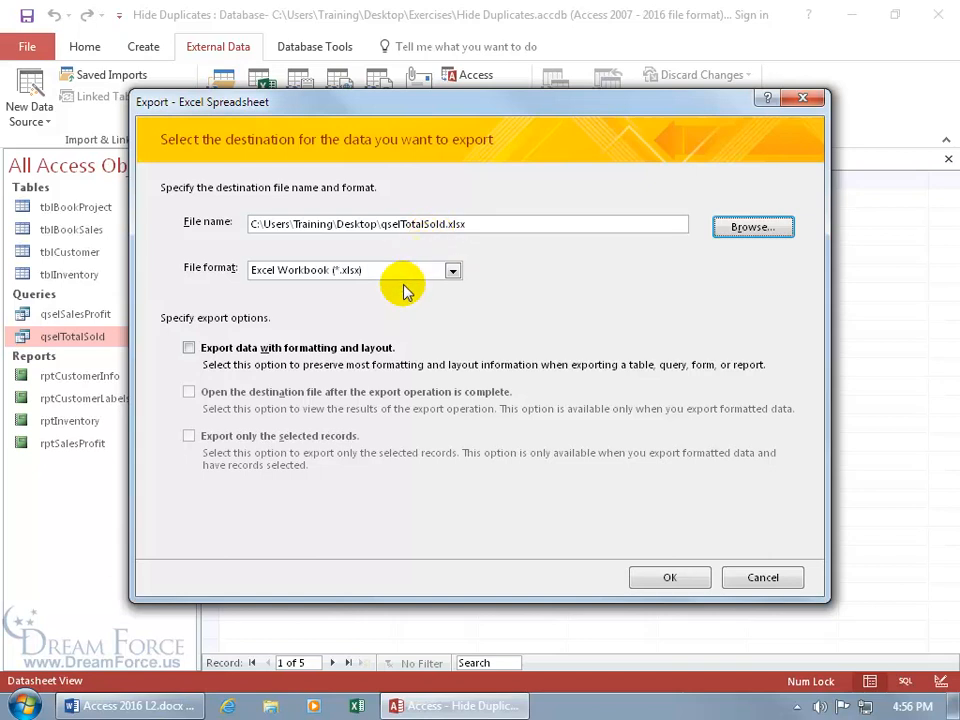
Step: Review the available file formats, keep Excel Workbook (*.xlsx), and complete the query export without saving the export steps
{"action": "left_click", "coordinate": [452, 270]}
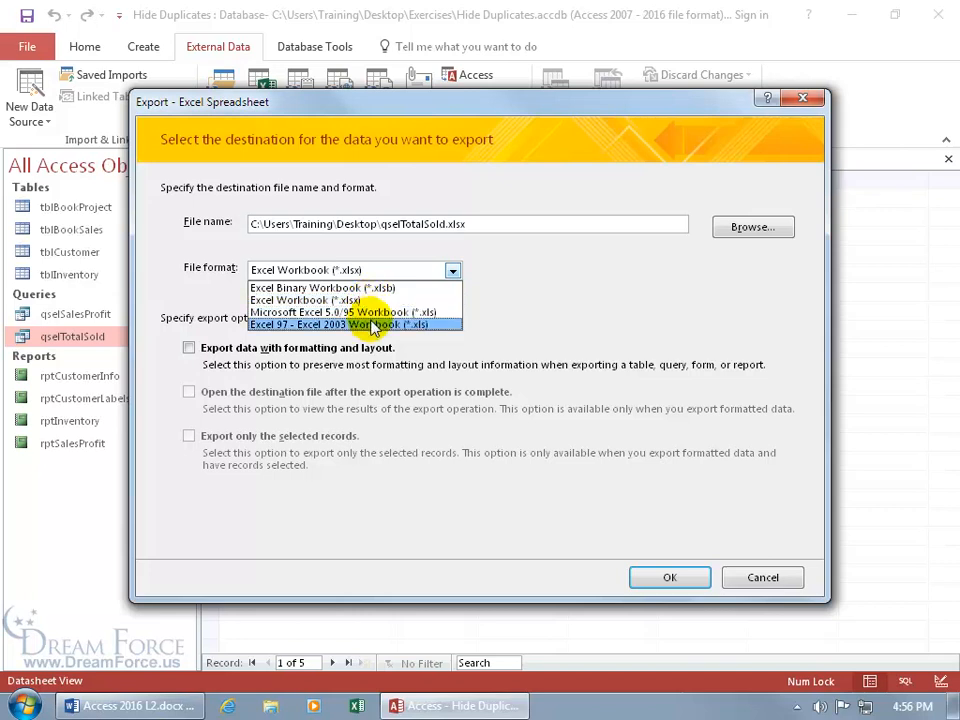
{"action": "left_click", "coordinate": [512, 290]}
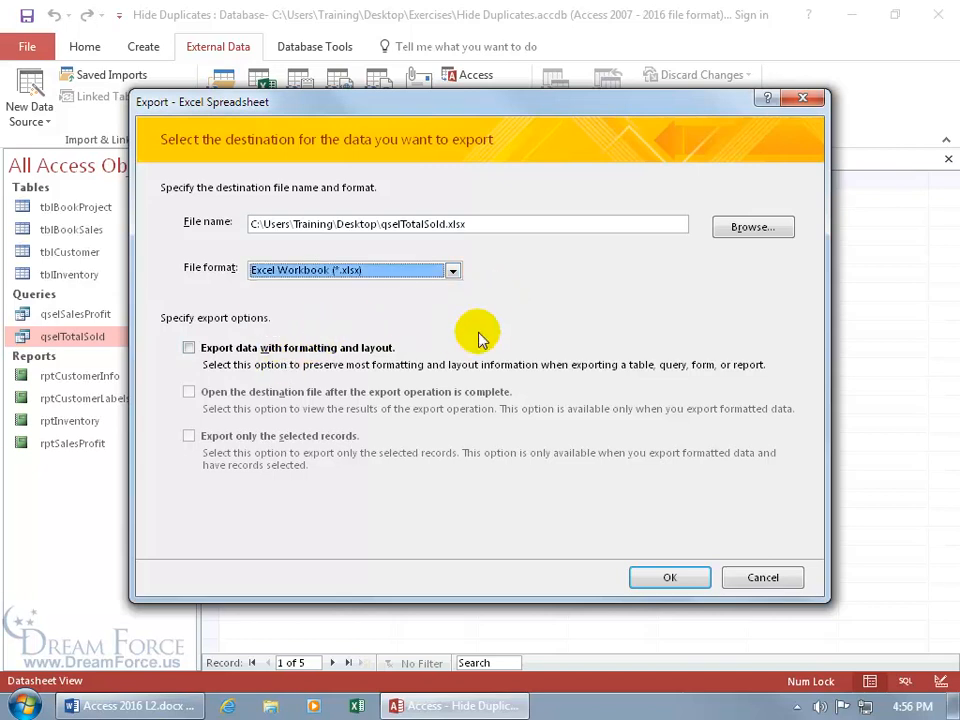
{"action": "left_click", "coordinate": [664, 576]}
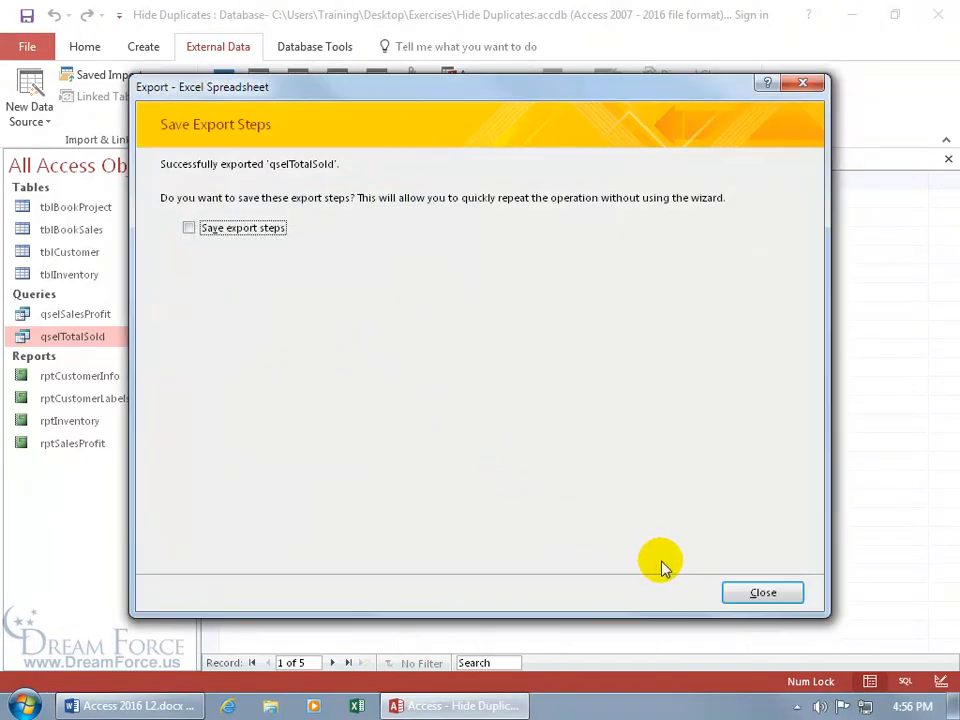
{"action": "left_click", "coordinate": [733, 588]}
Step: Minimize Access, move qselTotalSold.xlsx to the middle of the desktop, and open it in Excel
{"action": "left_click", "coordinate": [840, 15]}
{"action": "left_click_drag", "start_coordinate": [34, 412], "coordinate": [491, 339]}
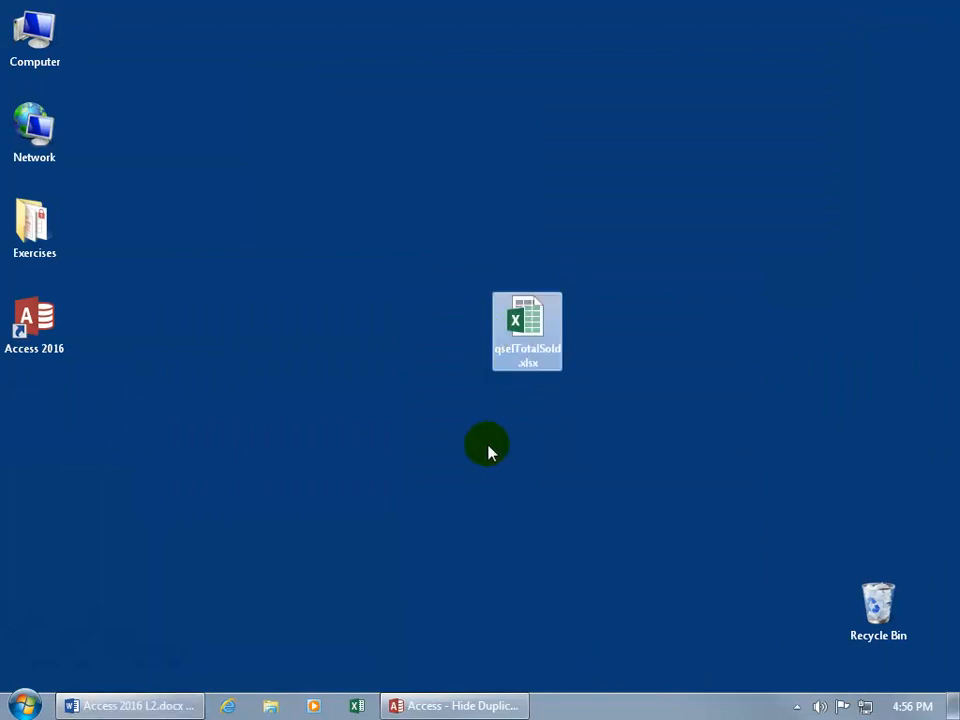
{"action": "right_click", "coordinate": [522, 321]}
{"action": "double_click", "coordinate": [522, 322]}
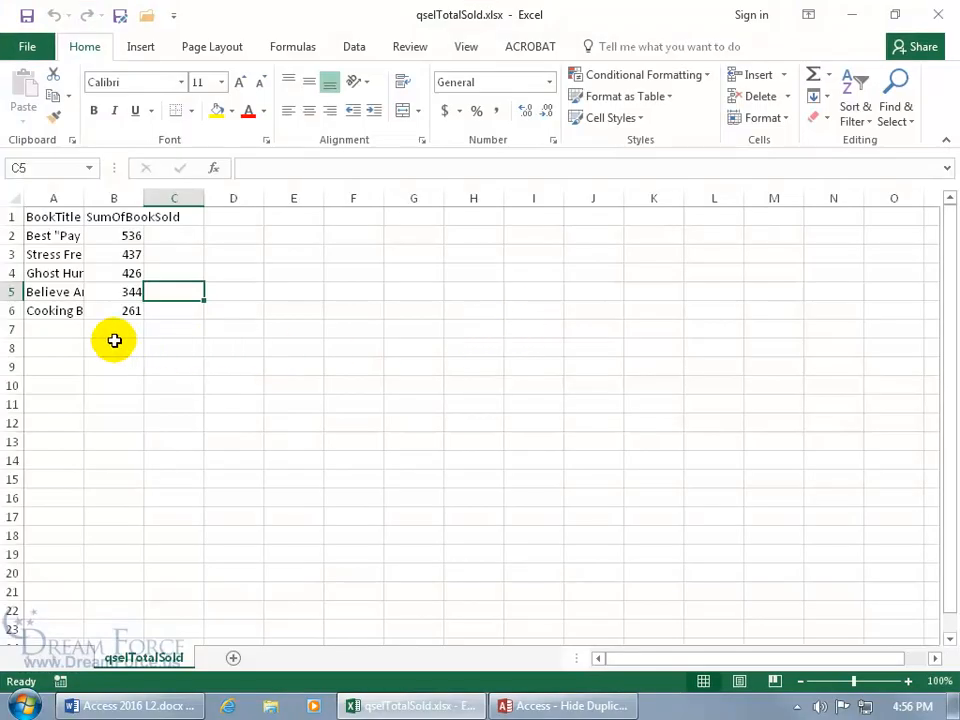
Step: Insert a pie chart of the book title and sales data in A1:B6 through Quick Analysis
{"action": "left_click", "coordinate": [52, 219]}
{"action": "left_click_drag", "start_coordinate": [51, 219], "coordinate": [119, 312]}
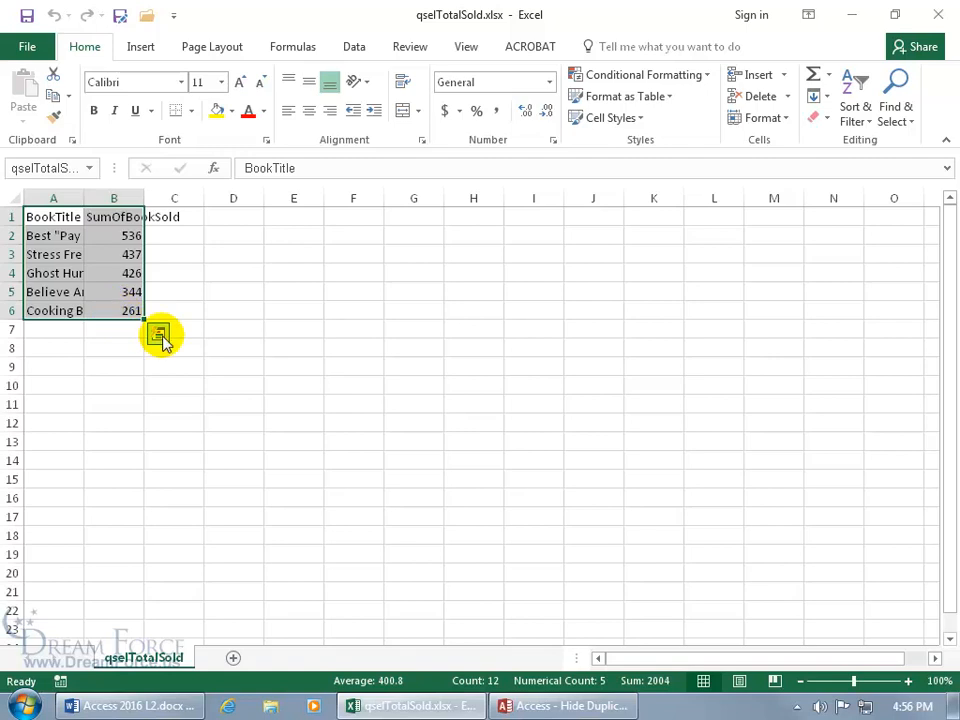
{"action": "left_click", "coordinate": [160, 336]}
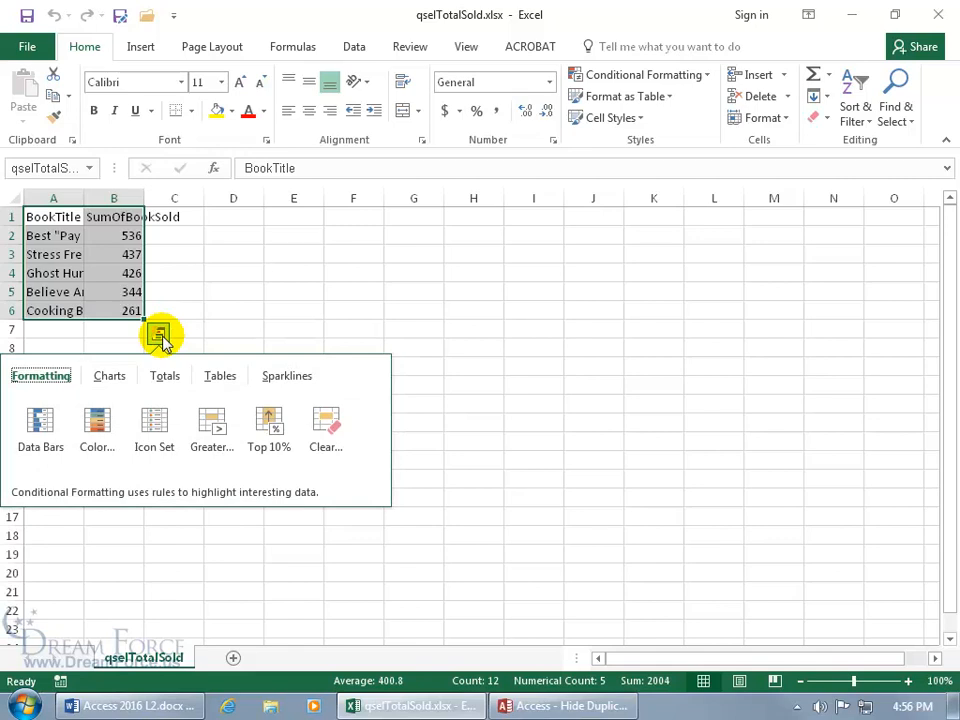
{"action": "left_click", "coordinate": [109, 380]}
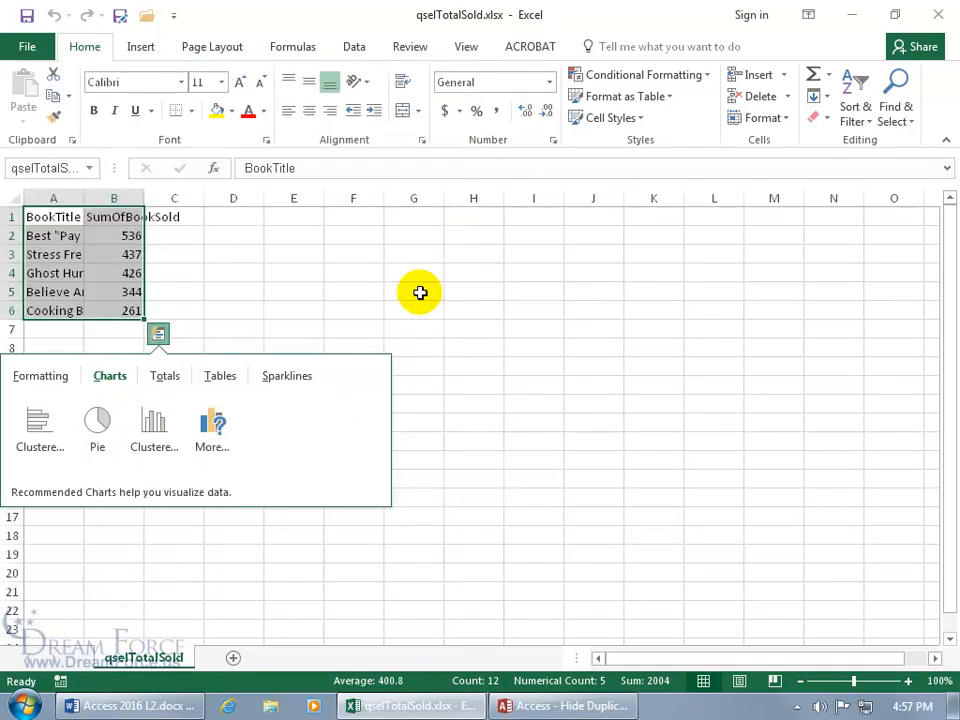
{"action": "left_click", "coordinate": [141, 46]}
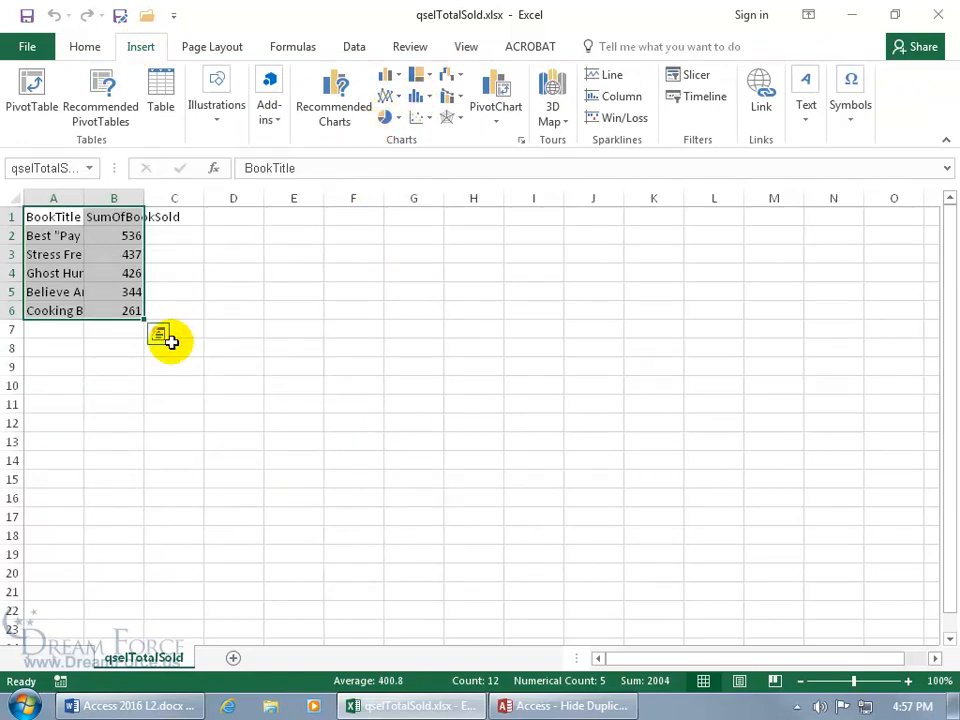
{"action": "left_click", "coordinate": [160, 336]}
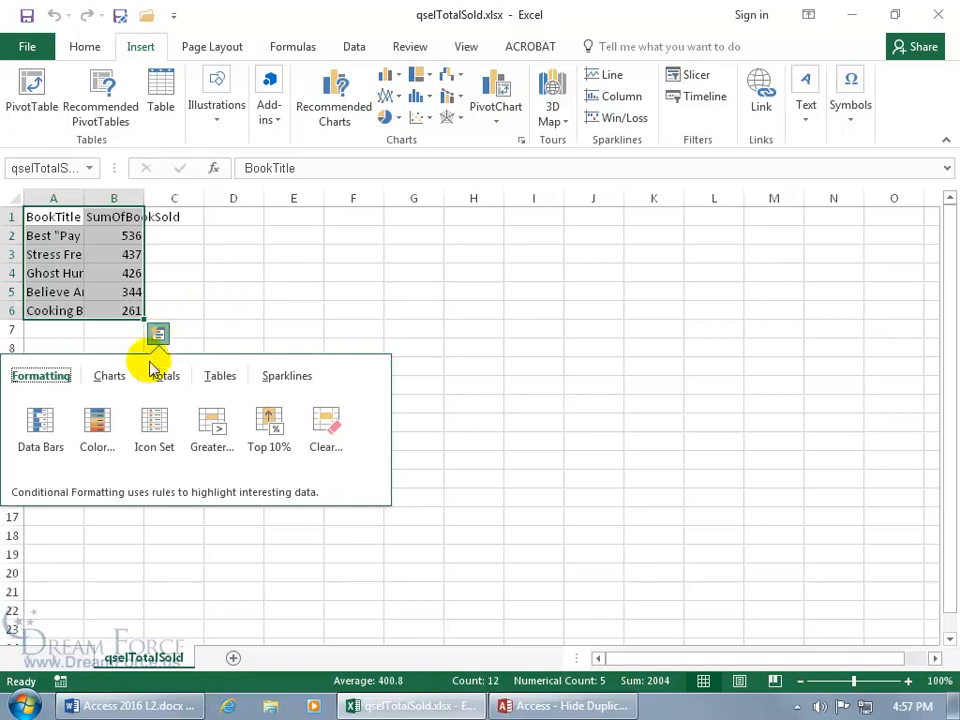
{"action": "left_click", "coordinate": [116, 380]}
{"action": "left_click", "coordinate": [94, 418]}
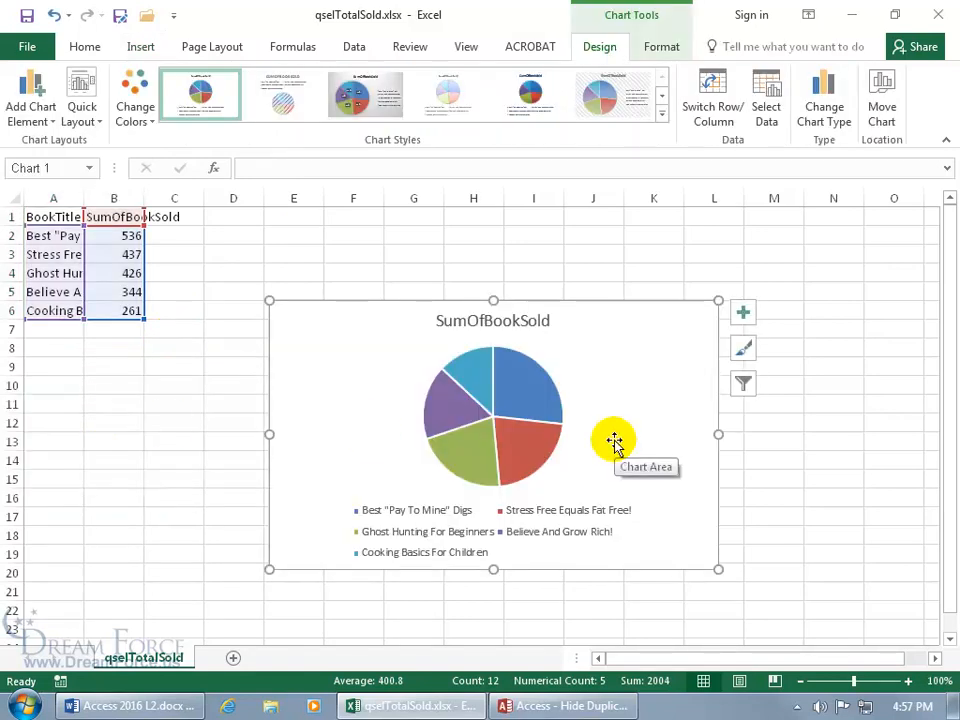
{"action": "mouse_move", "coordinate": [527, 390]}
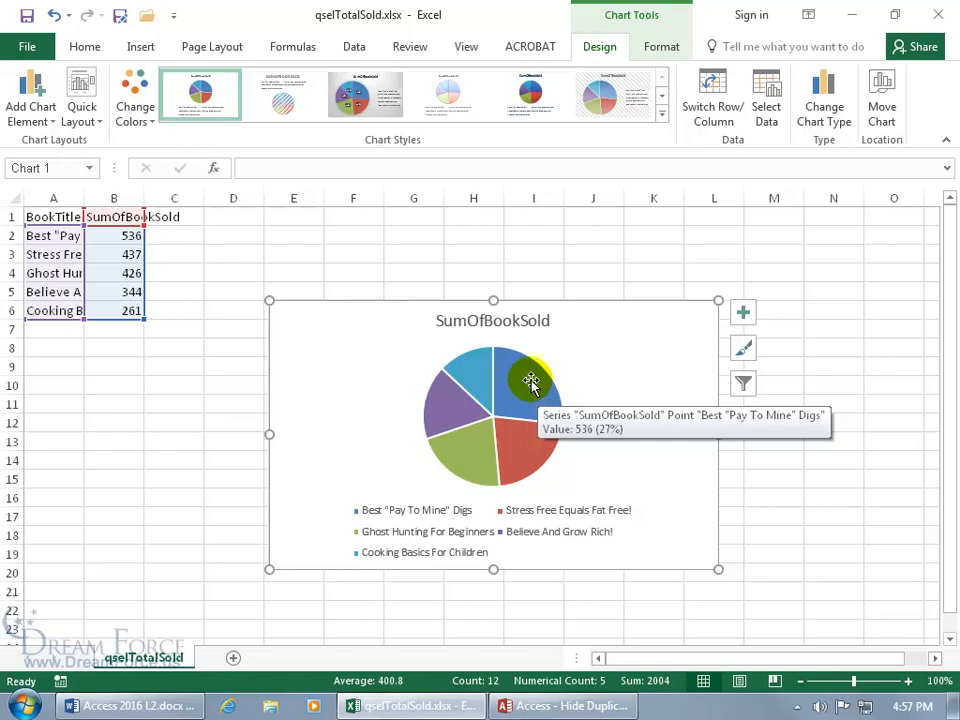
Step: Create a column chart of A1:B6 on its own chart sheet, and compare it with the pie chart on the qselTotalSold sheet
{"action": "left_click_drag", "start_coordinate": [45, 216], "coordinate": [116, 312]}
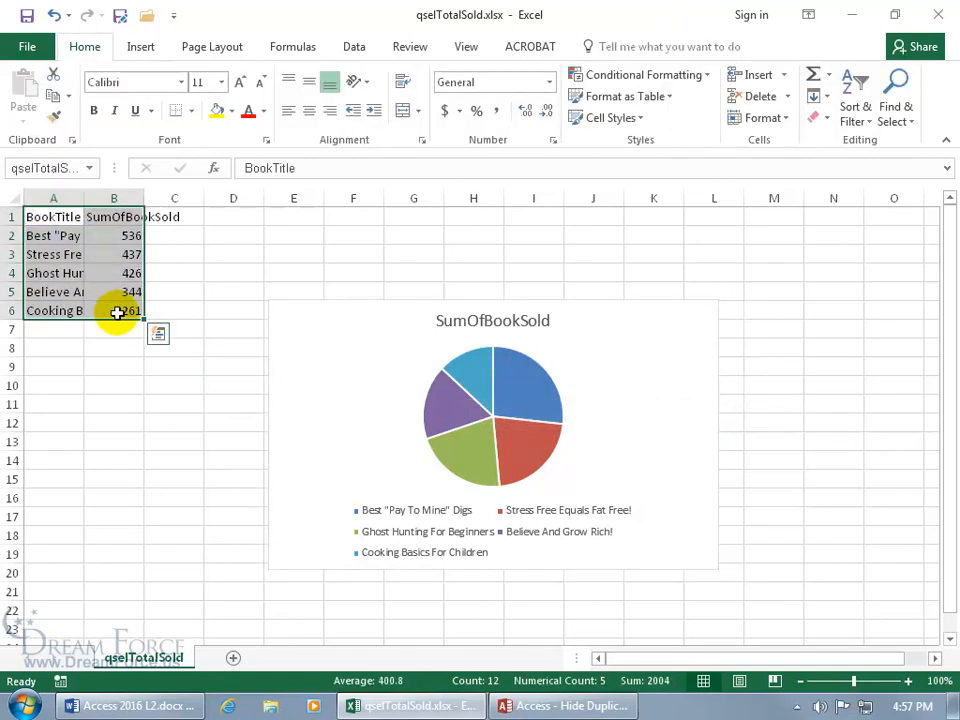
{"action": "key", "text": "F11"}
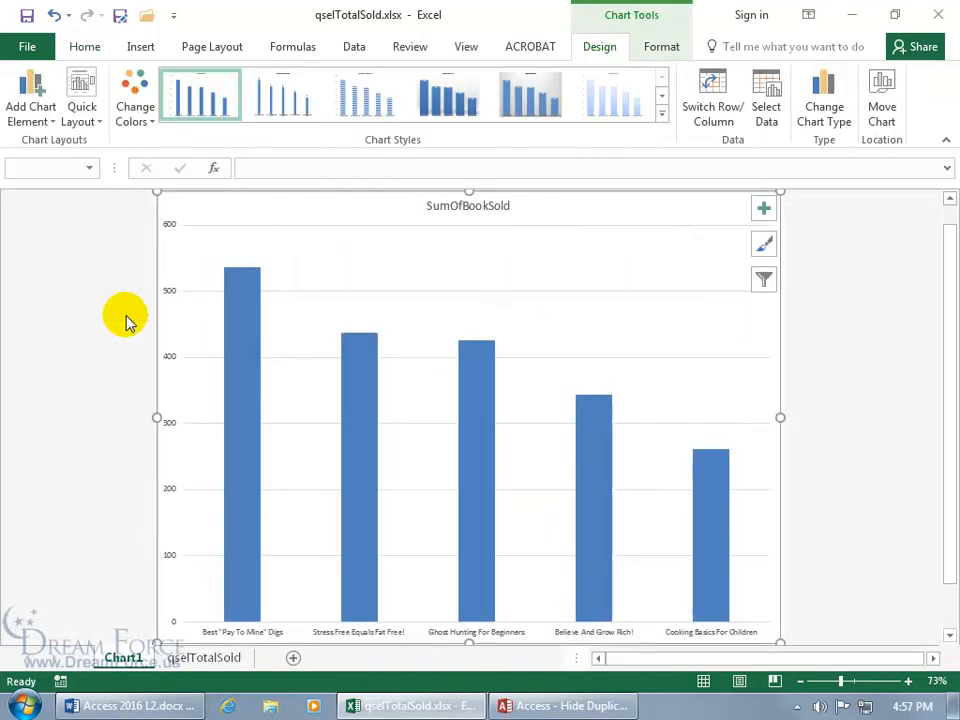
{"action": "left_click", "coordinate": [204, 658]}
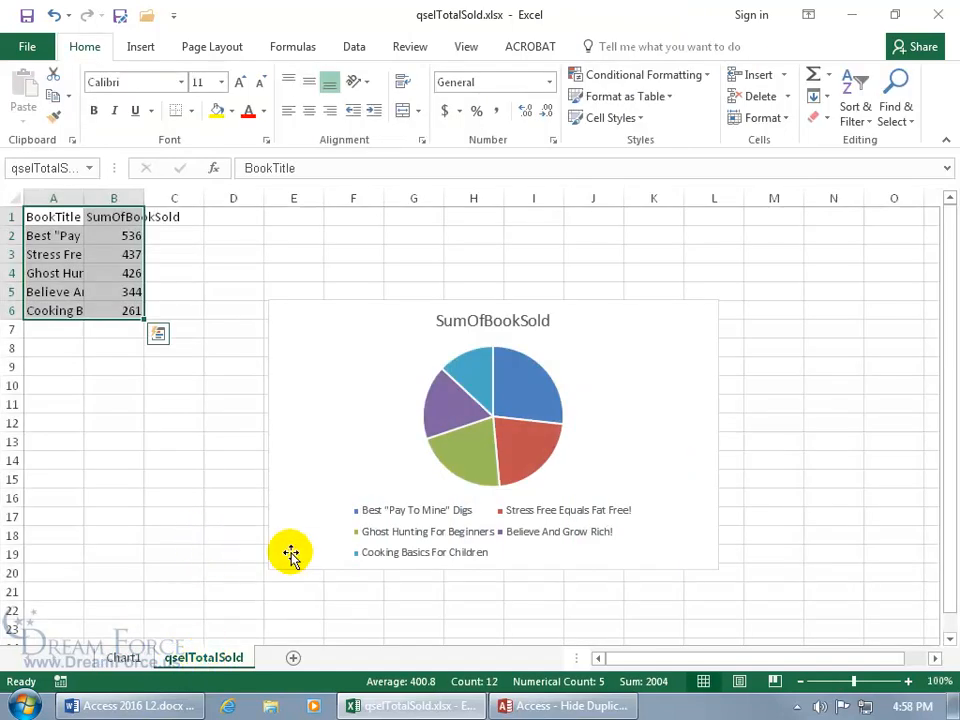
{"action": "left_click", "coordinate": [131, 664]}
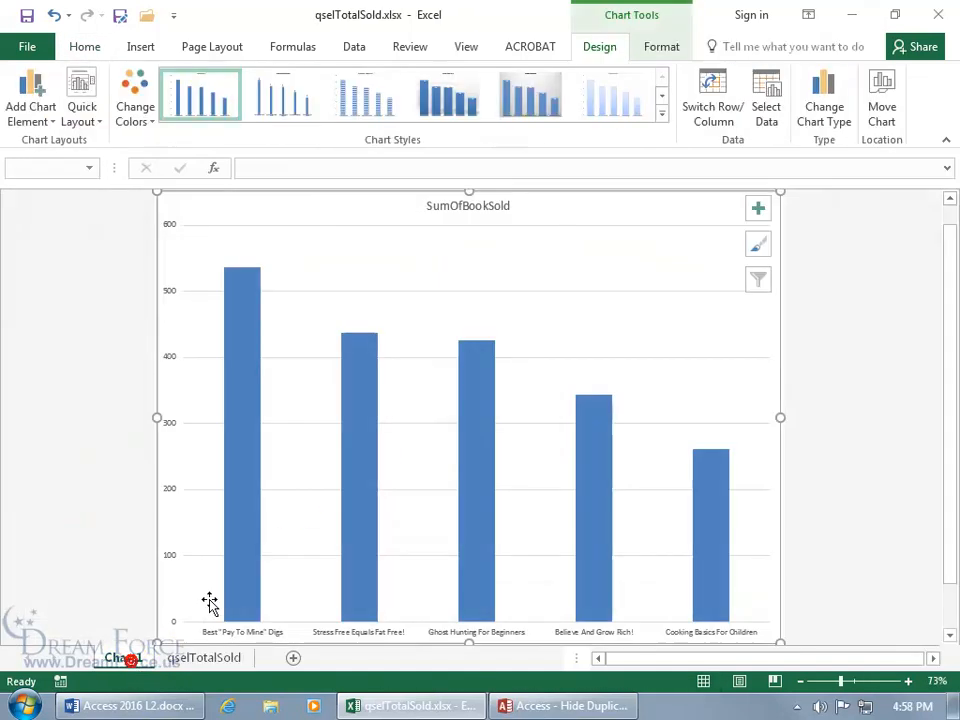
{"action": "mouse_move", "coordinate": [229, 438]}
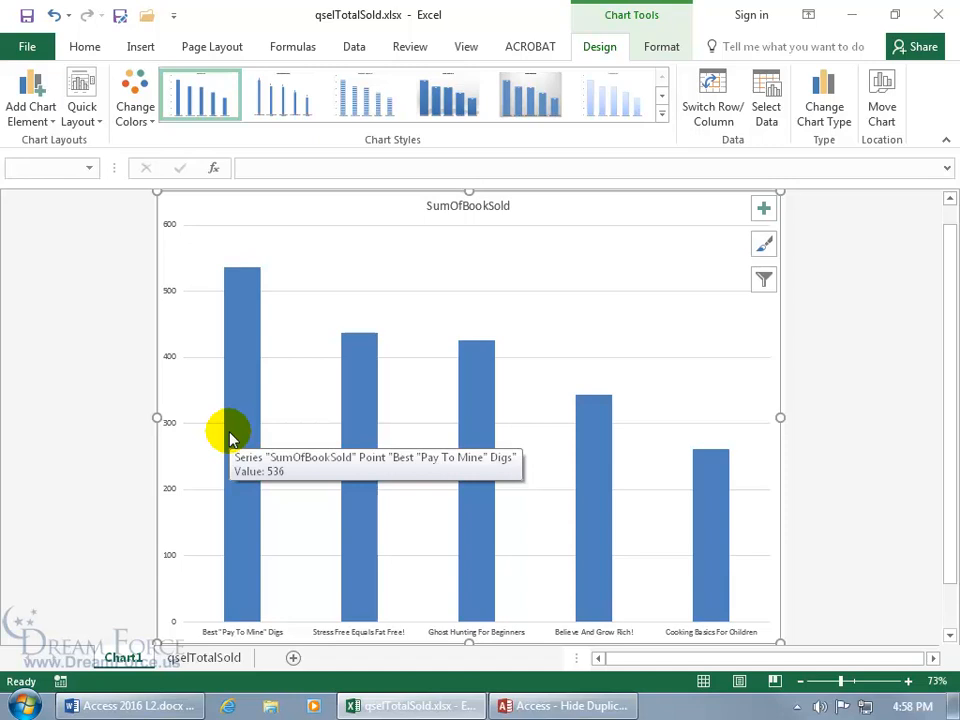
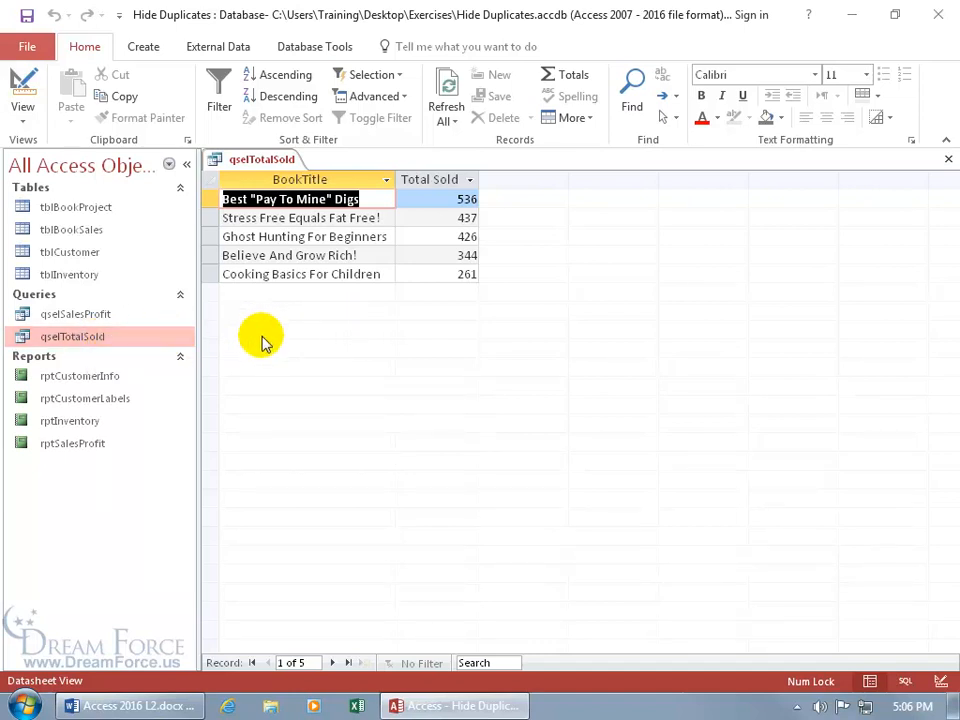
Step: Start a text file export of the qselTotalSold query in Access without formatting, with Desktop\qselTotalSold.txt as the destination
{"action": "left_click", "coordinate": [234, 50]}
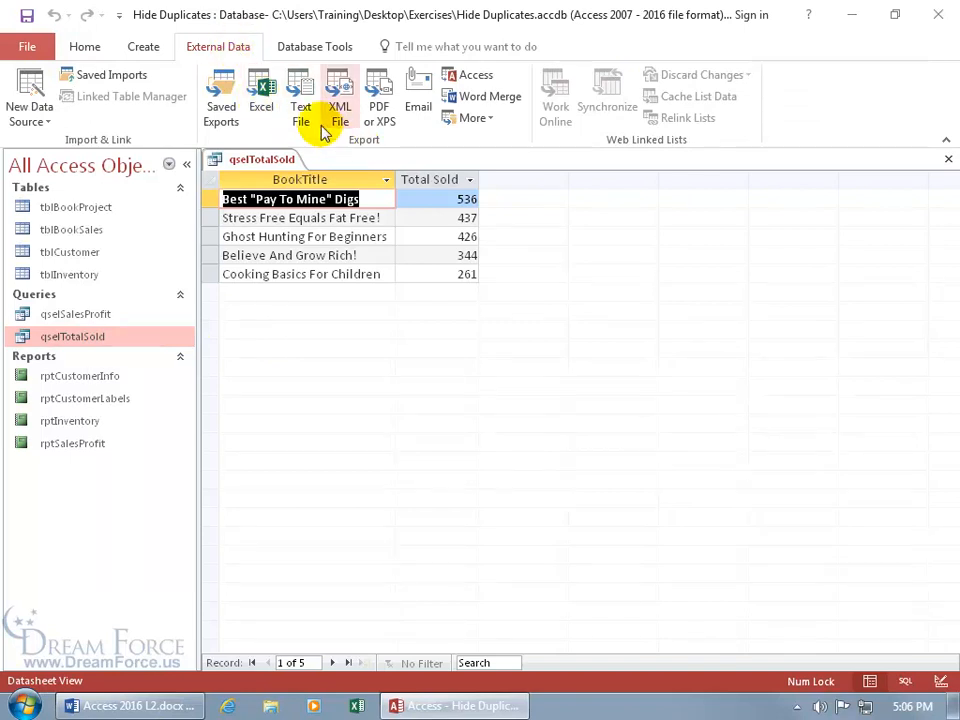
{"action": "left_click", "coordinate": [302, 107]}
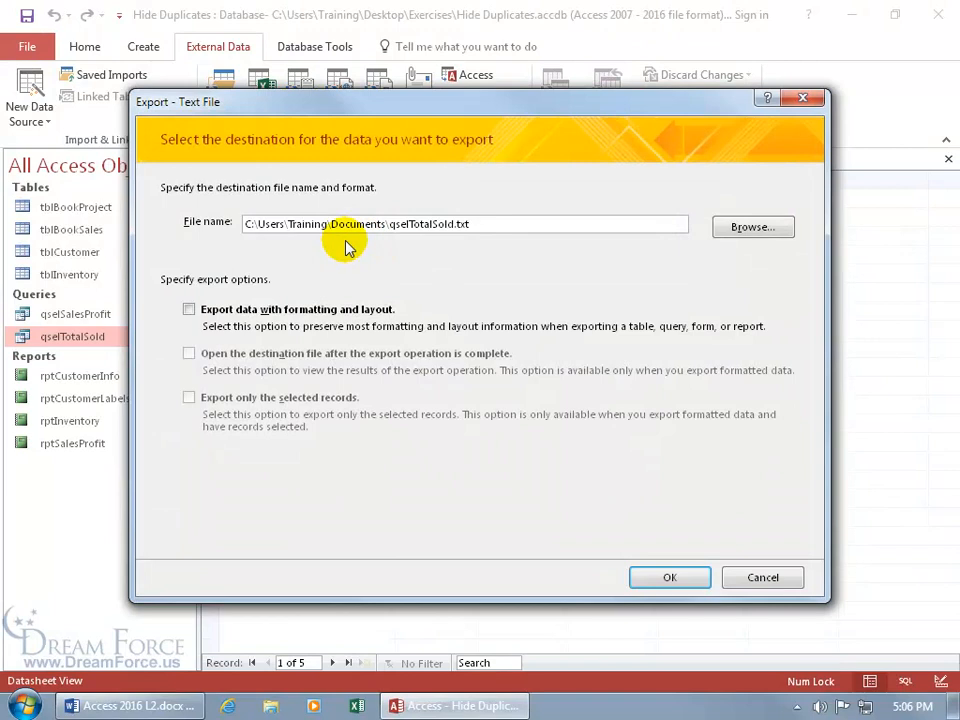
{"action": "left_click", "coordinate": [751, 227]}
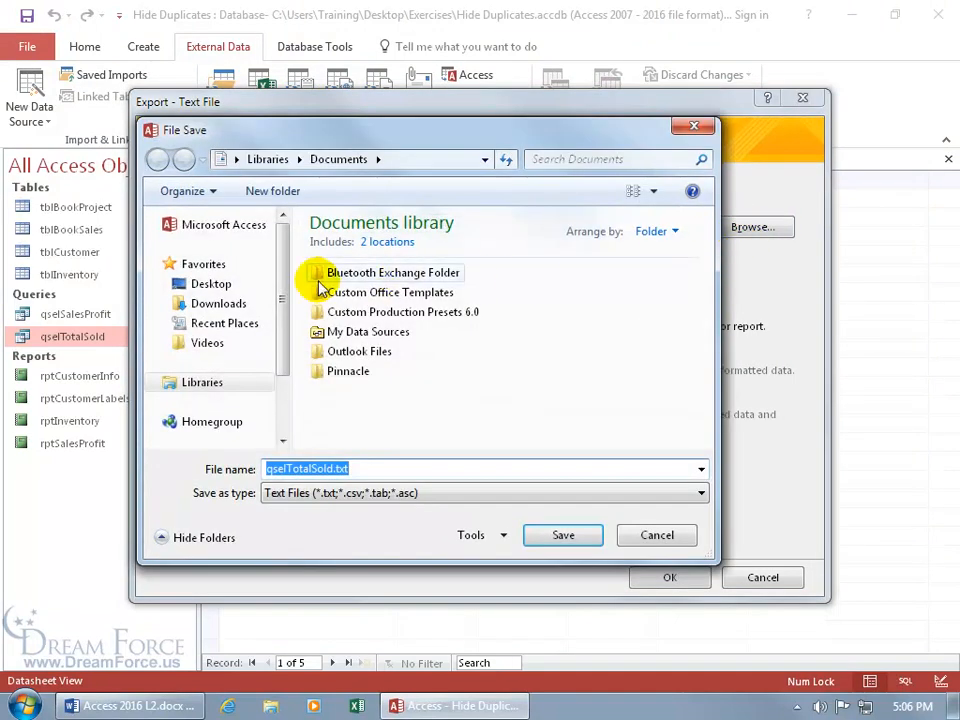
{"action": "left_click", "coordinate": [236, 283]}
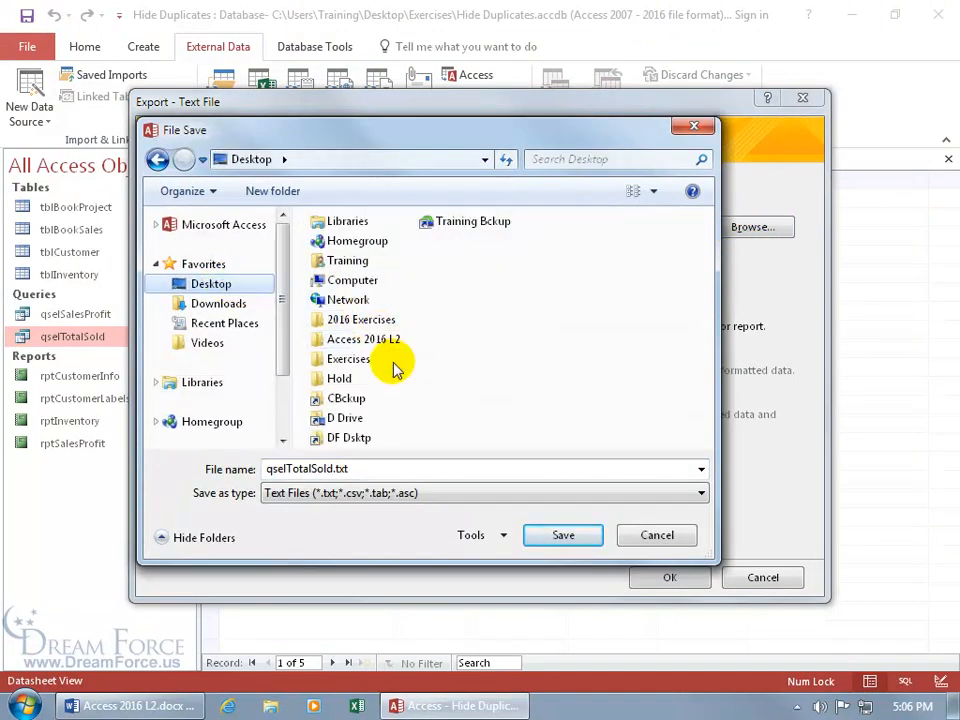
{"action": "left_click", "coordinate": [552, 537]}
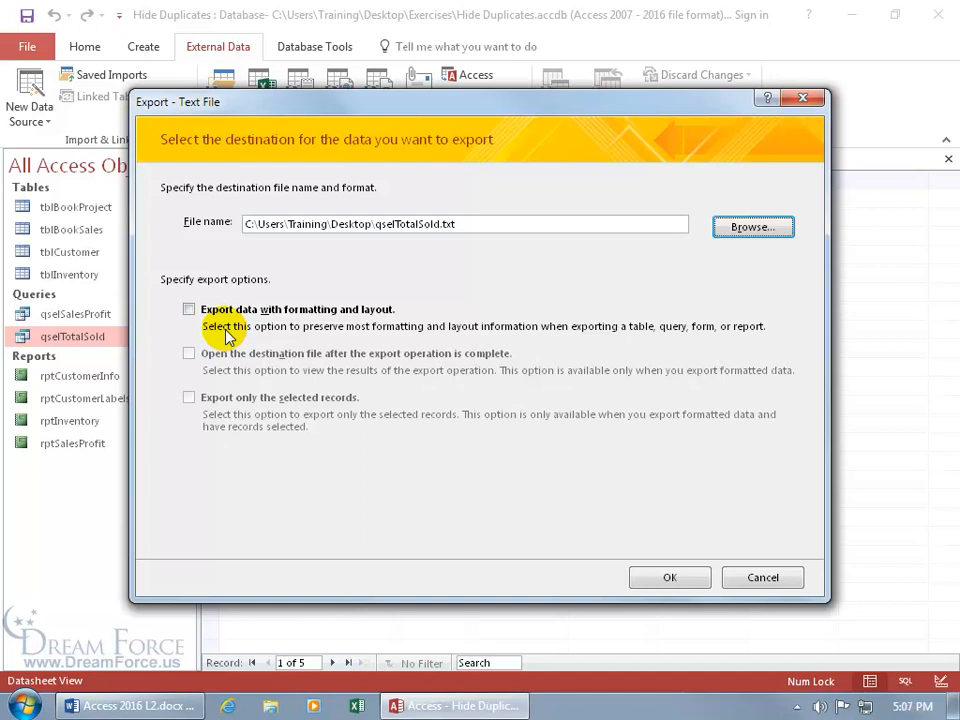
{"action": "left_click", "coordinate": [667, 578]}
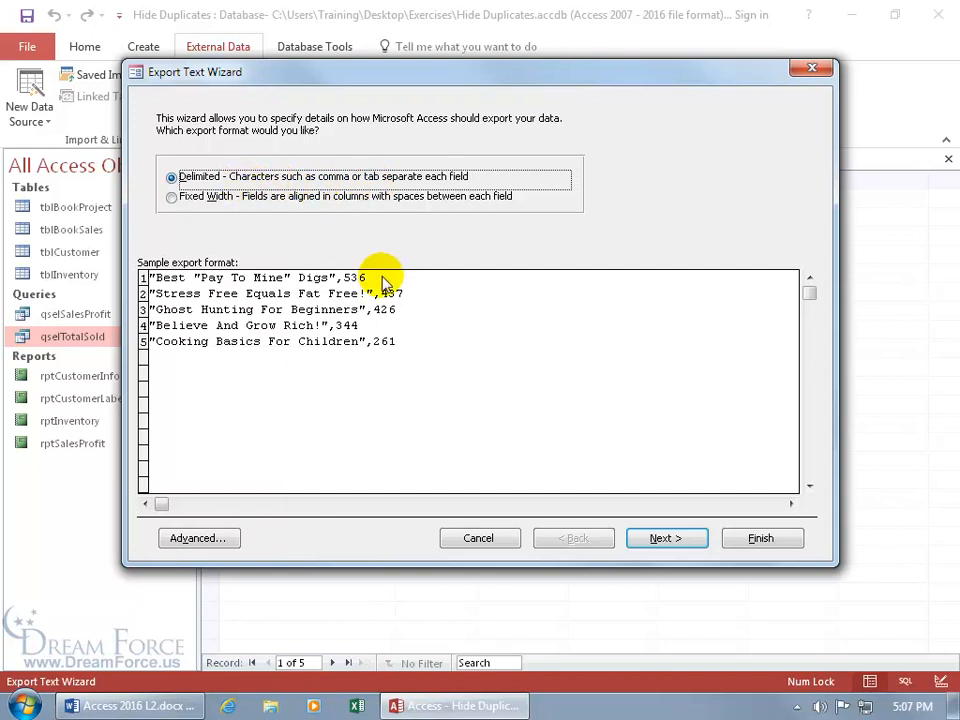
Step: Preview the Fixed Width format, then complete the export as Delimited with commas and field names on the first row, without saving the export steps
{"action": "left_click", "coordinate": [171, 197]}
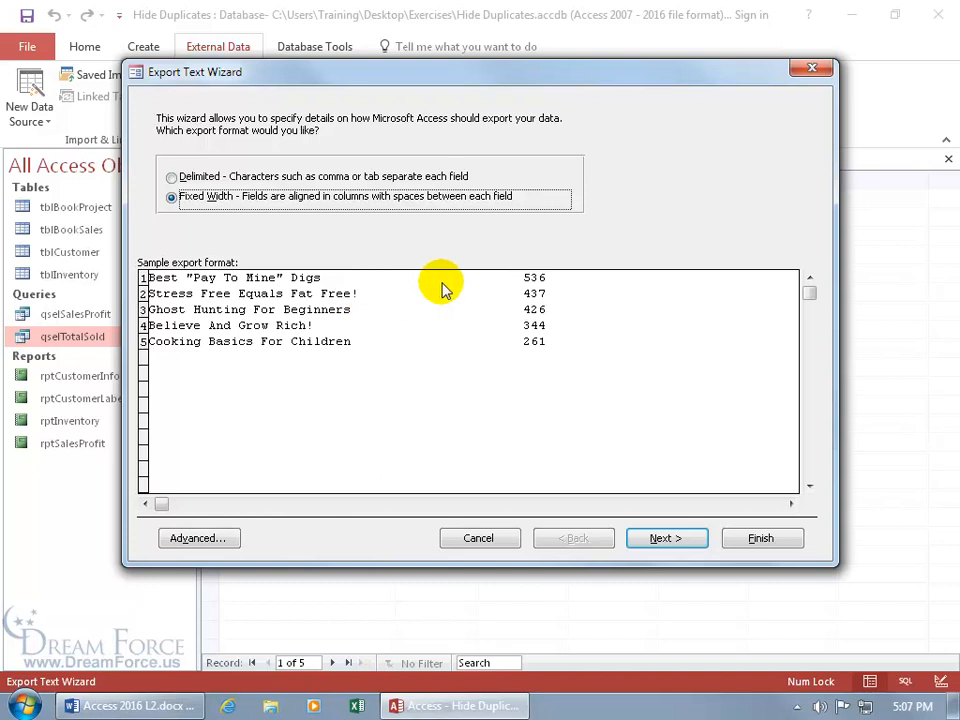
{"action": "left_click", "coordinate": [172, 178]}
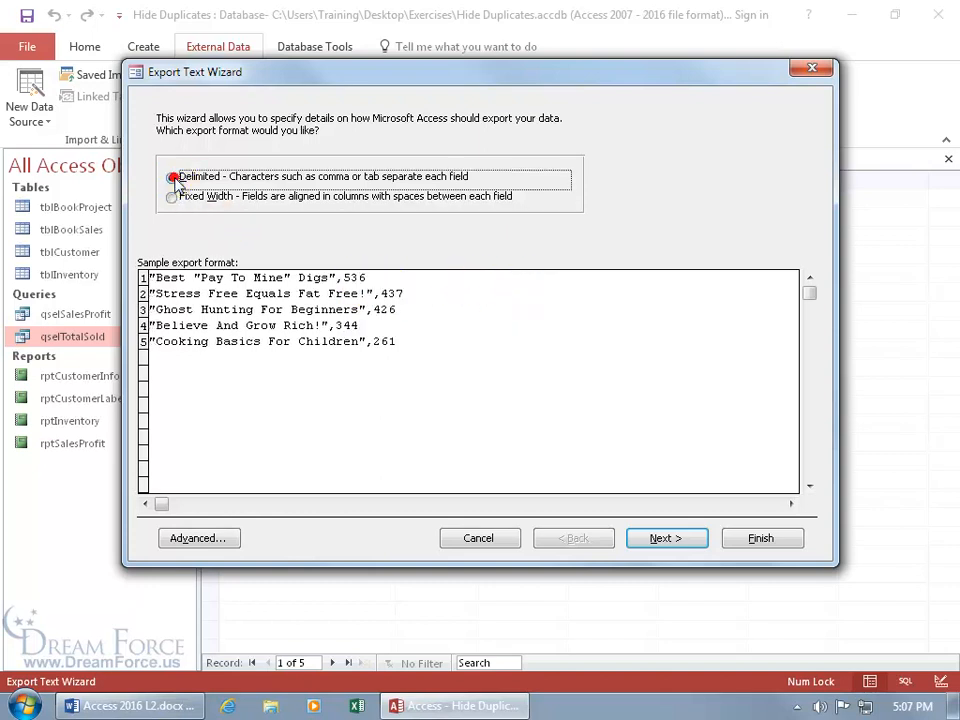
{"action": "left_click", "coordinate": [650, 540]}
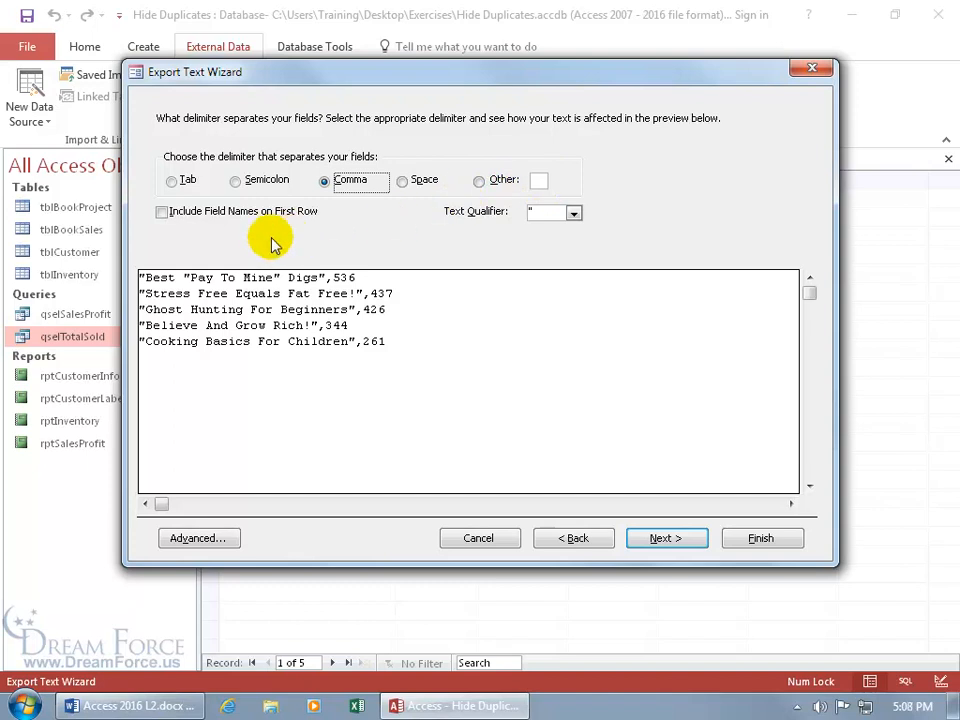
{"action": "left_click", "coordinate": [162, 211]}
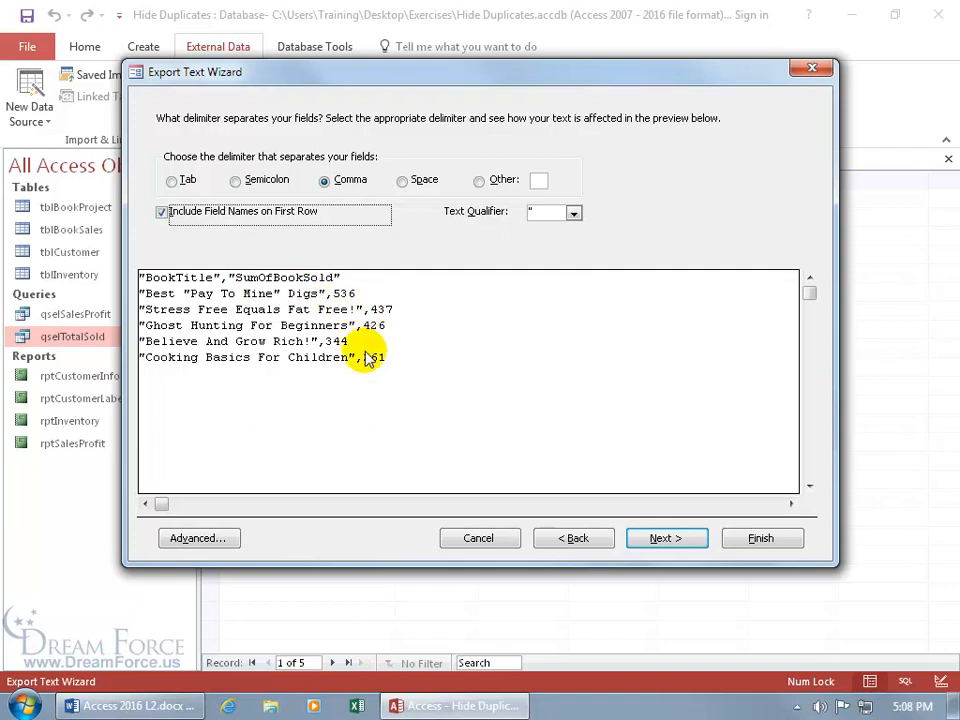
{"action": "left_click", "coordinate": [673, 544]}
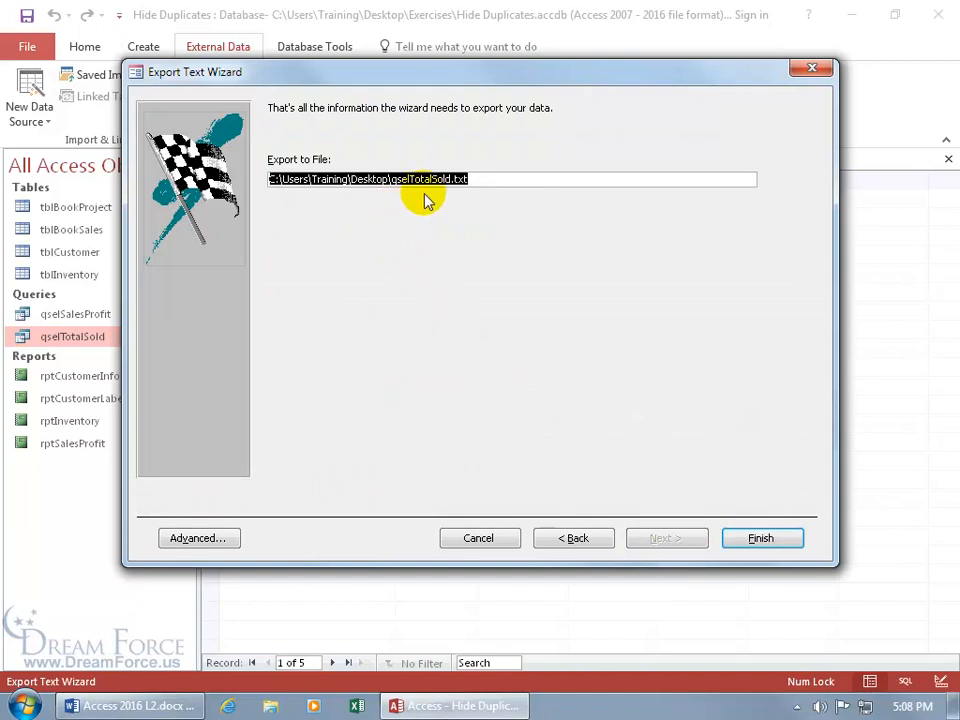
{"action": "left_click", "coordinate": [478, 180]}
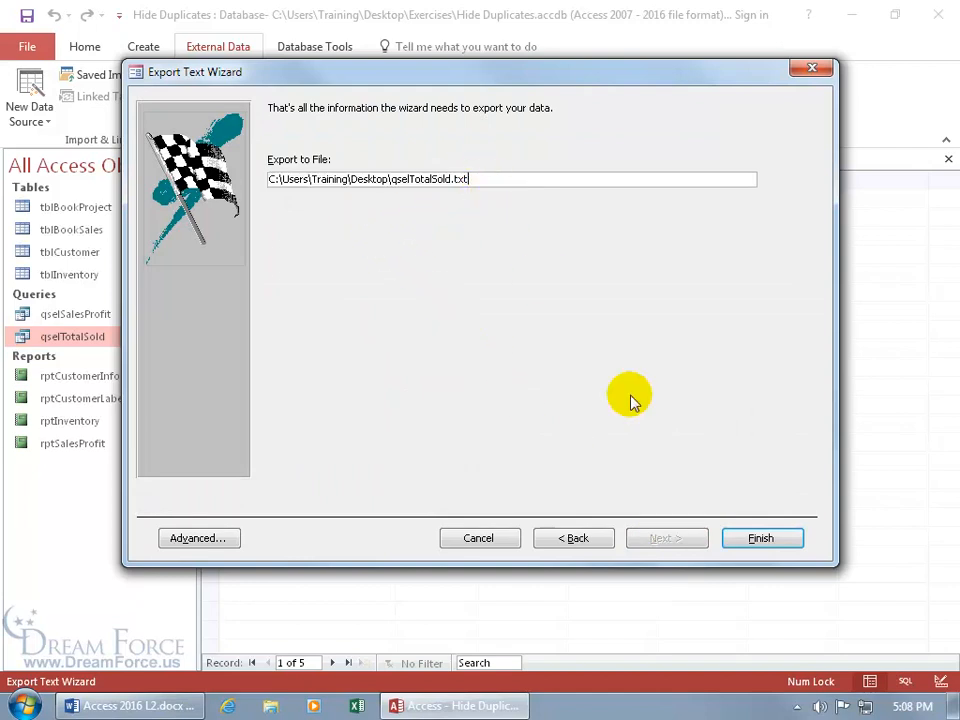
{"action": "left_click", "coordinate": [754, 540]}
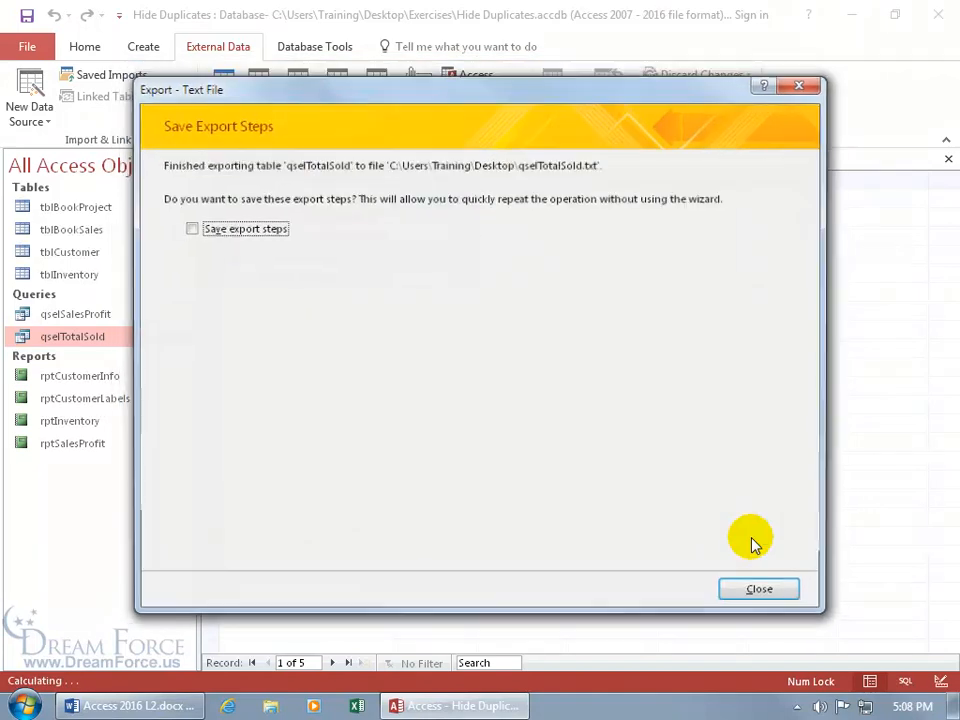
{"action": "left_click", "coordinate": [752, 580]}
Step: Minimize Access, move qselTotalSold.txt to the middle of the desktop, and check its delimited contents in Notepad
{"action": "left_click", "coordinate": [858, 17]}
{"action": "left_click_drag", "start_coordinate": [60, 435], "coordinate": [525, 330]}
{"action": "double_click", "coordinate": [530, 340]}
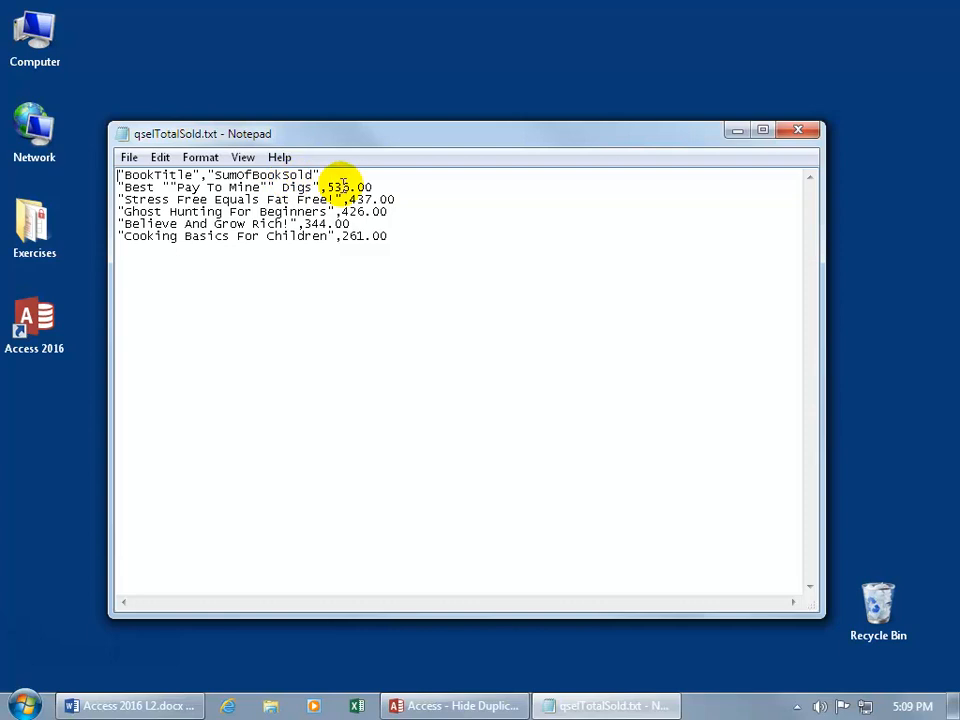
{"action": "left_click", "coordinate": [793, 133]}
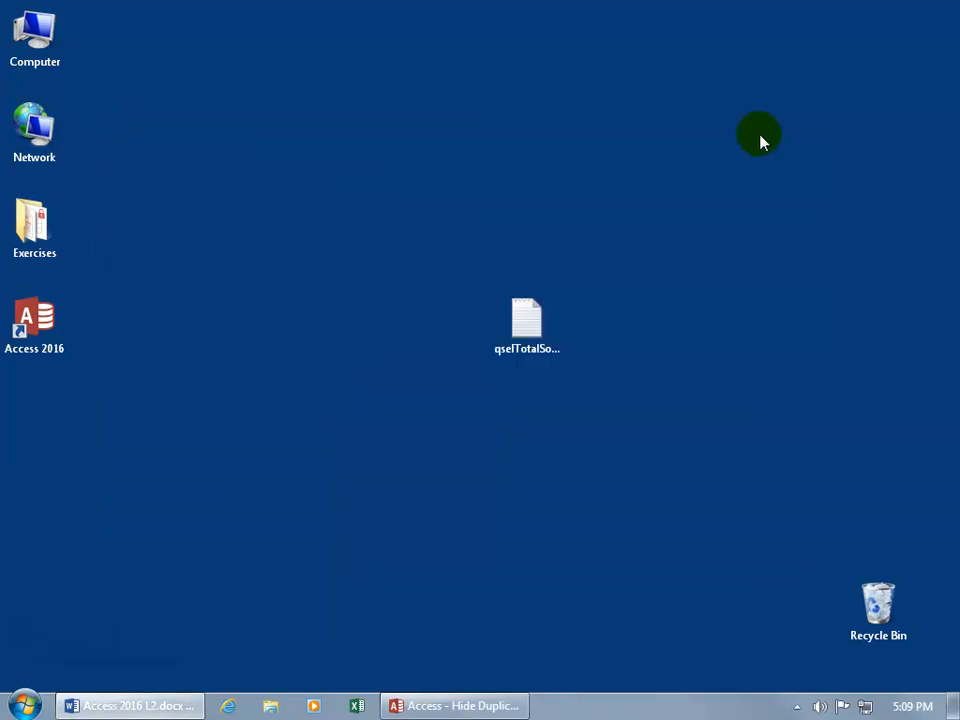
Step: Delete qselTotalSold.txt from the desktop and return to the Hide Duplicates database in Access
{"action": "right_click", "coordinate": [519, 328]}
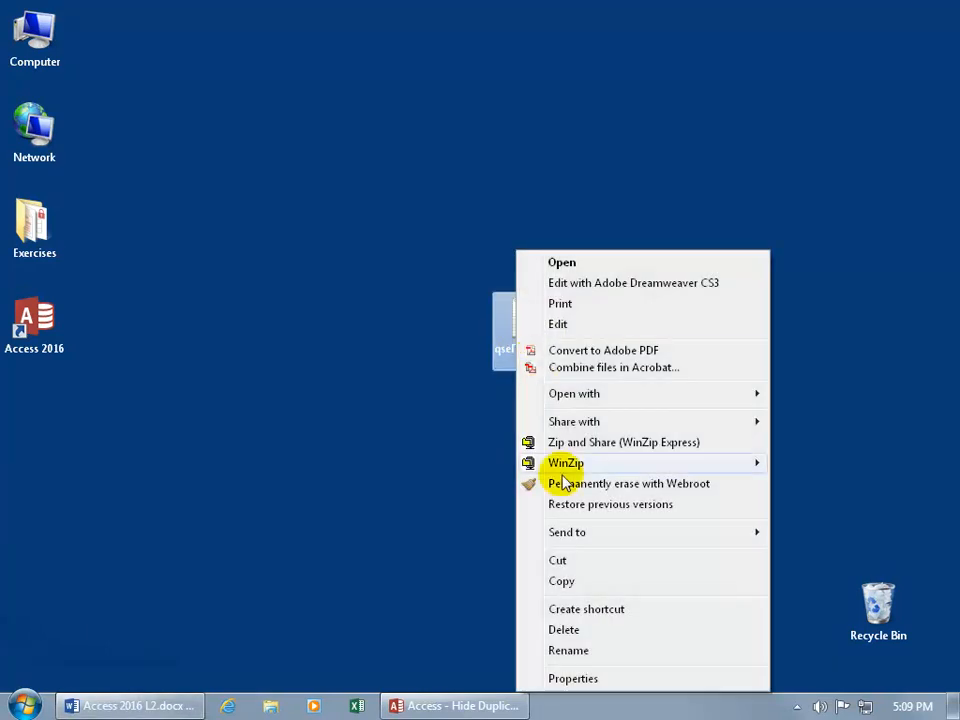
{"action": "left_click", "coordinate": [572, 630]}
{"action": "left_click", "coordinate": [551, 430]}
{"action": "left_click", "coordinate": [465, 706]}
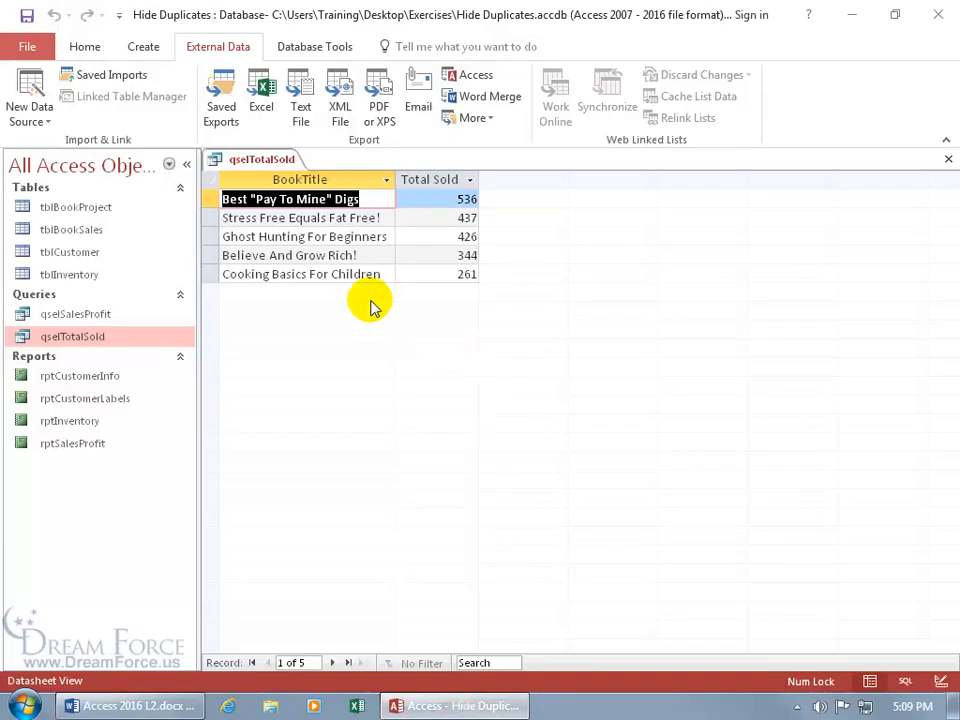
Step: Export the qselTotalSold query to Desktop\qselTotalSold.txt with formatting and layout, using Windows (default) encoding and without saving the export steps
{"action": "left_click", "coordinate": [301, 118]}
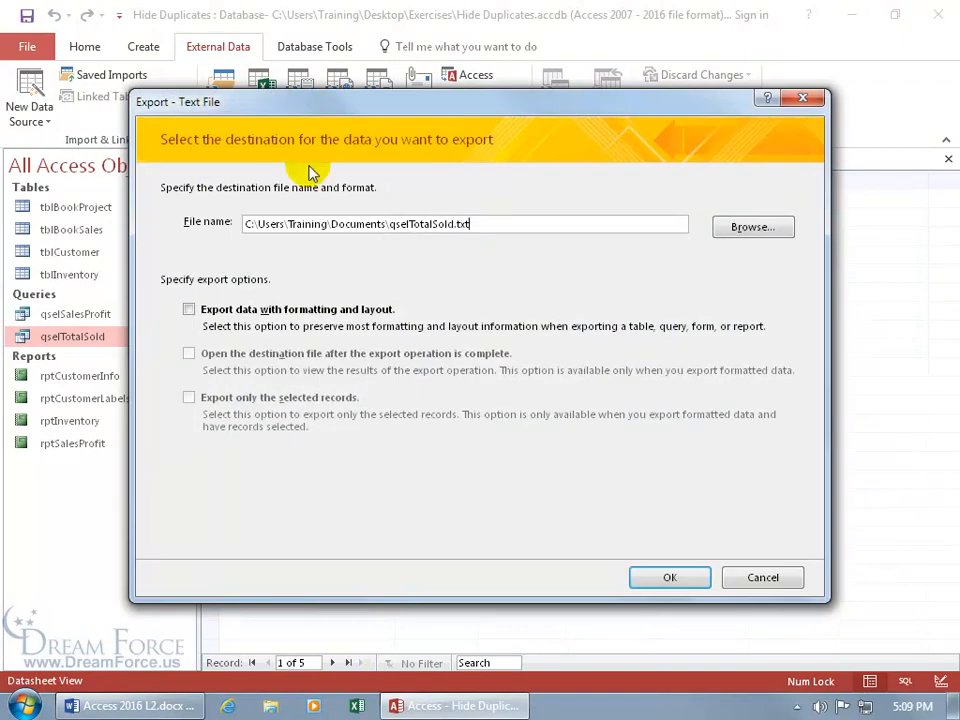
{"action": "left_click", "coordinate": [748, 226]}
{"action": "left_click", "coordinate": [211, 285]}
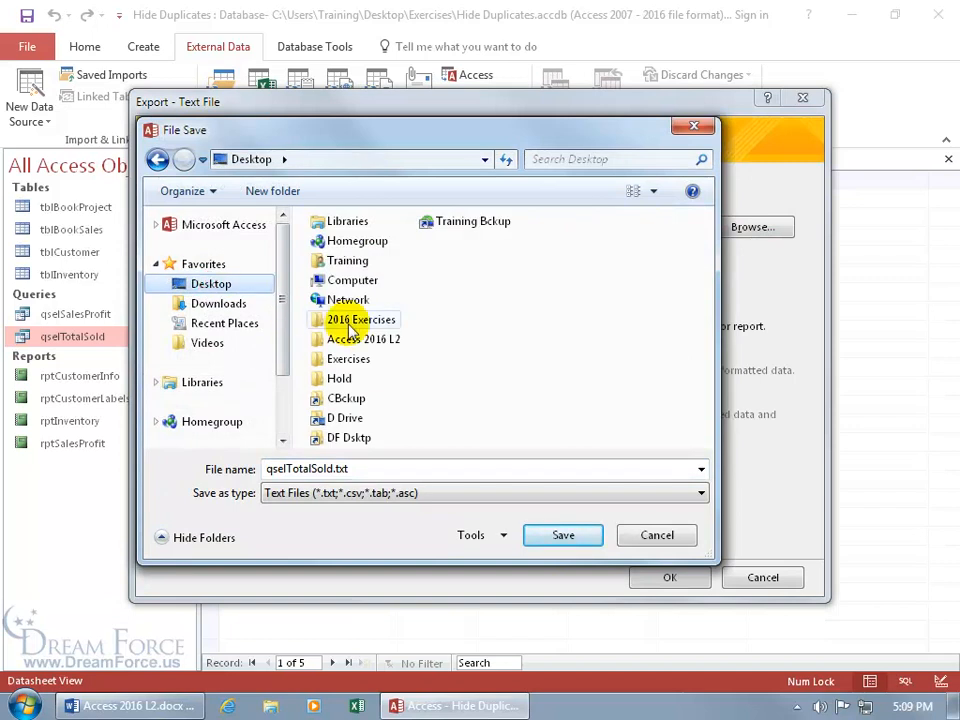
{"action": "left_click", "coordinate": [557, 540]}
{"action": "left_click", "coordinate": [189, 310]}
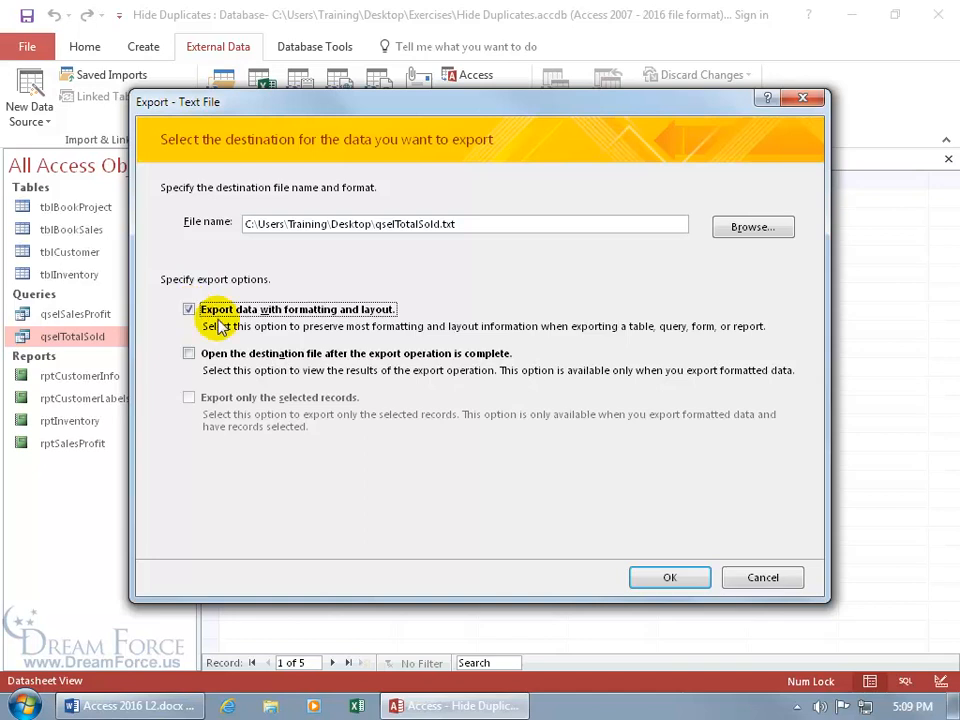
{"action": "left_click", "coordinate": [666, 576]}
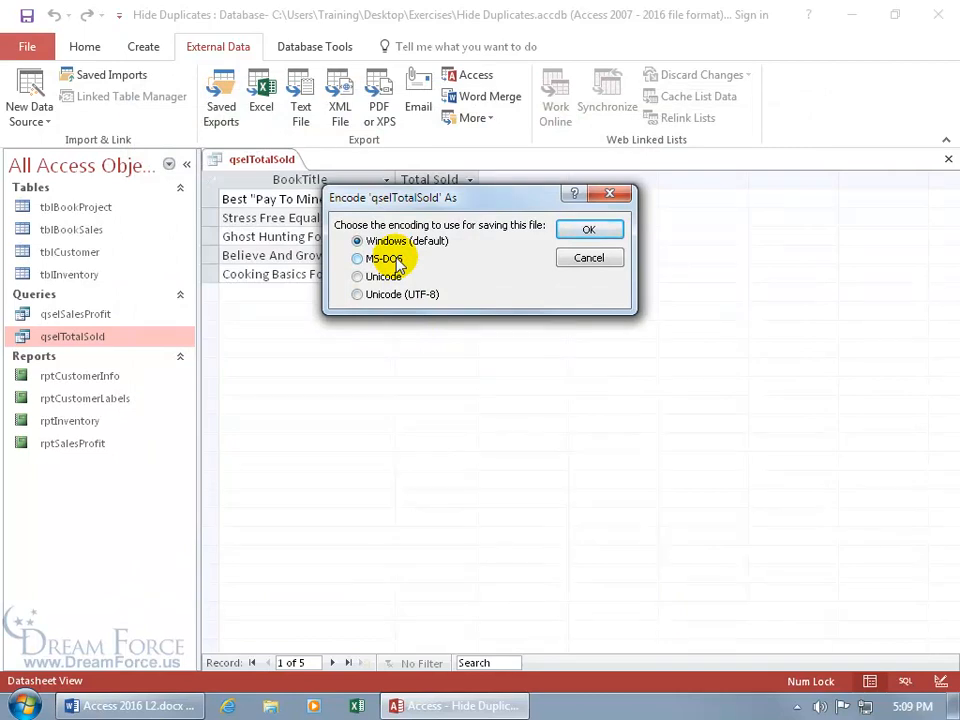
{"action": "left_click", "coordinate": [586, 232]}
{"action": "left_click", "coordinate": [762, 594]}
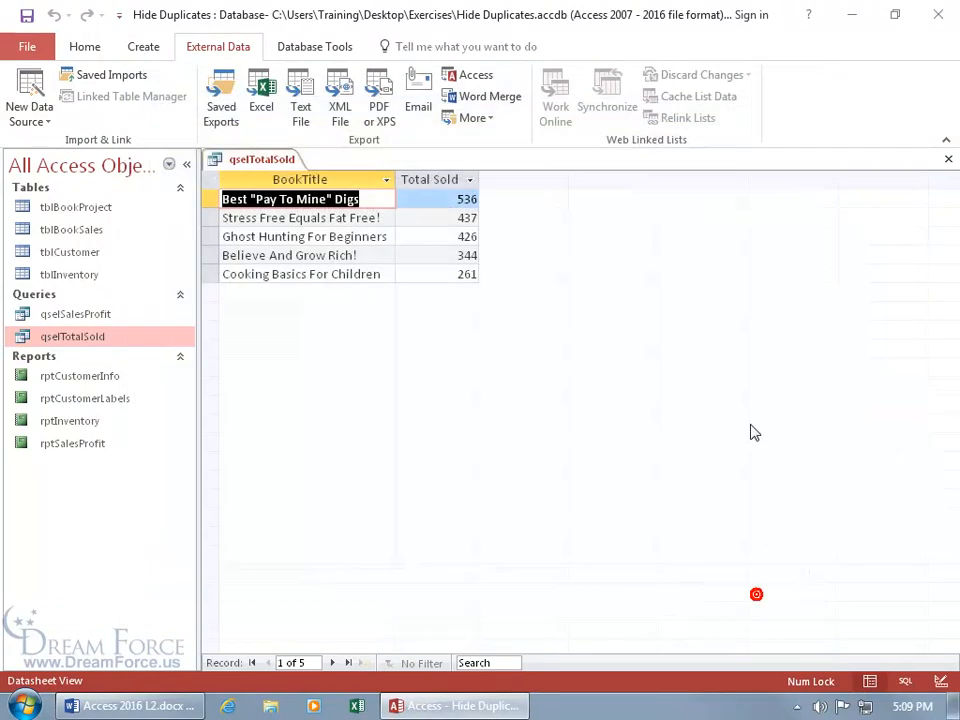
Step: Minimize Access, move the formatted qselTotalSold.txt to the middle of the desktop, and open it in Notepad
{"action": "left_click", "coordinate": [855, 22]}
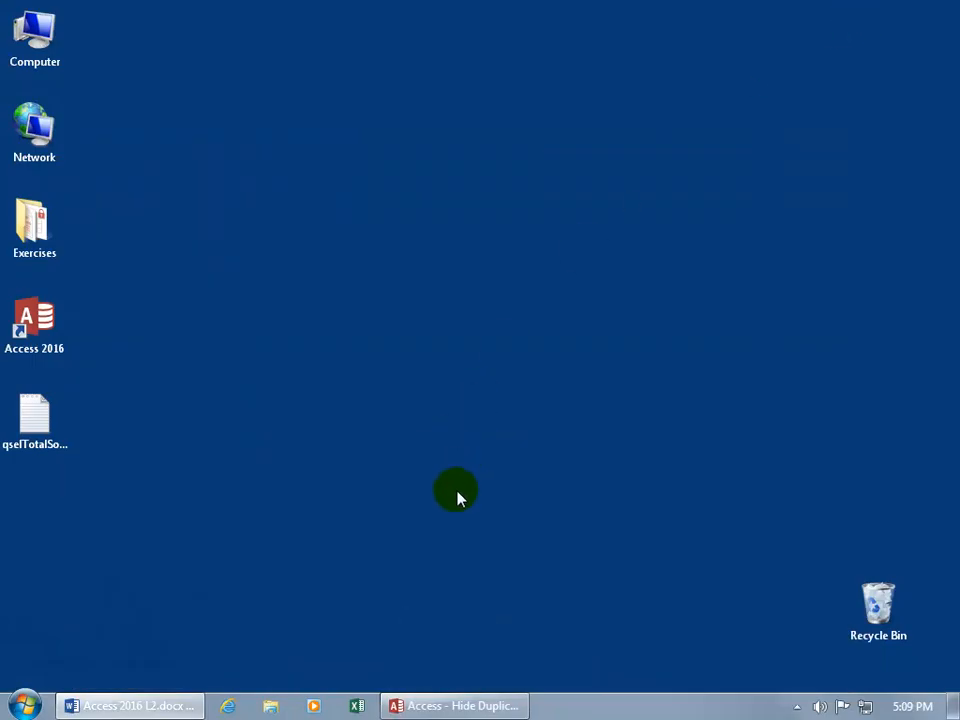
{"action": "left_click_drag", "start_coordinate": [32, 414], "coordinate": [455, 420]}
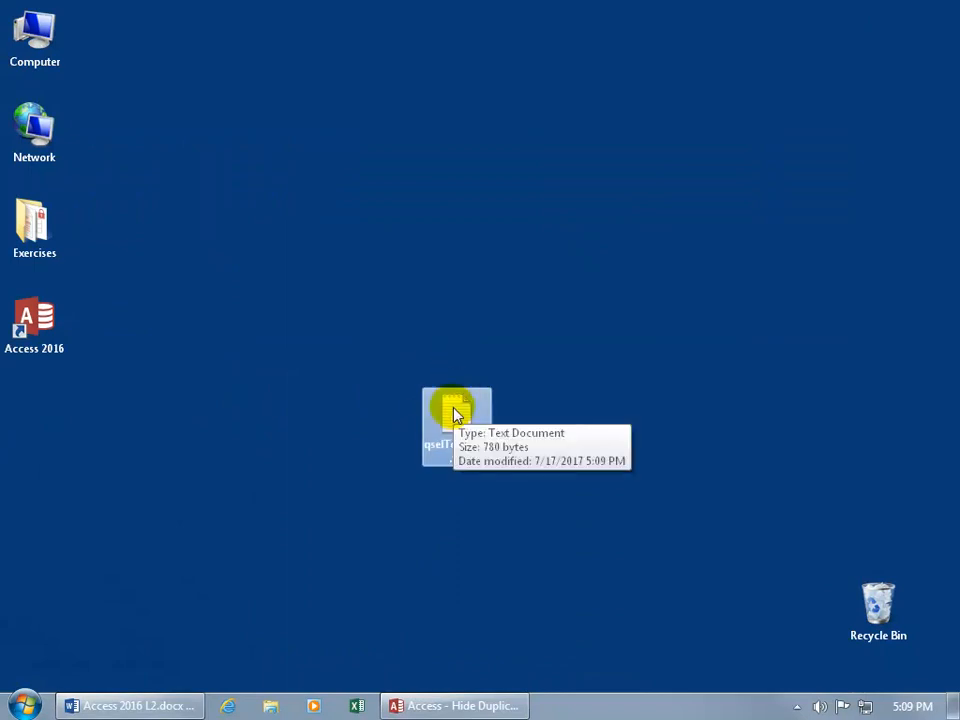
{"action": "double_click", "coordinate": [455, 412]}
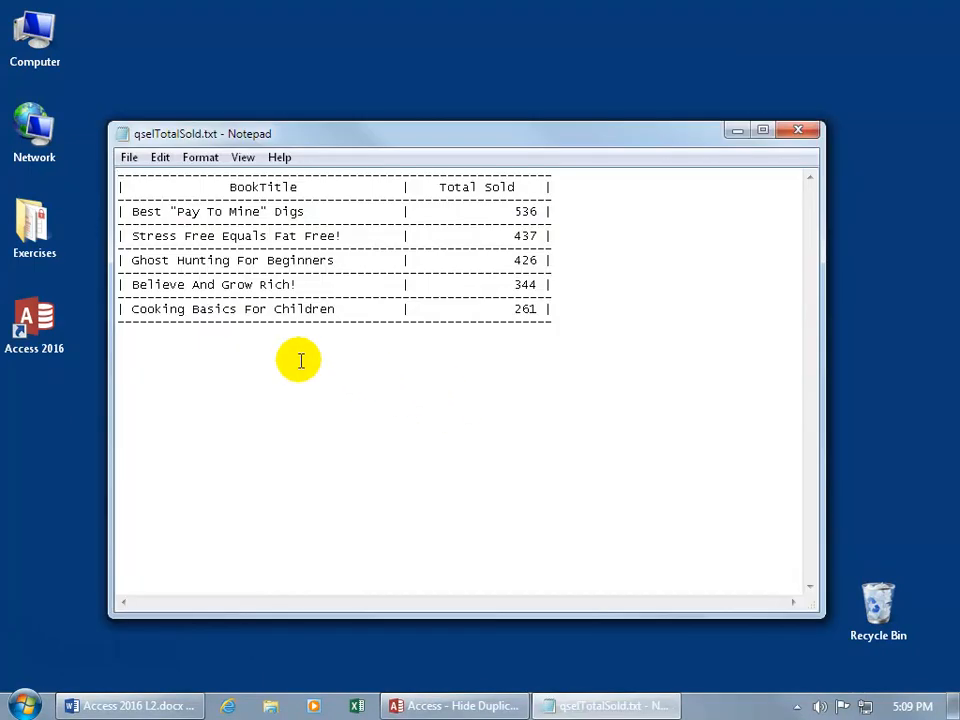